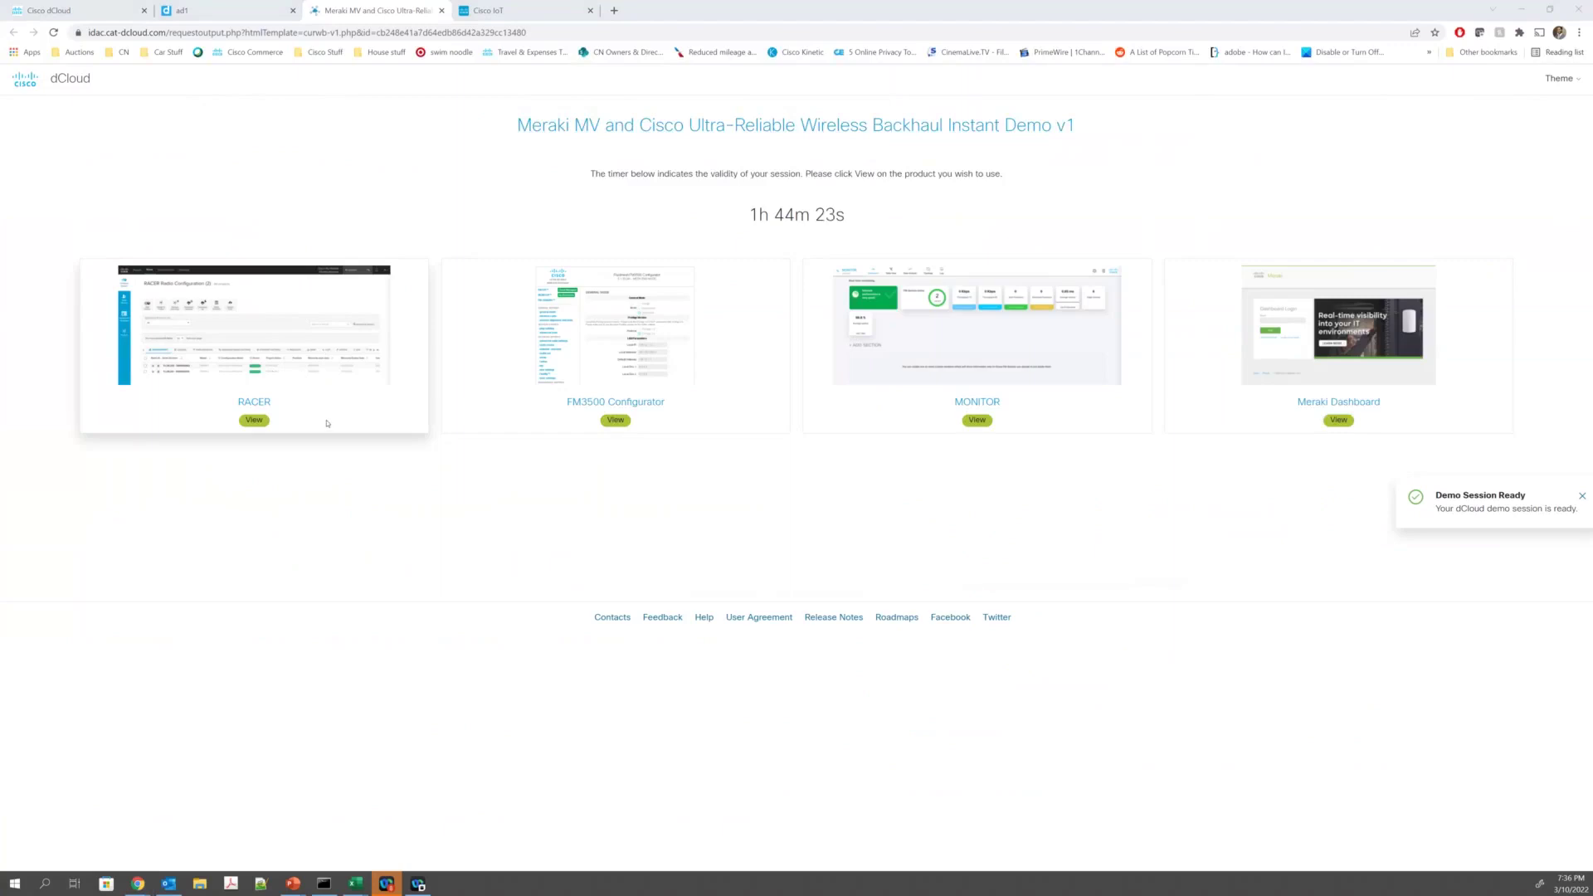
Step: Open RACER, examine the dCloud Template's configuration sections, including fast failover and remote access, and return to the device configuration list
left_click(254, 420)
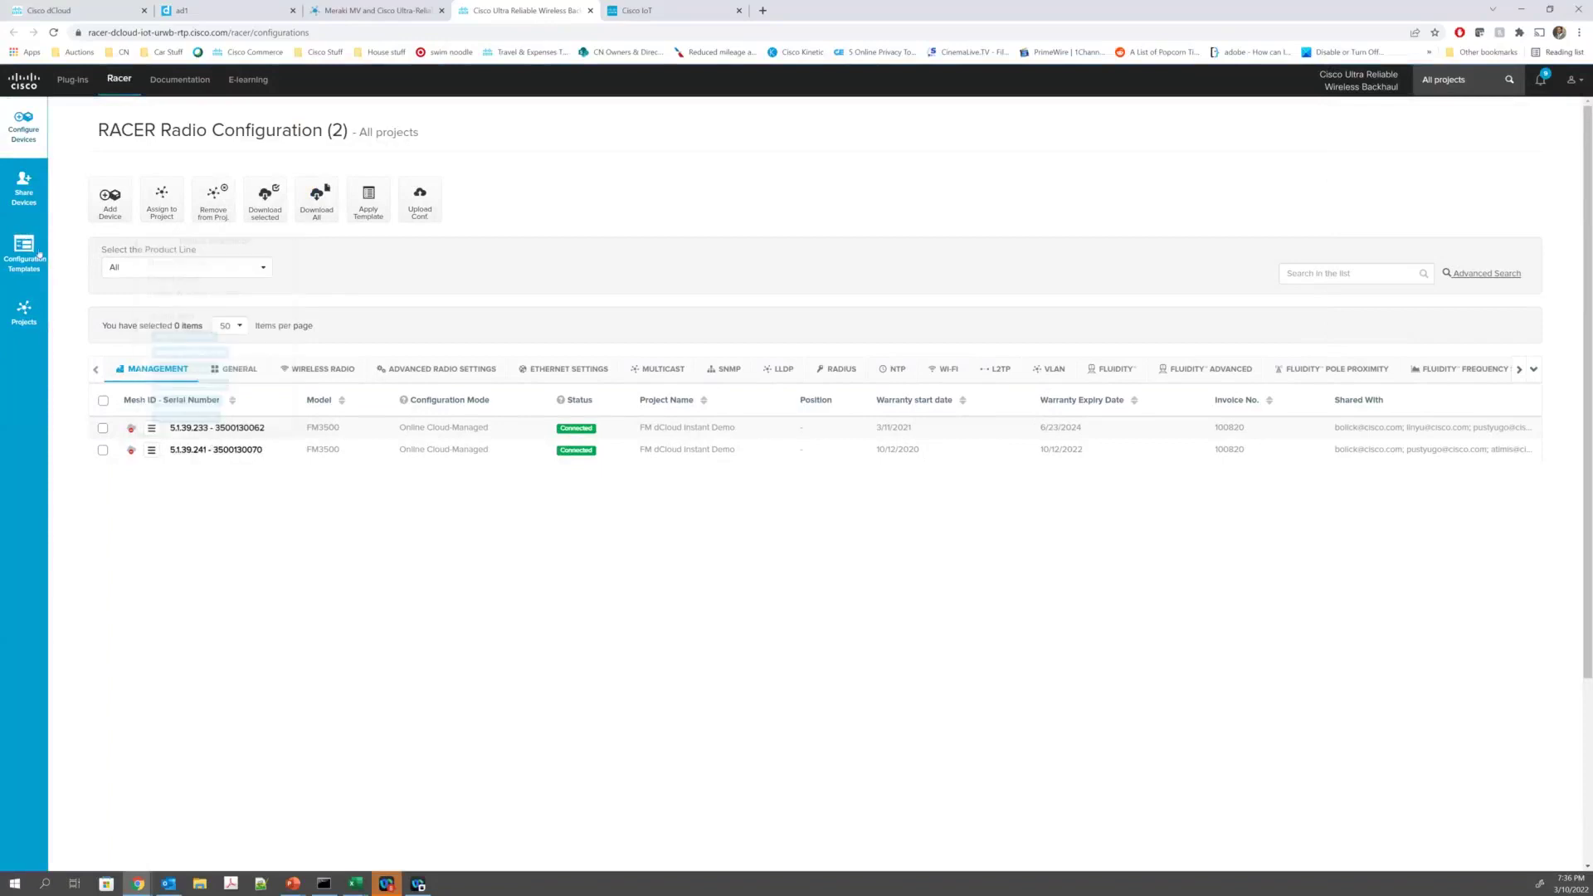
left_click(39, 254)
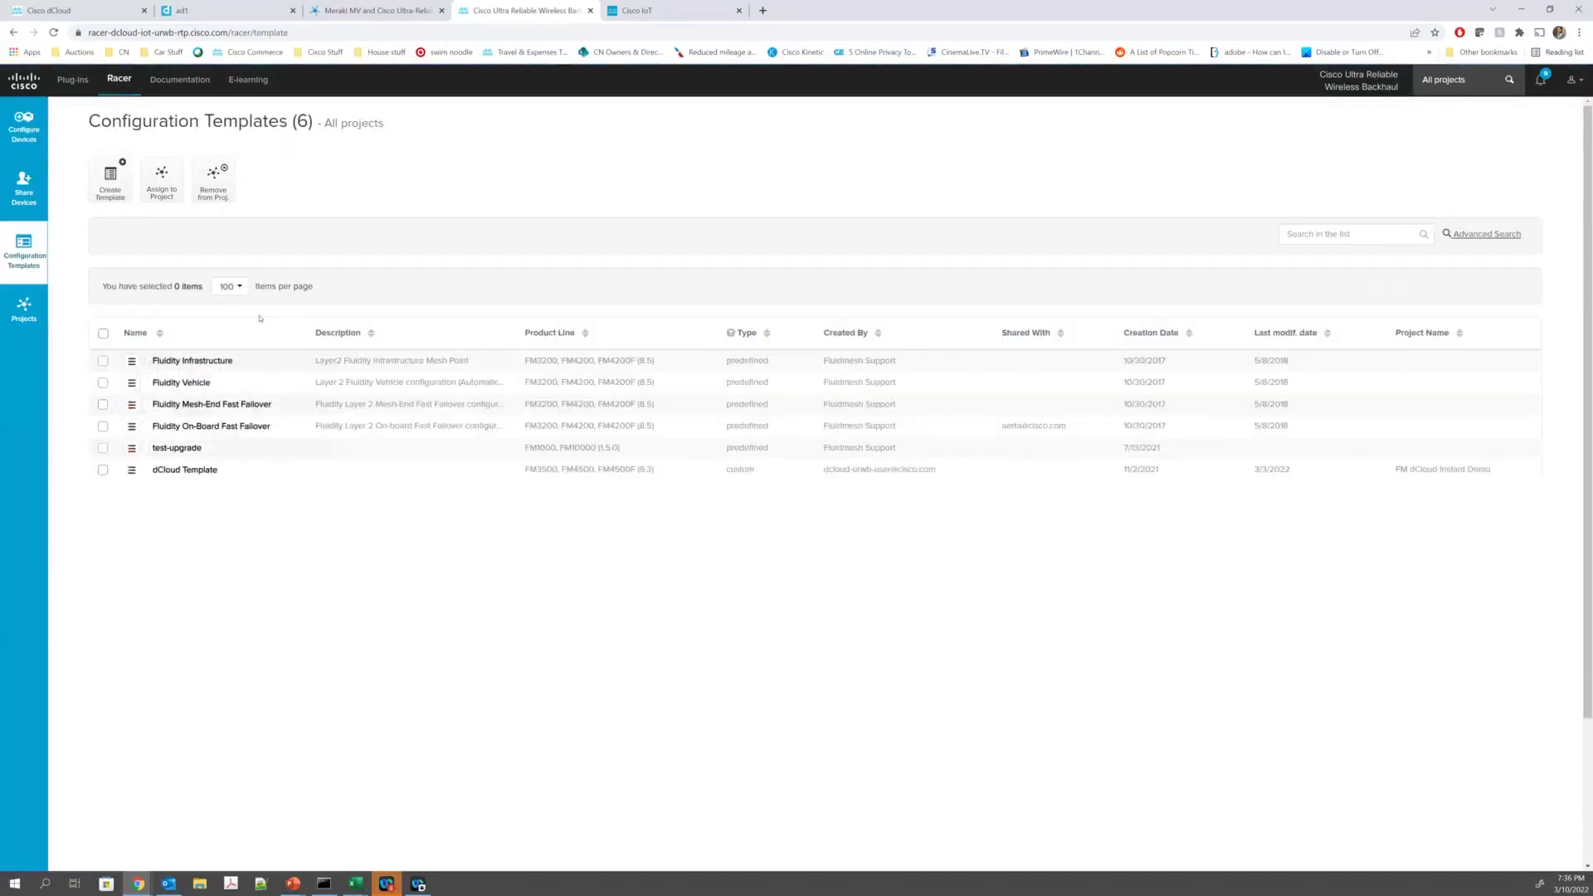
left_click(184, 470)
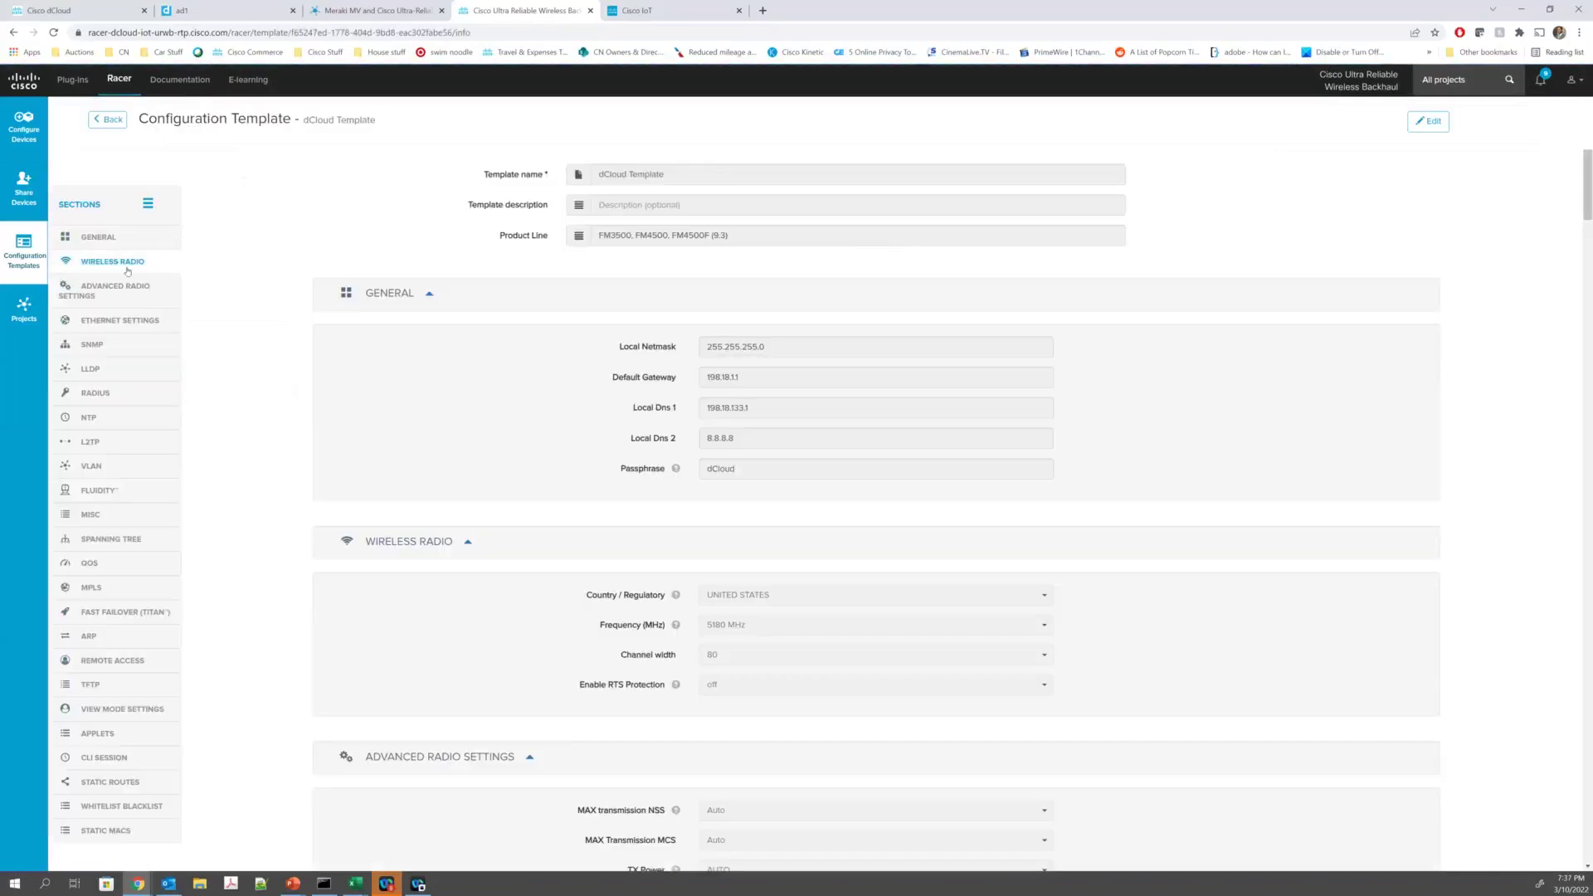
left_click(123, 287)
left_click(124, 611)
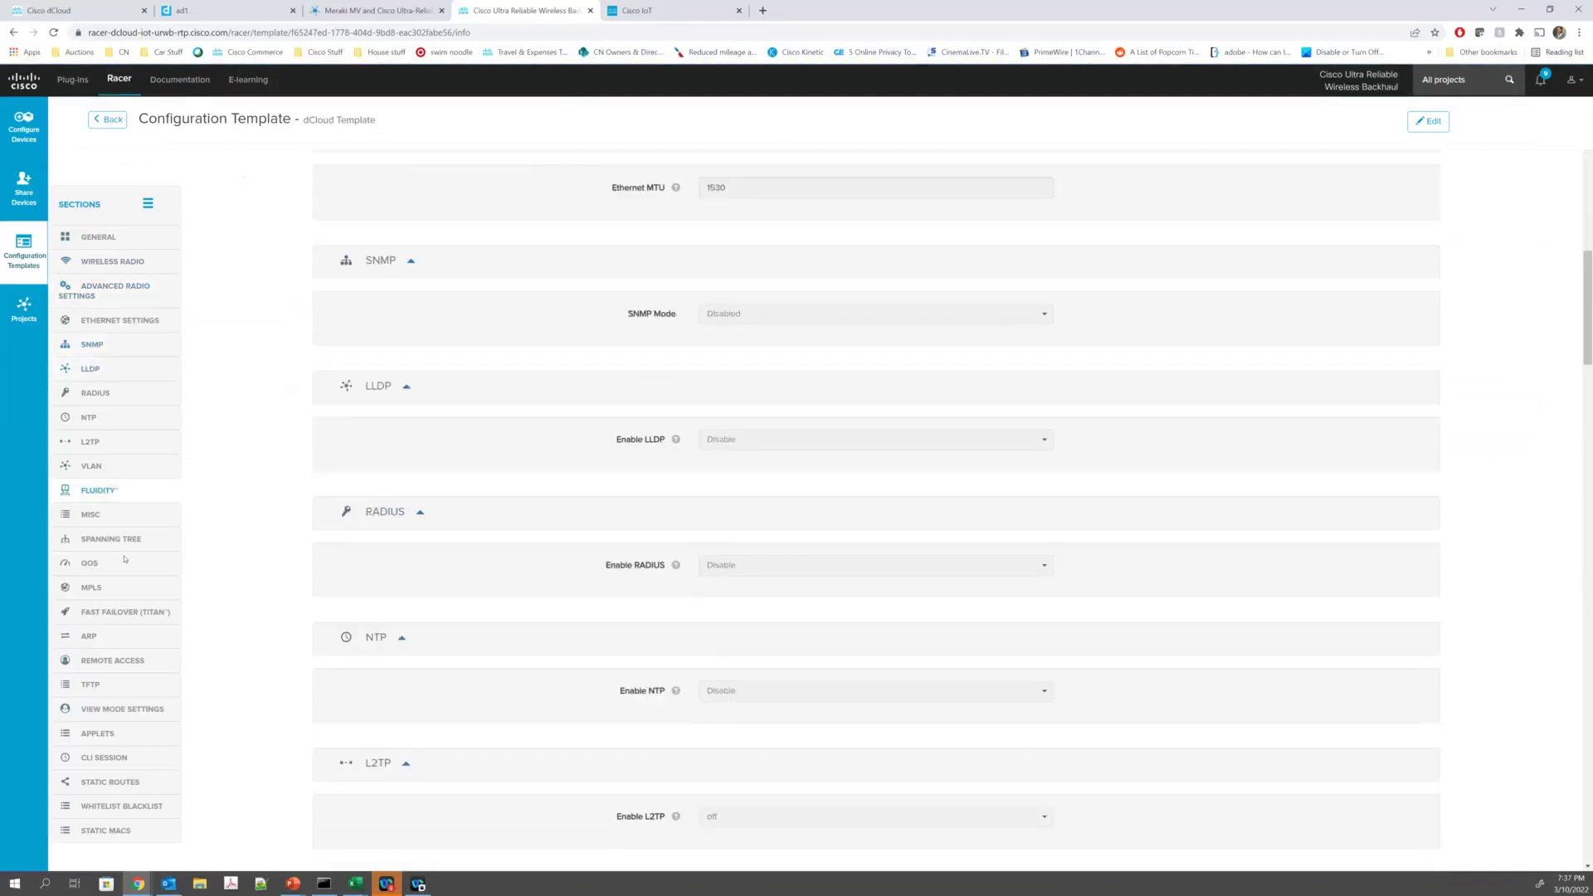
left_click(117, 658)
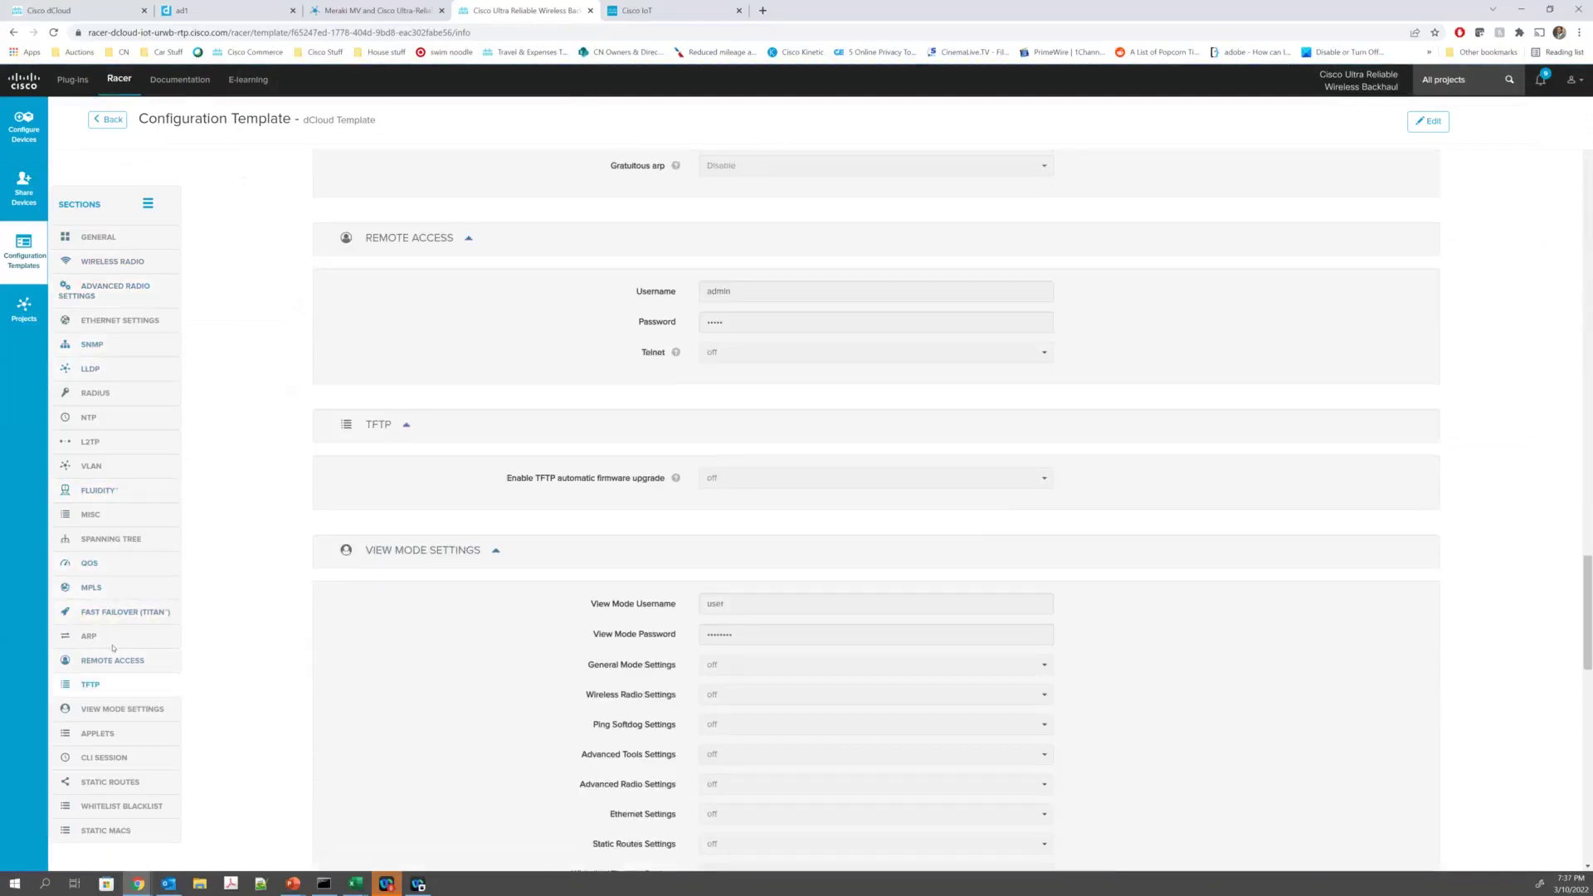
left_click(23, 141)
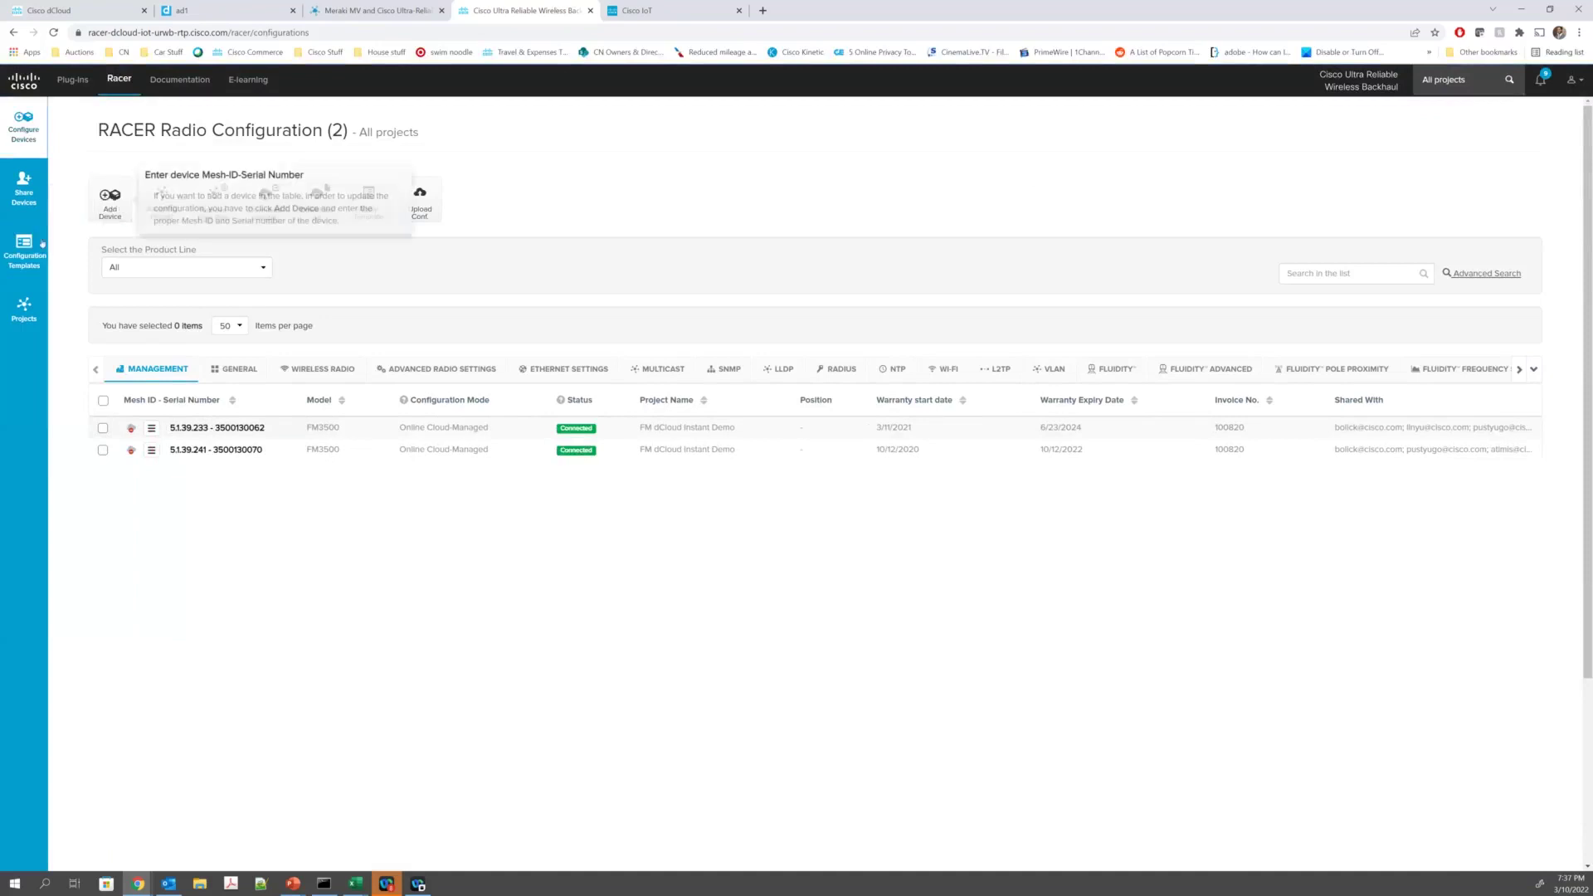
Step: Open the FM3500 Configurator from the demo page and review its wireless radio, advanced radio, whitelist/blacklist and multicast settings
left_click(377, 10)
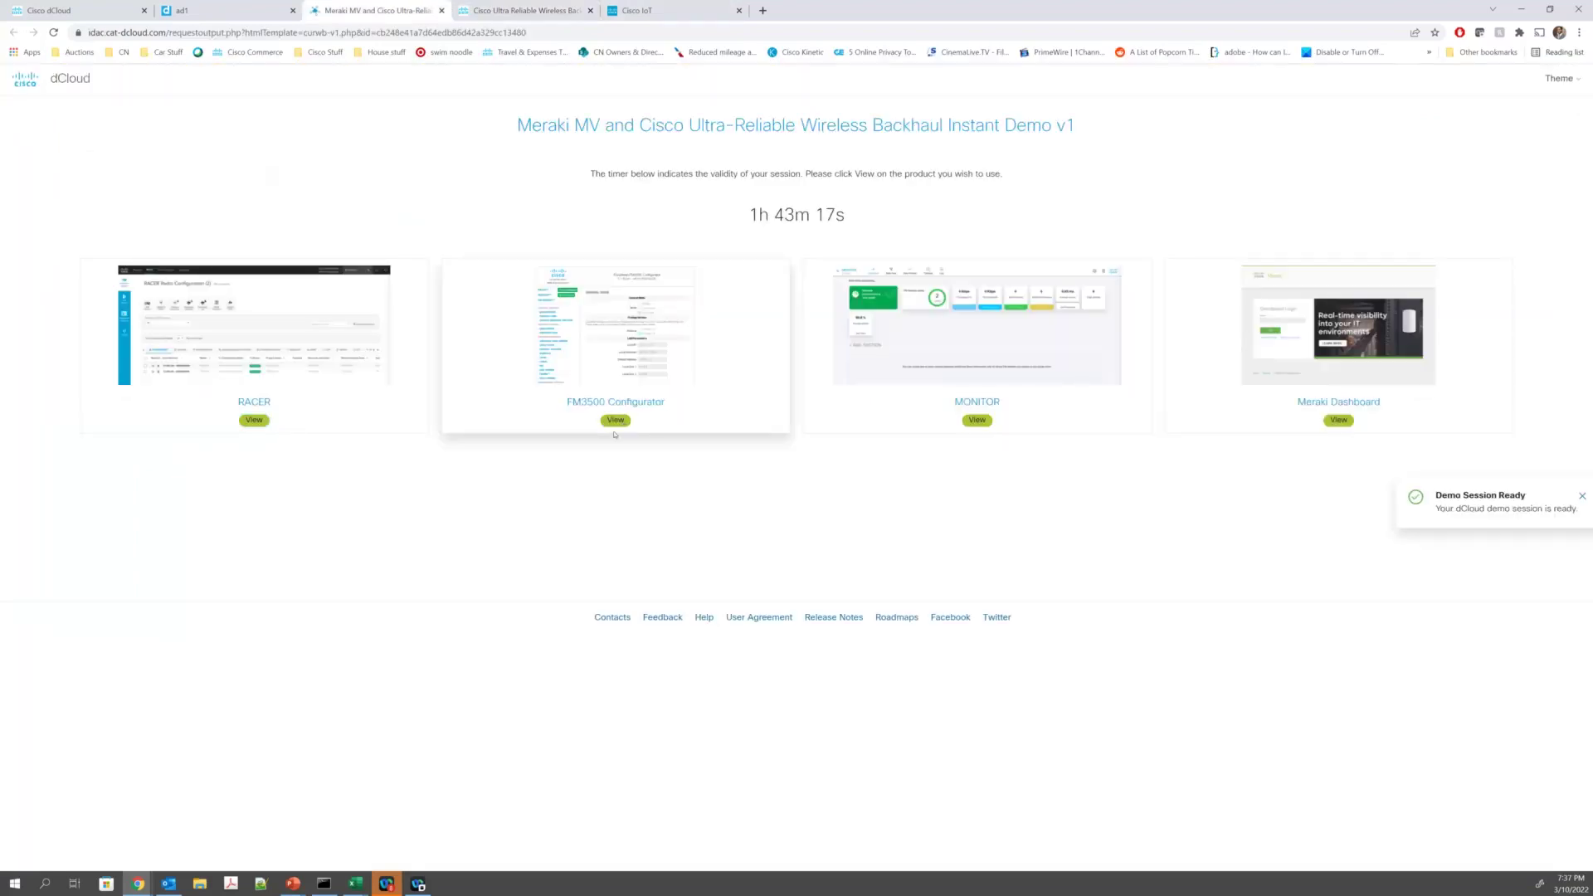
left_click(616, 421)
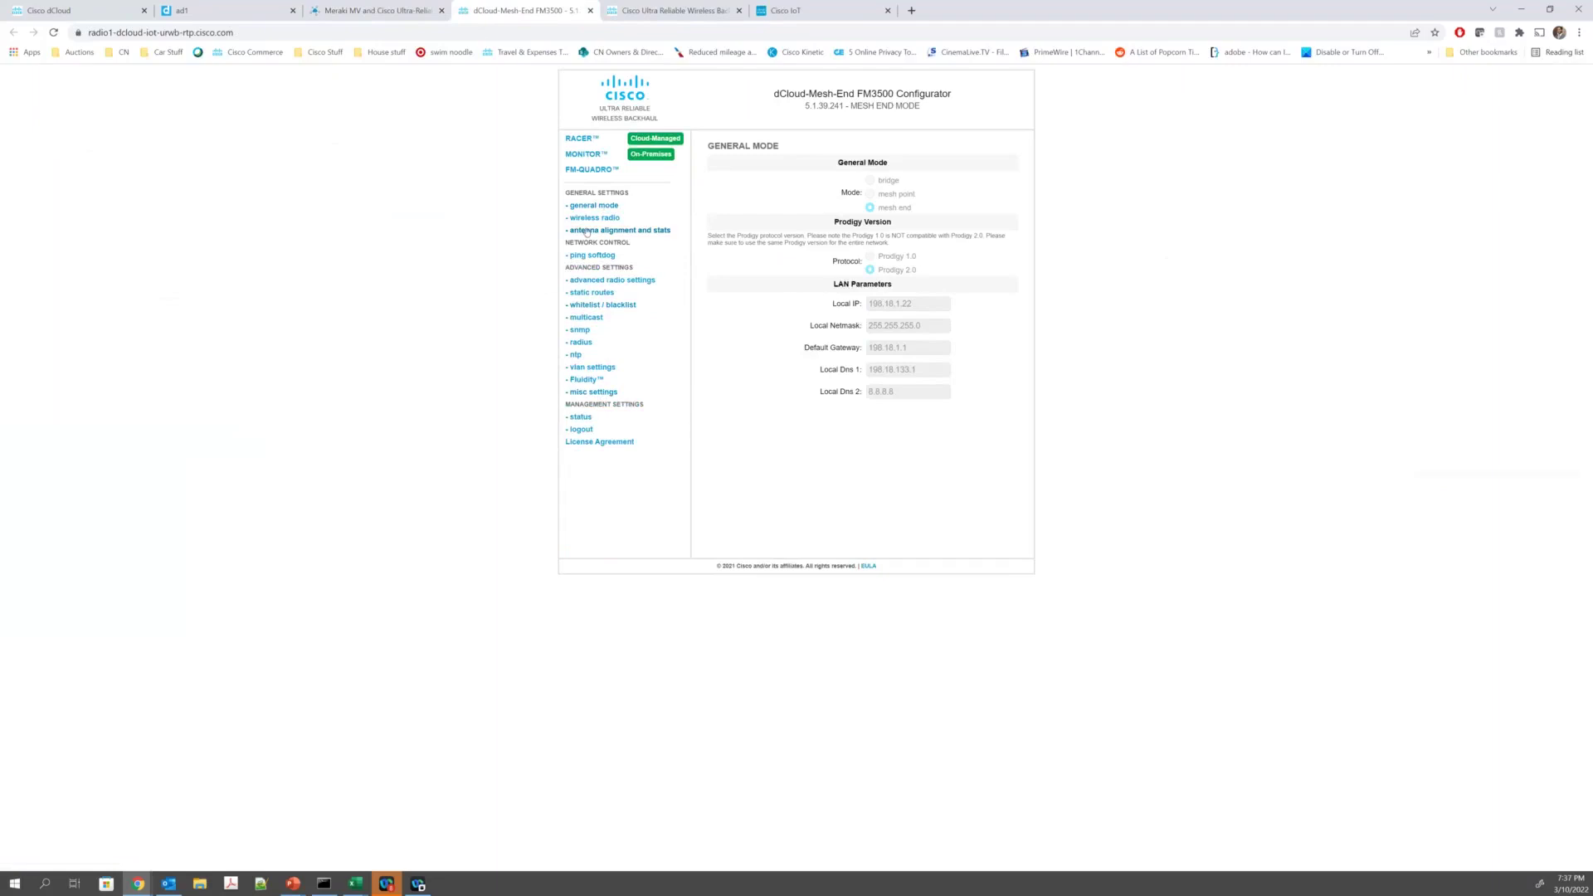
left_click(592, 256)
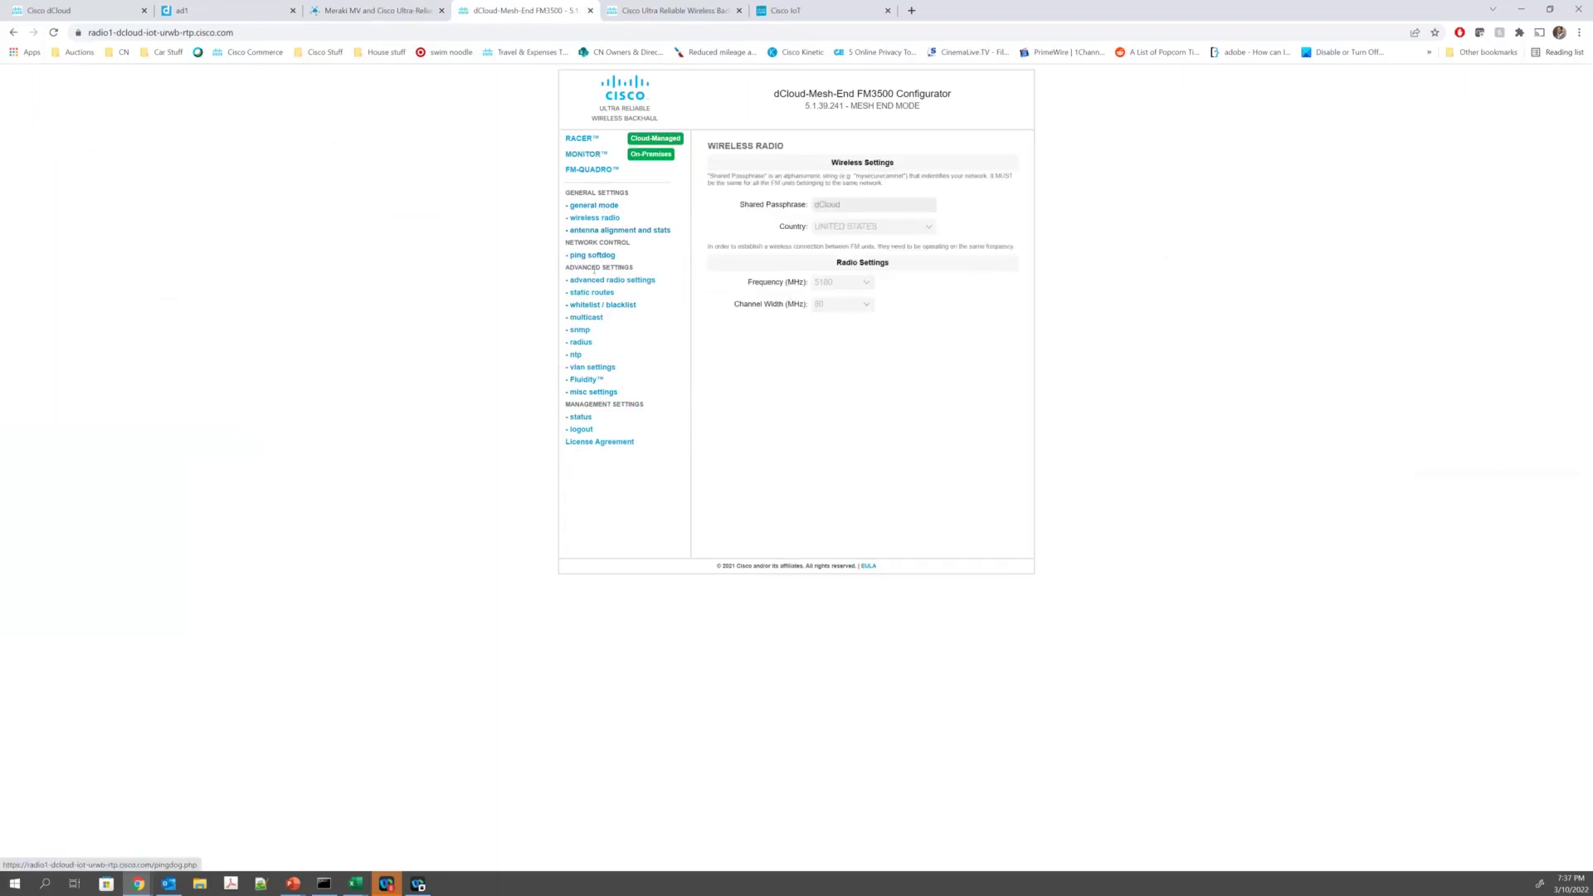
left_click(597, 282)
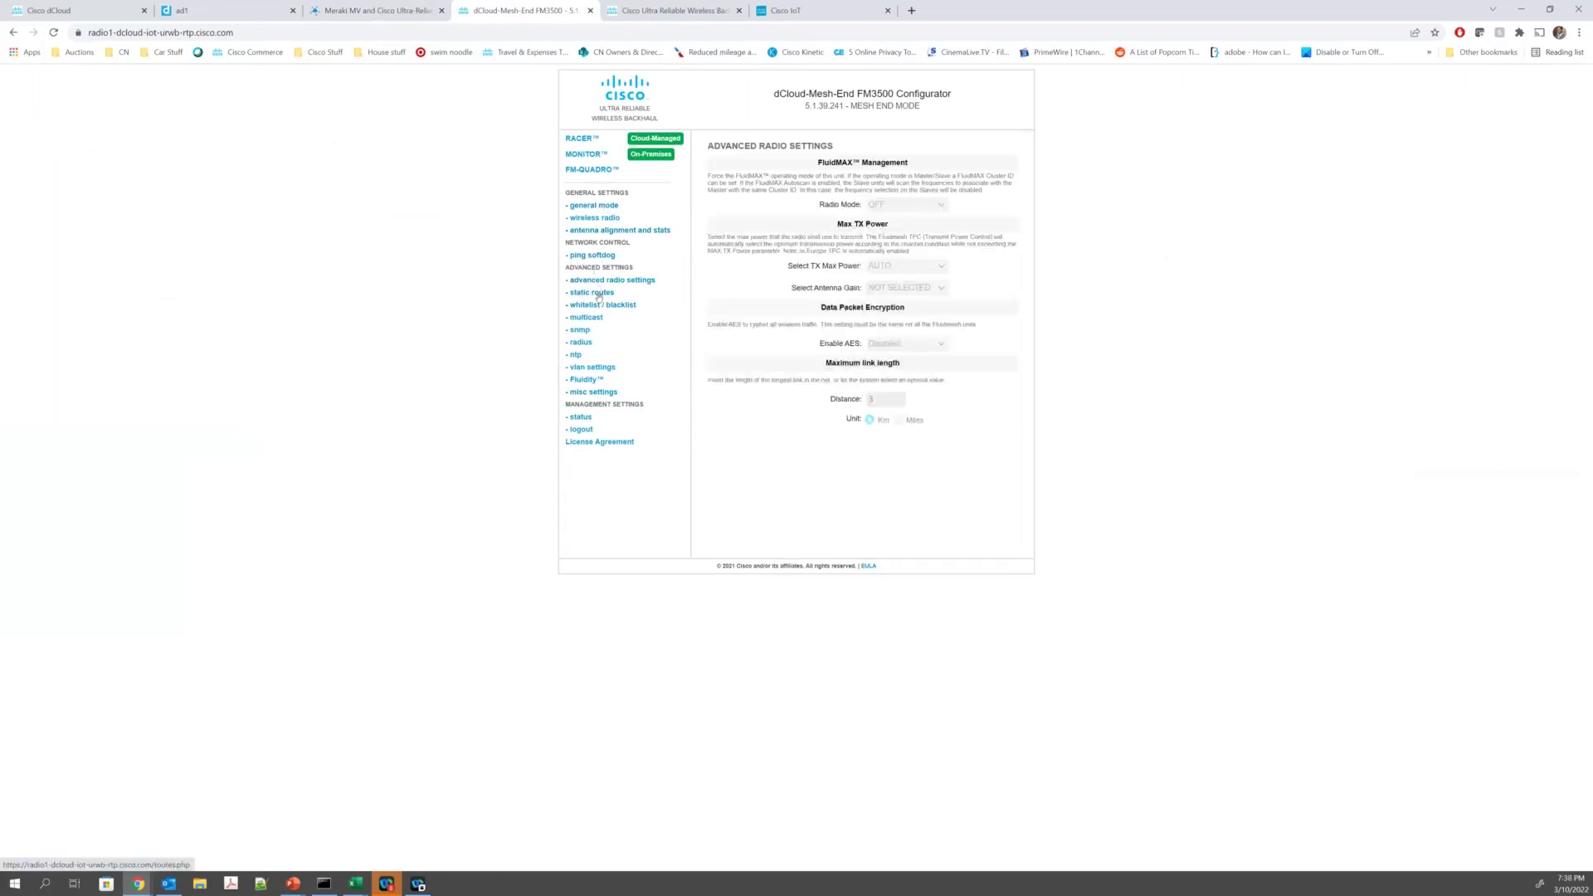
left_click(599, 304)
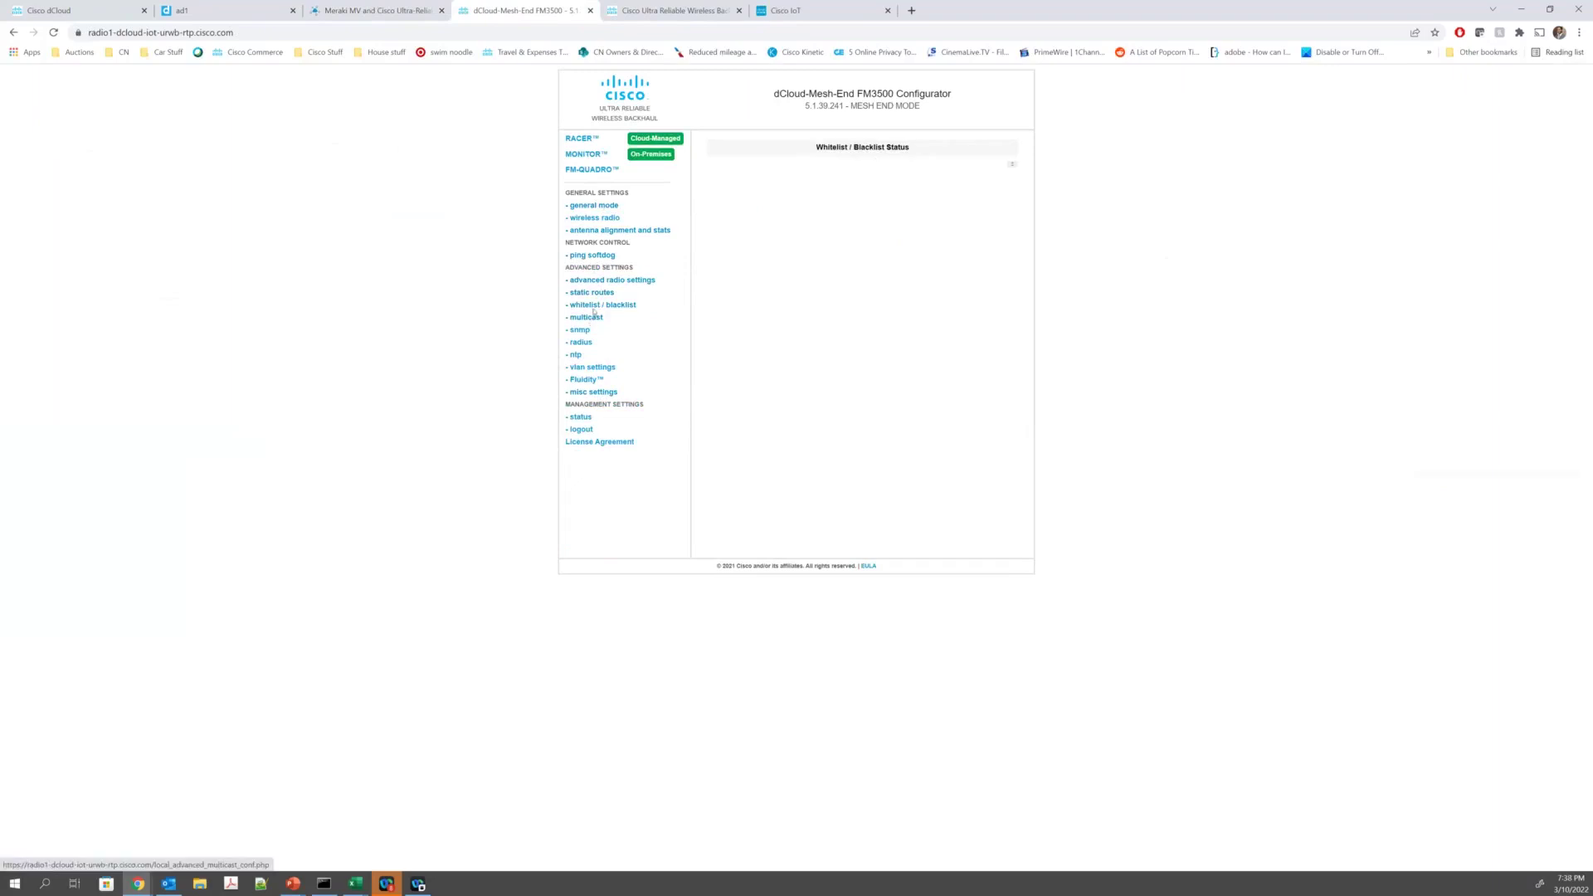
left_click(591, 317)
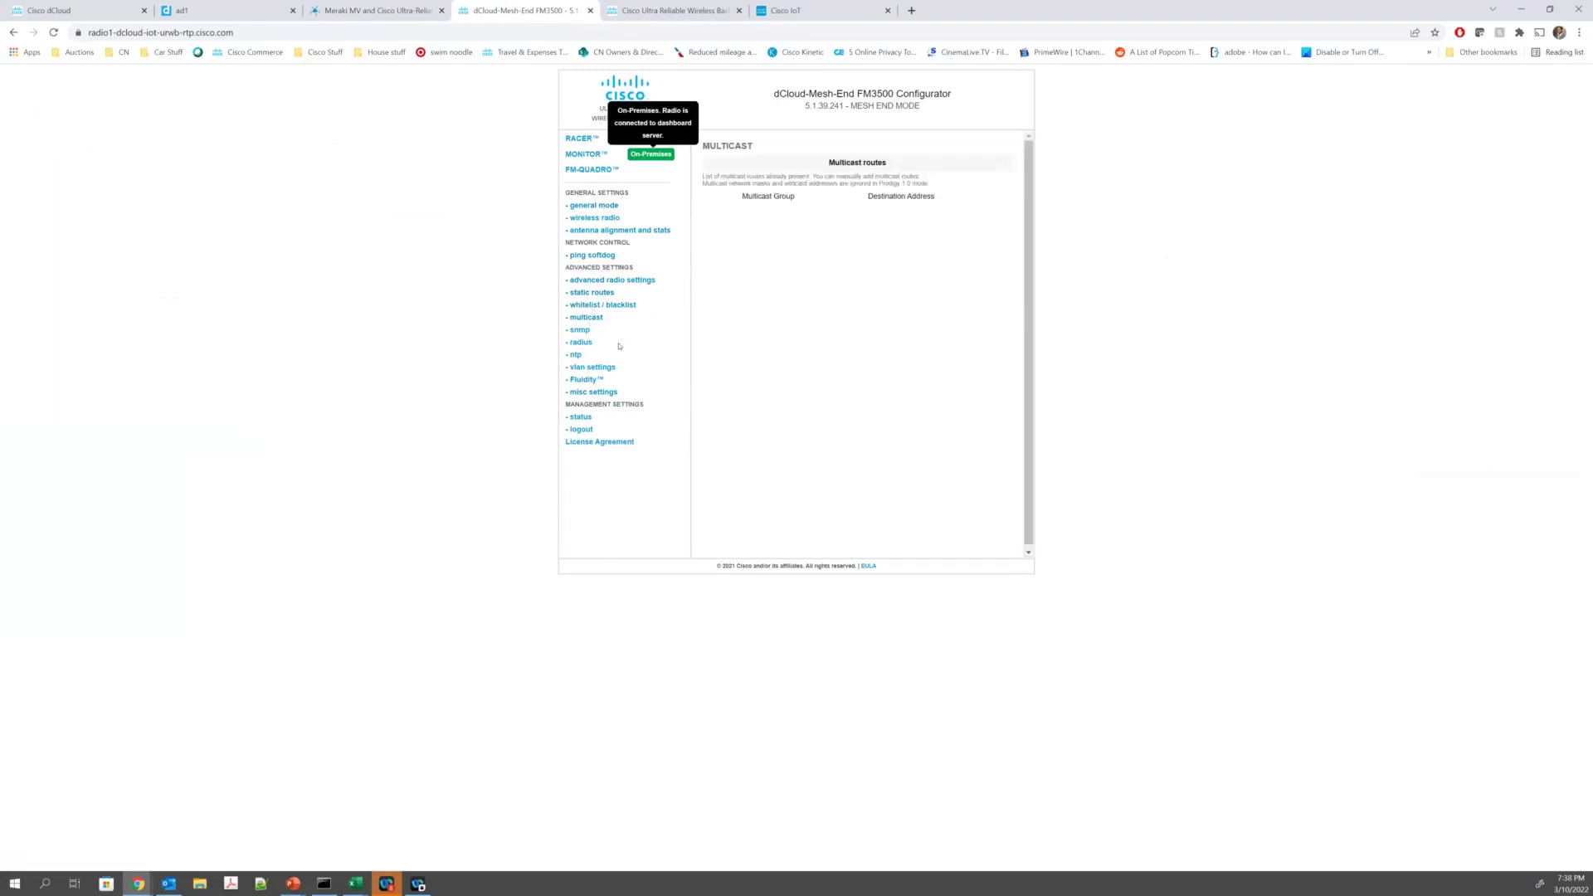
Step: Open MONITOR from the demo page and view the table of radios and the network topology
left_click(362, 11)
left_click(976, 421)
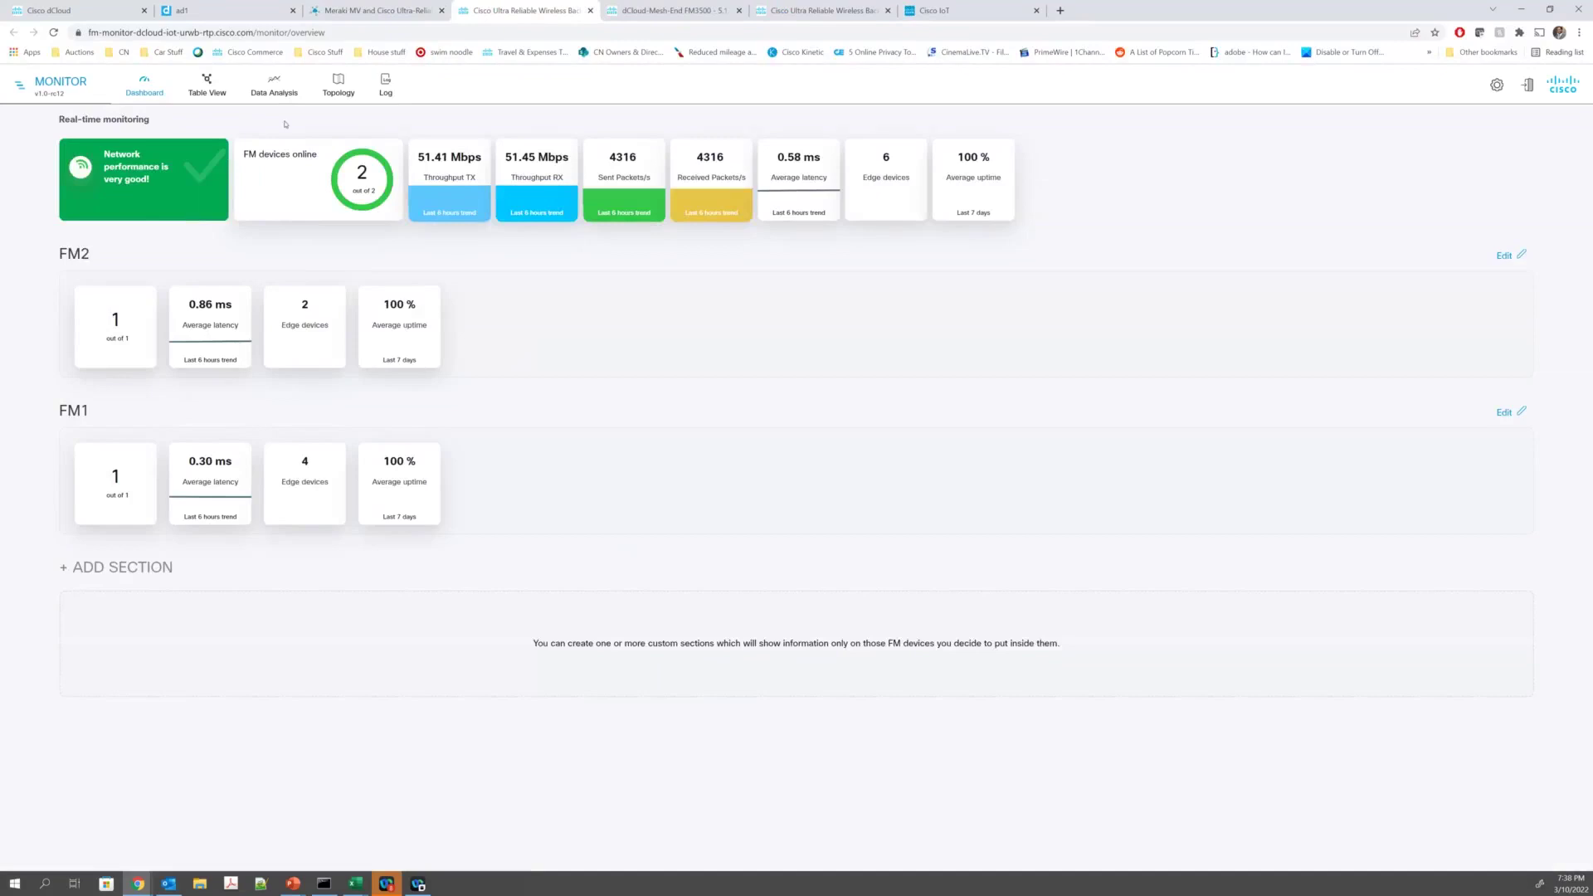
left_click(206, 85)
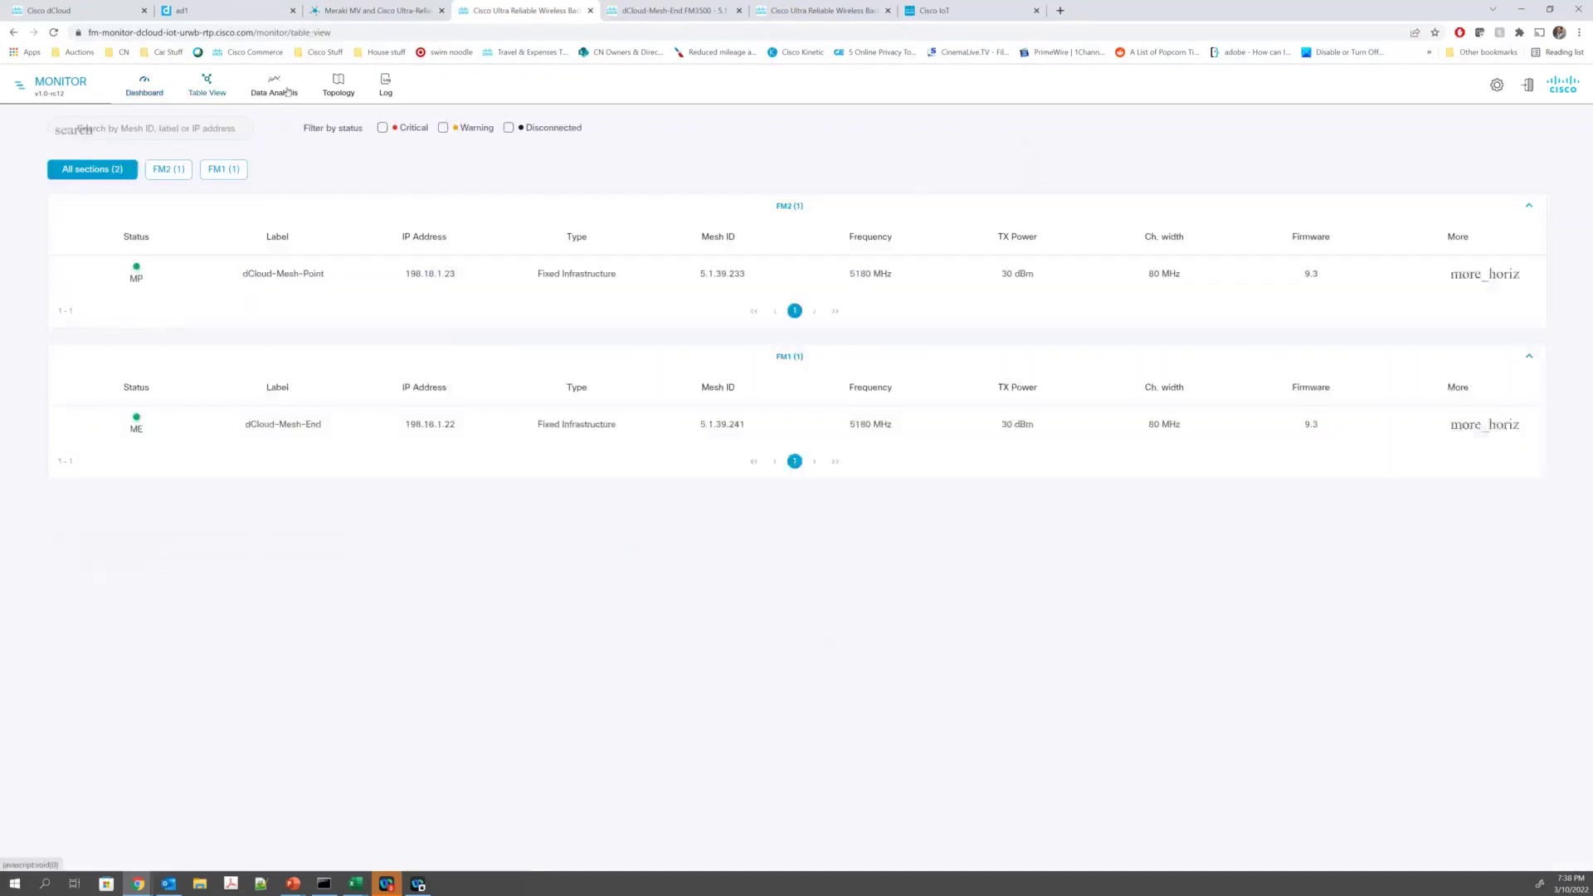
left_click(339, 85)
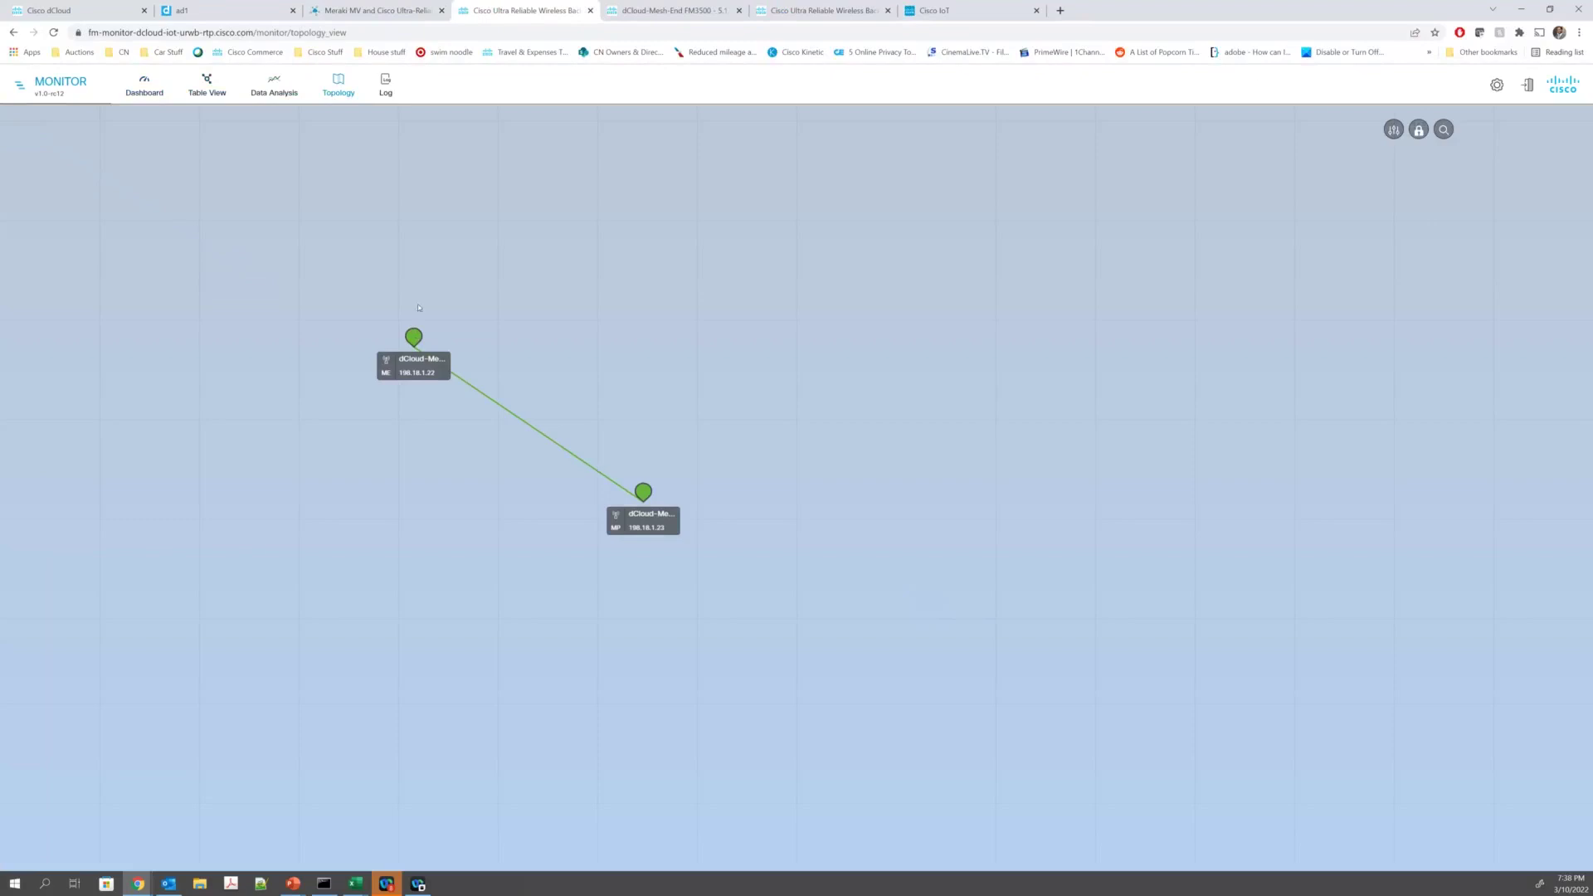
Step: Inspect the dCloud-Mesh-End radio's details and the uplink and downlink statistics of its link to the mesh point
left_click(416, 366)
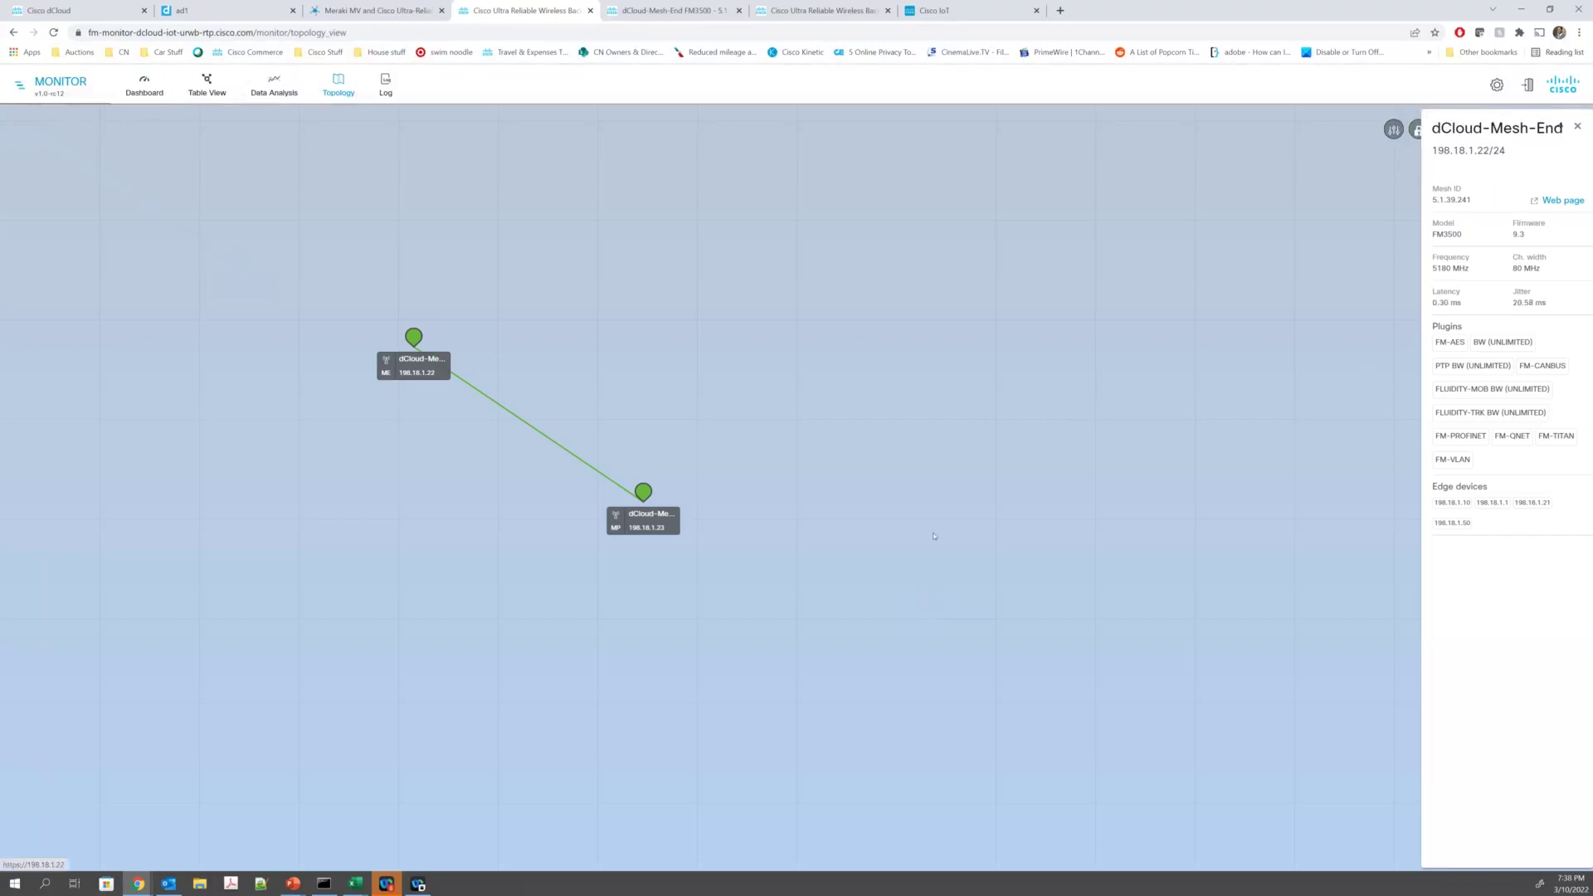
left_click(561, 454)
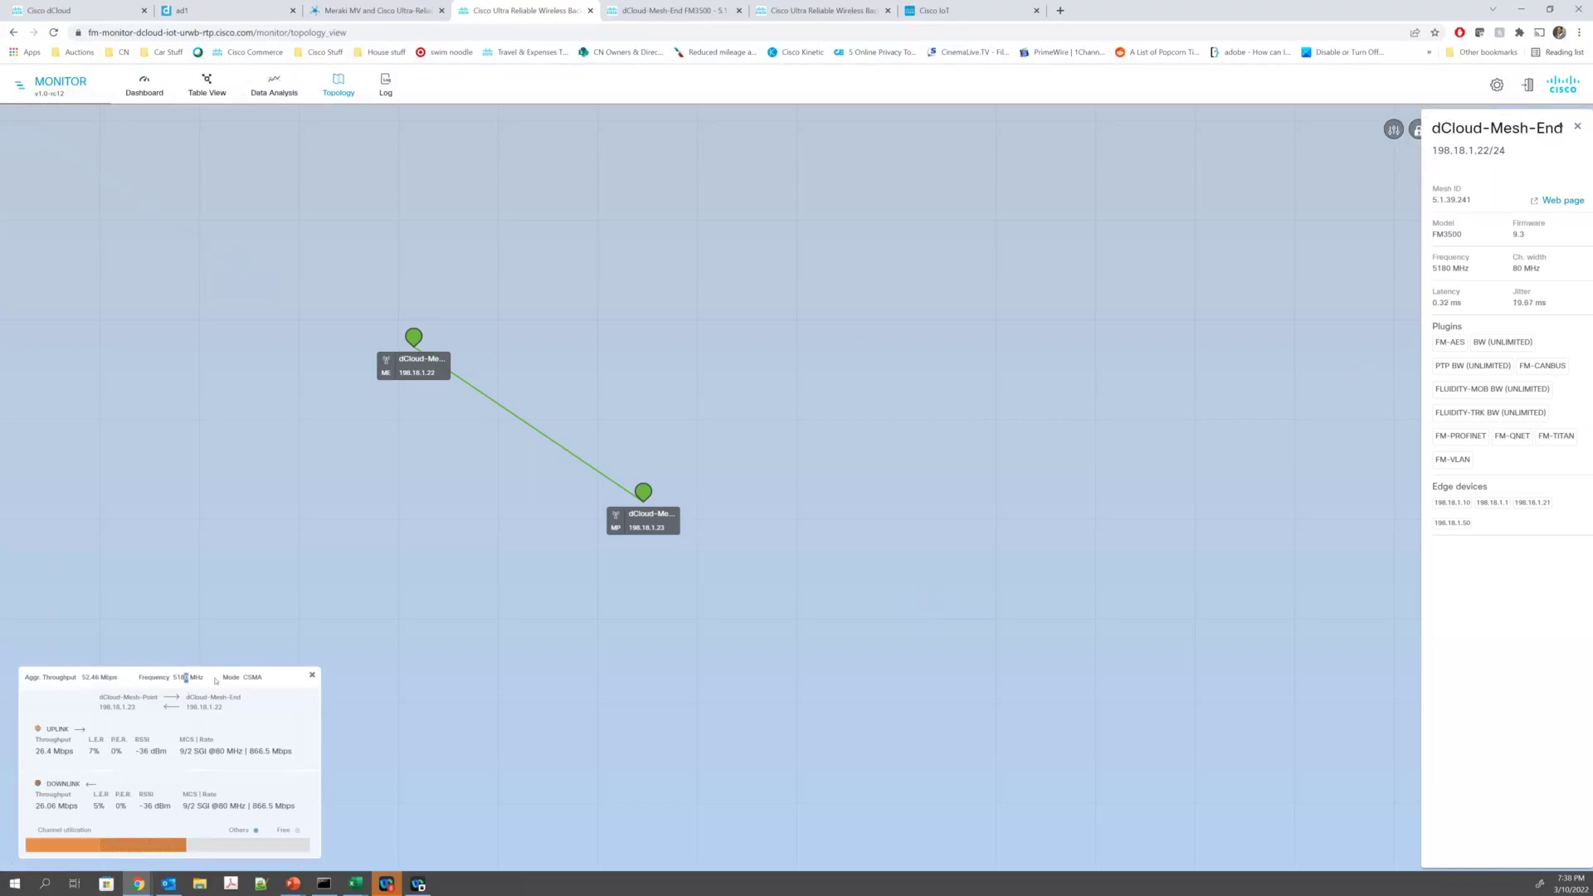
left_click(268, 581)
left_click_drag(37, 751, 76, 806)
left_click(50, 519)
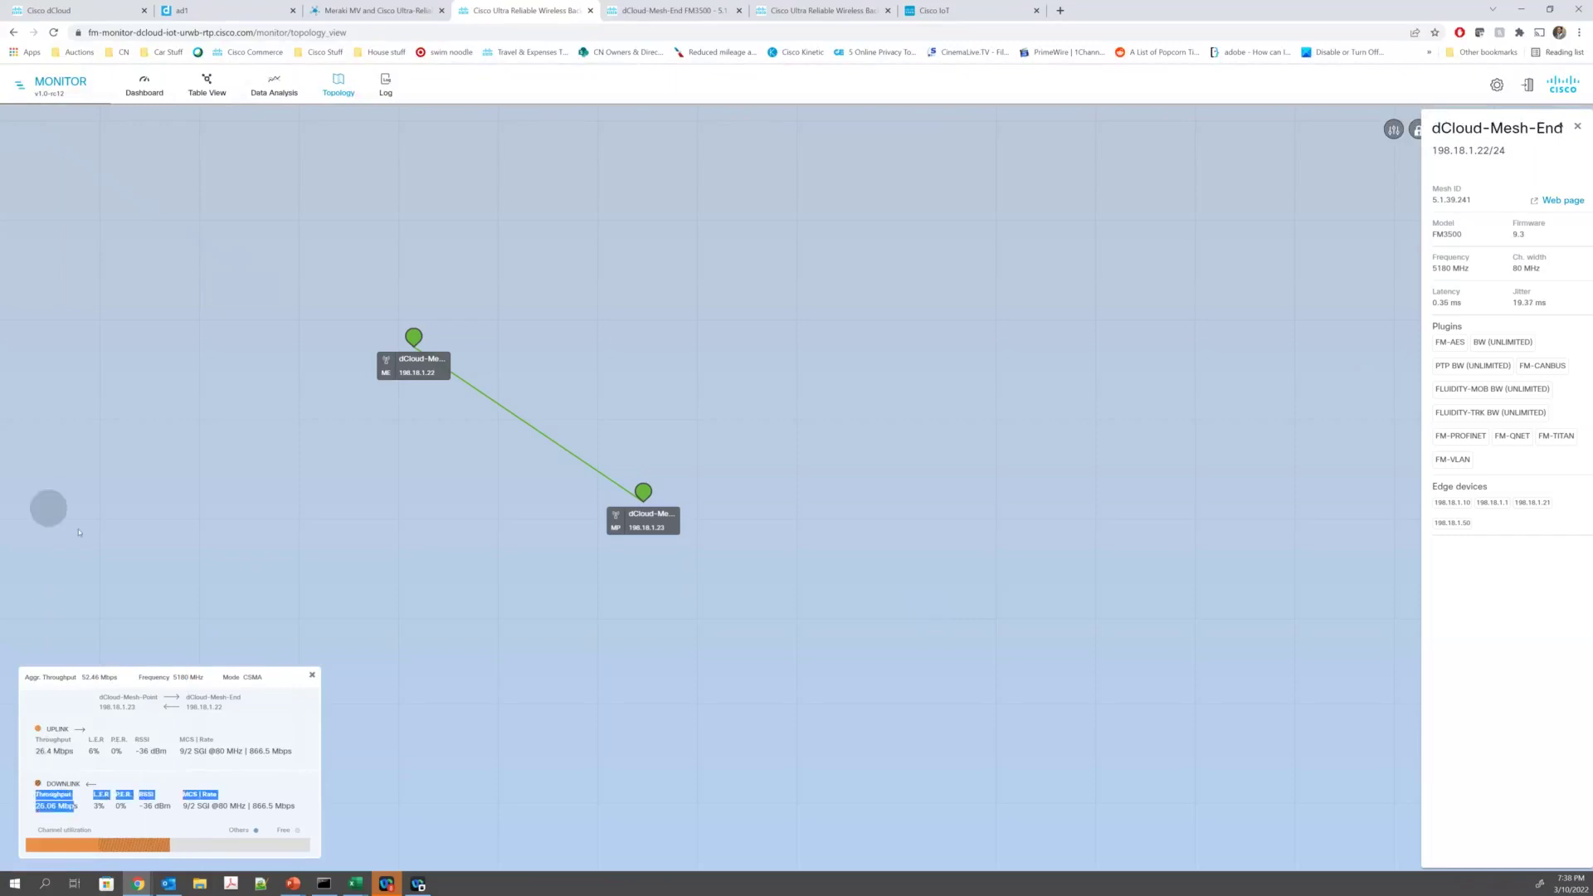
left_click_drag(217, 465, 254, 615)
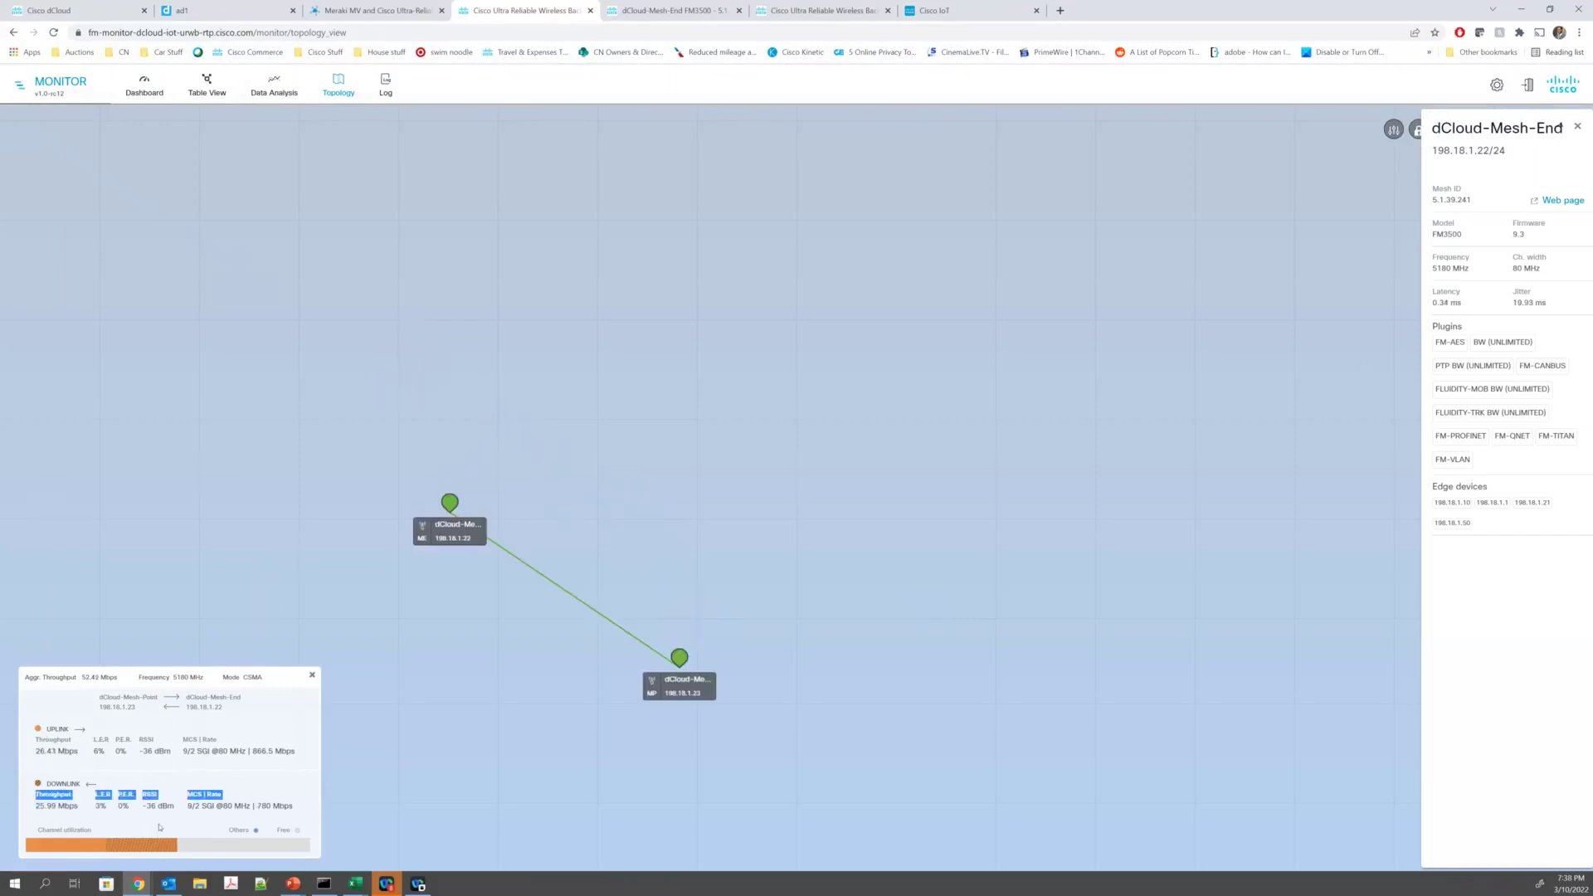
left_click(148, 827)
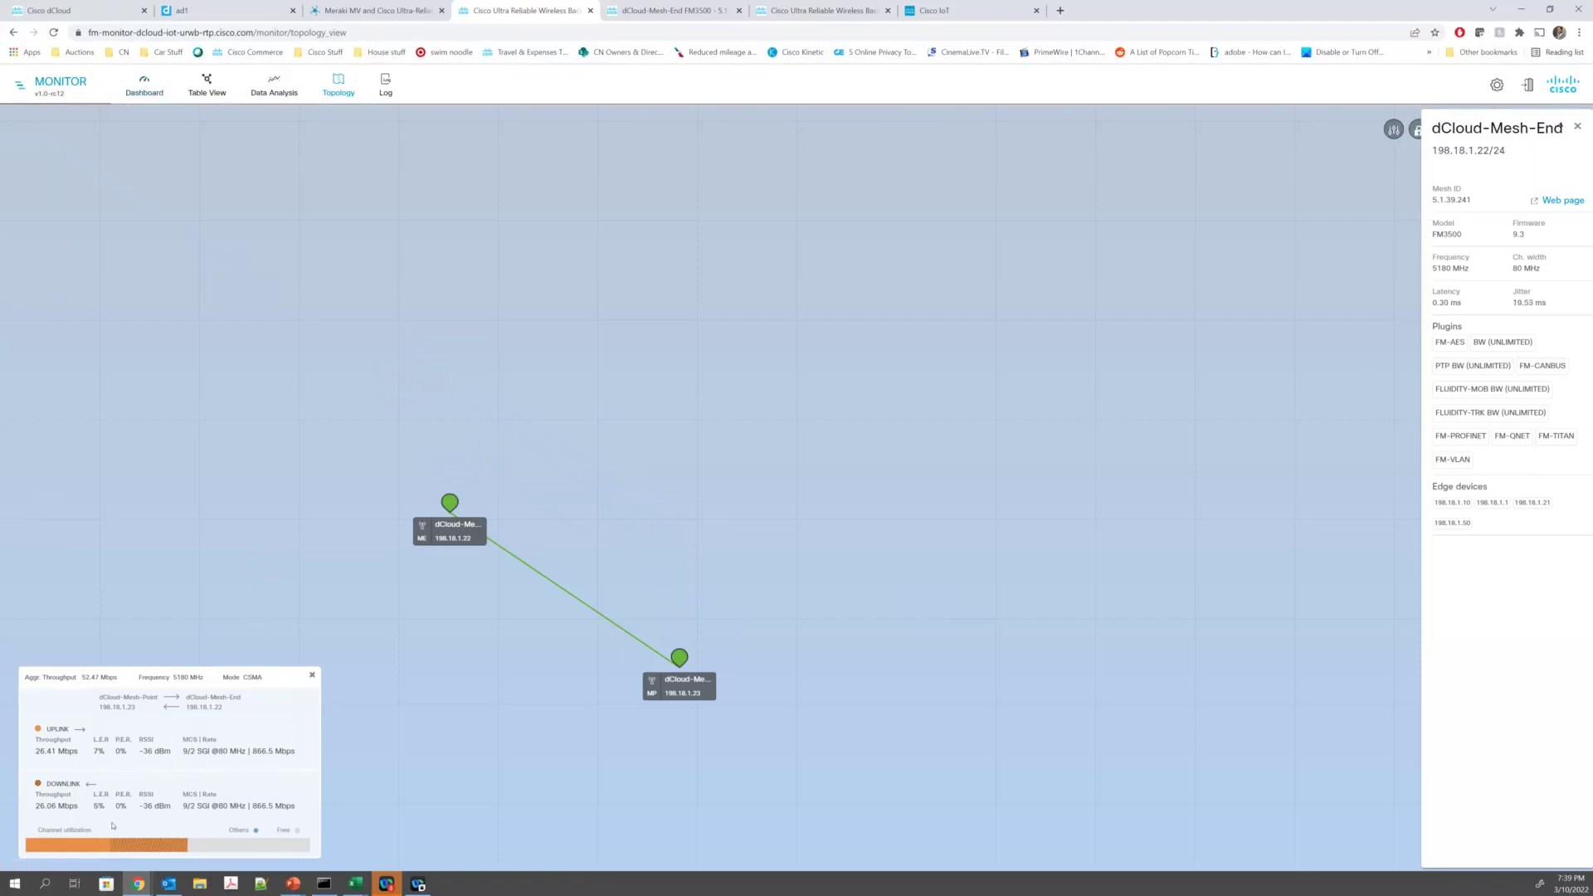
Step: Open the Meraki Dashboard from the demo page and view the RTP-MV12W-1 camera's live video
left_click(332, 10)
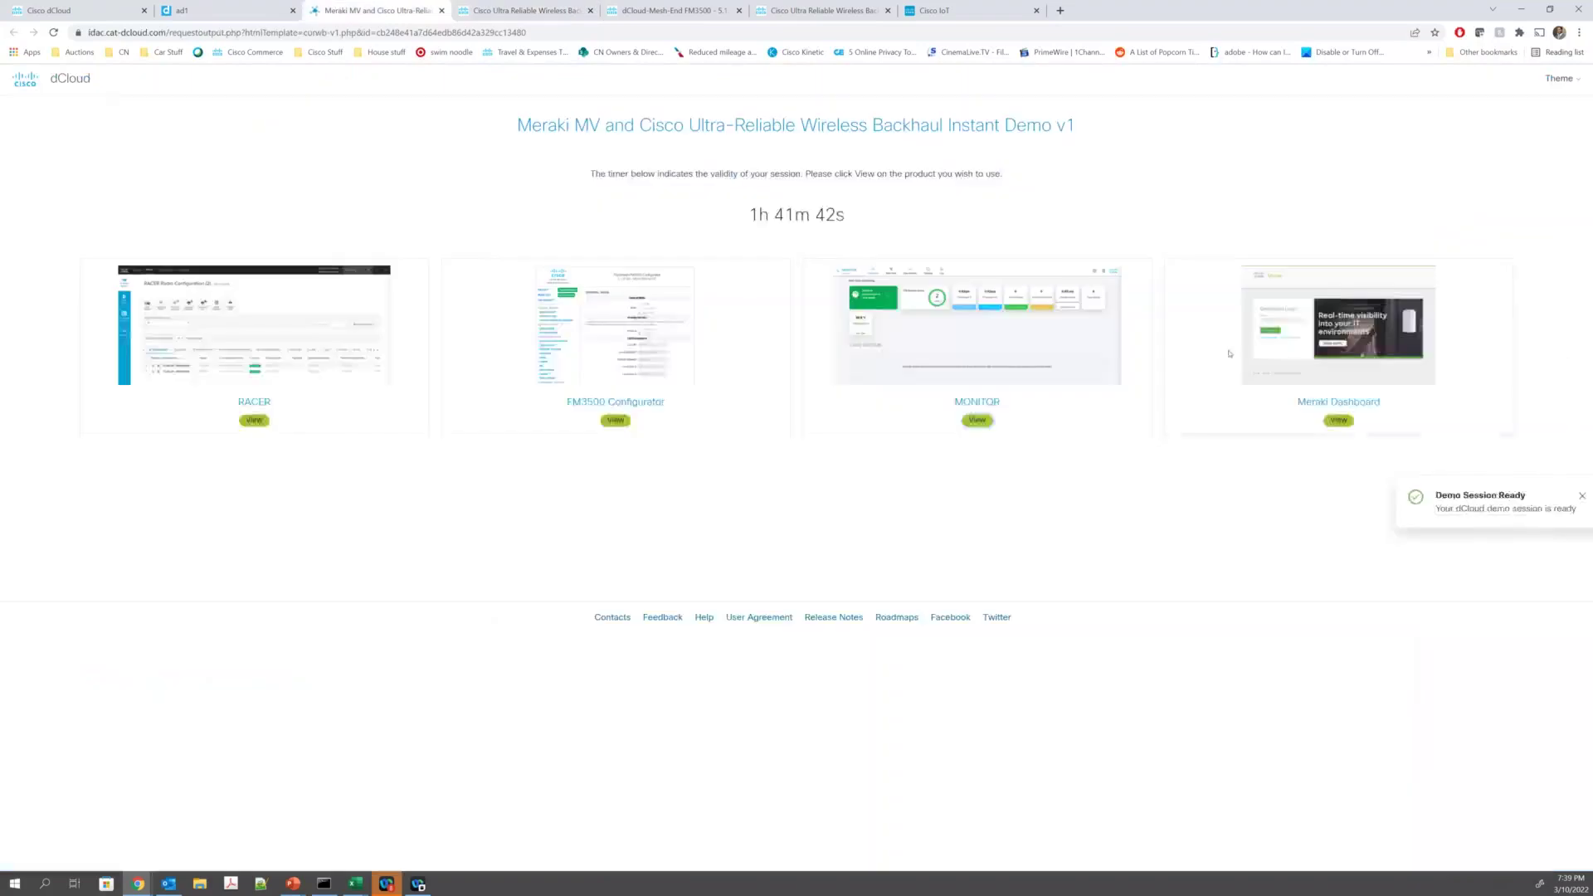
left_click(1337, 420)
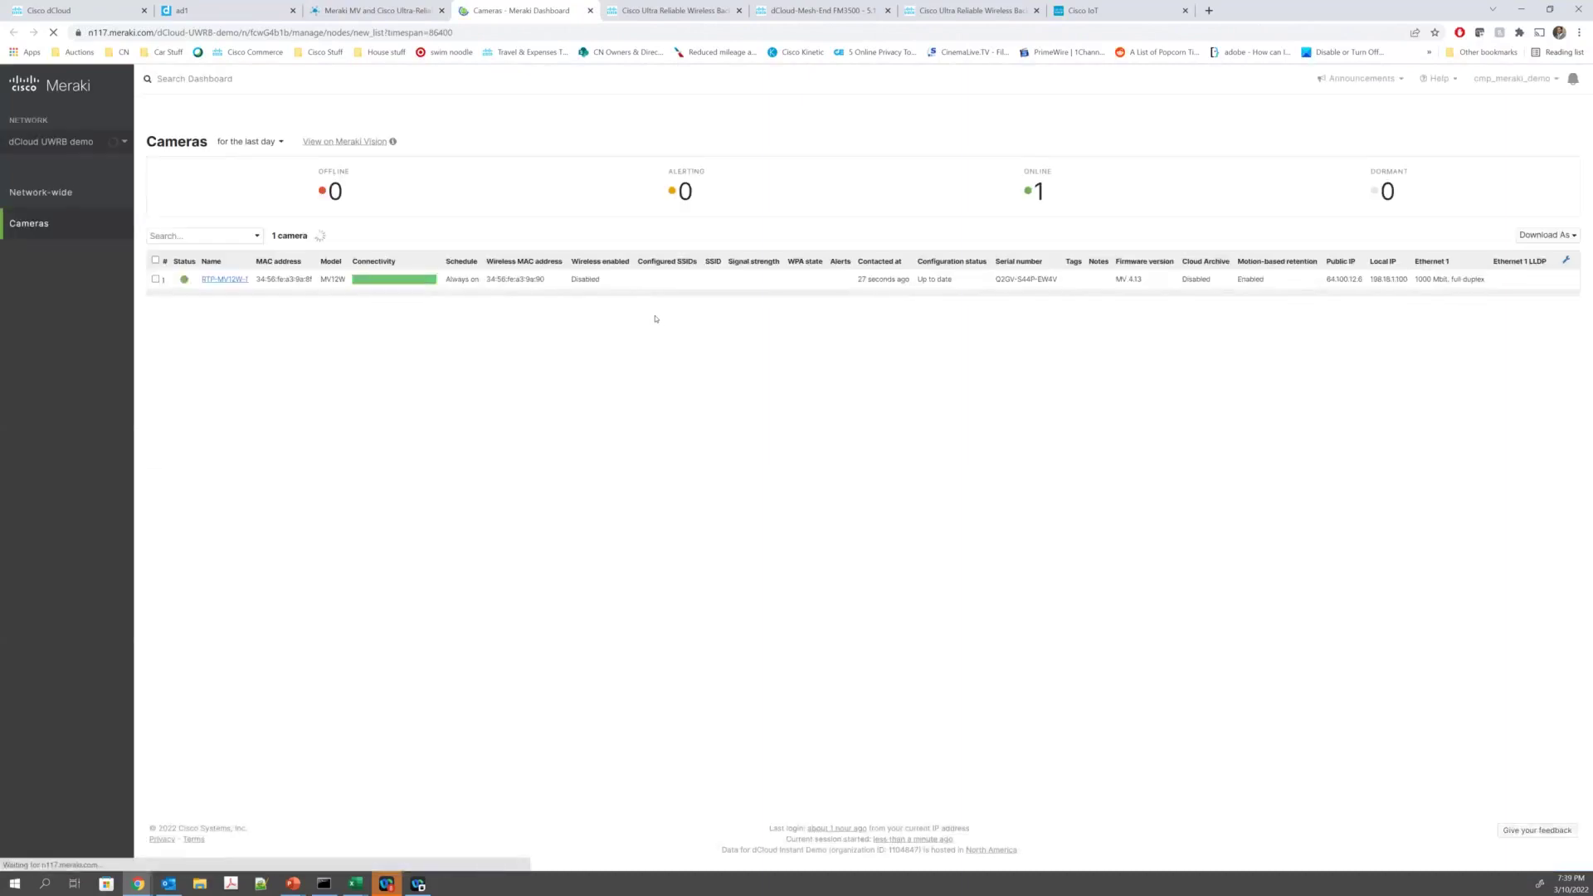
left_click(224, 279)
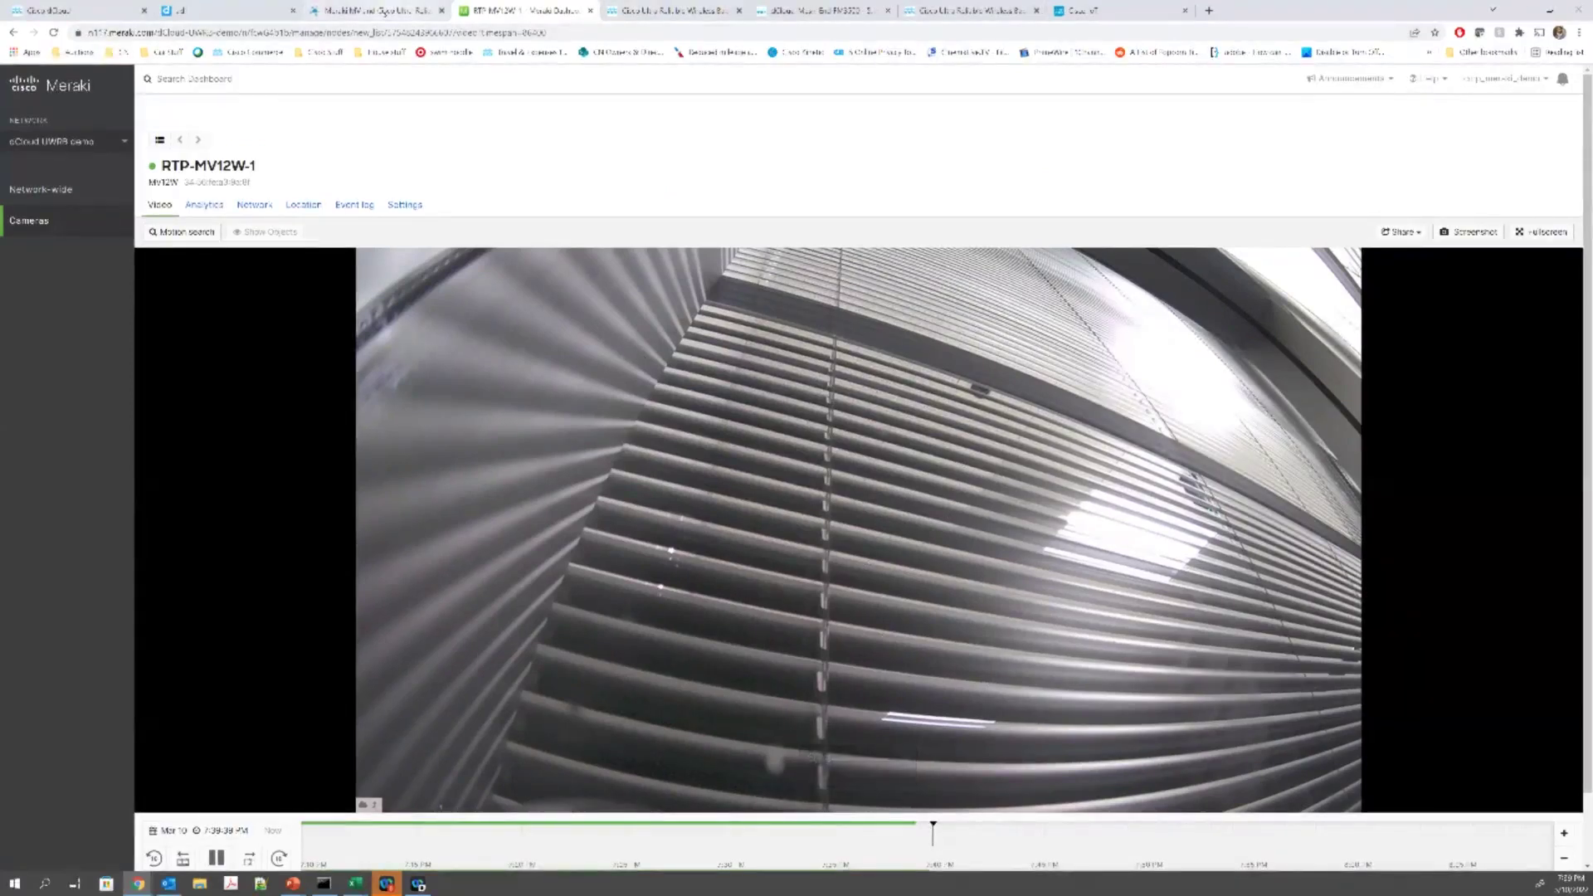
Step: Check the mesh link's uplink throughput in MONITOR while the camera streams, and return to the camera's video page
left_click(632, 10)
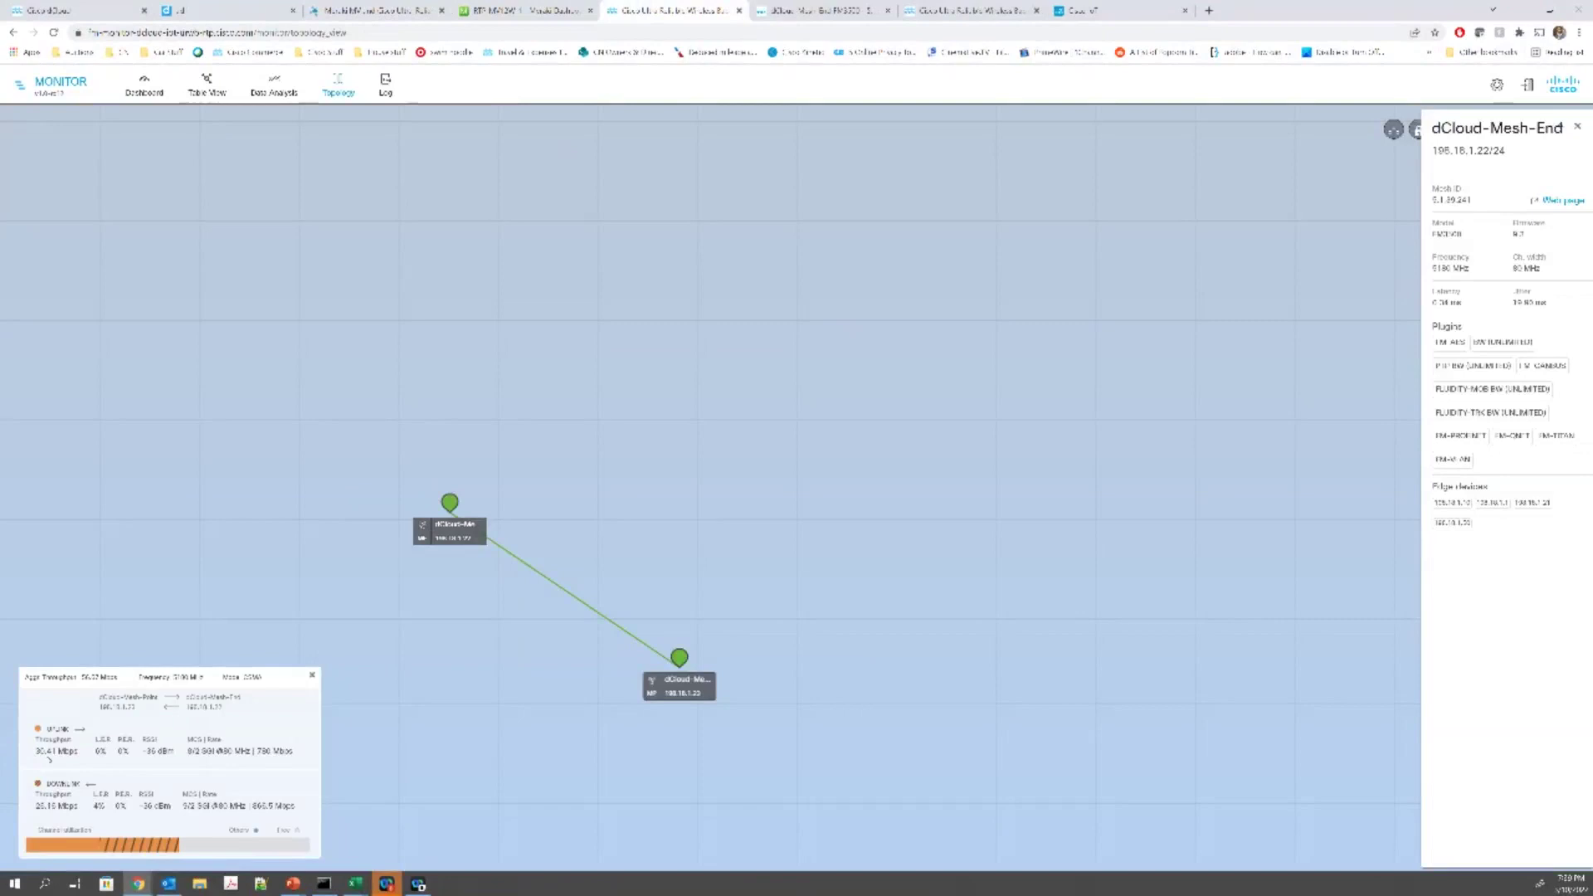
triple_click(55, 750)
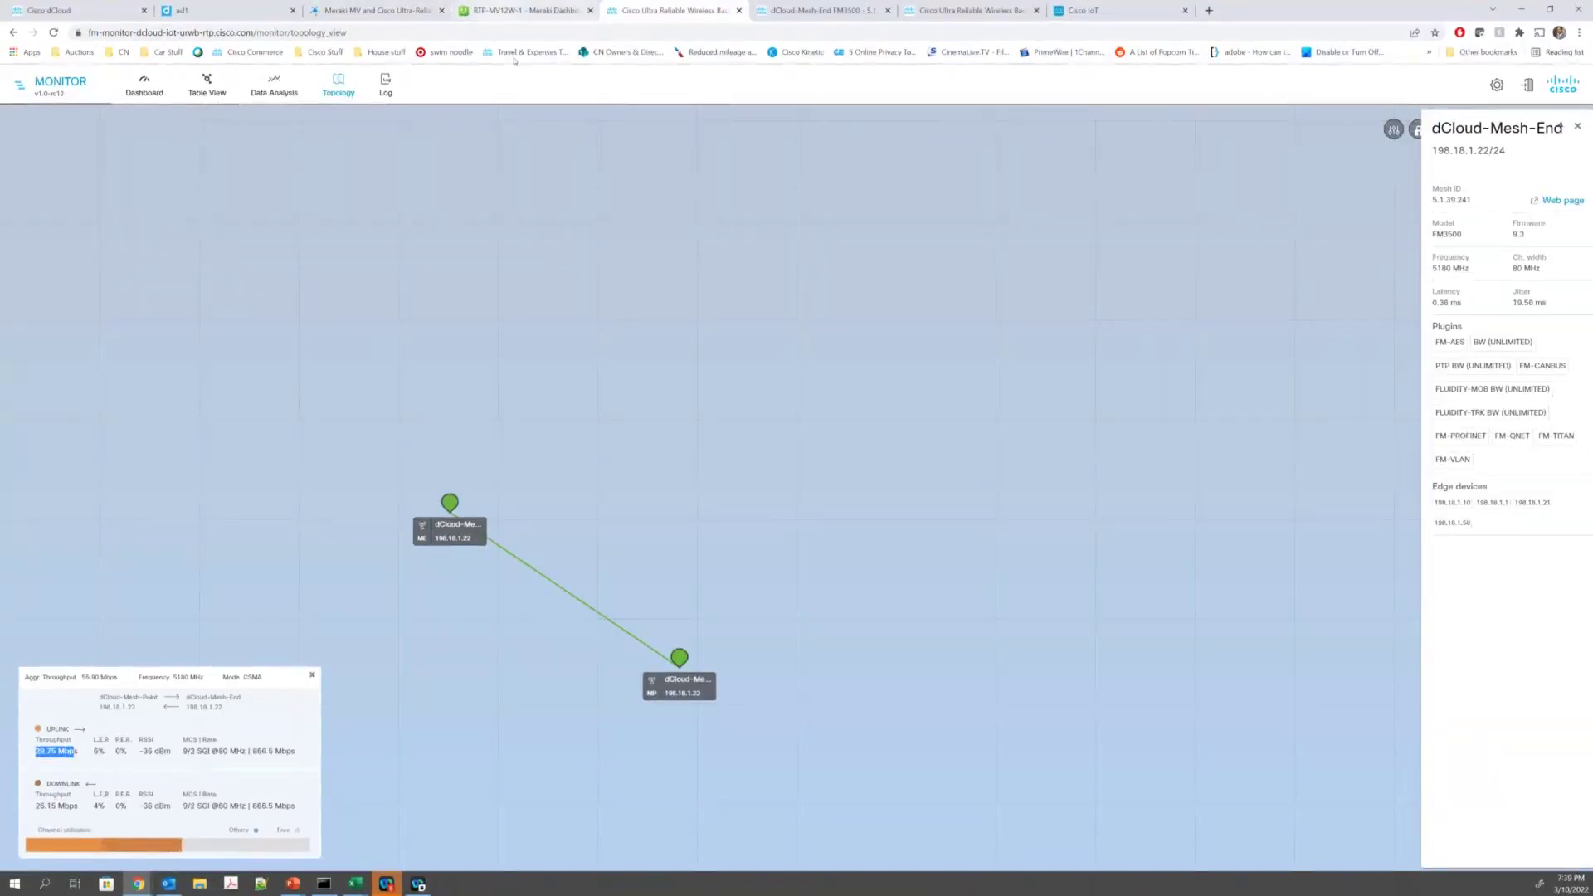
left_click(518, 10)
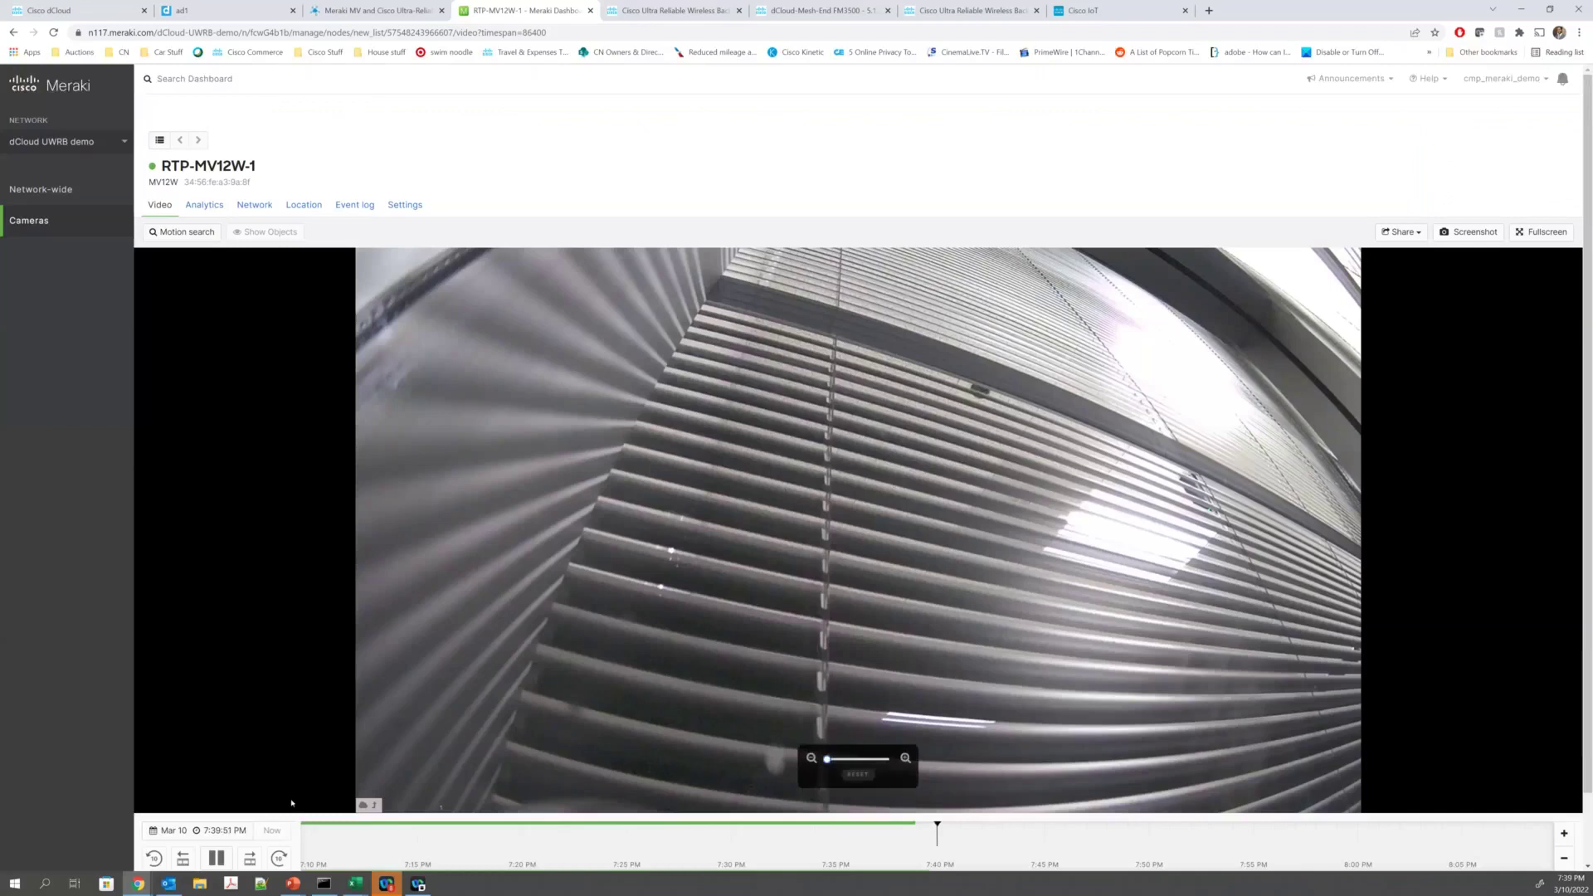
scroll(477, 806, "down", 1)
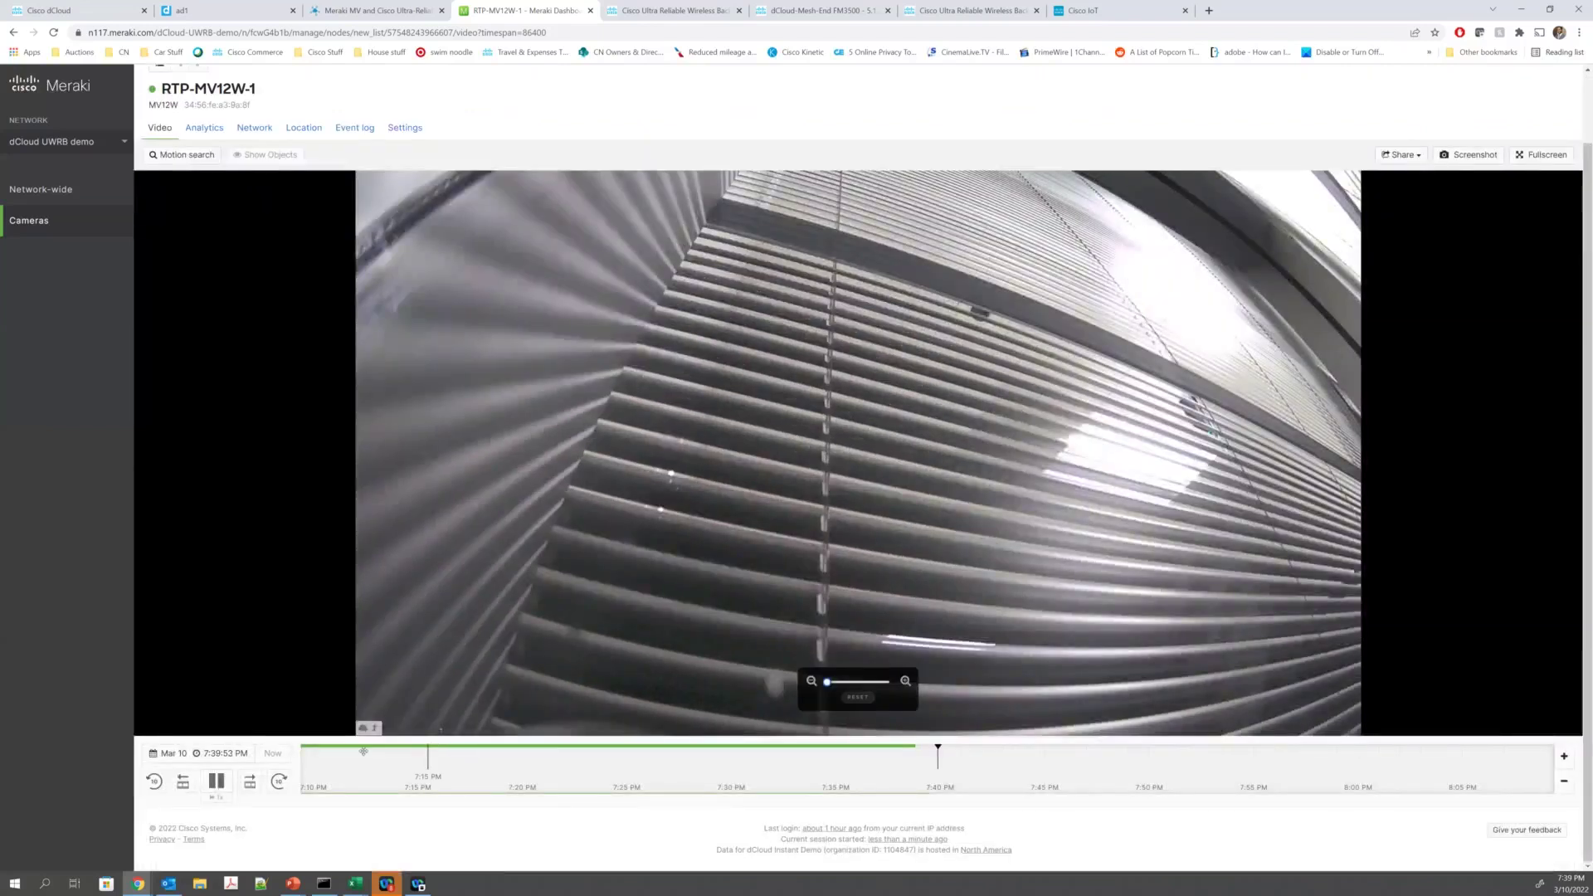
scroll(334, 462, "up", 1)
Step: Run a motion search over nearly the whole camera frame and move the start of the search period earlier
left_click(179, 232)
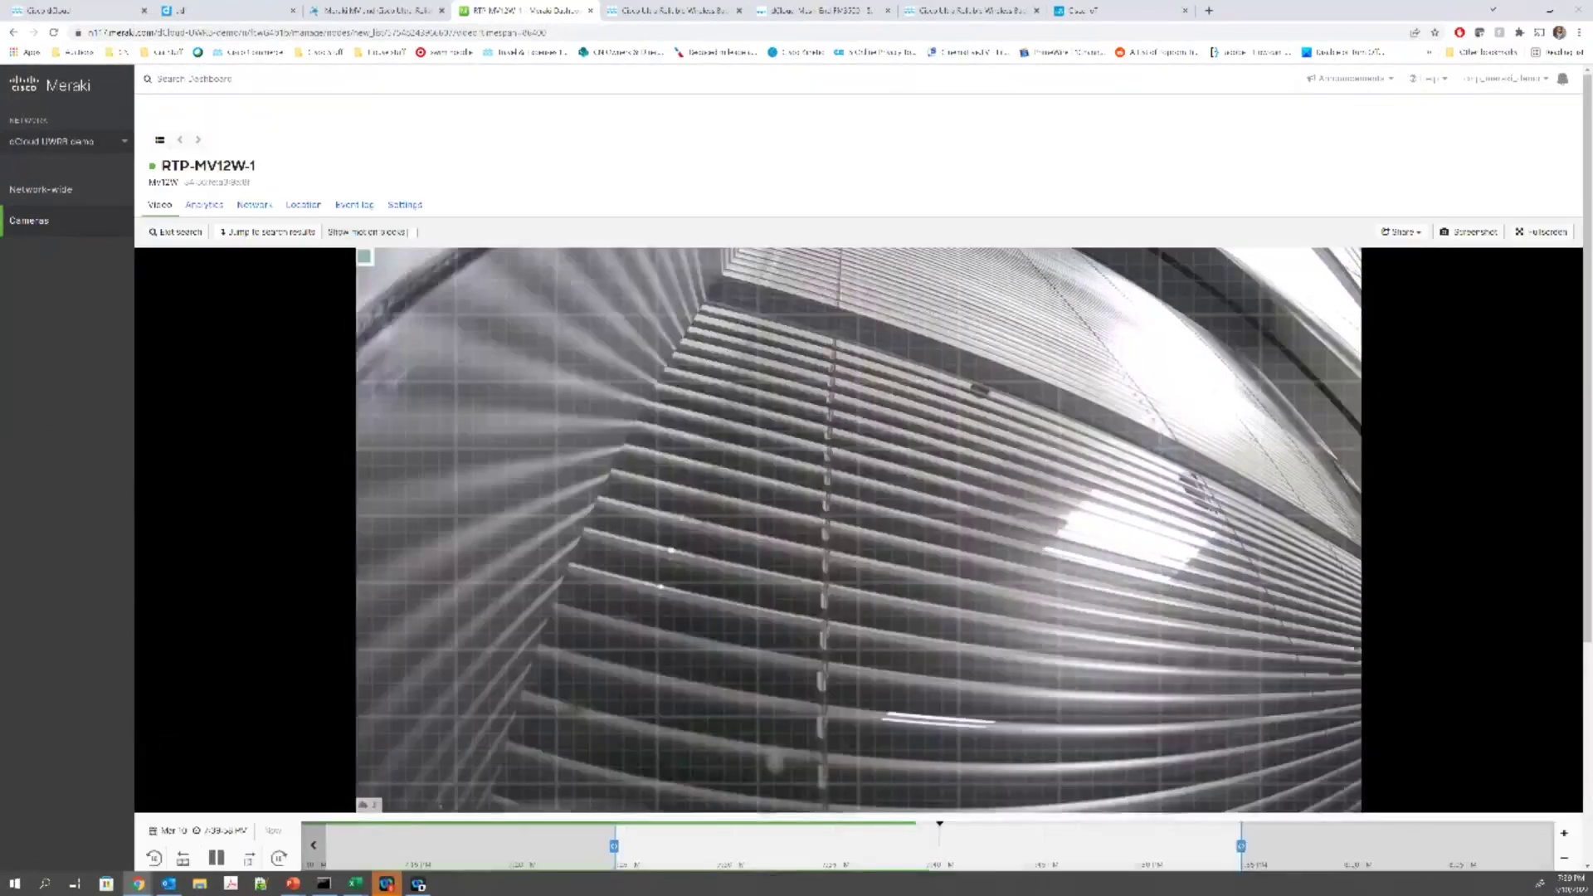
left_click_drag(358, 251, 1411, 732)
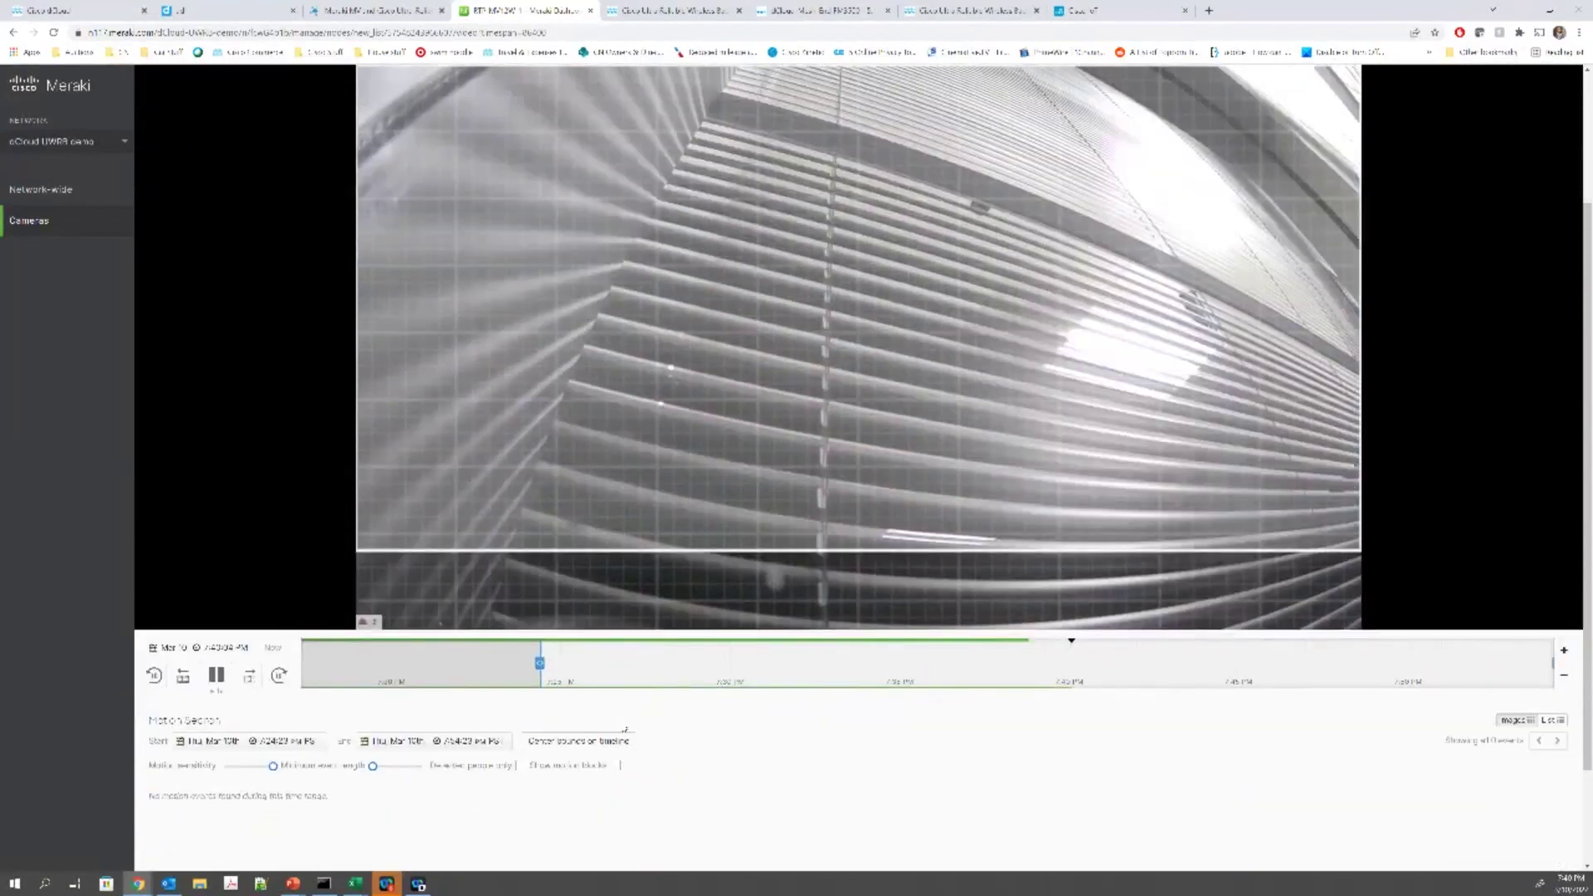
scroll(581, 747, "up", 2)
left_click_drag(541, 784, 1198, 803)
left_click_drag(1070, 784, 411, 807)
left_click(577, 861)
scroll(578, 747, "down", 3)
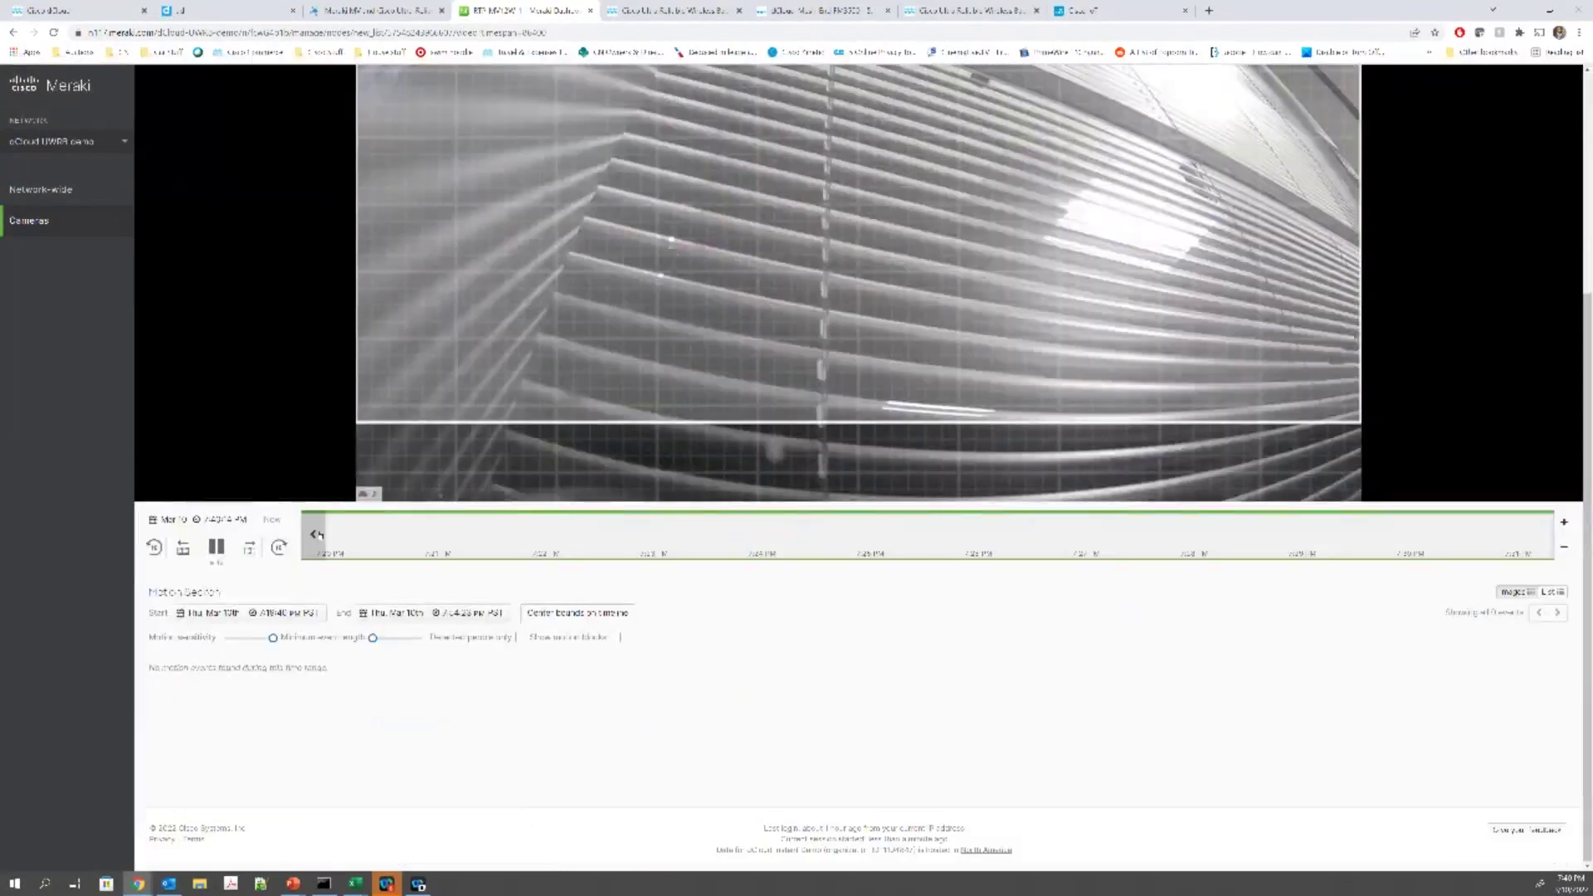
Step: Browse back through the camera's recordings, widening the timeline span, and play the March 10 footage from around 8 AM
left_click(385, 531)
left_click_drag(385, 531, 1240, 531)
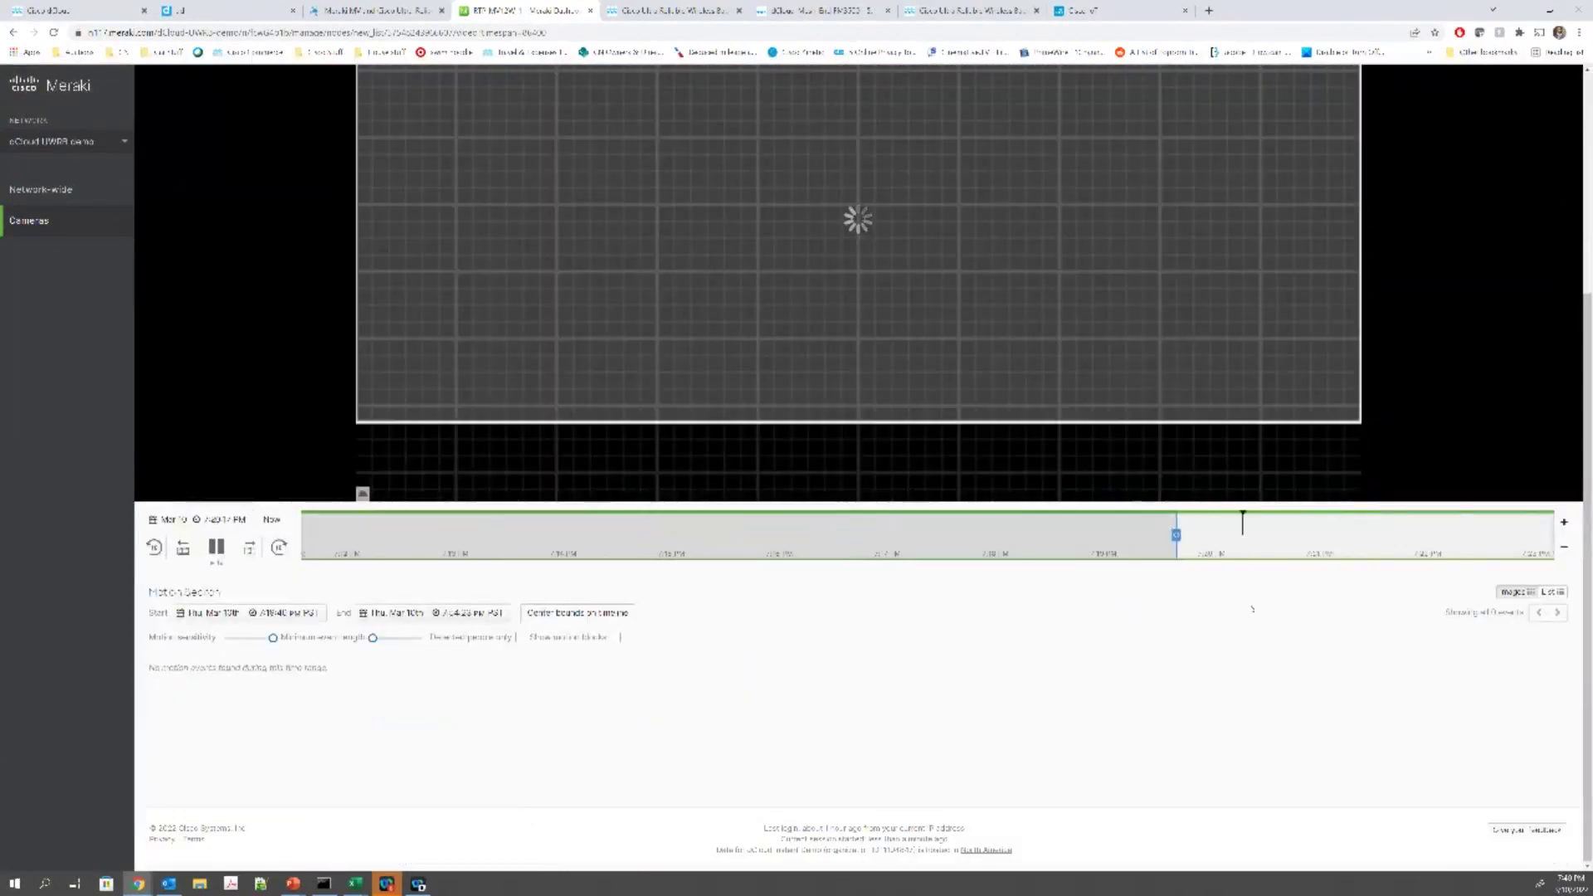
left_click(352, 529)
left_click_drag(352, 530, 668, 525)
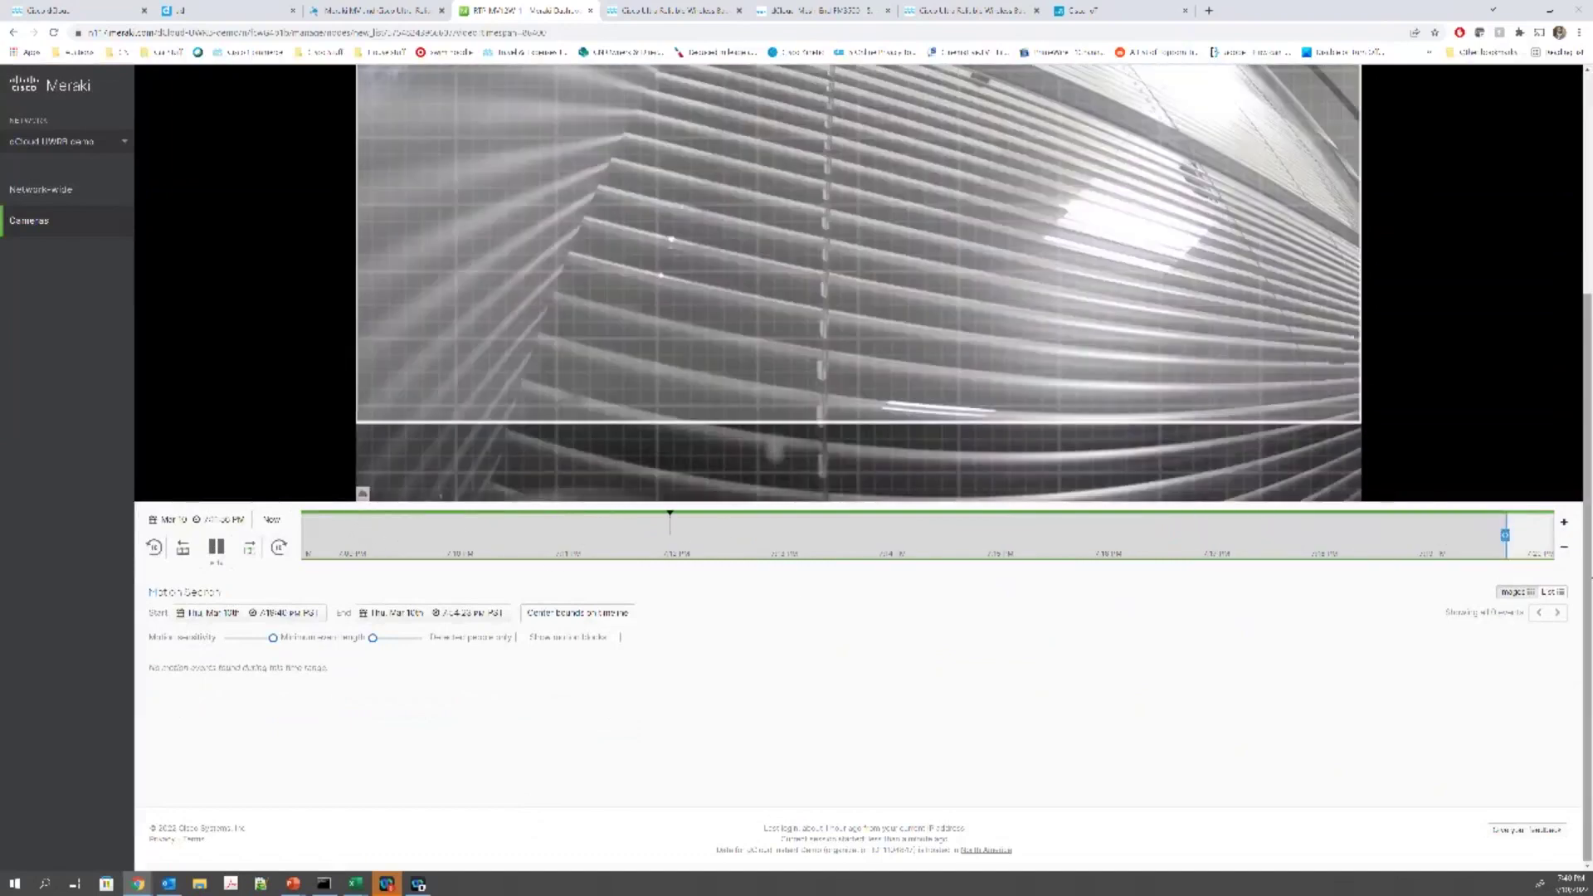
left_click(1563, 546)
left_click(1564, 547)
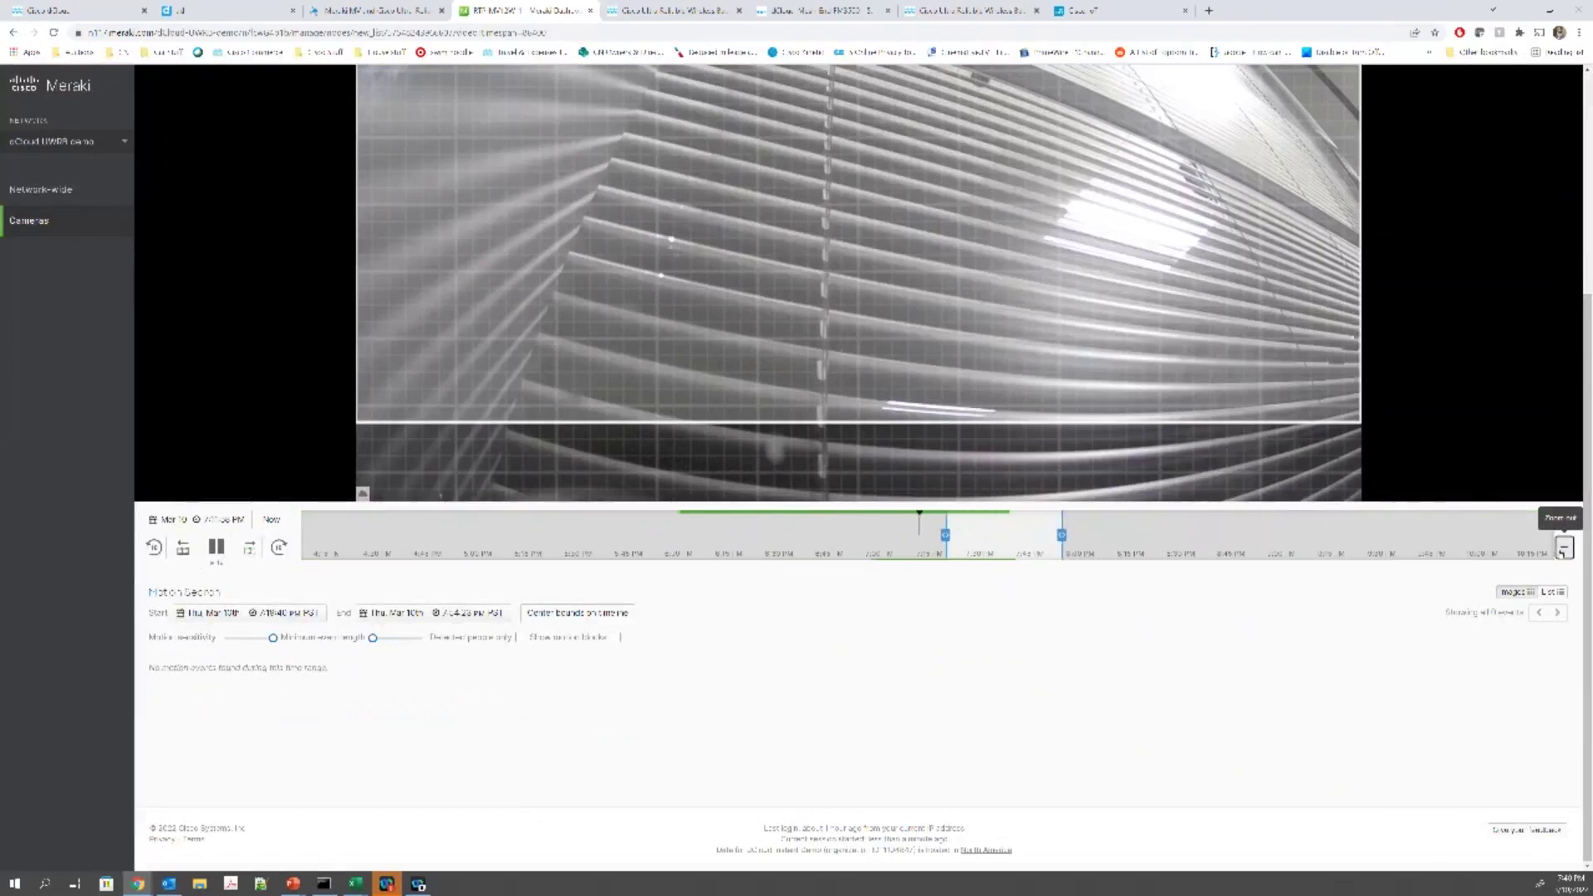
left_click(1564, 546)
left_click(622, 531)
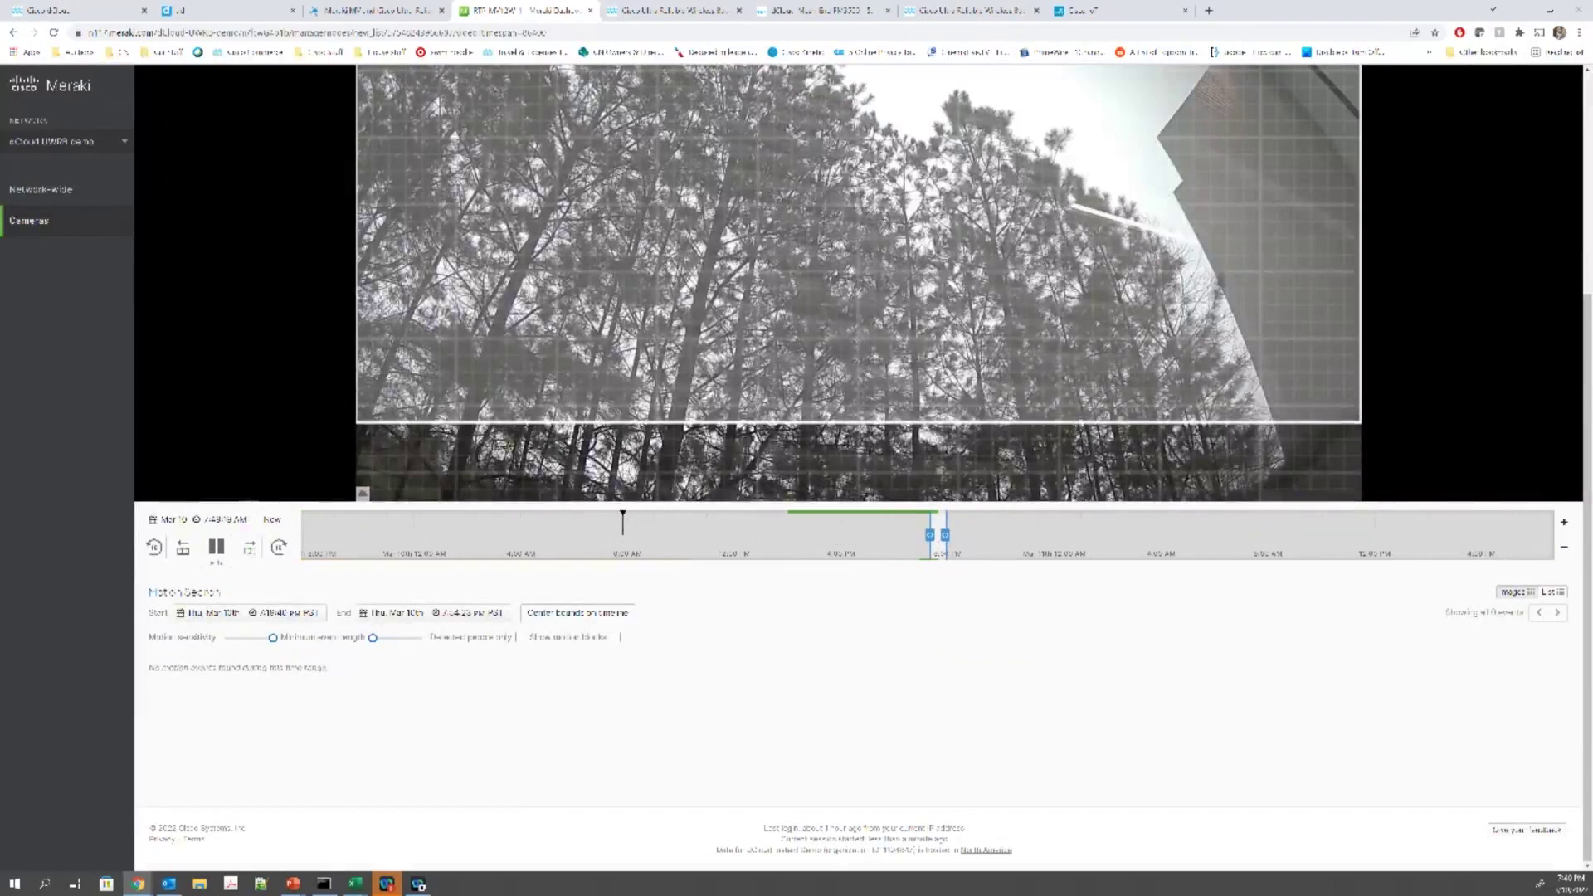
scroll(104, 579, "up", 3)
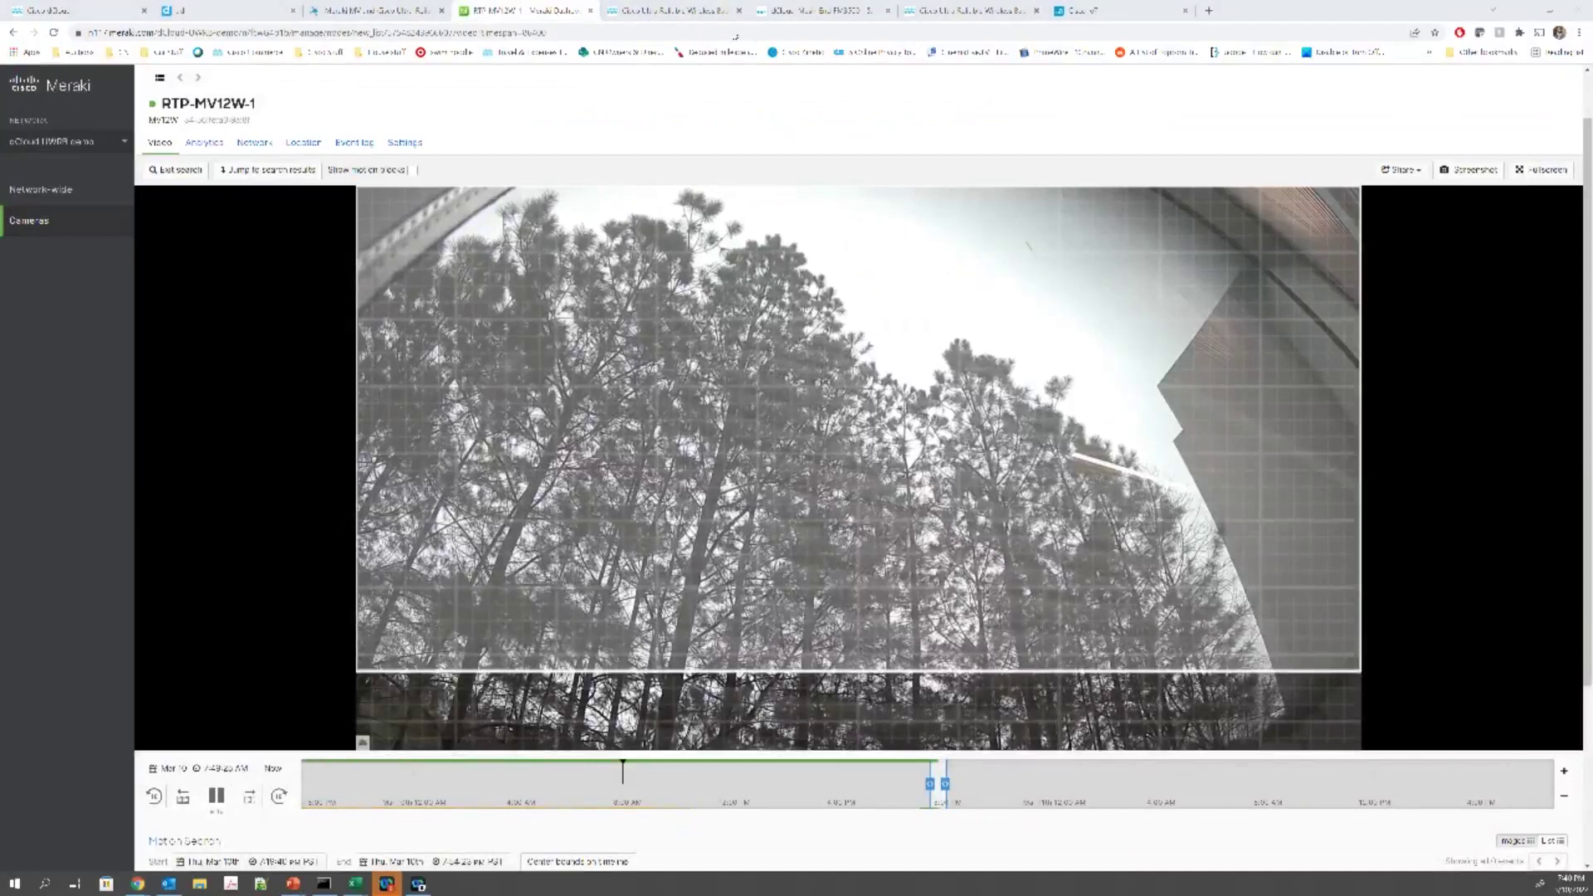
Step: Check the mesh link's throughput in MONITOR while the recorded footage plays, and return to the camera's video page
left_click(649, 6)
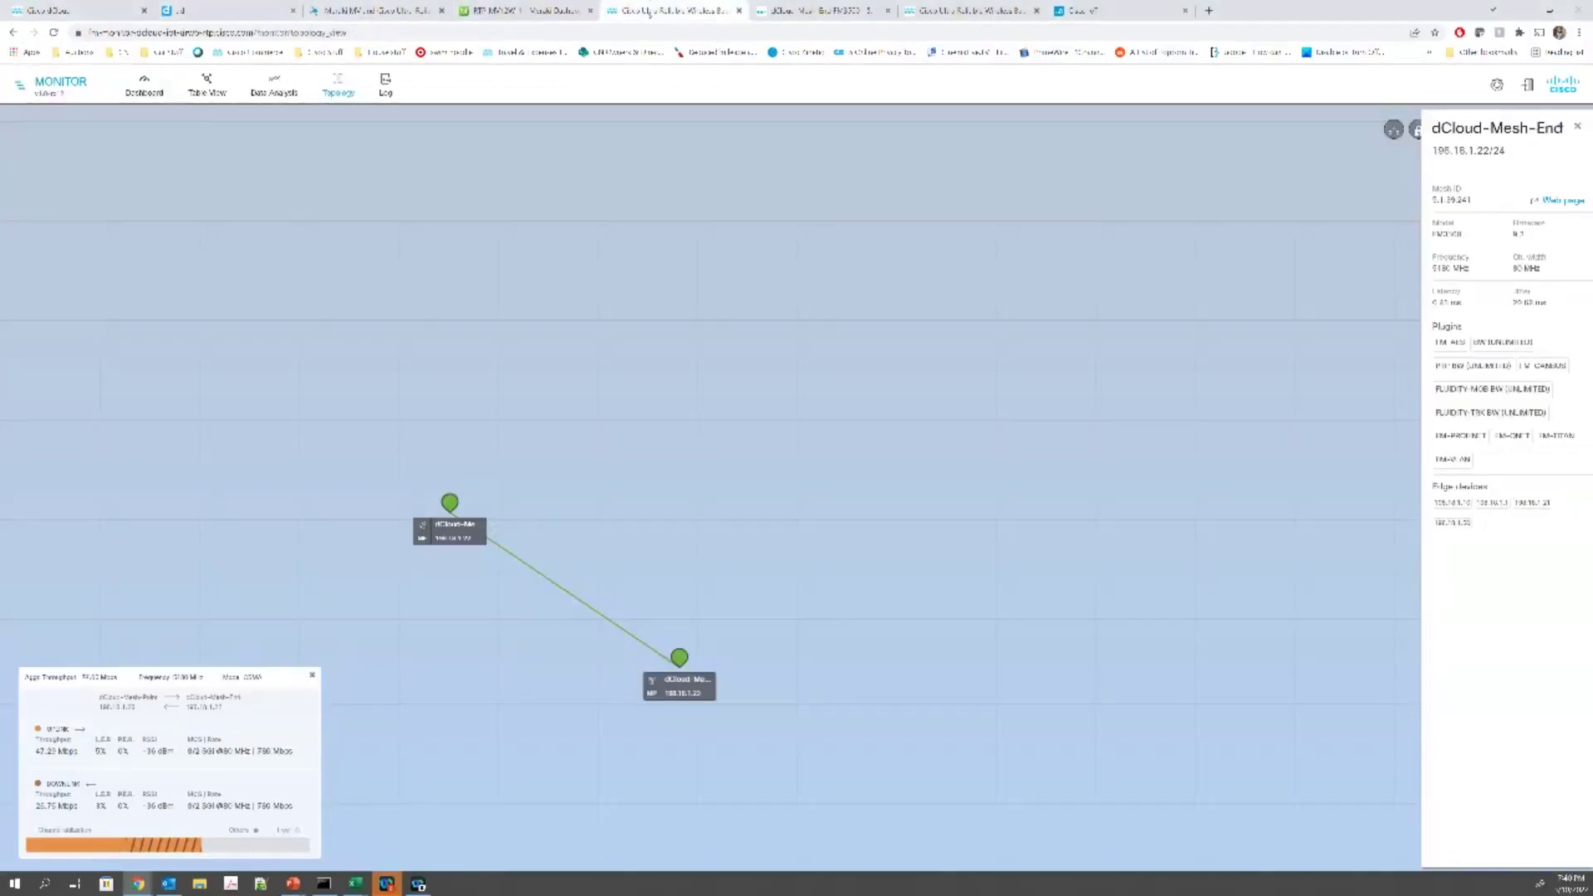
left_click_drag(78, 751, 42, 753)
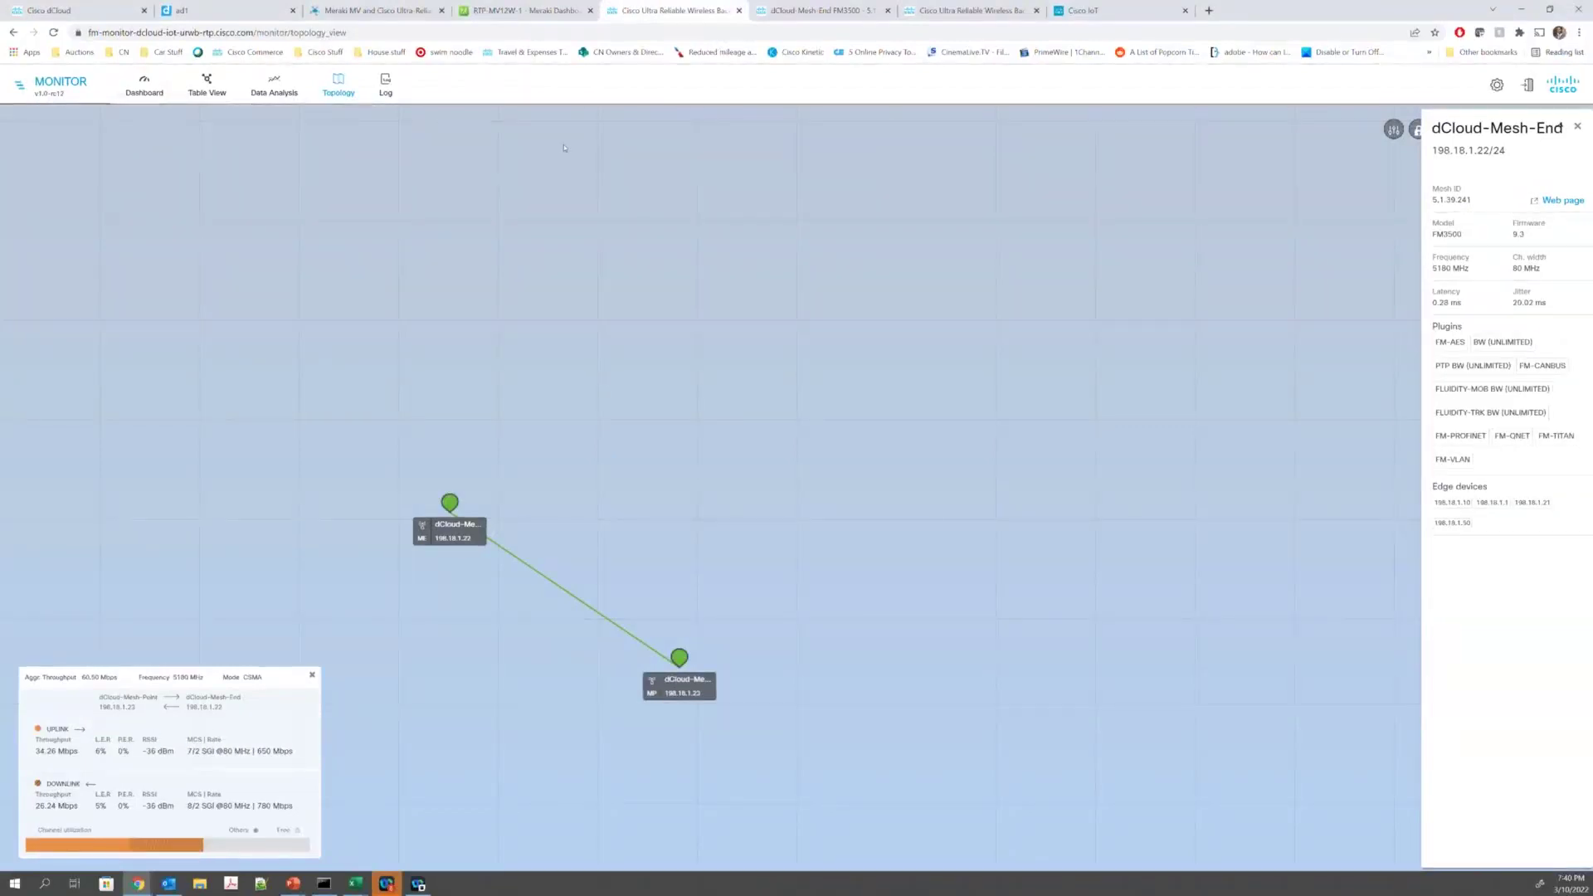
left_click(530, 9)
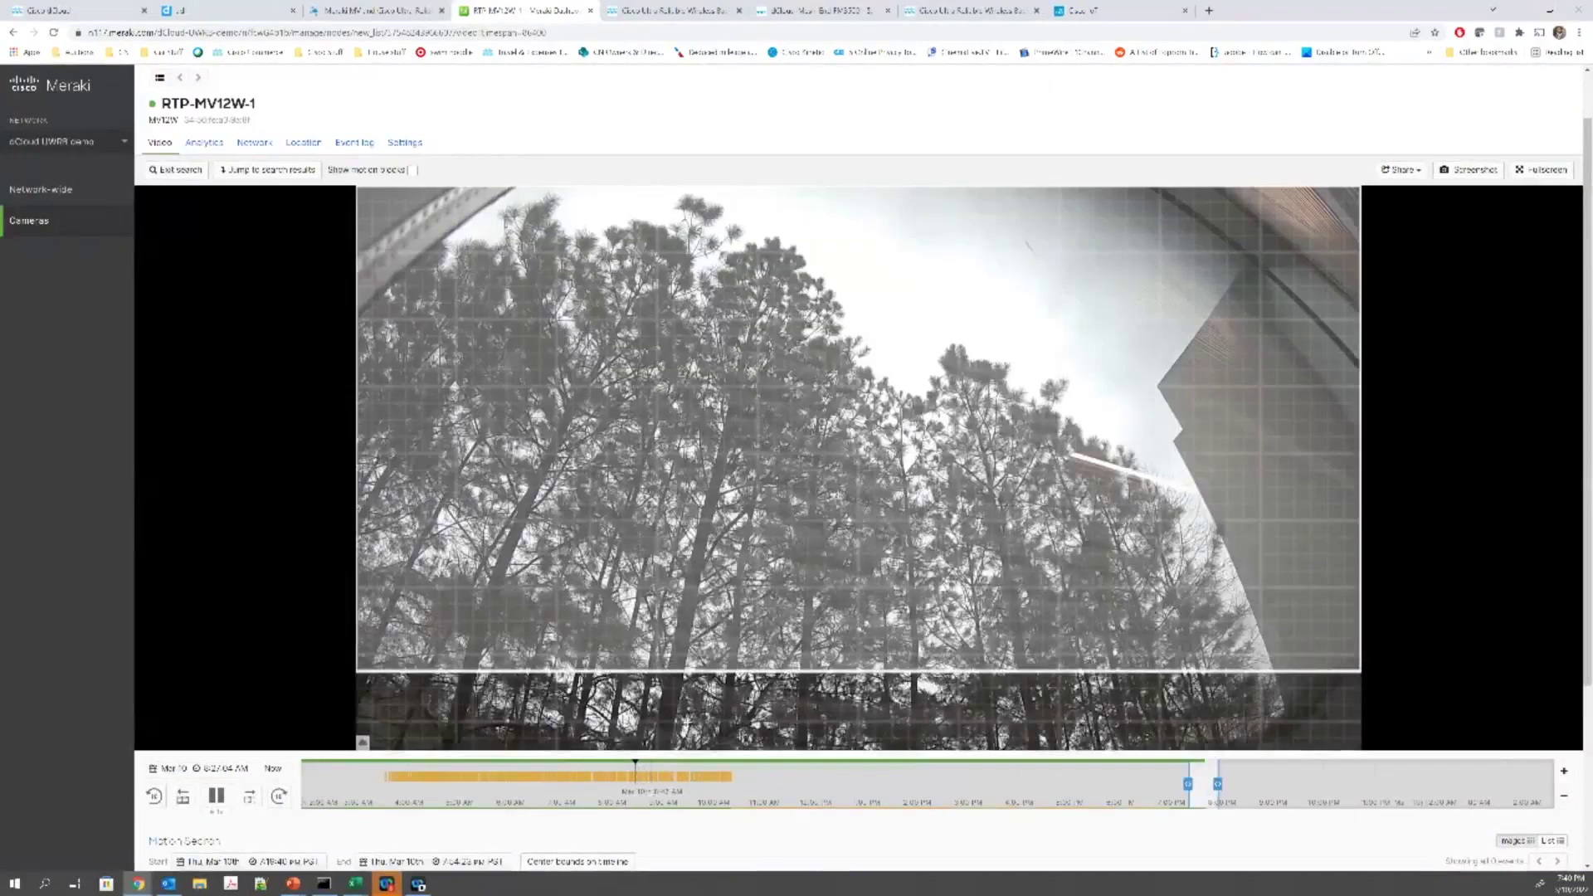
Step: Play the camera's March 10 recordings from about 10:20 AM, 12:59 PM and 1:34 PM
scroll(778, 848, "down", 3)
scroll(871, 744, "up", 2)
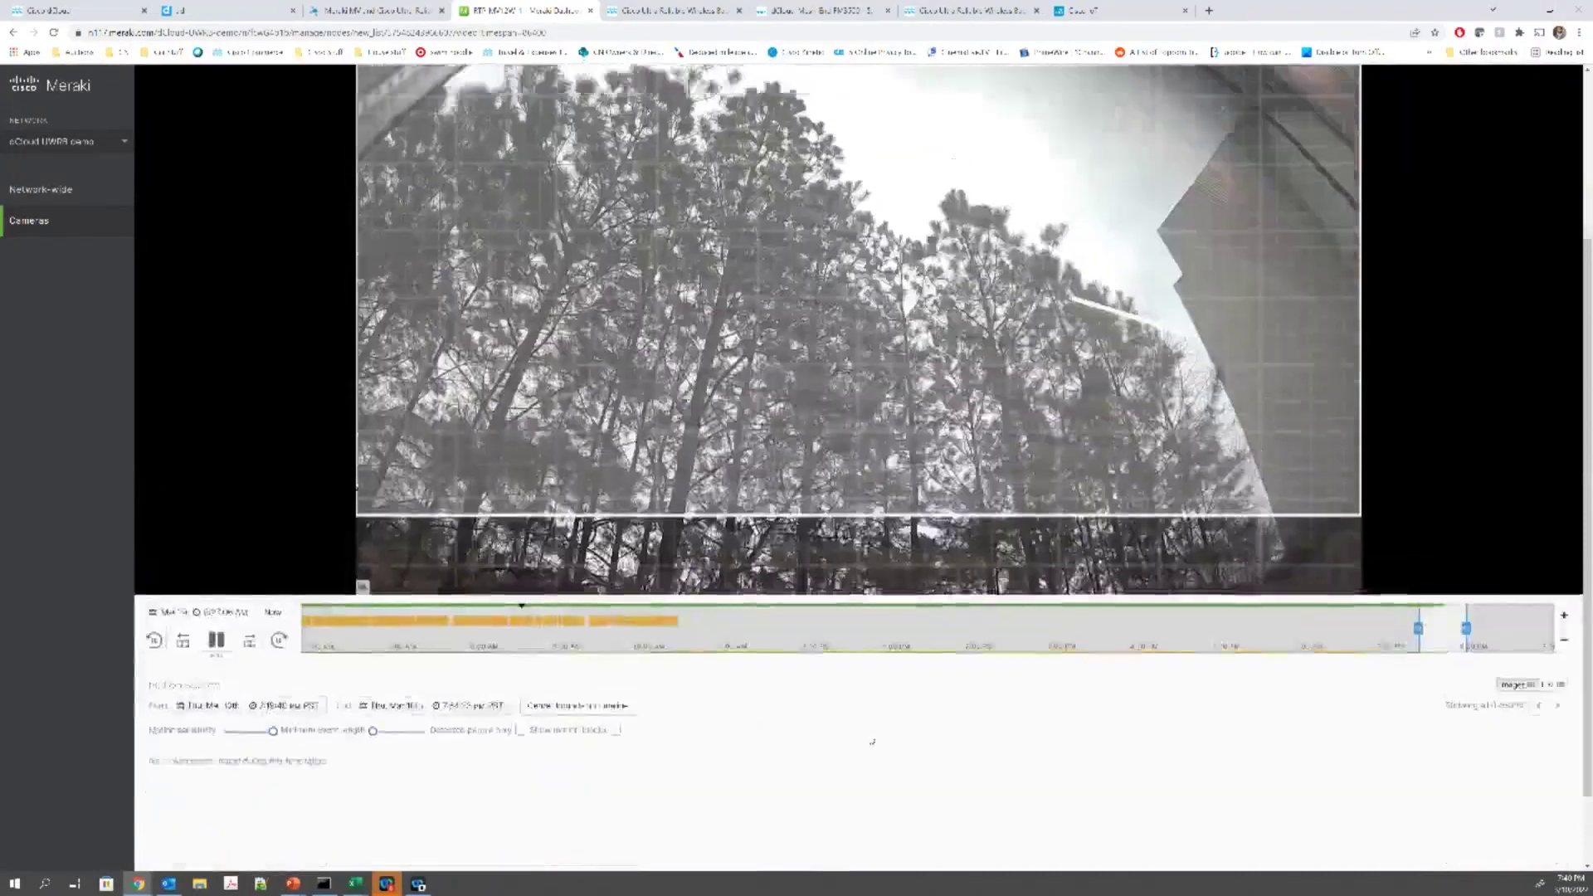
left_click(677, 712)
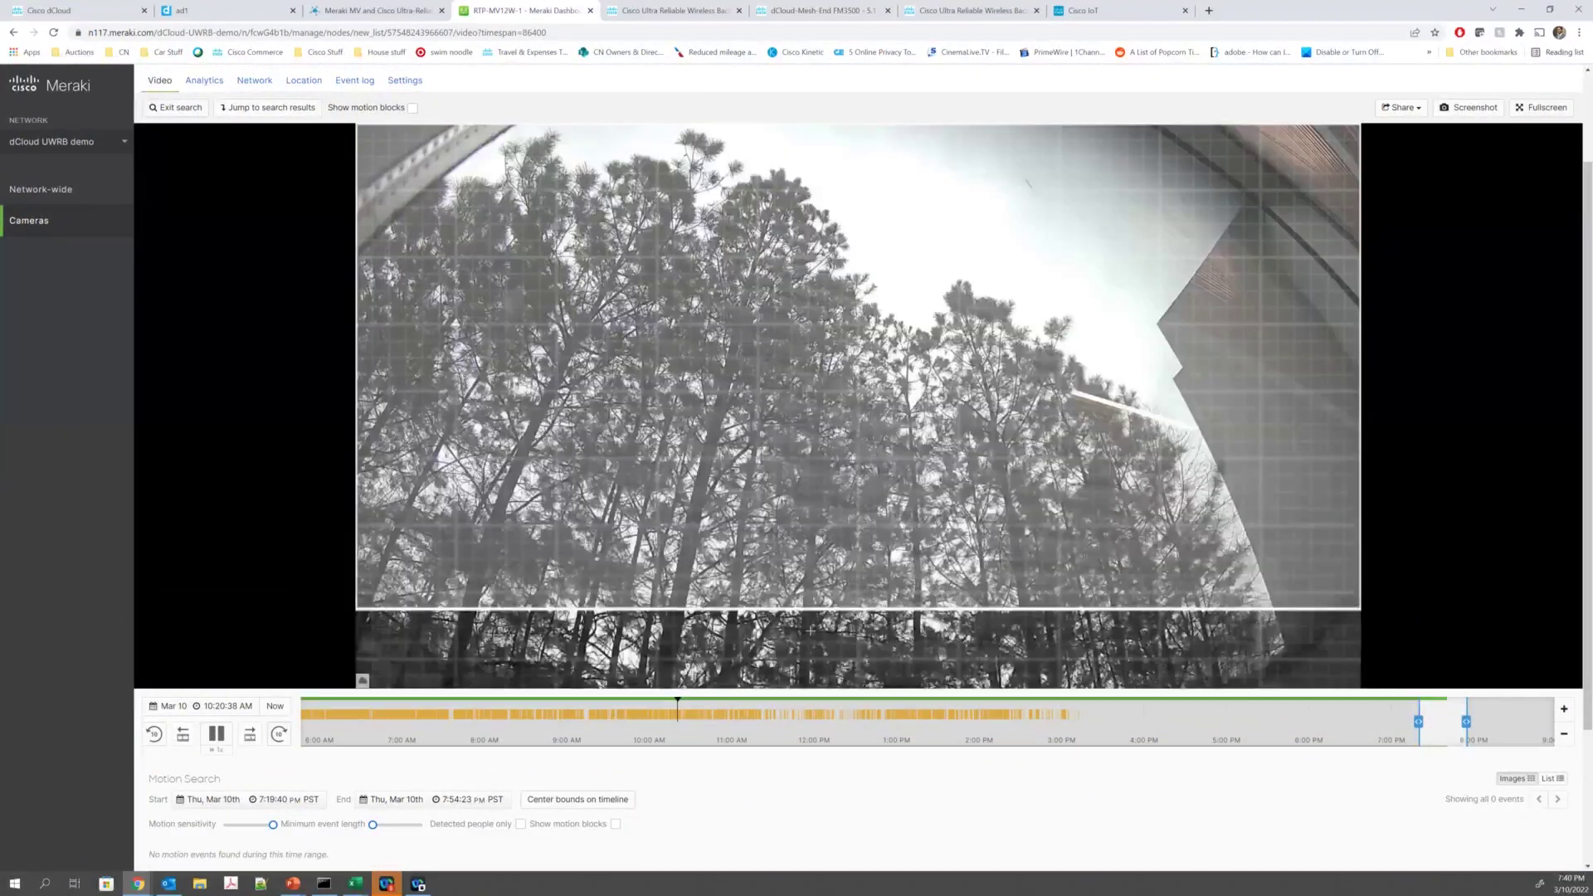
left_click(895, 712)
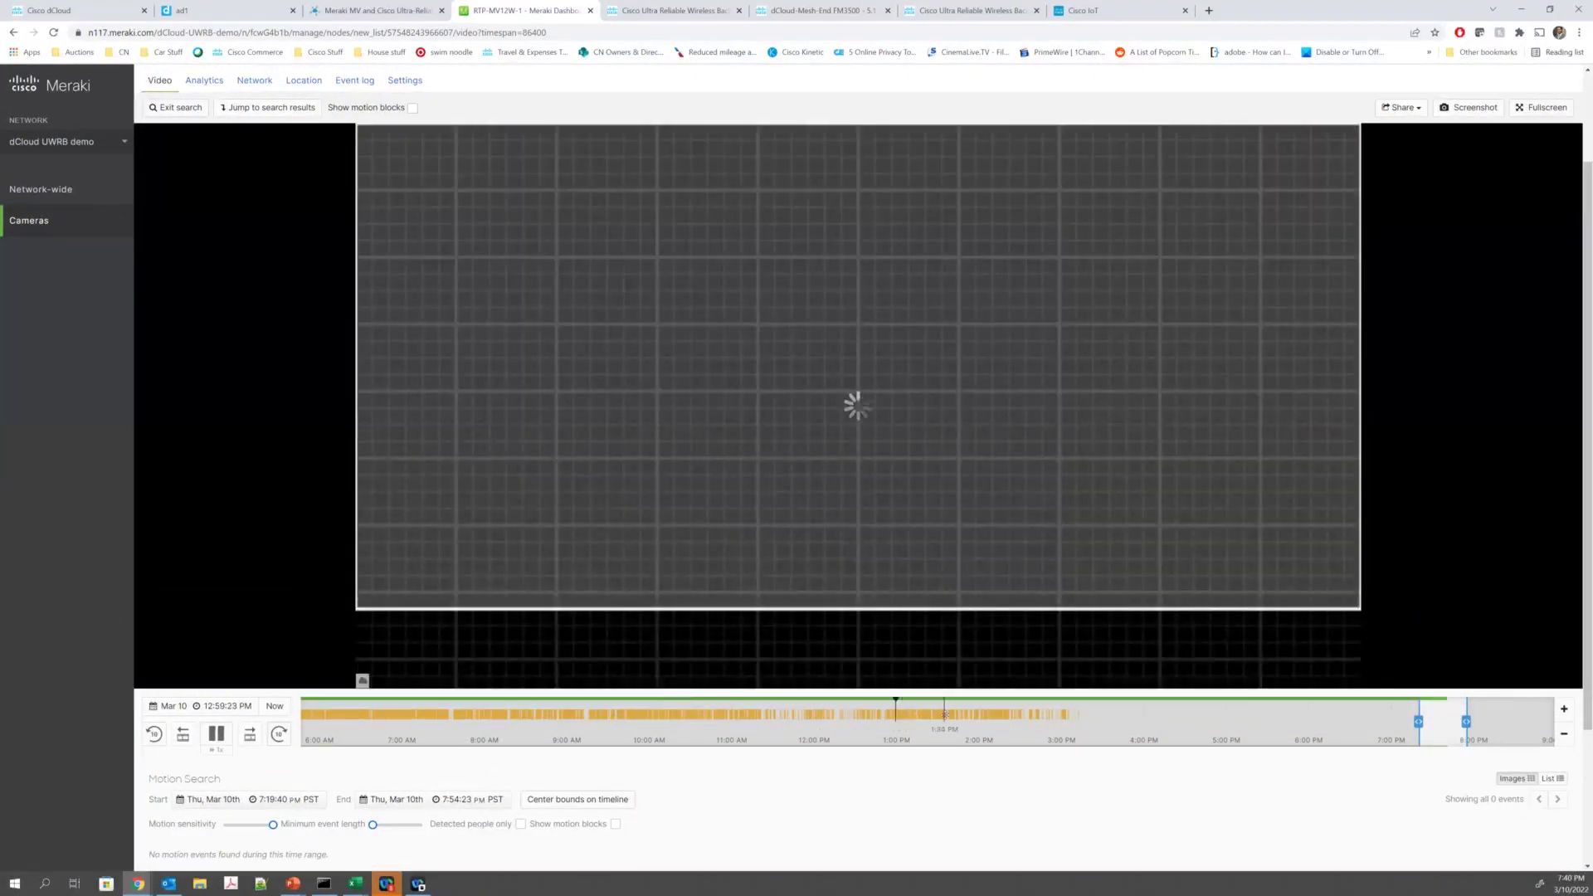
left_click(944, 714)
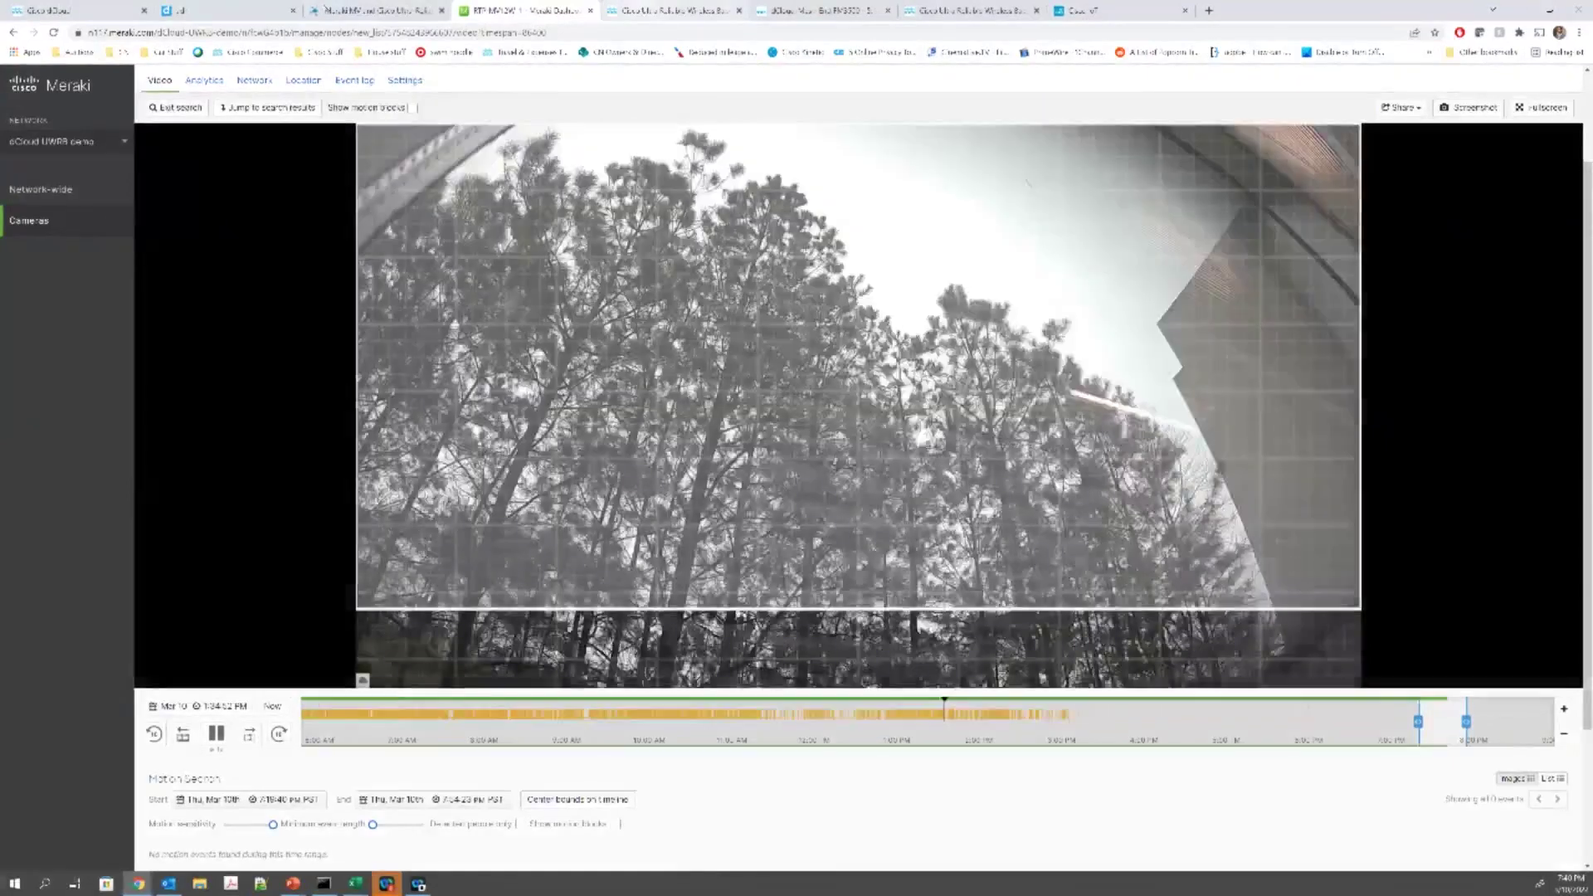
Step: Recheck the mesh link's throughput in MONITOR, and go back by way of the camera's video page to the demo page
left_click(398, 10)
left_click(661, 8)
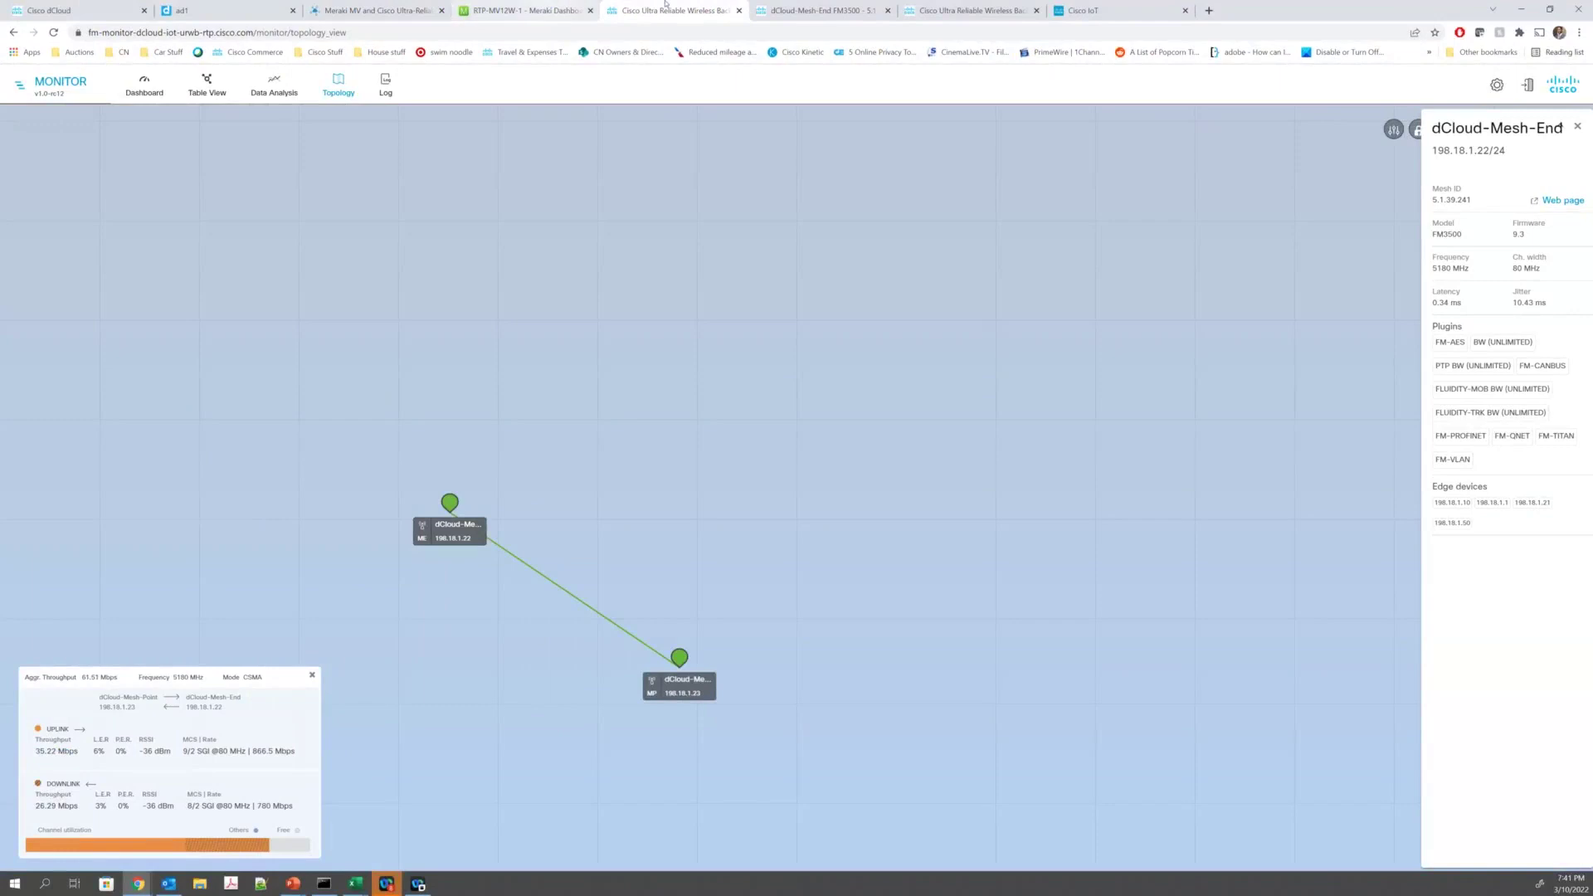
left_click(523, 5)
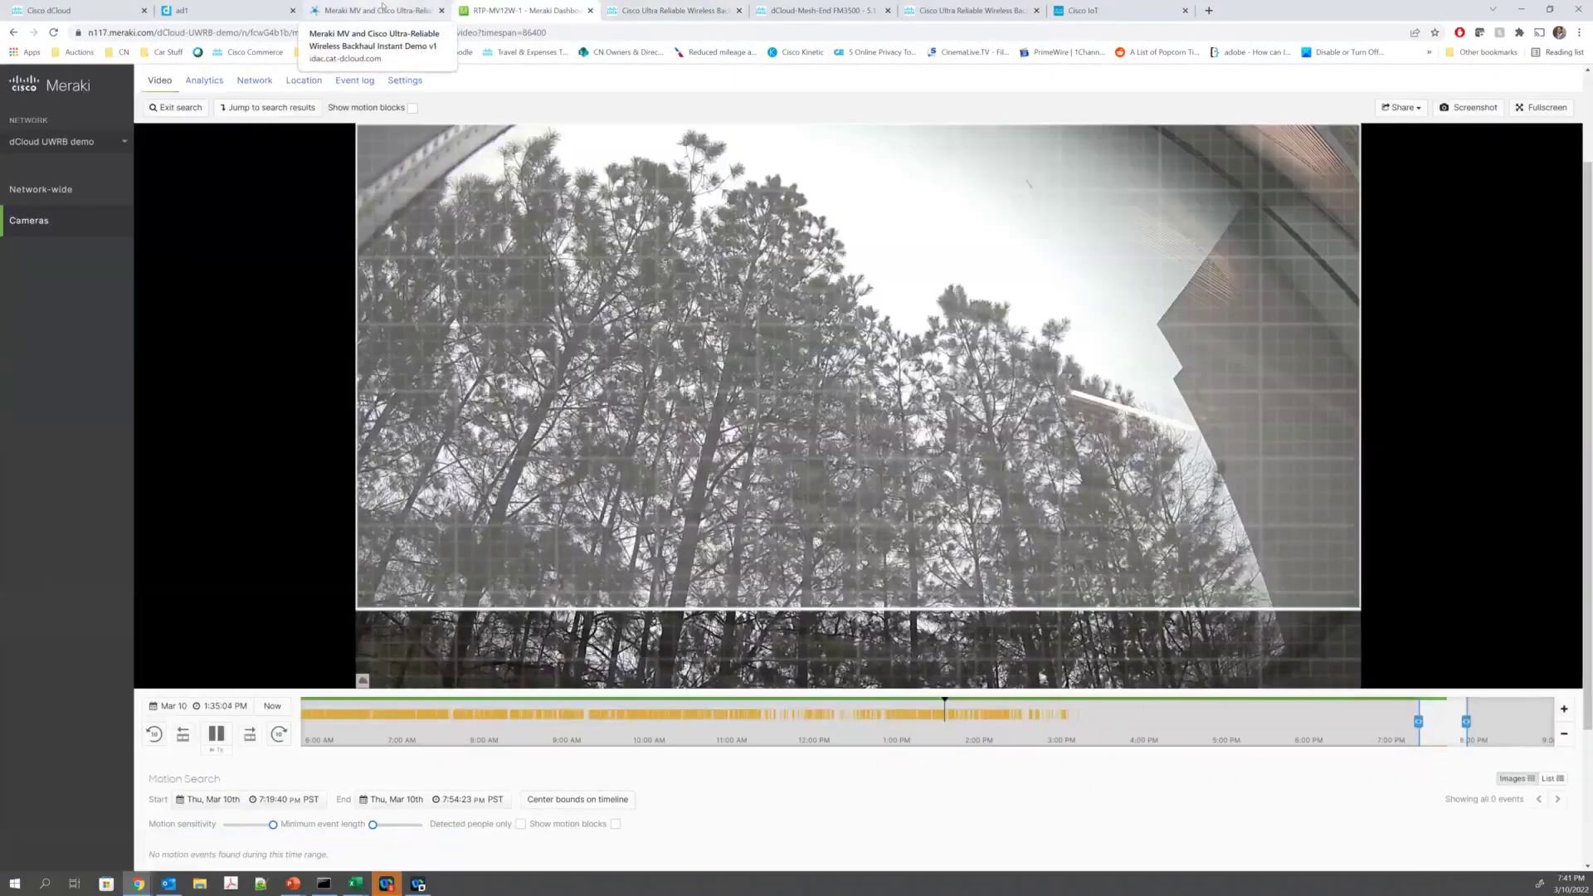
left_click(382, 5)
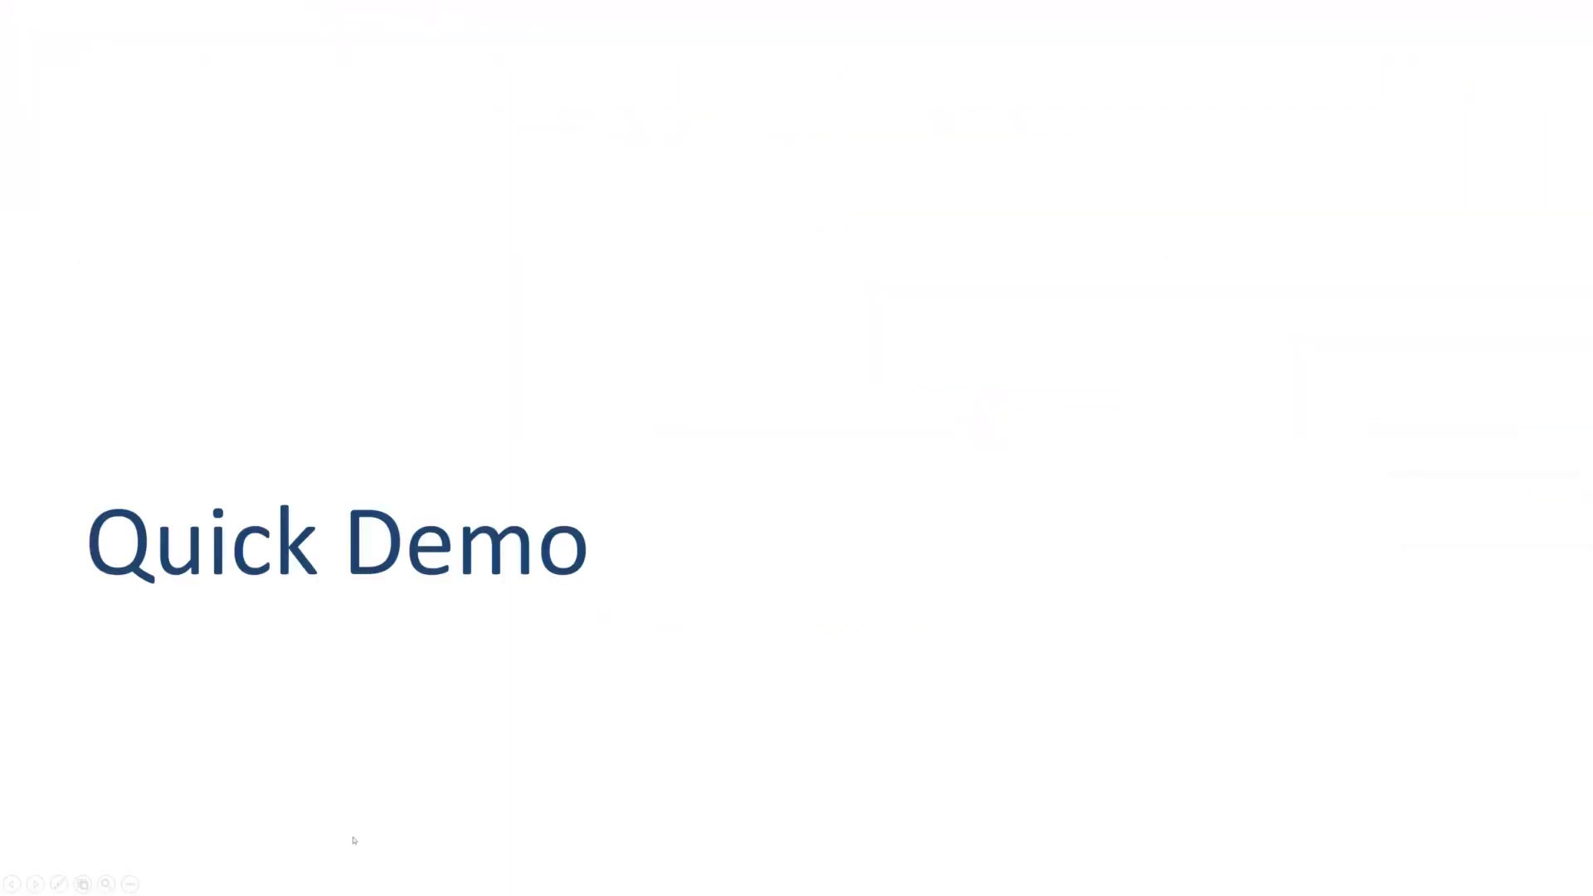
left_click(19, 885)
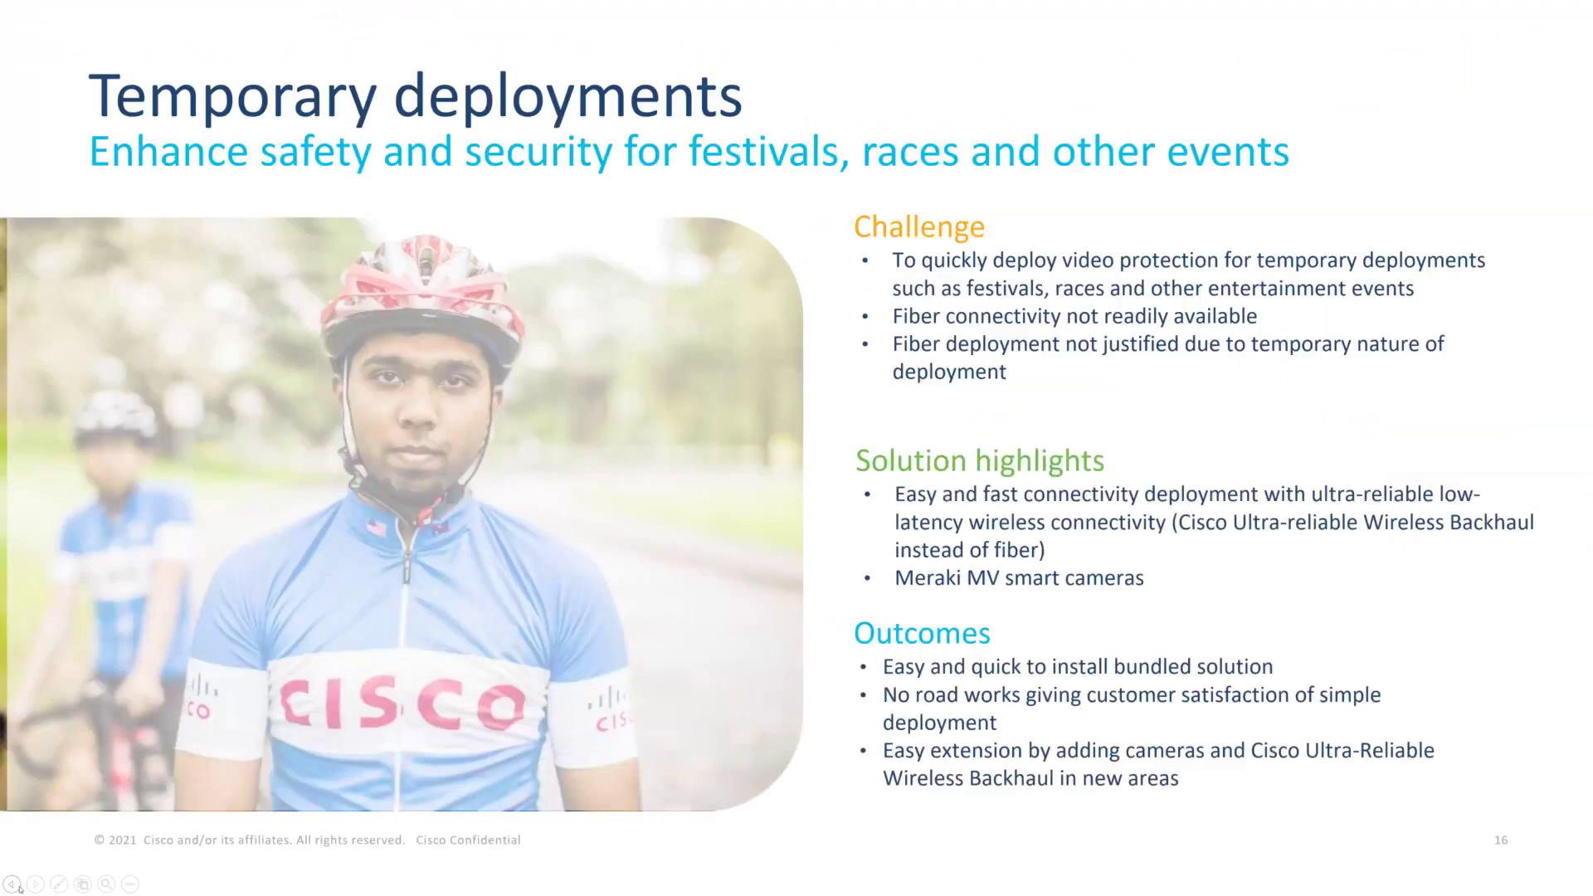
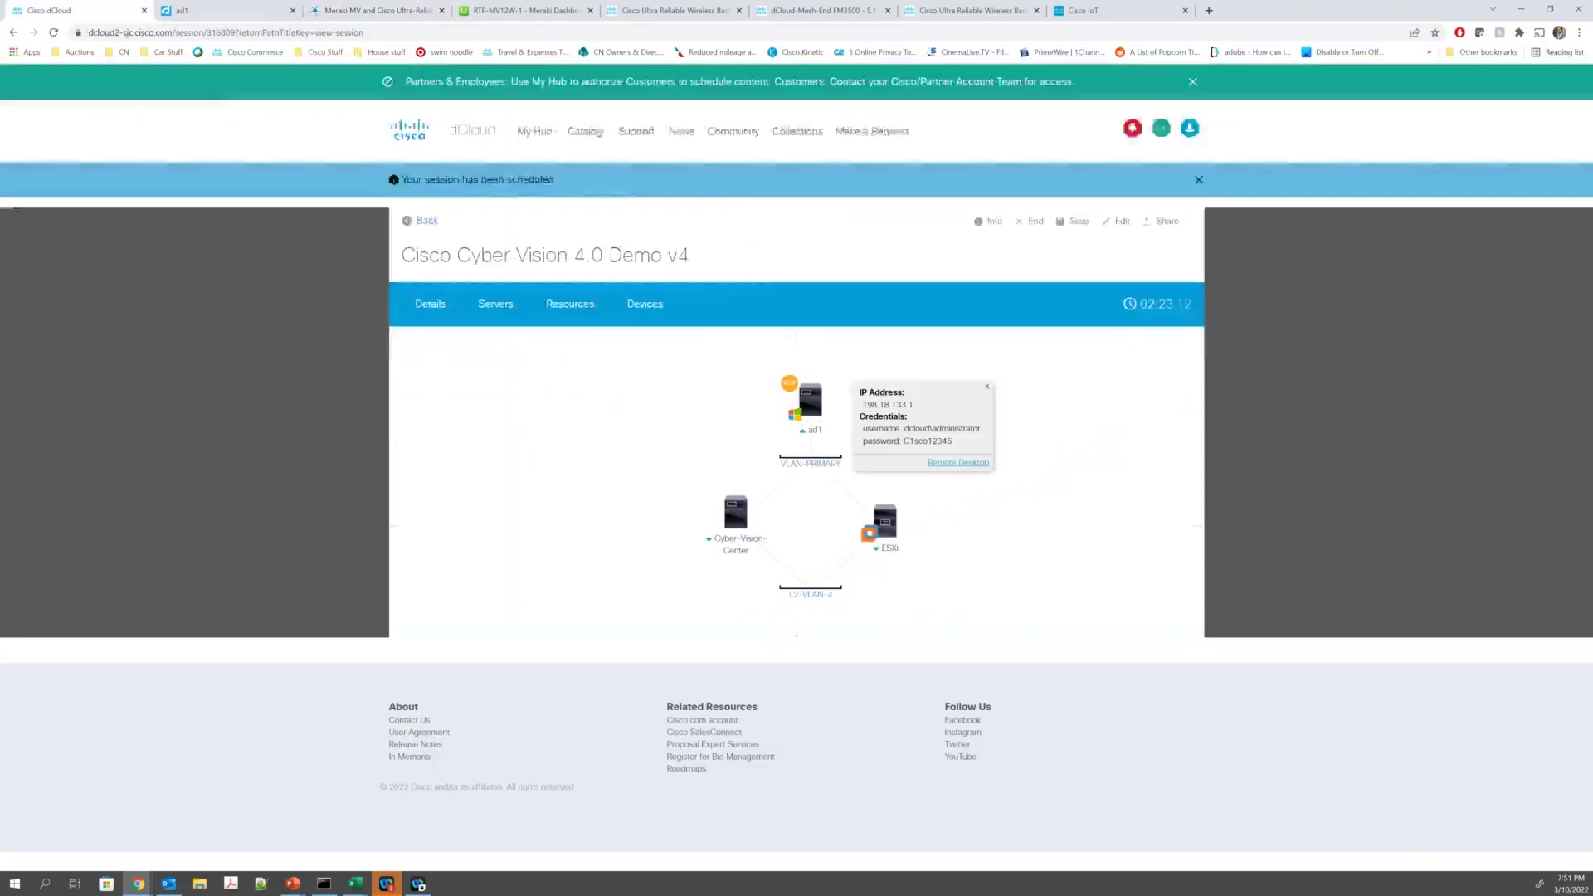
Step: Switch to the Cisco IoT page and log back in to the IoT Operations Dashboard
left_click(224, 10)
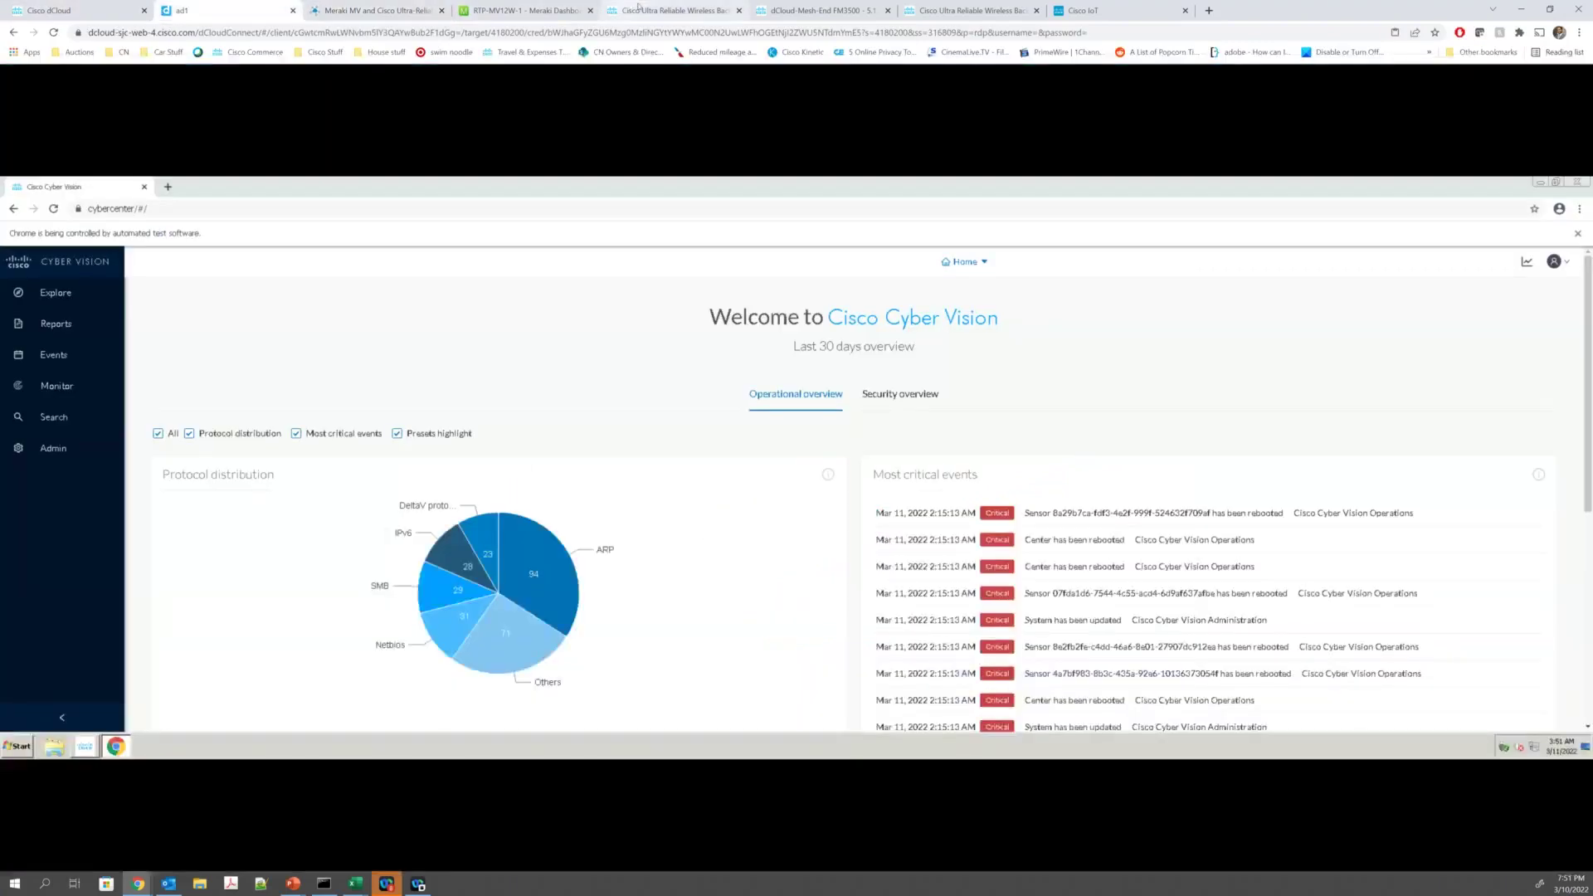
left_click(638, 7)
left_click(1103, 10)
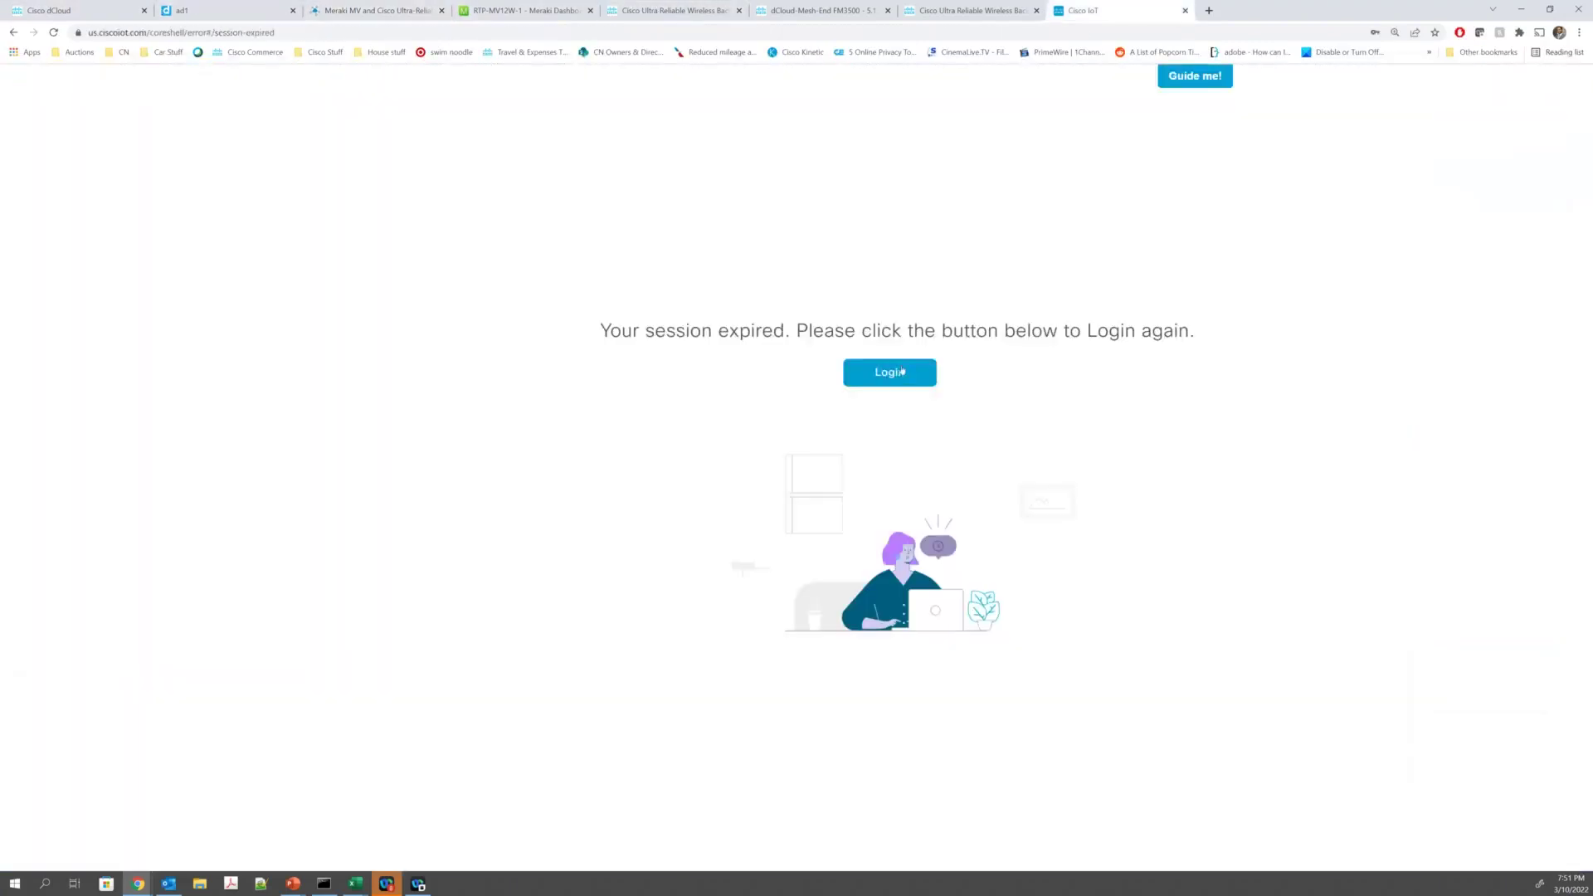
left_click(903, 371)
left_click(518, 341)
left_click(539, 390)
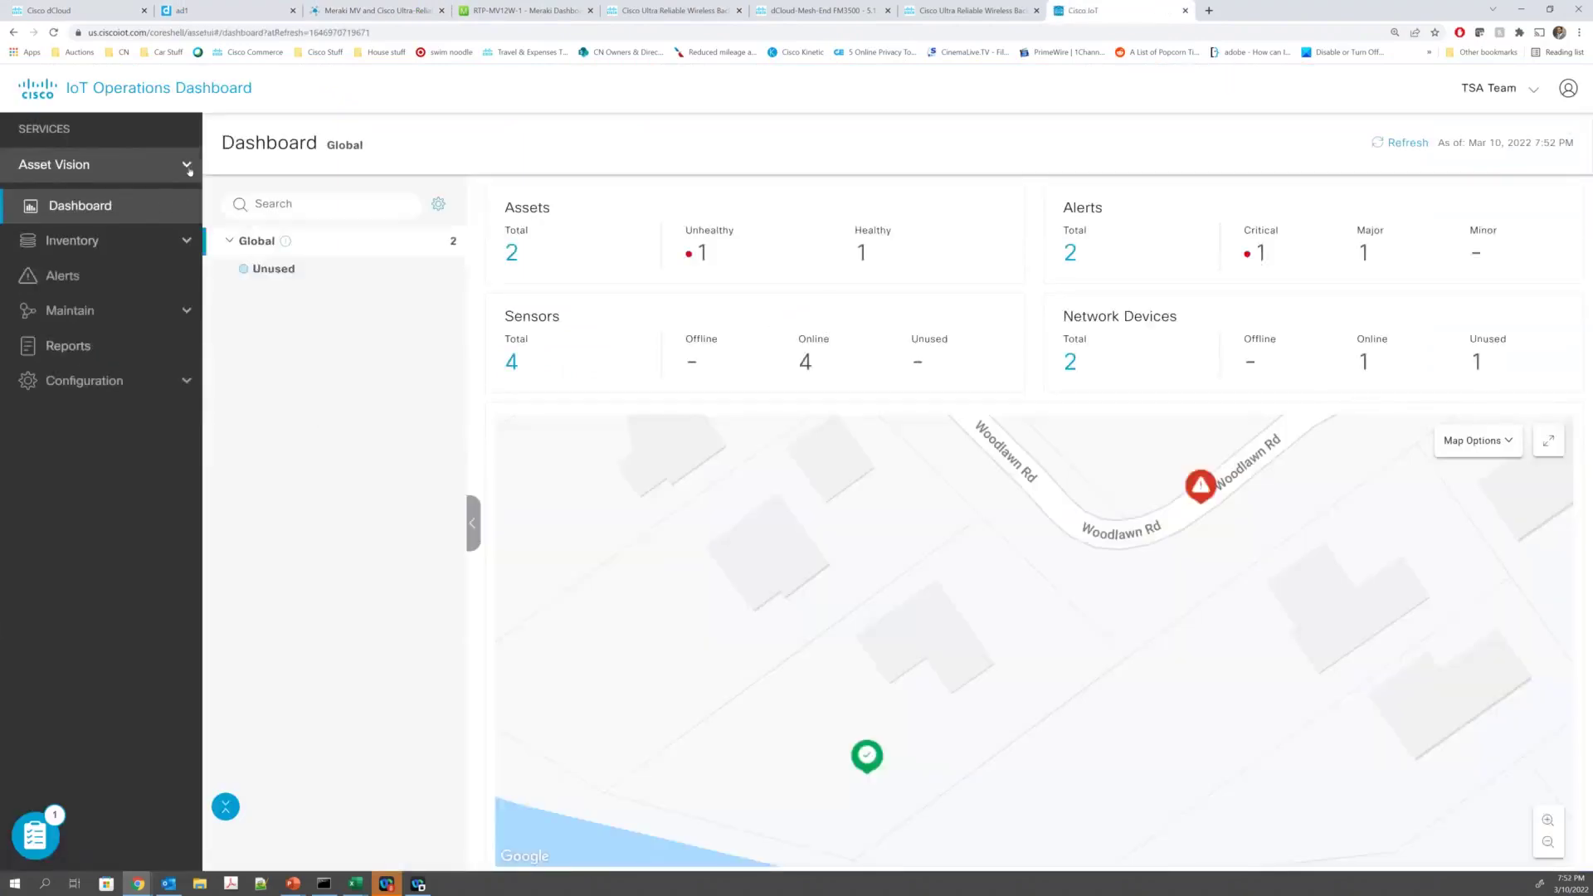
Step: Switch from Asset Vision to the Edge Device Manager service and look through its full device inventory
left_click(83, 164)
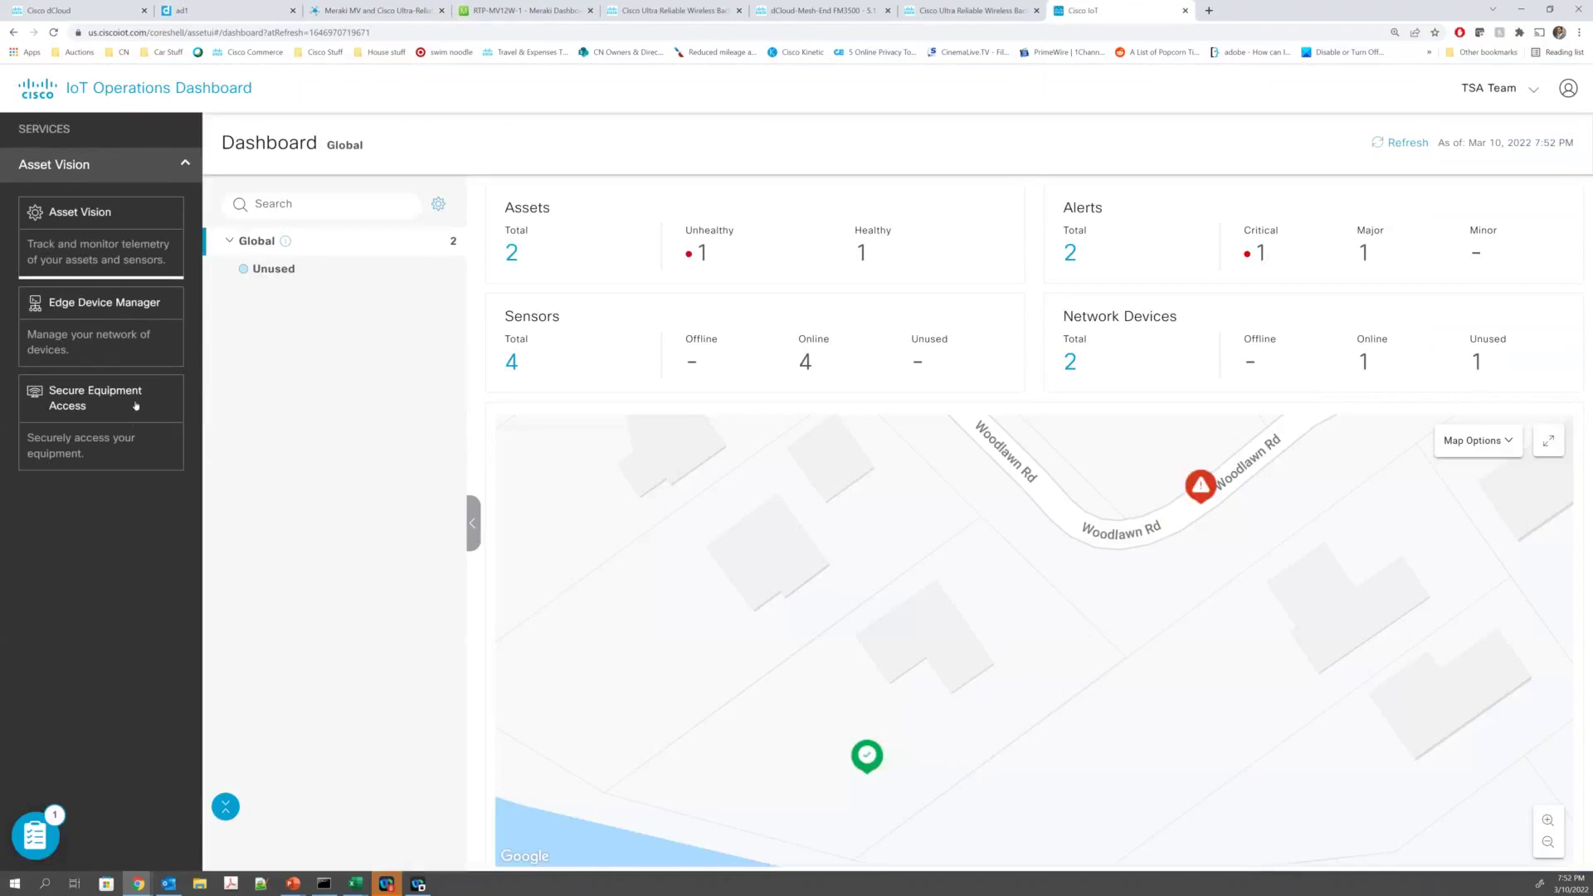
left_click(115, 306)
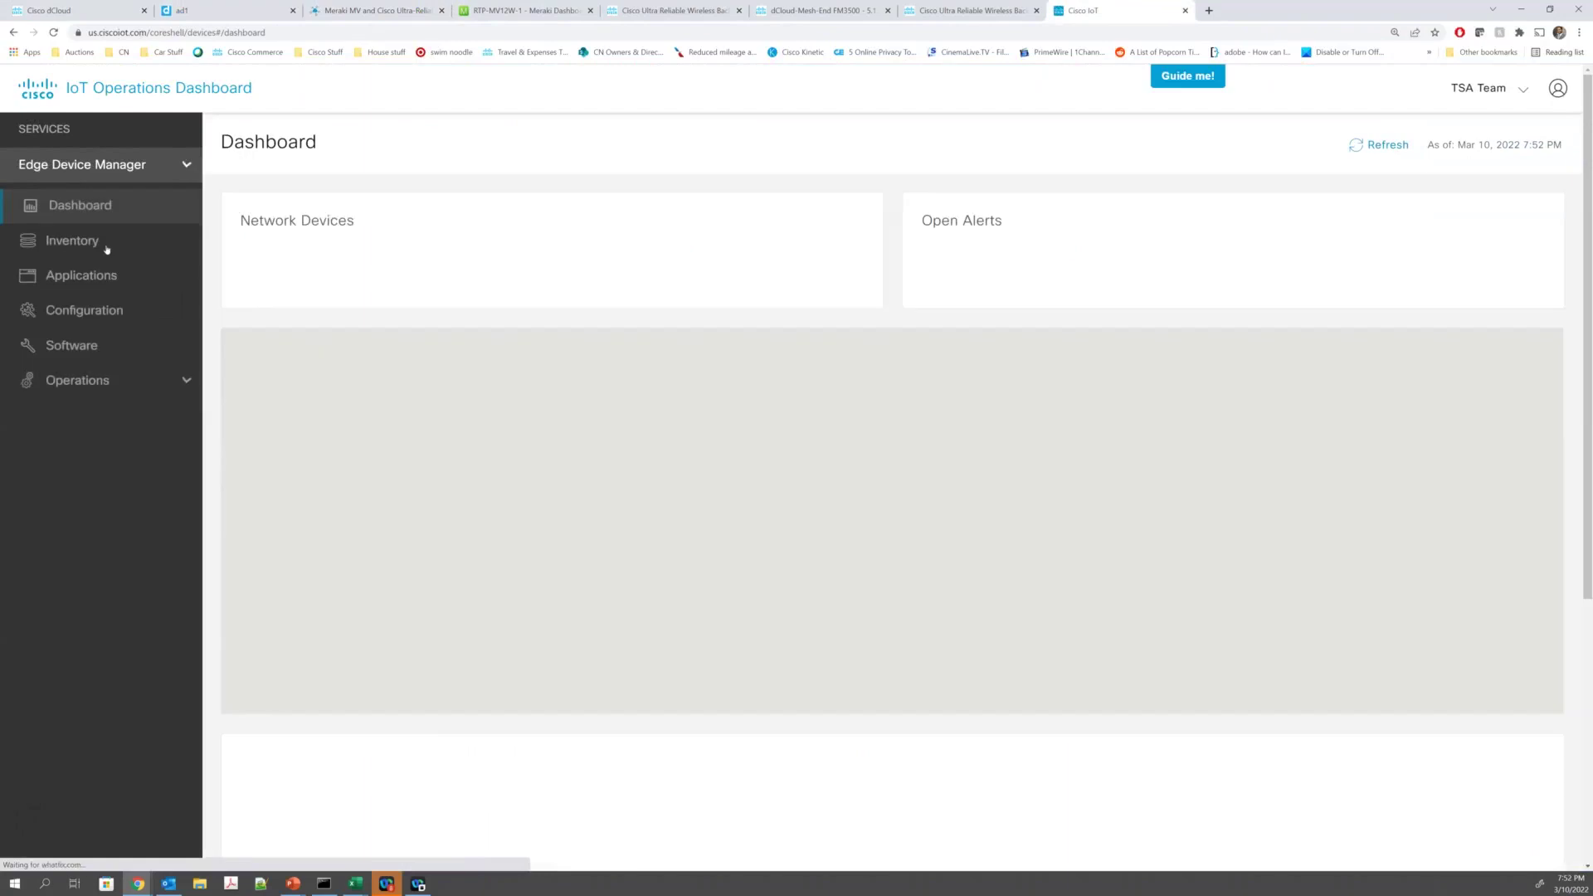
left_click(106, 247)
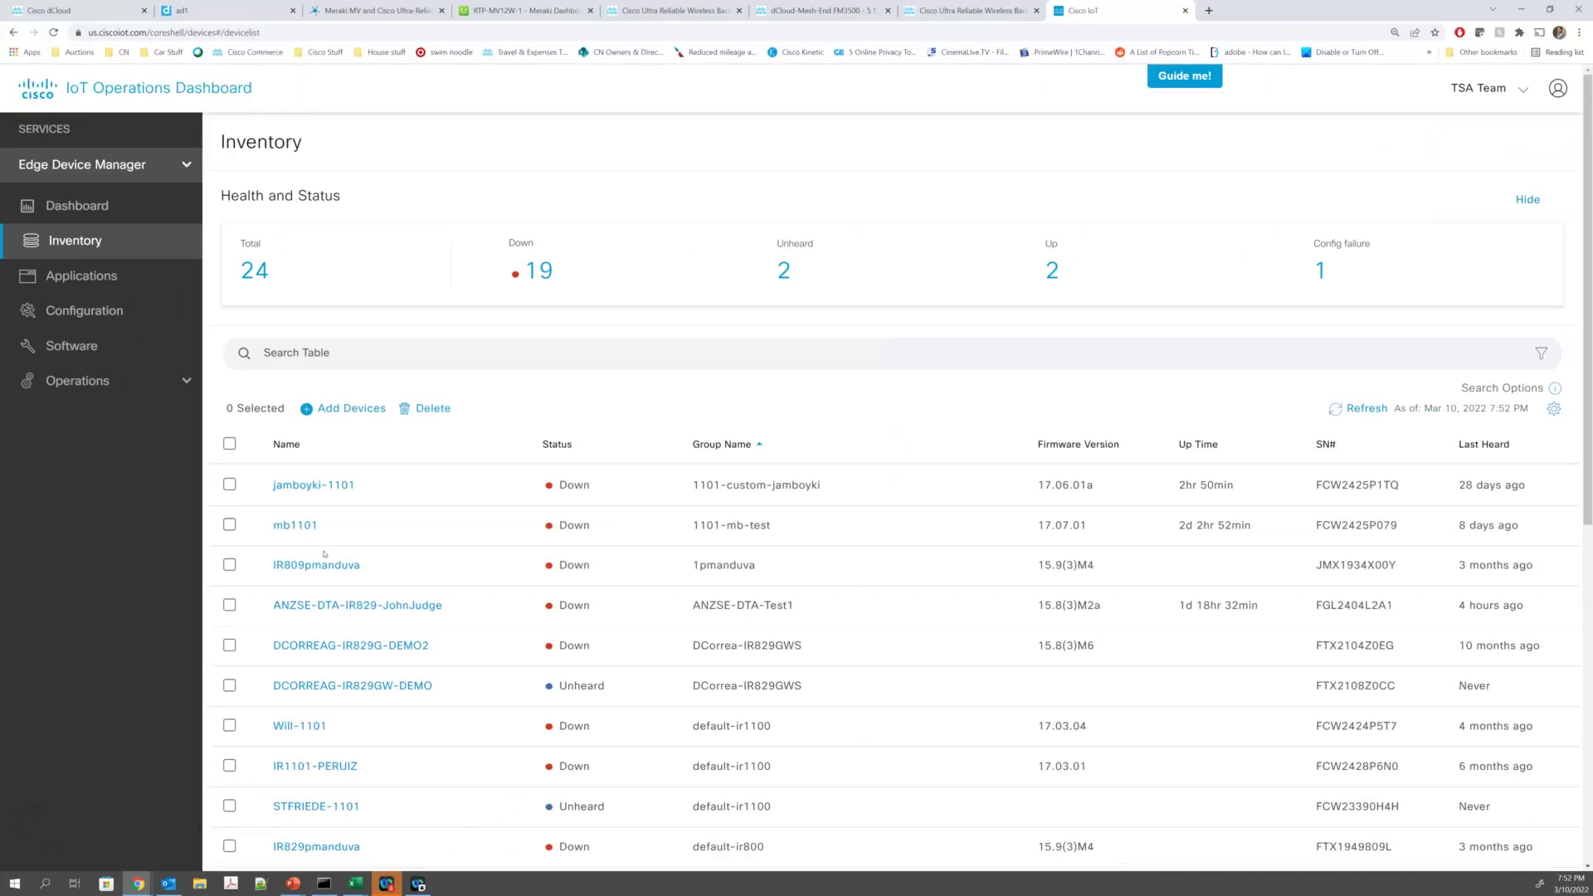
scroll(326, 548, "down", 4)
scroll(332, 543, "down", 3)
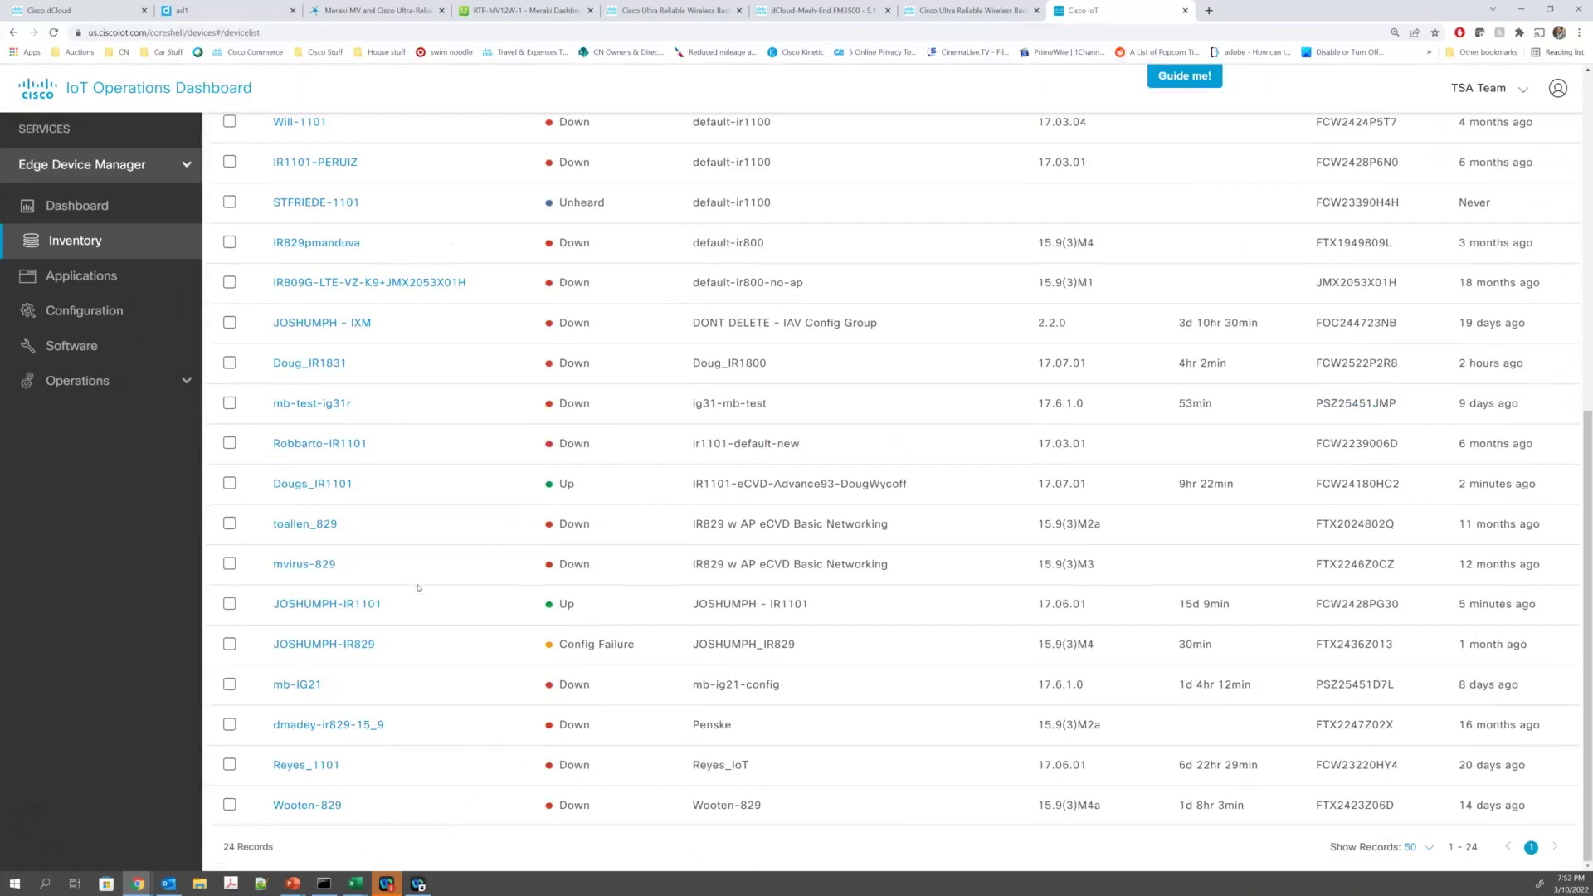
Step: View the summary of the mb1101 device and return to the device inventory
scroll(419, 588, "up", 1)
scroll(410, 580, "up", 4)
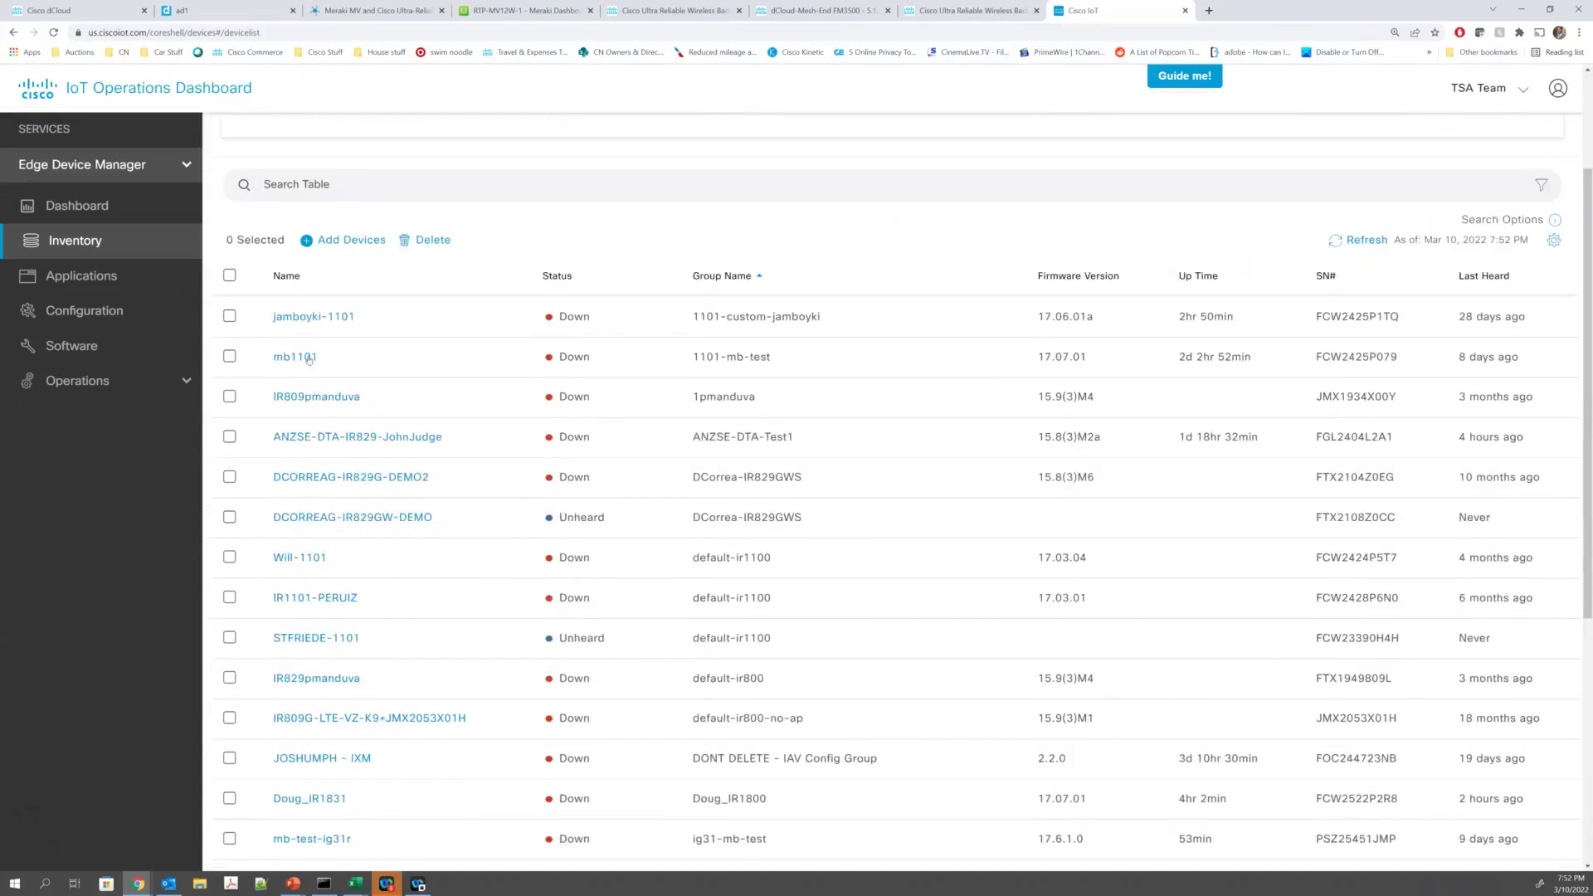
left_click(309, 359)
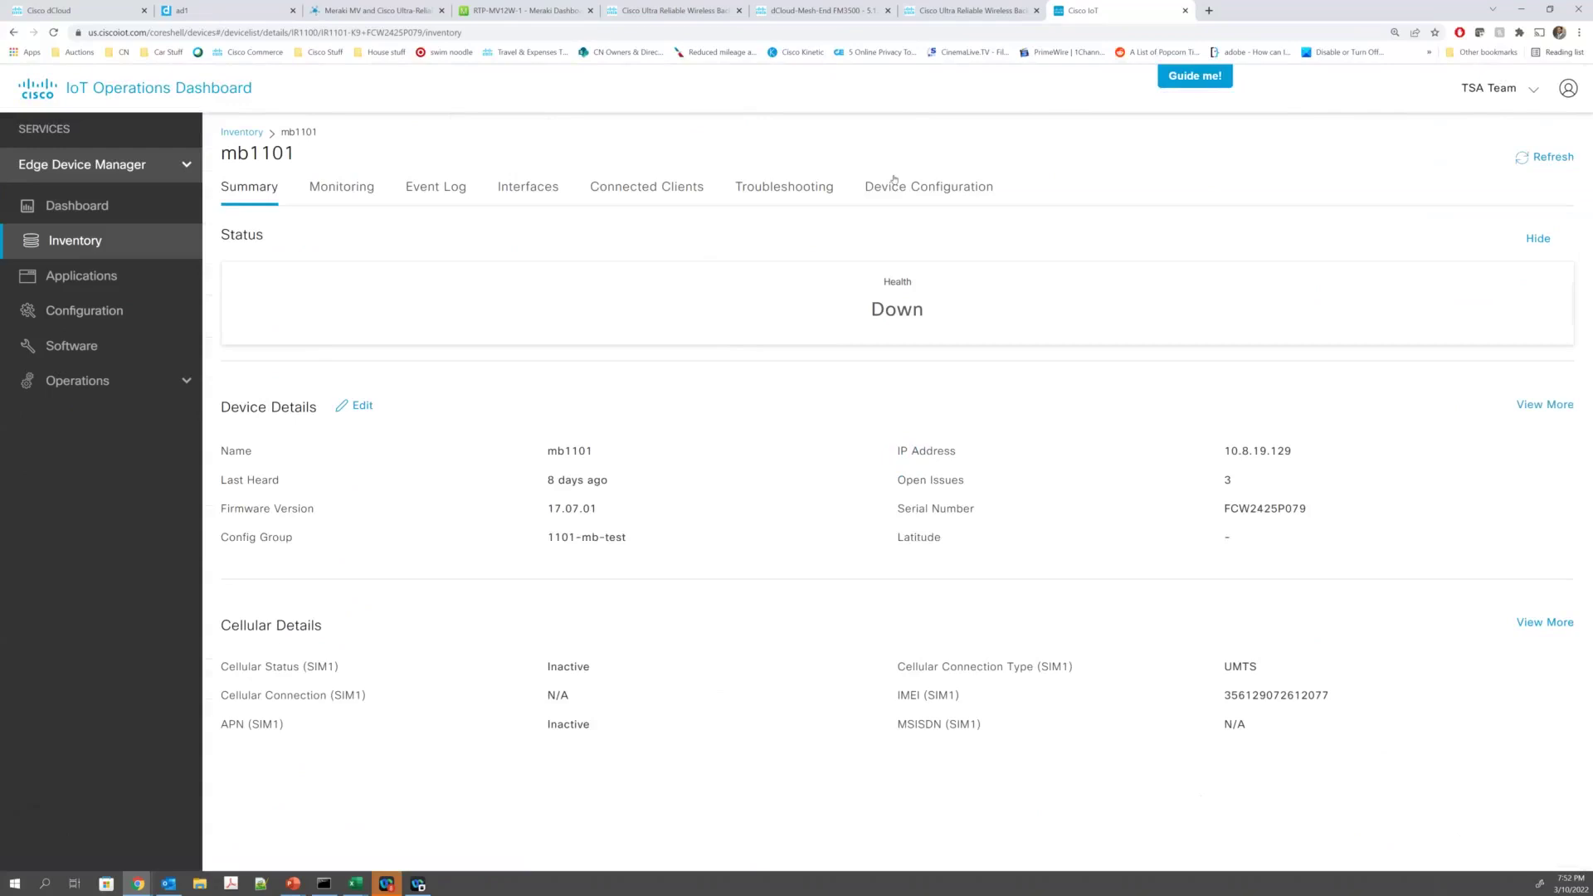
left_click(241, 132)
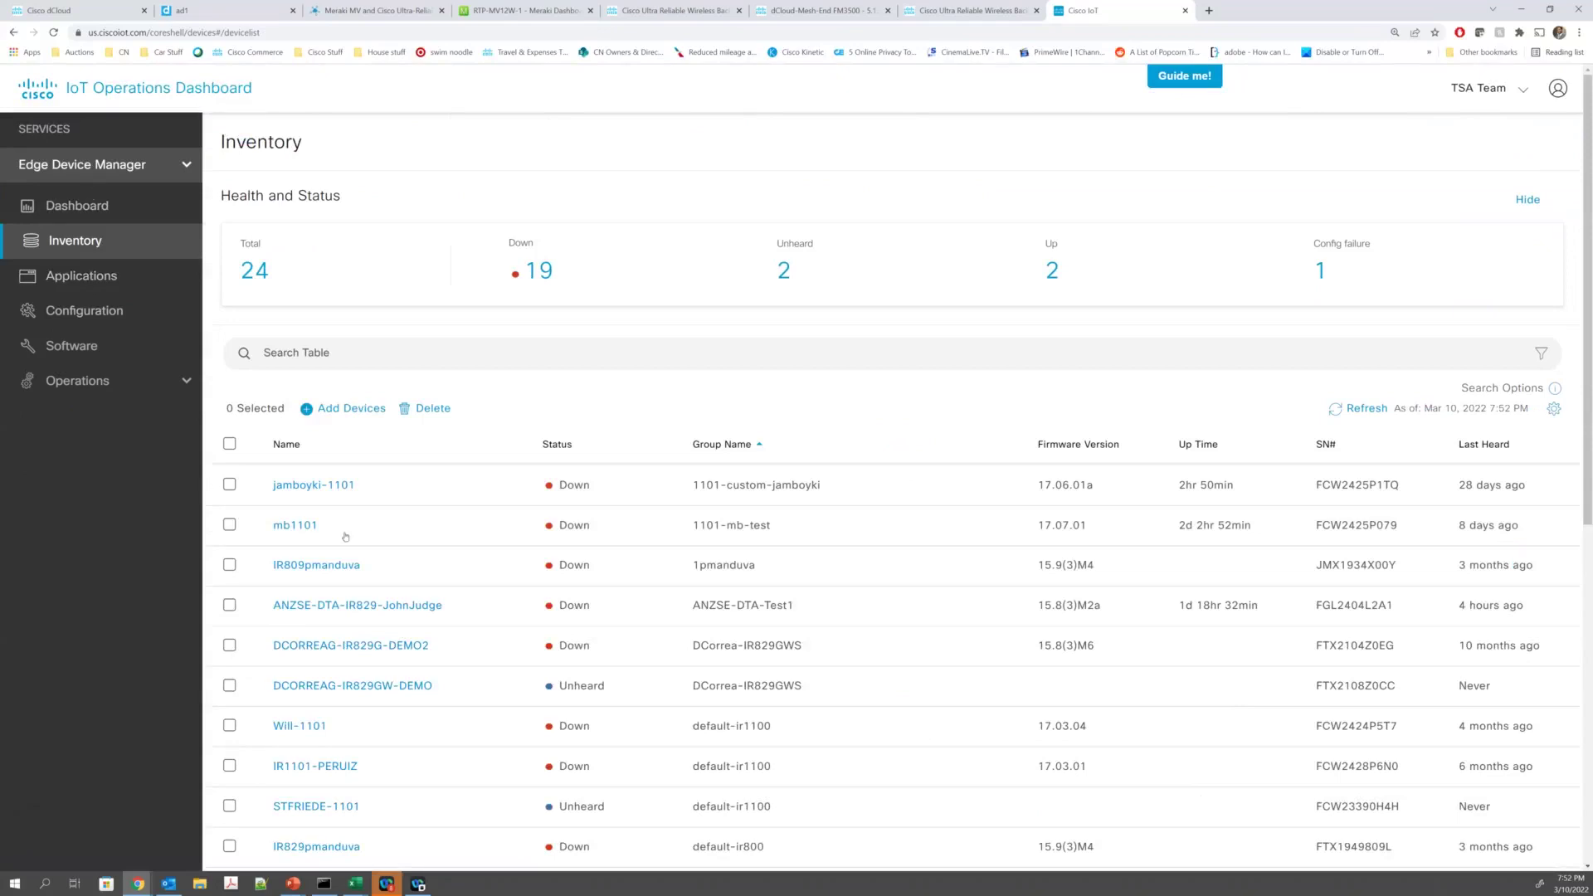
Step: Review the monitoring, connected clients and interfaces of the online IR1101 device running firmware 17.06.01
scroll(304, 531, "down", 7)
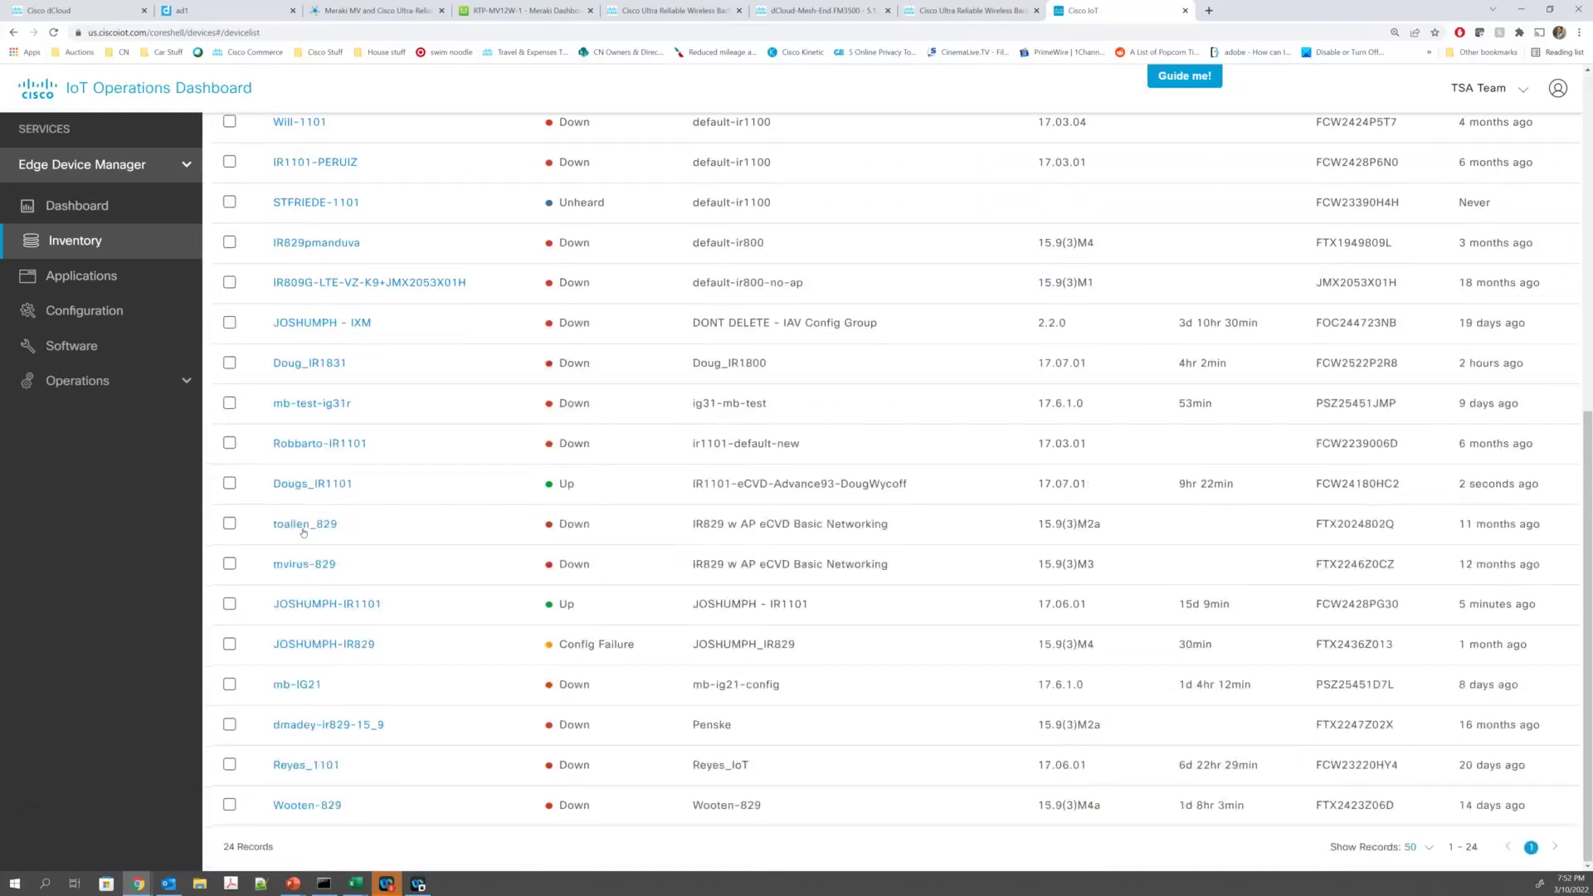
left_click(360, 606)
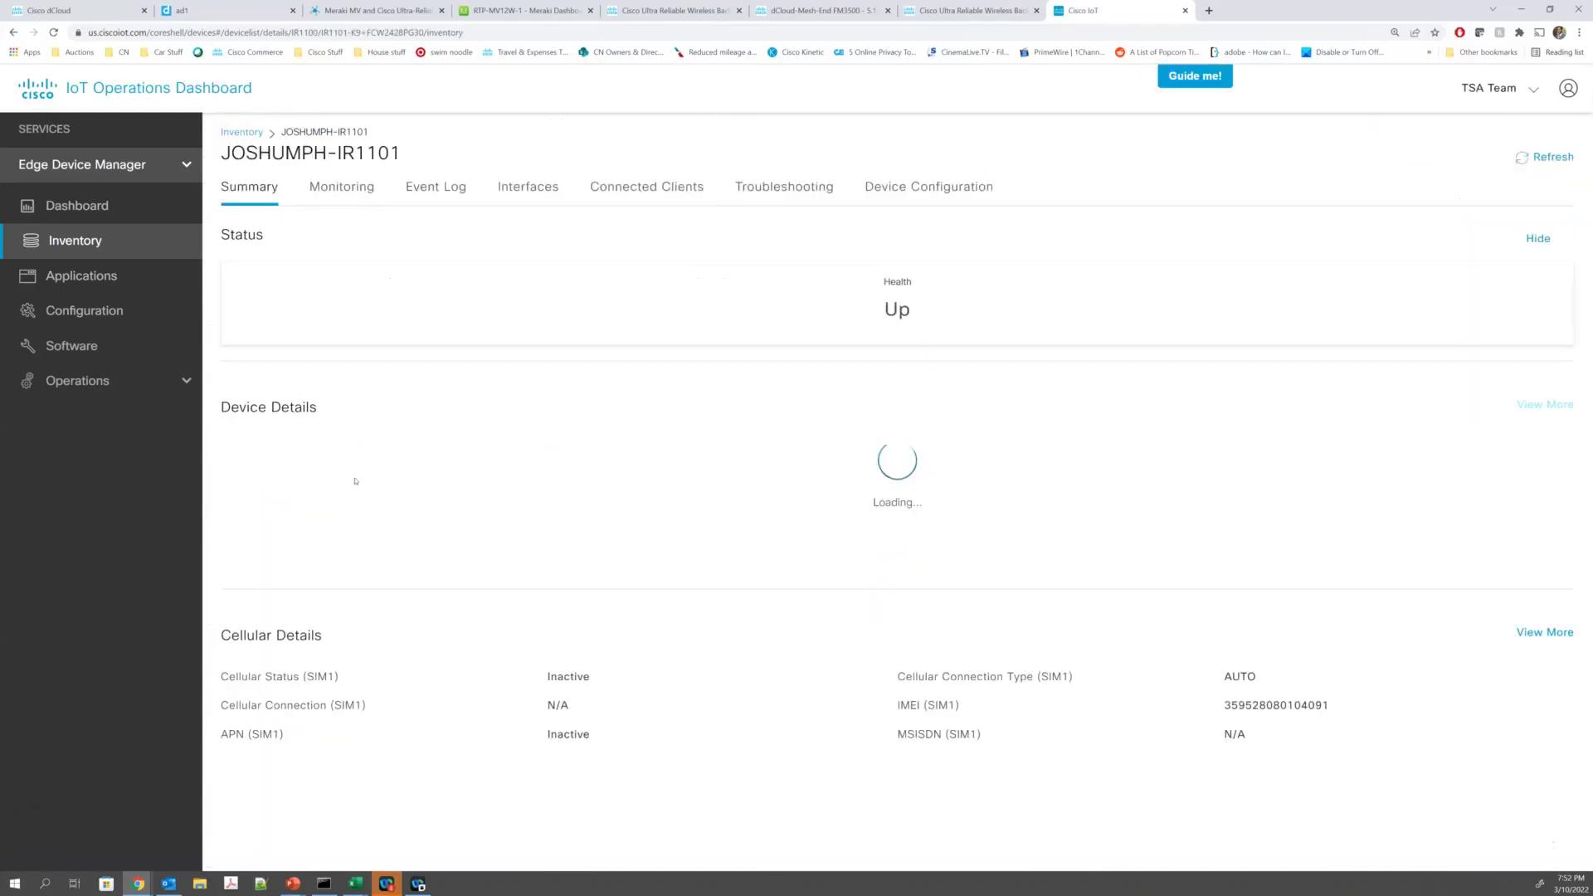
left_click(370, 192)
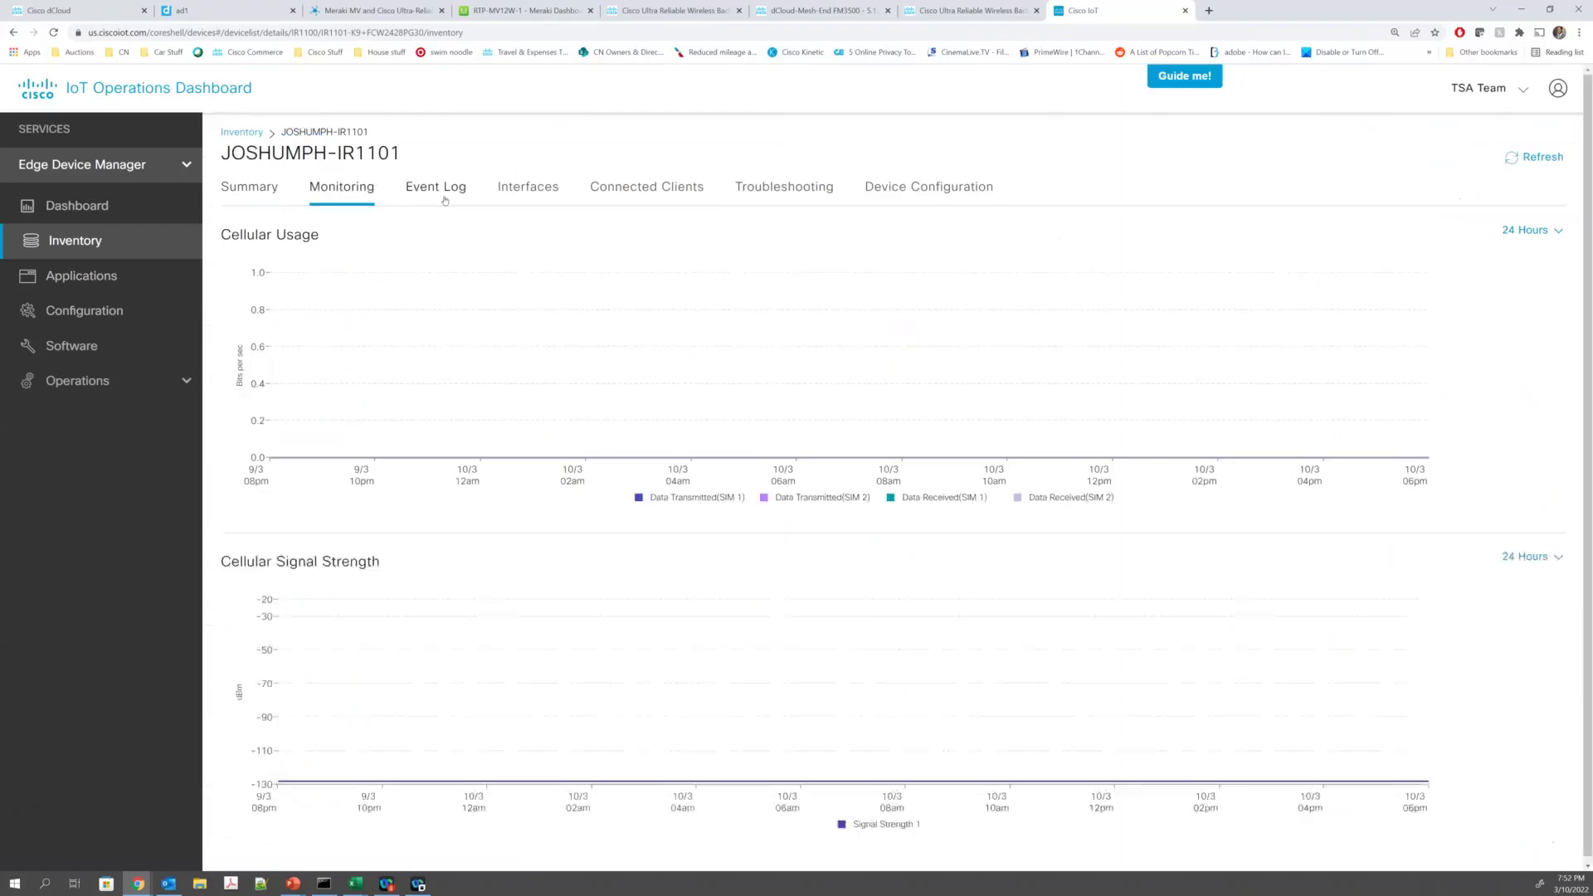
left_click(620, 199)
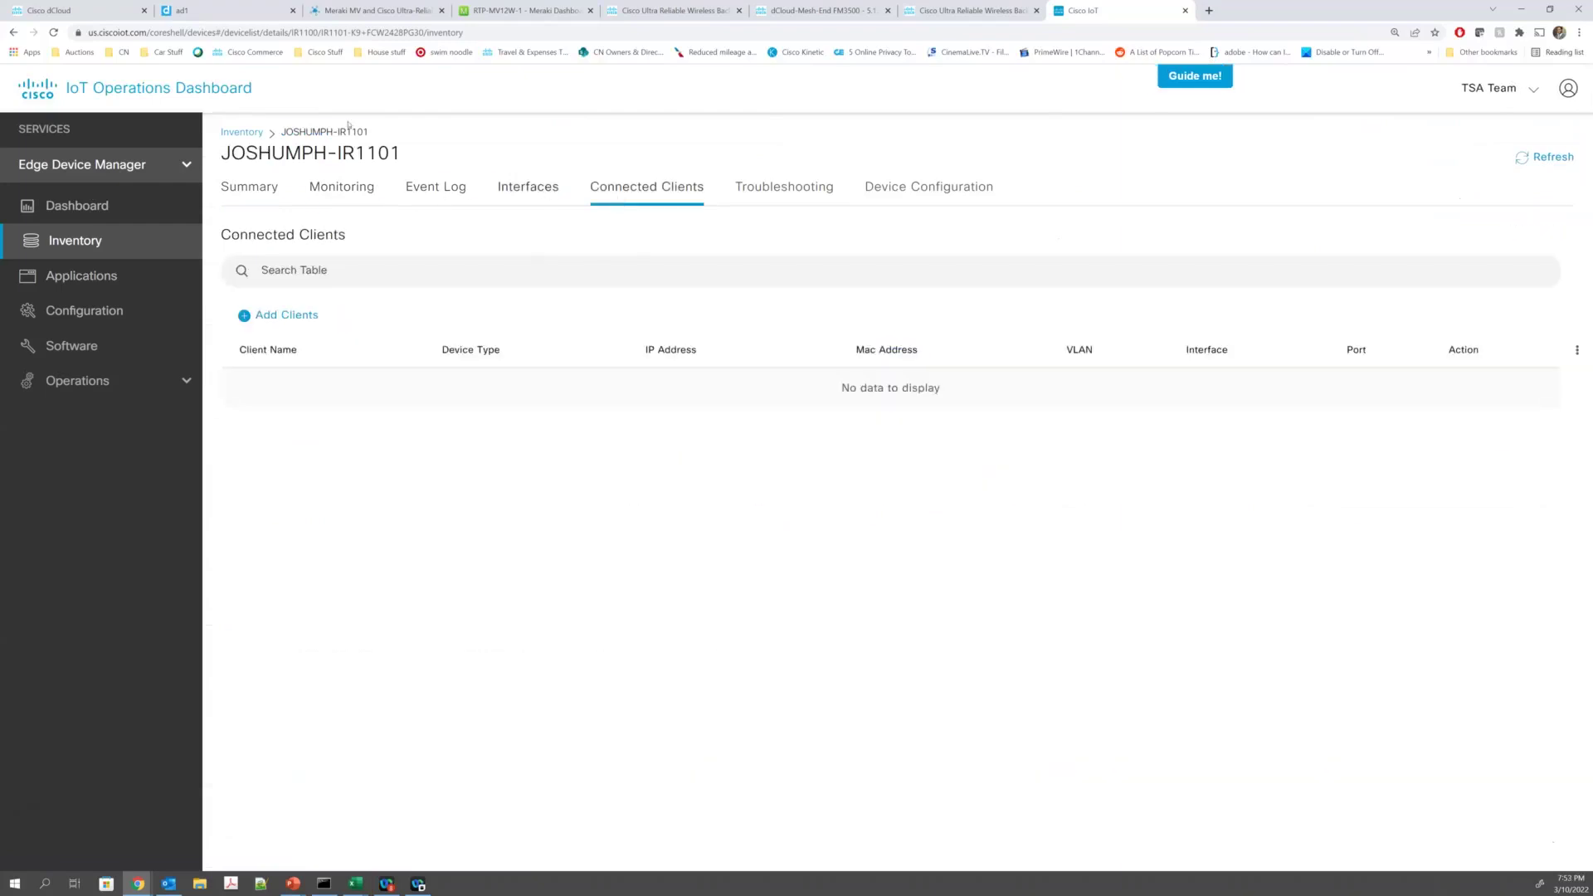
left_click_drag(348, 125, 505, 192)
left_click(506, 191)
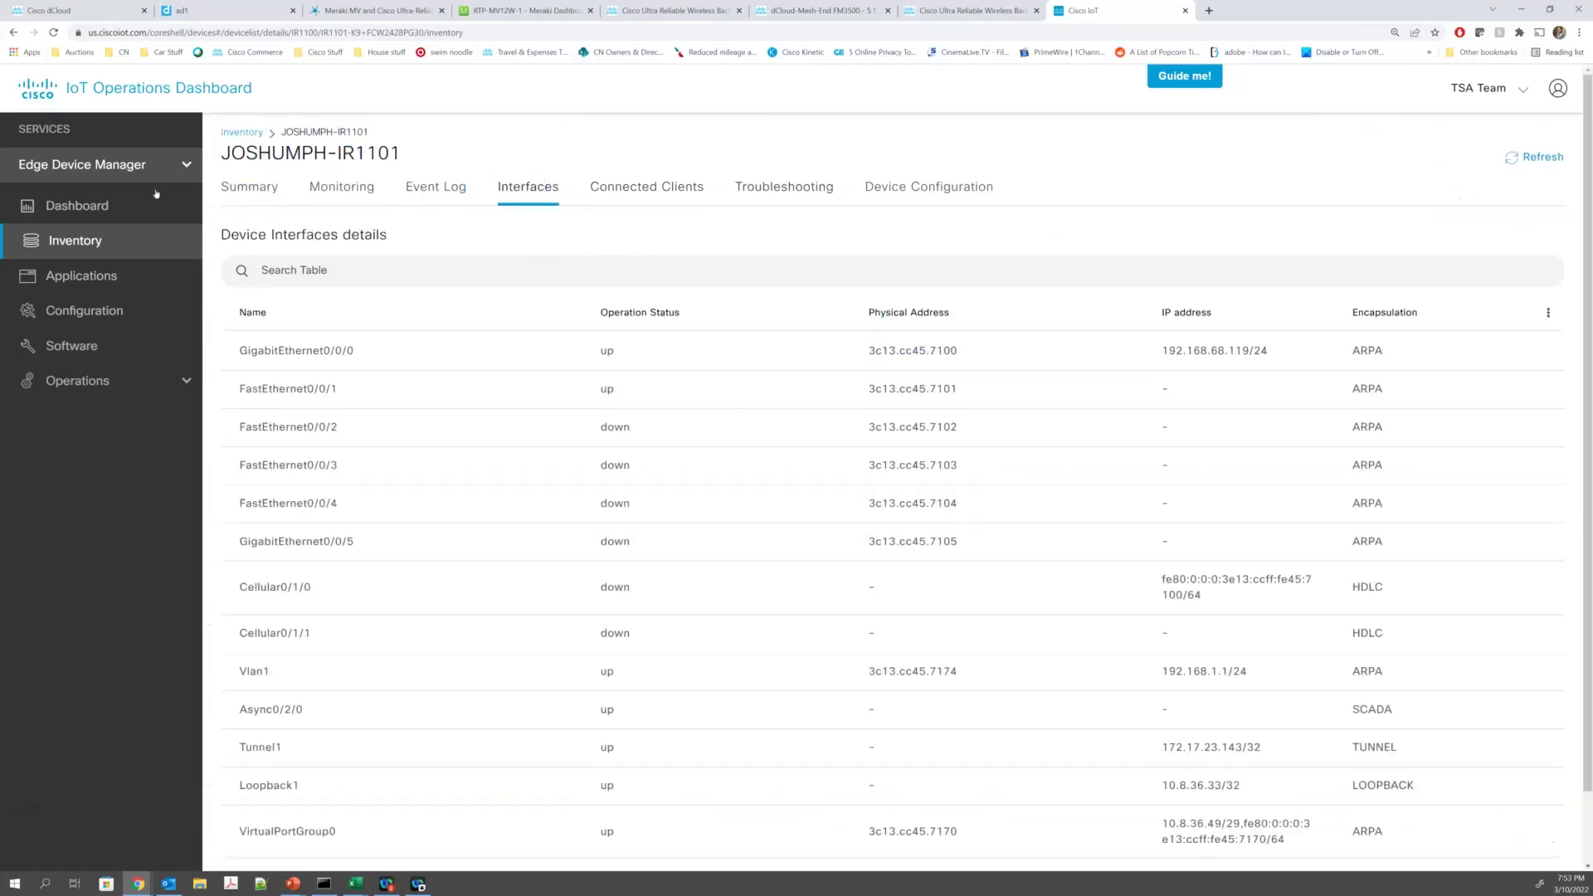
Step: Switch to the Secure Equipment Access service and inspect the mb1101 gateway's details in System Management
left_click(166, 164)
left_click(124, 369)
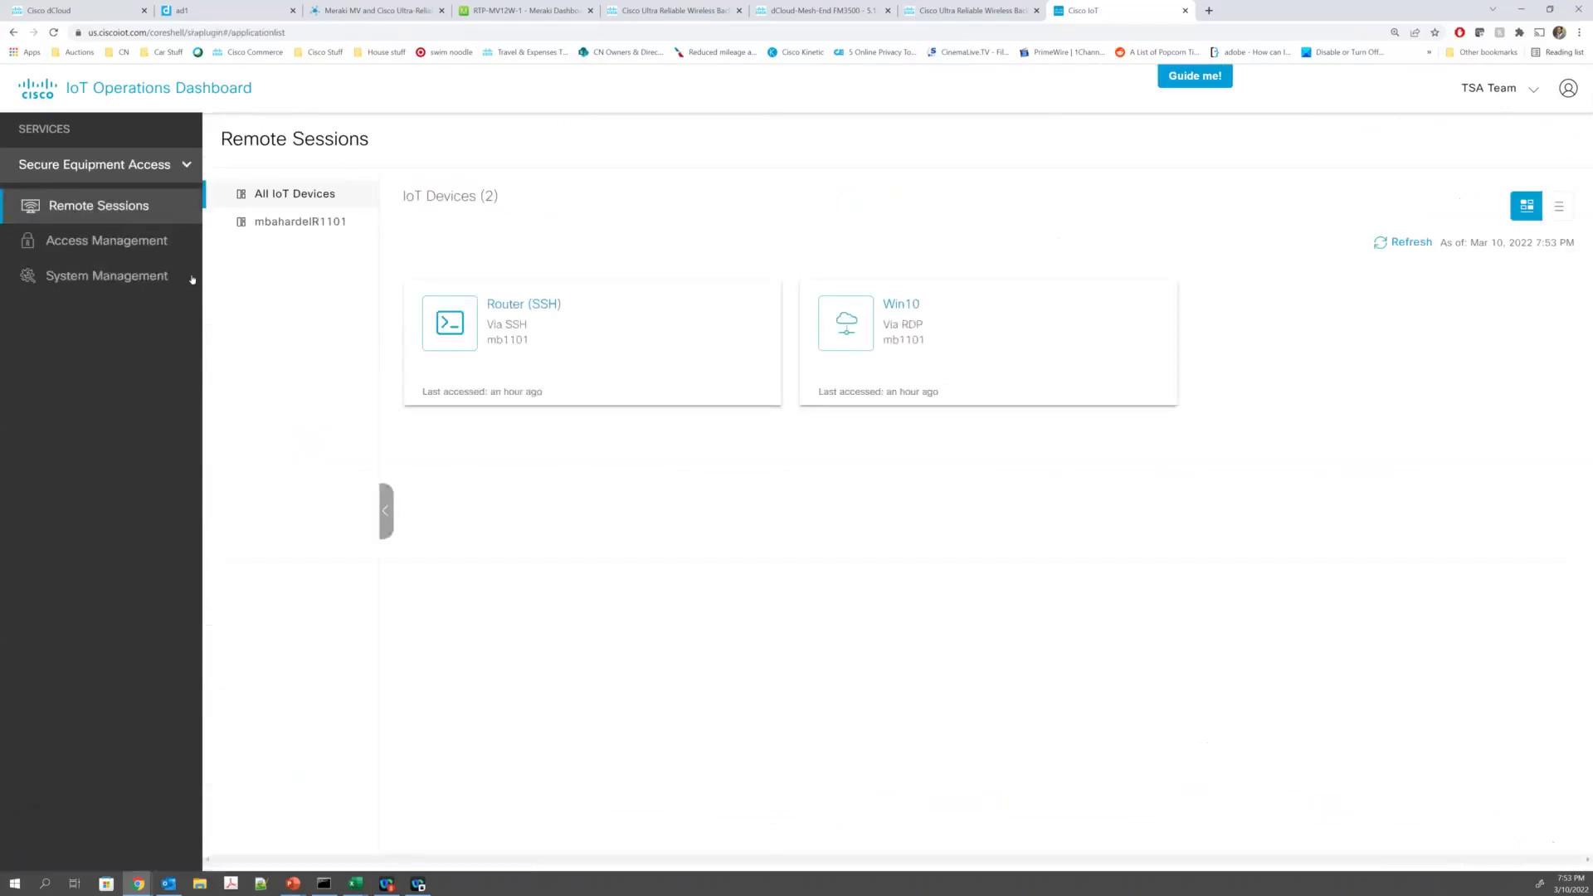
left_click(125, 283)
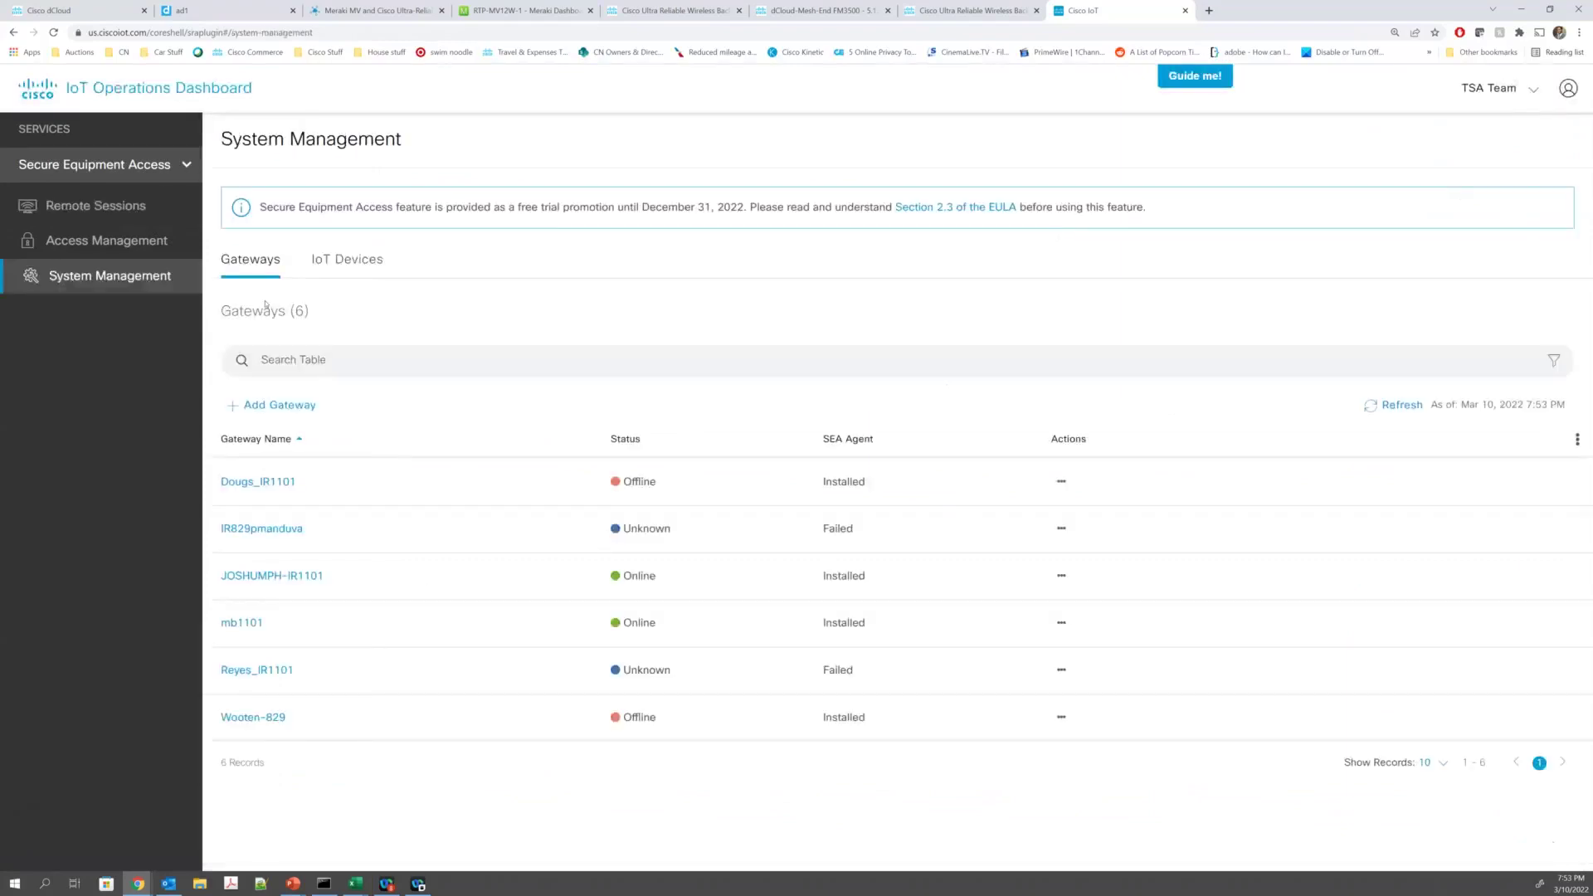
left_click(247, 624)
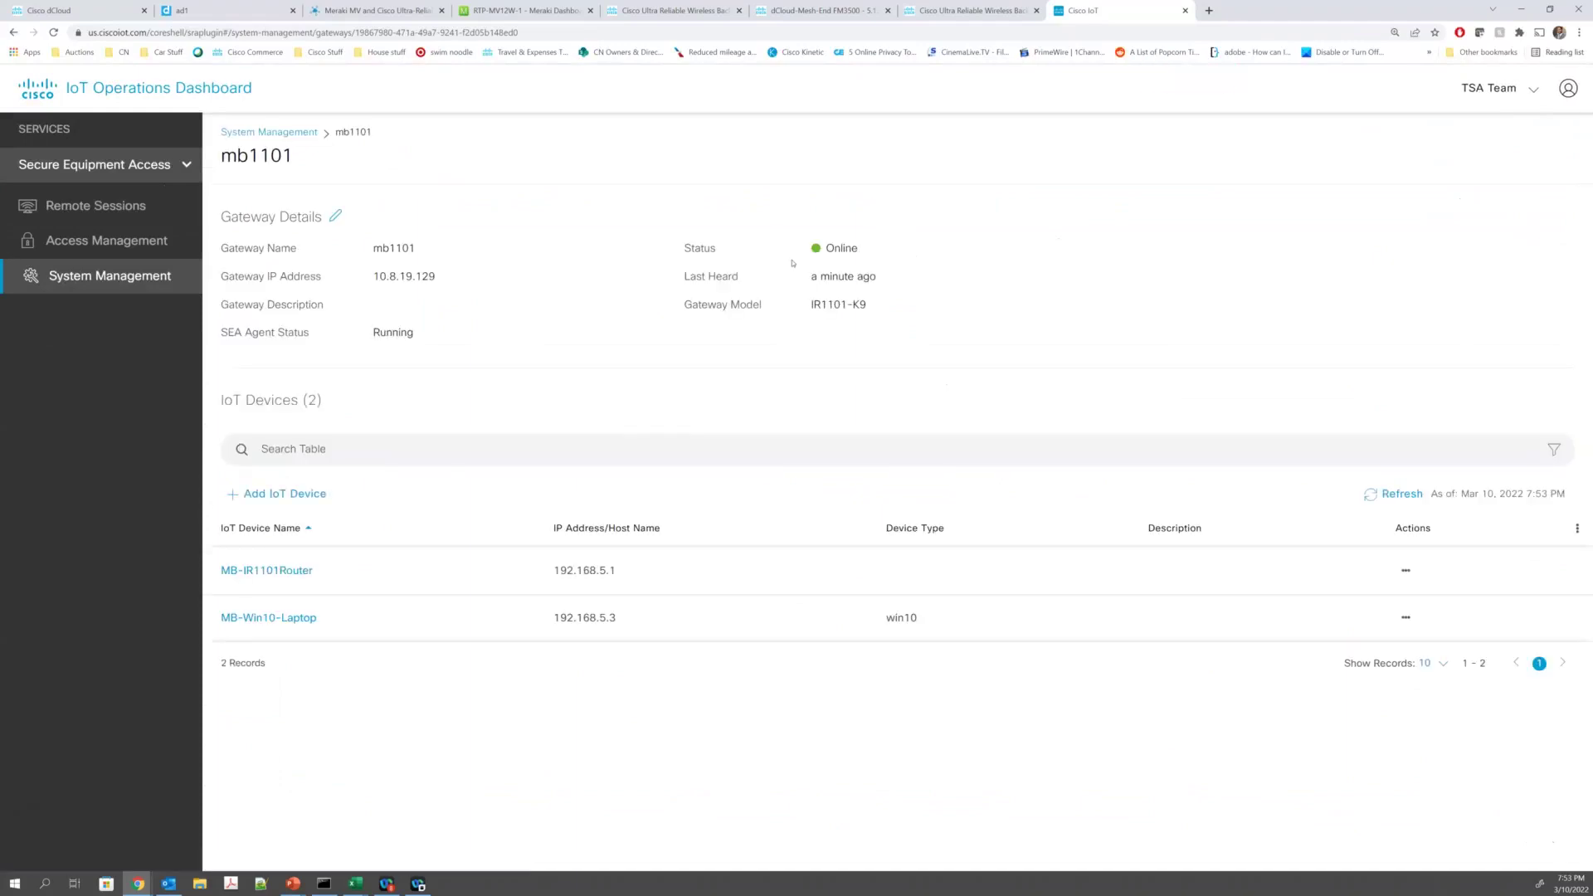
left_click_drag(918, 258, 876, 278)
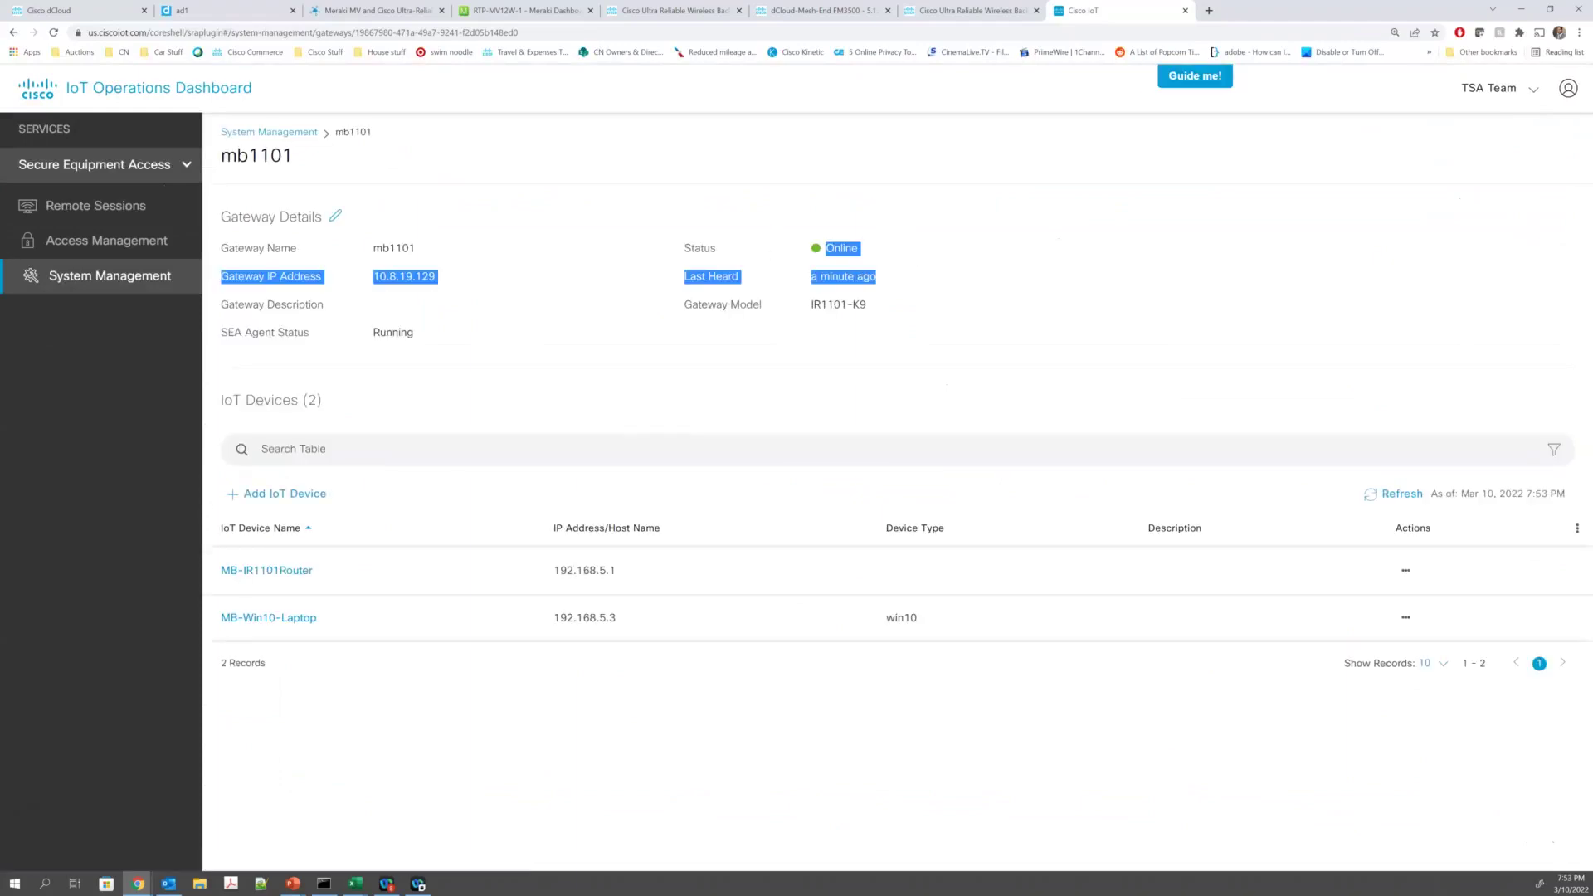
left_click(770, 358)
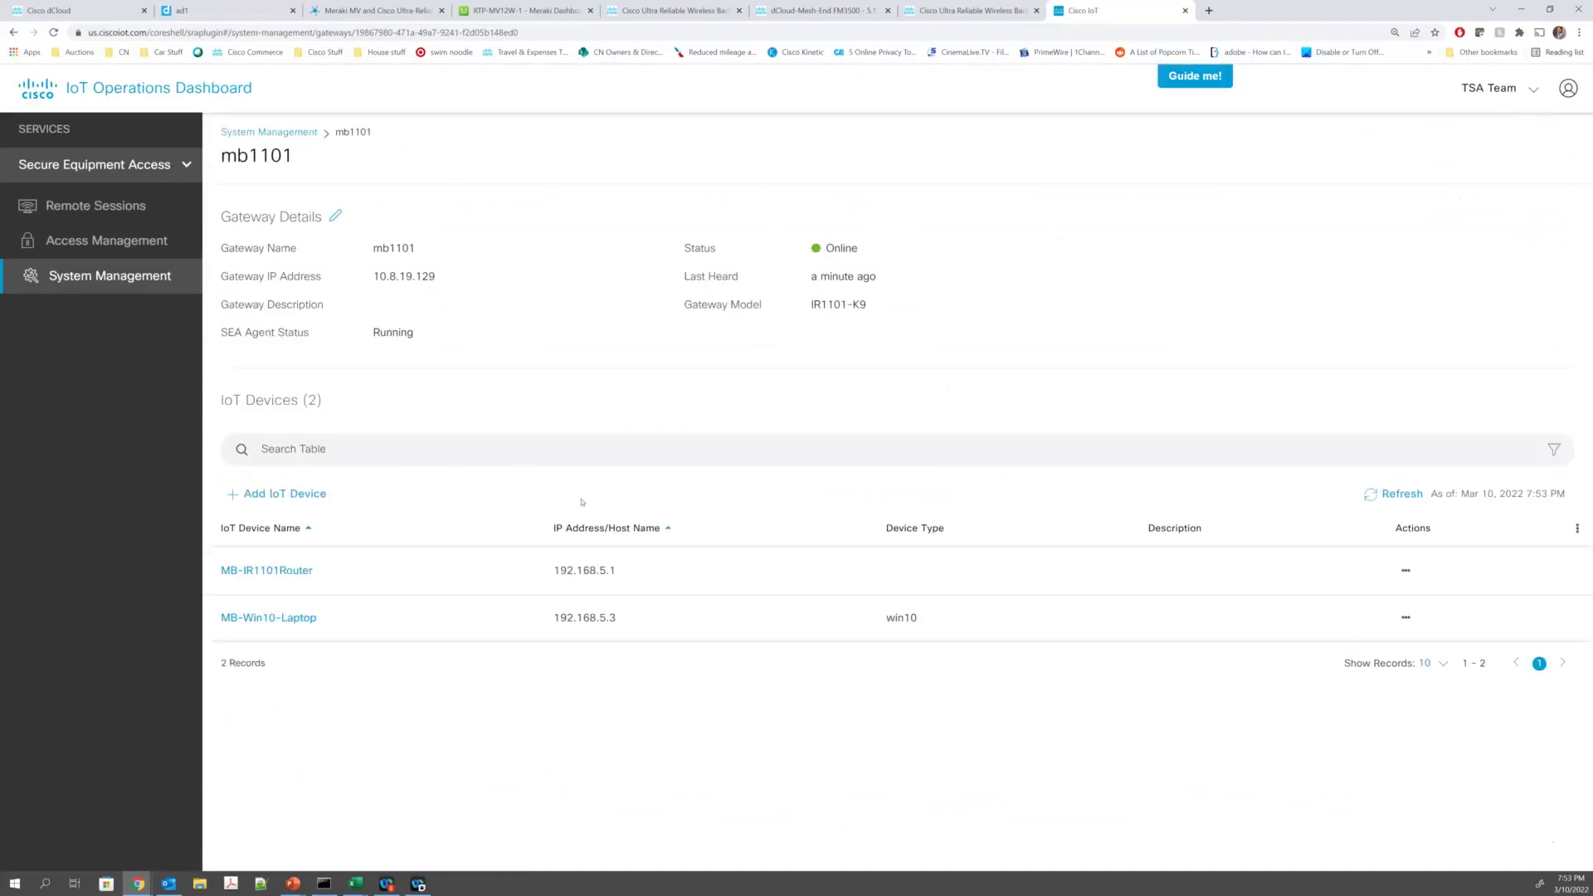
Step: Review the IoT devices registered in System Management, including MB-Win10-Laptop, and return to the gateways list
left_click(127, 277)
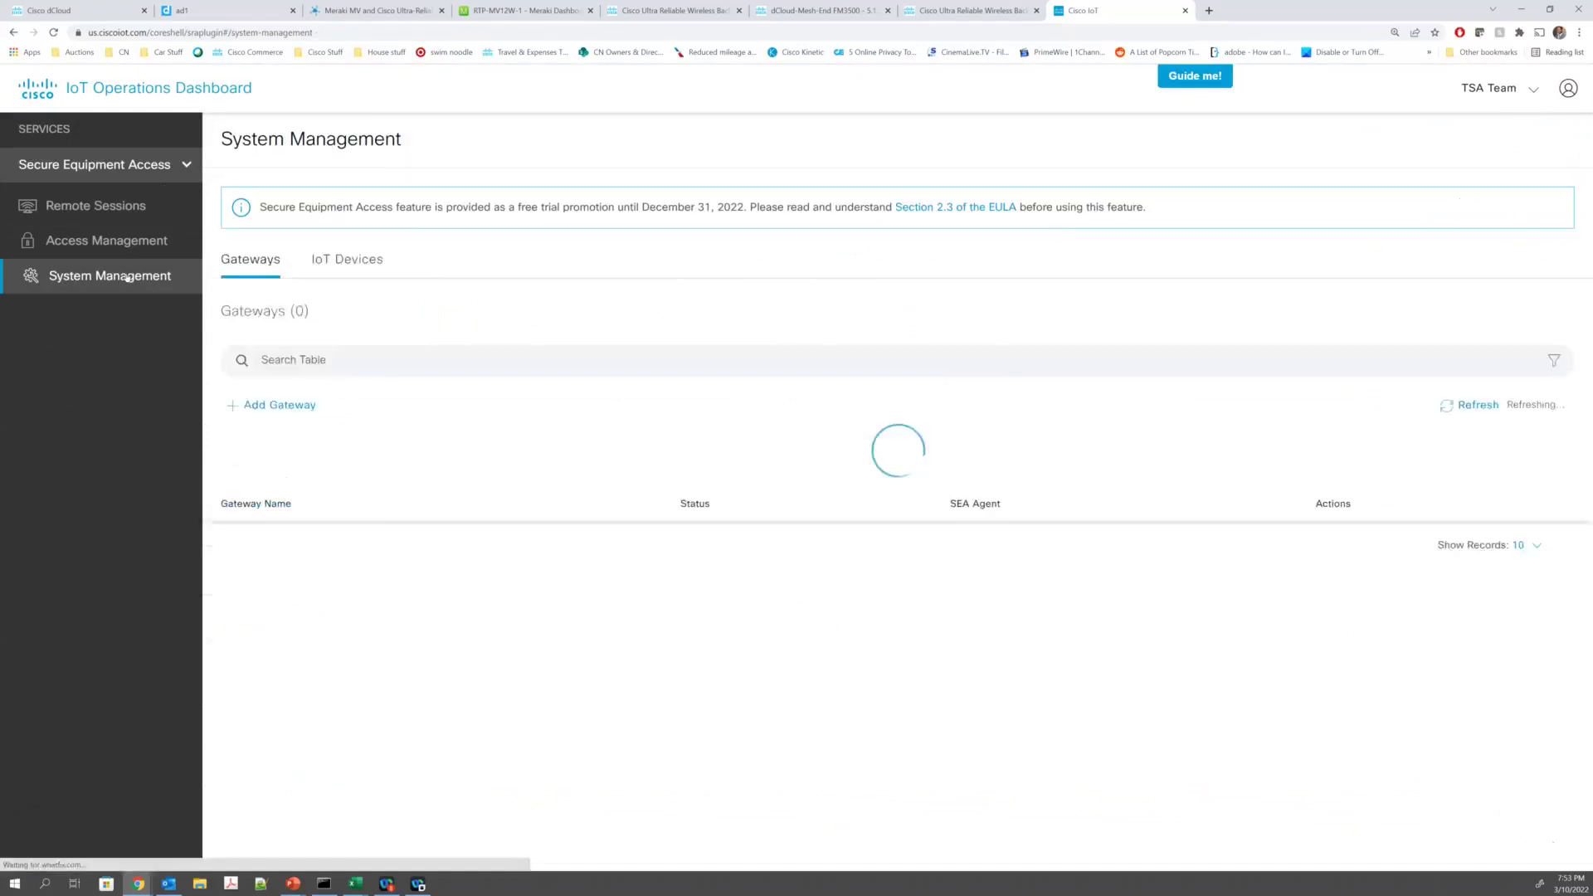
left_click(346, 259)
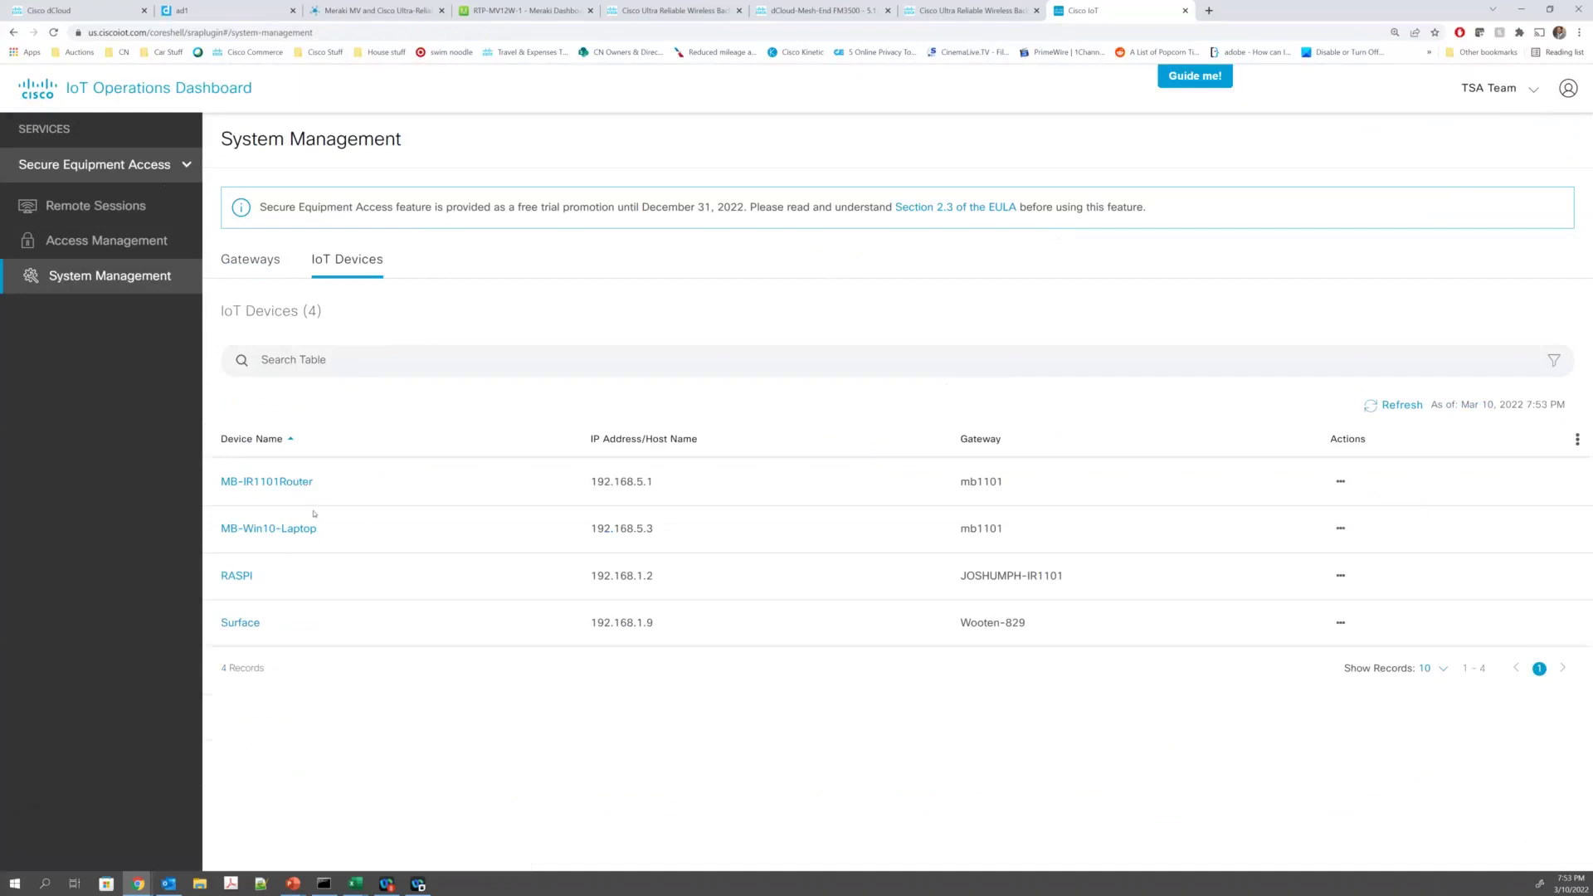
left_click_drag(323, 531, 227, 538)
left_click(227, 538)
left_click(147, 285)
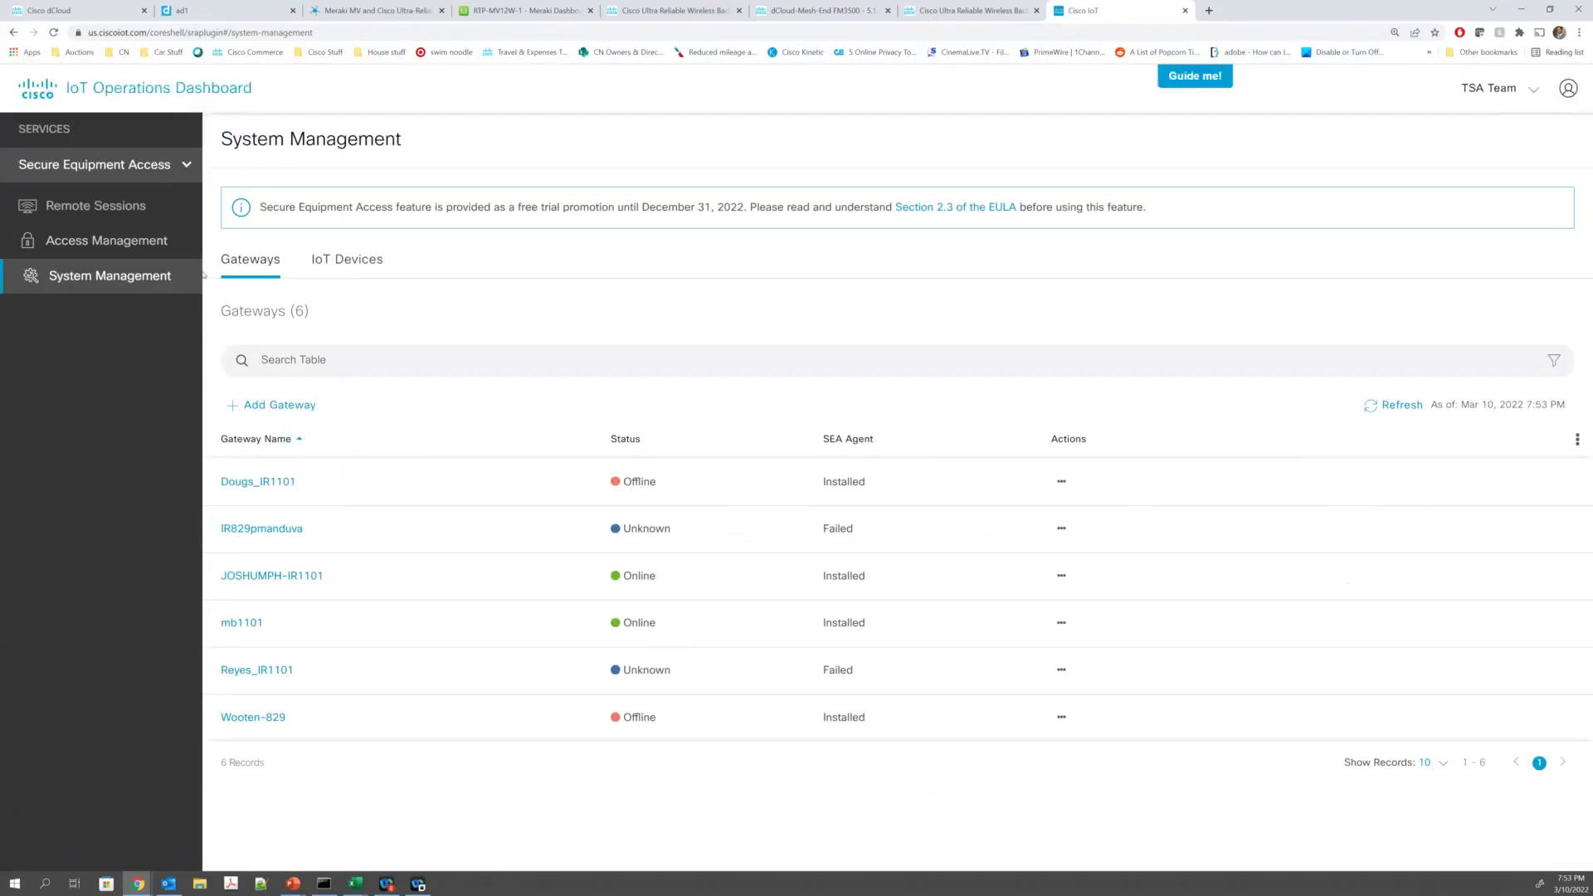
Step: Compare the lists of gateways and registered IoT devices in System Management
left_click(362, 262)
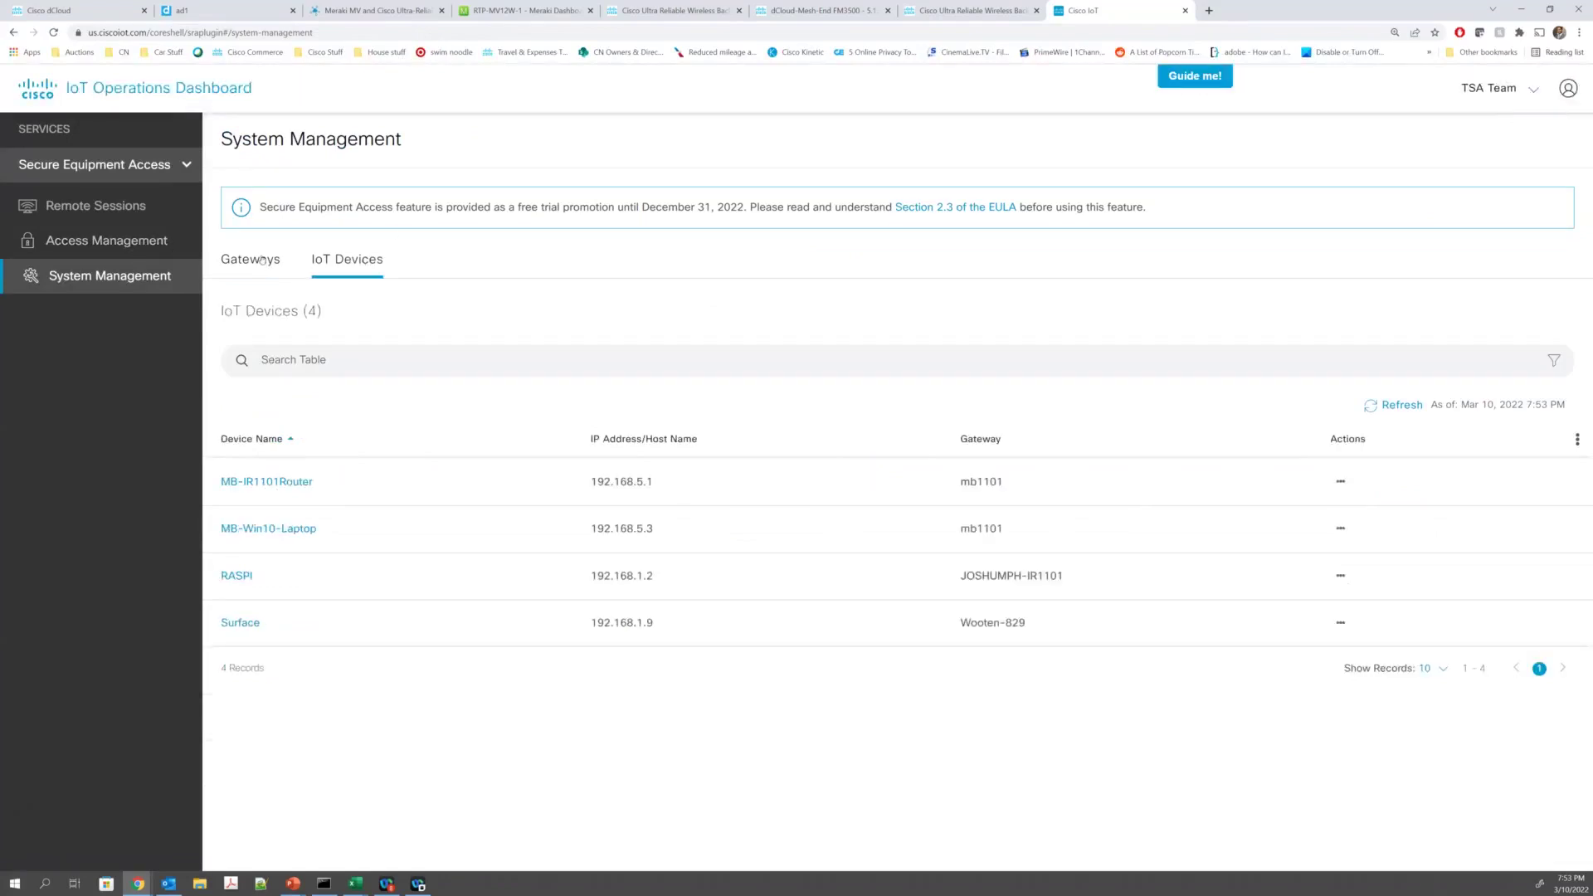
left_click(262, 260)
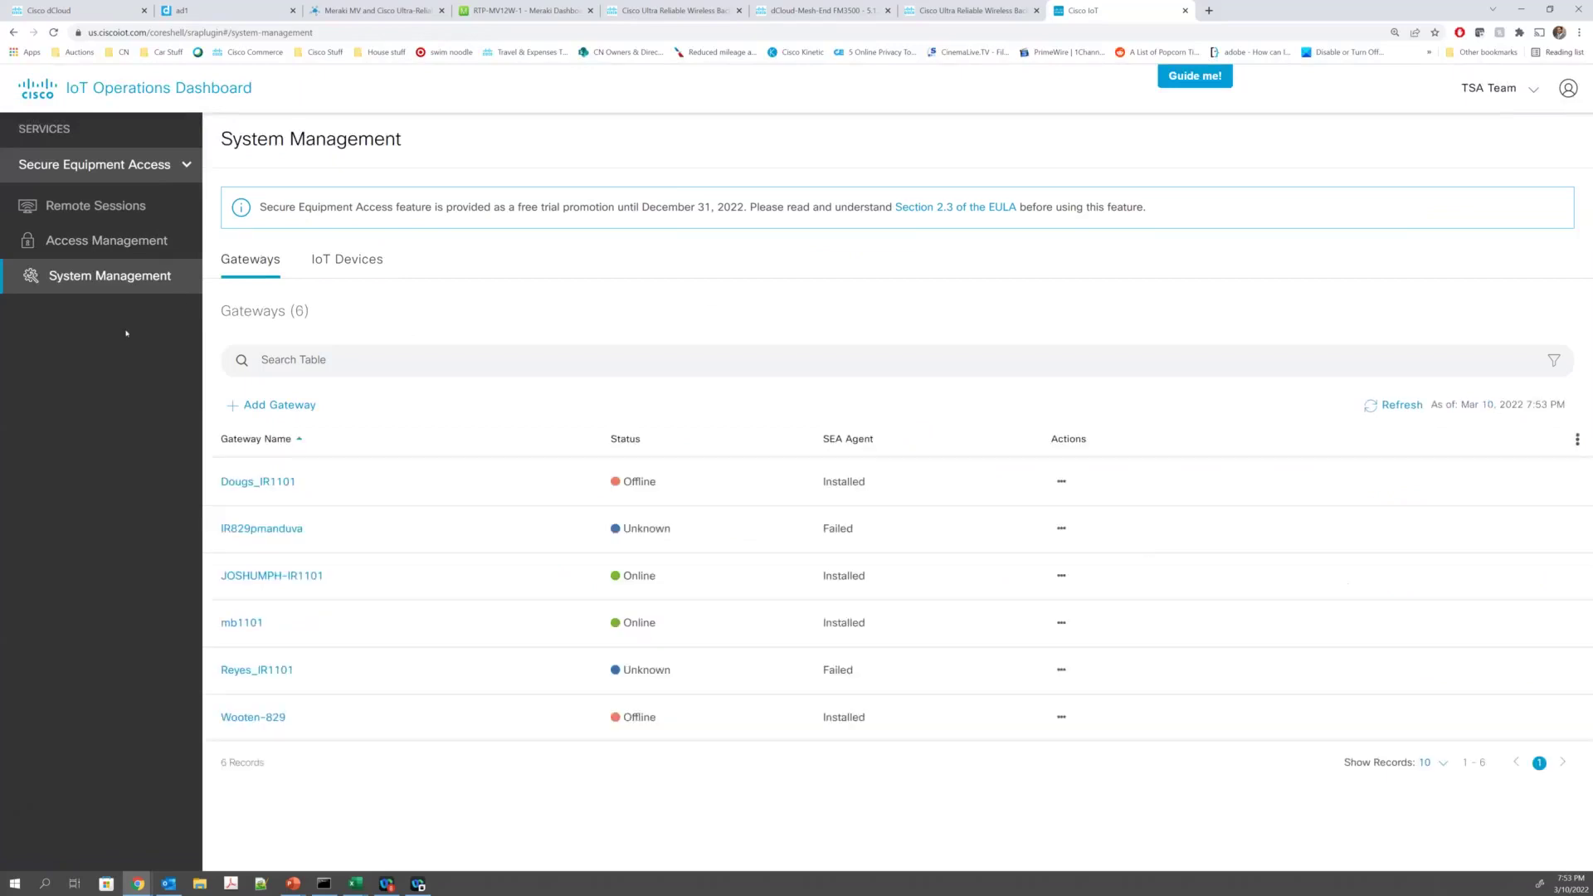
left_click(349, 260)
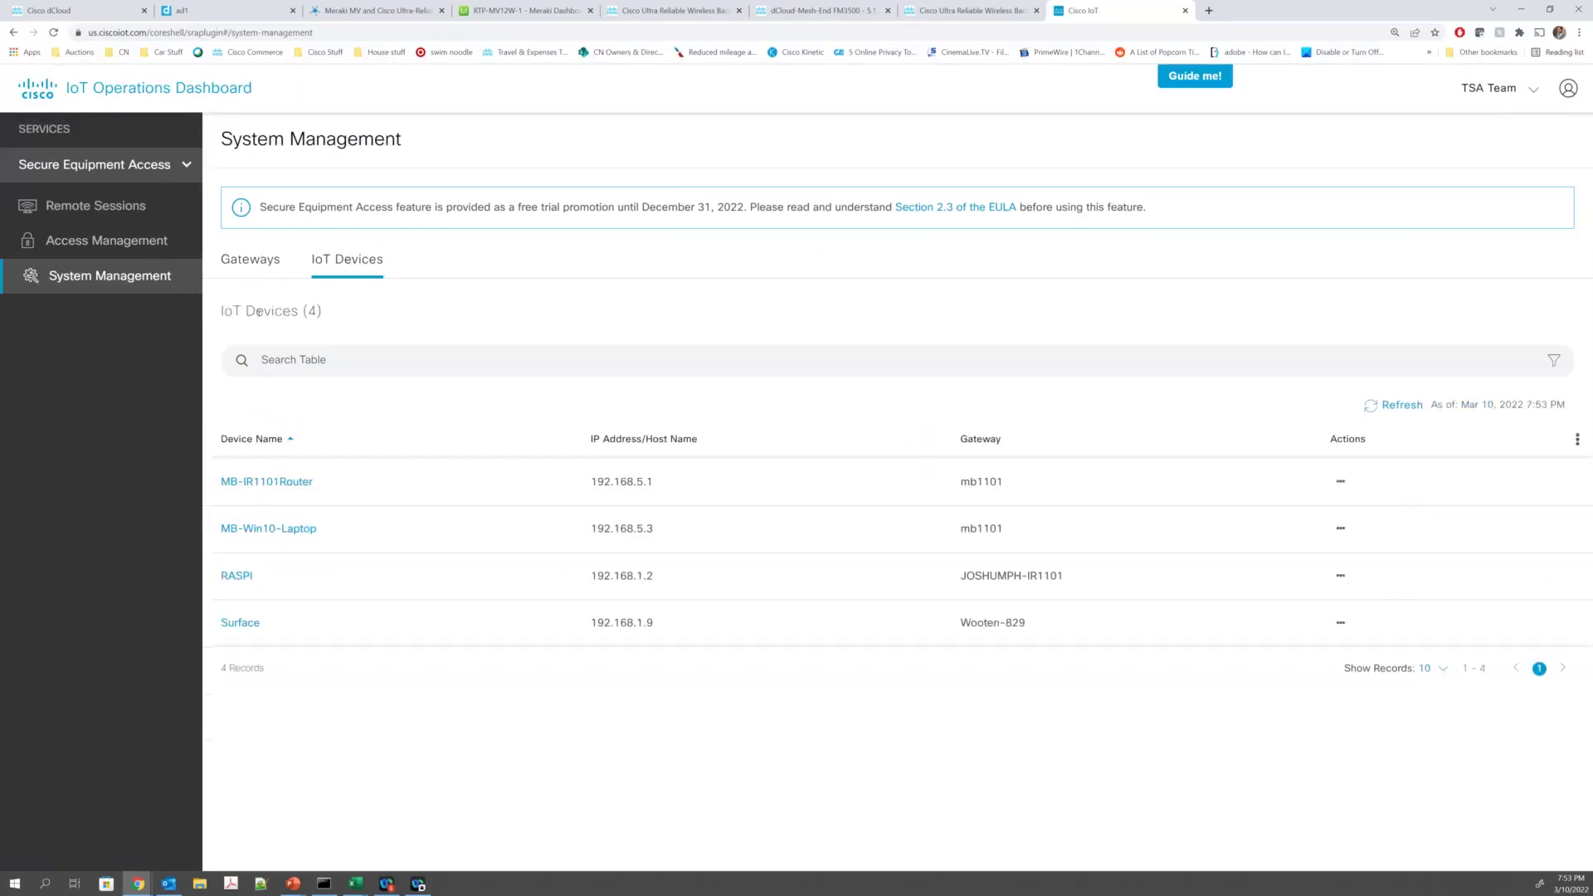
Step: Review the IoT device accesses of the mb1101 gateway's access group in Access Management, including the accesses available for assignment
left_click(158, 244)
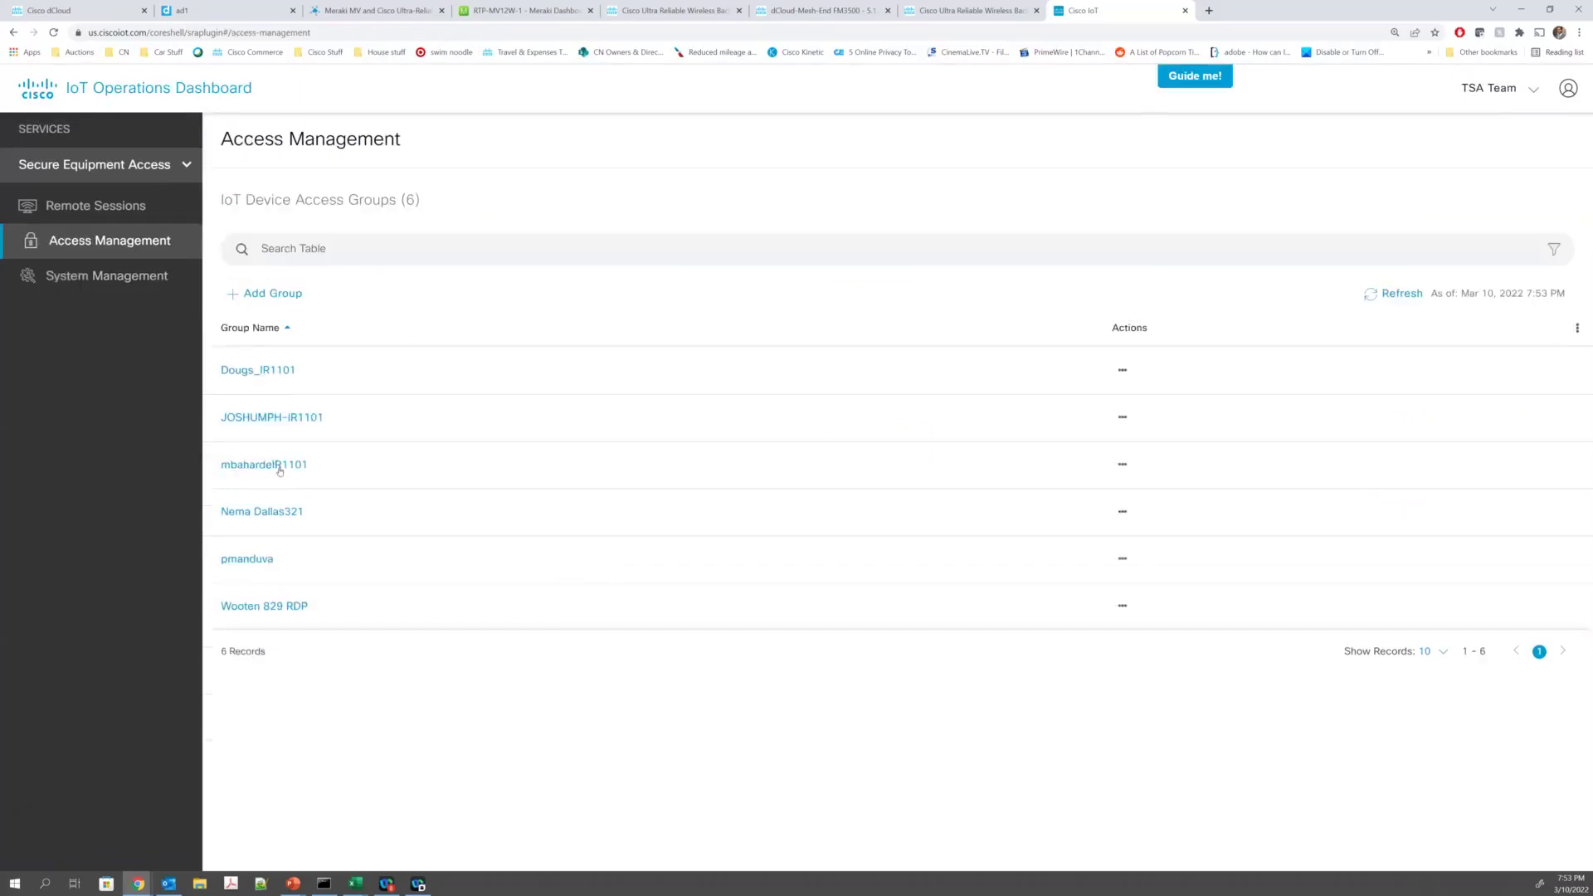
left_click(280, 466)
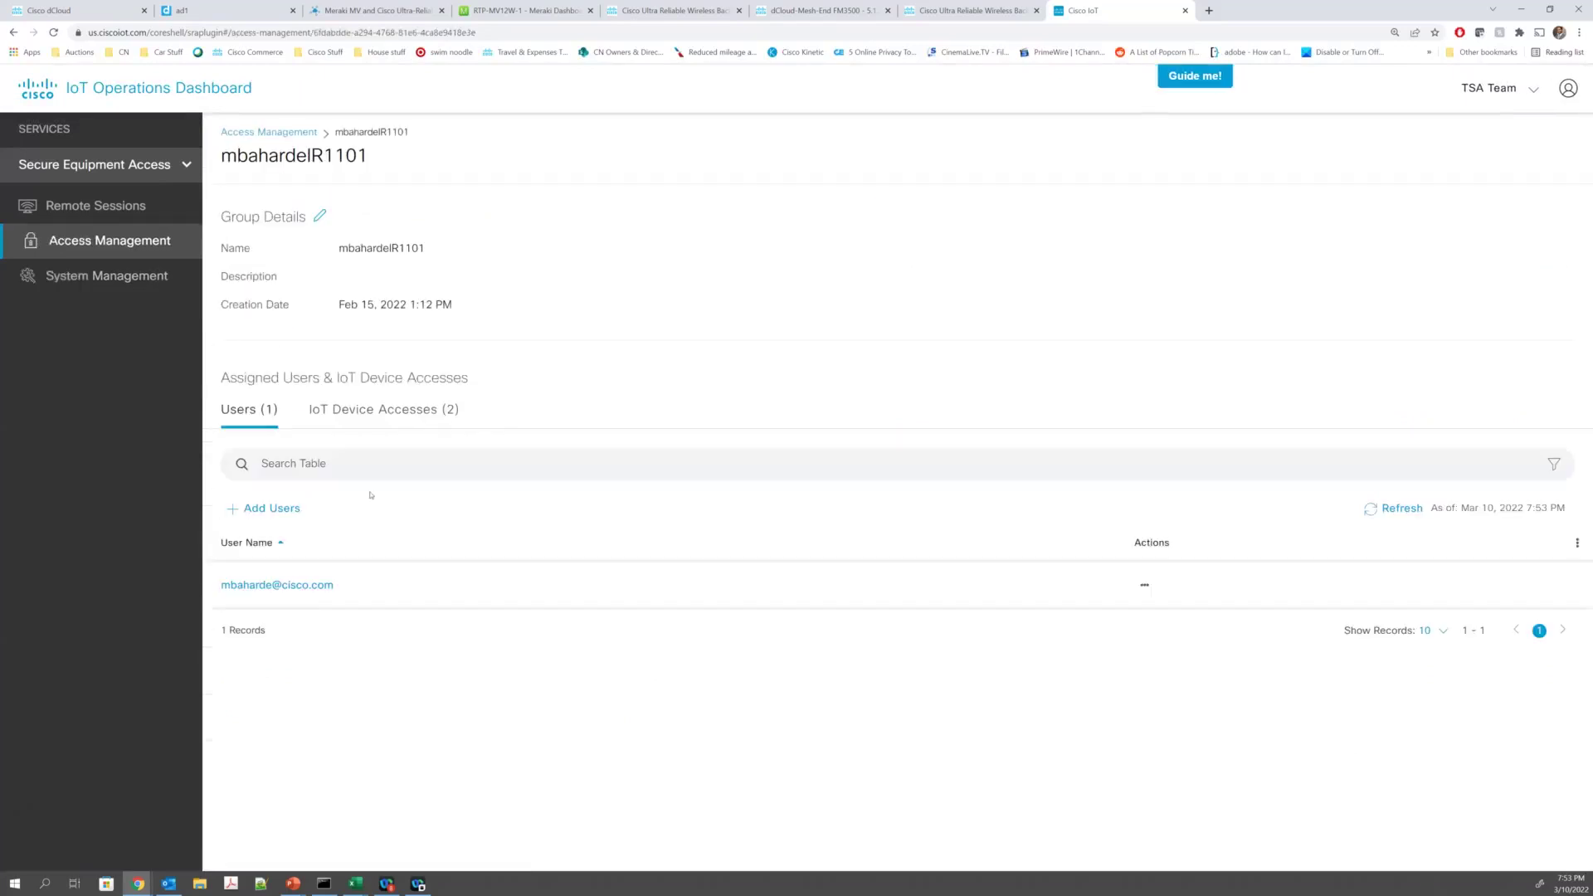
left_click(373, 412)
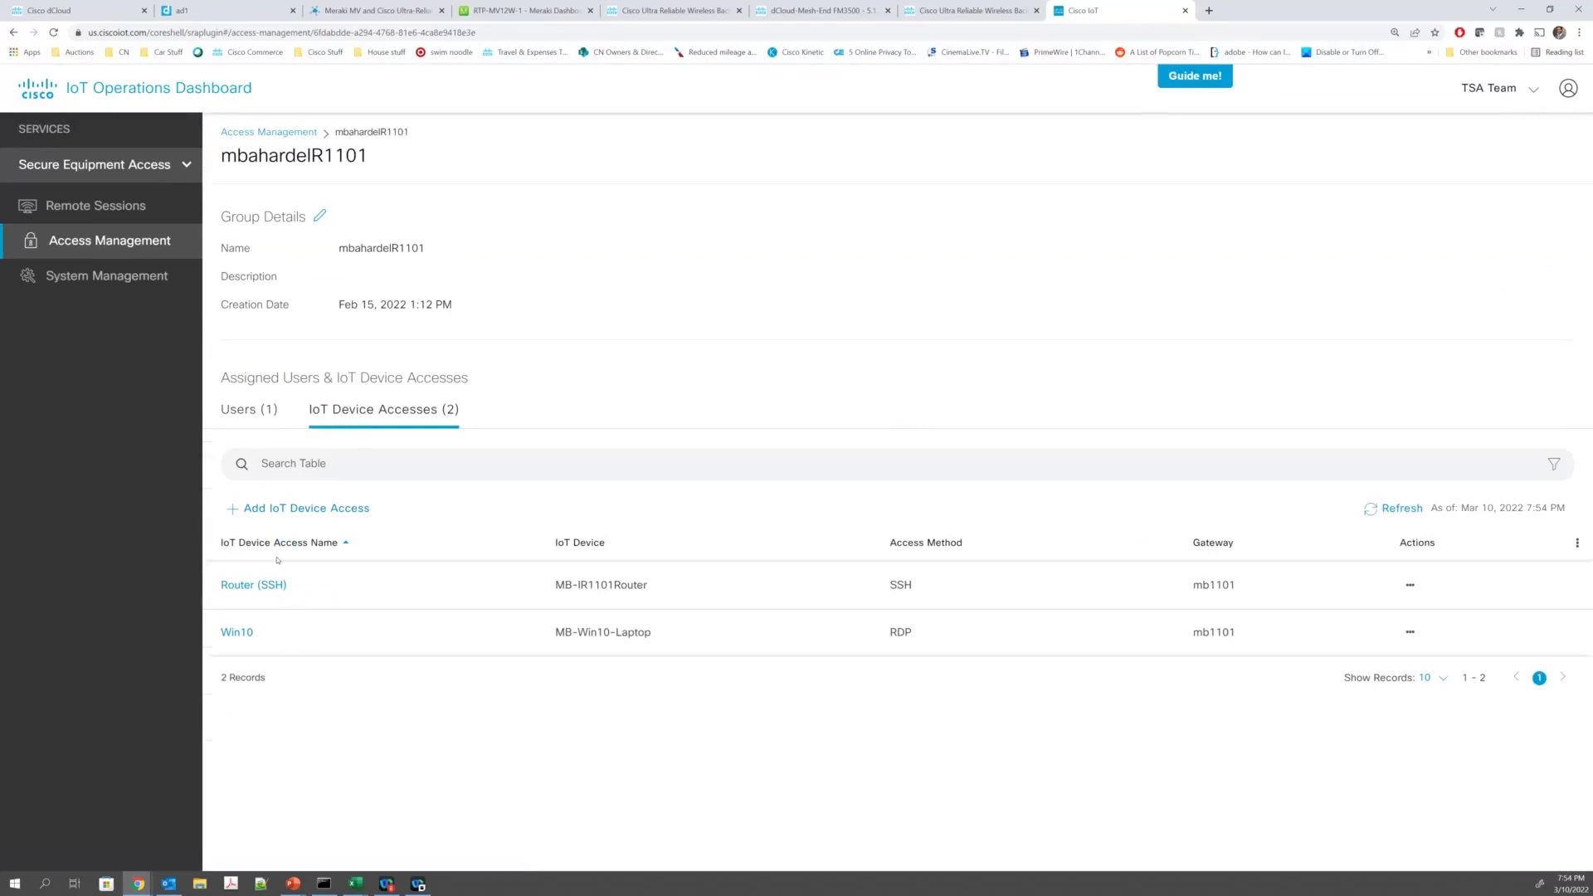
left_click(300, 508)
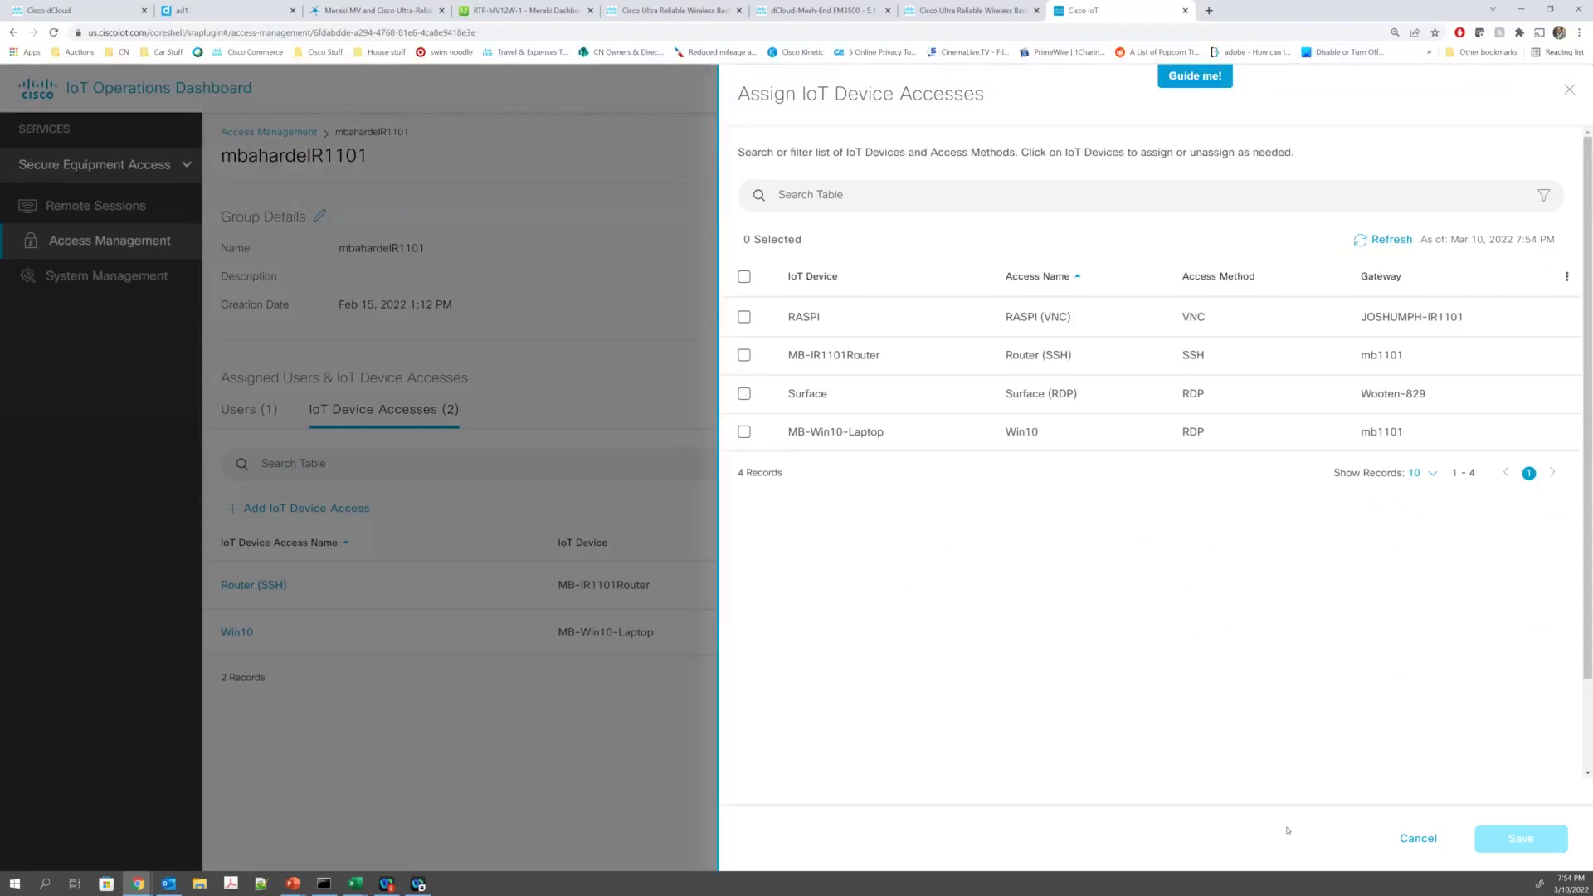
left_click(1415, 838)
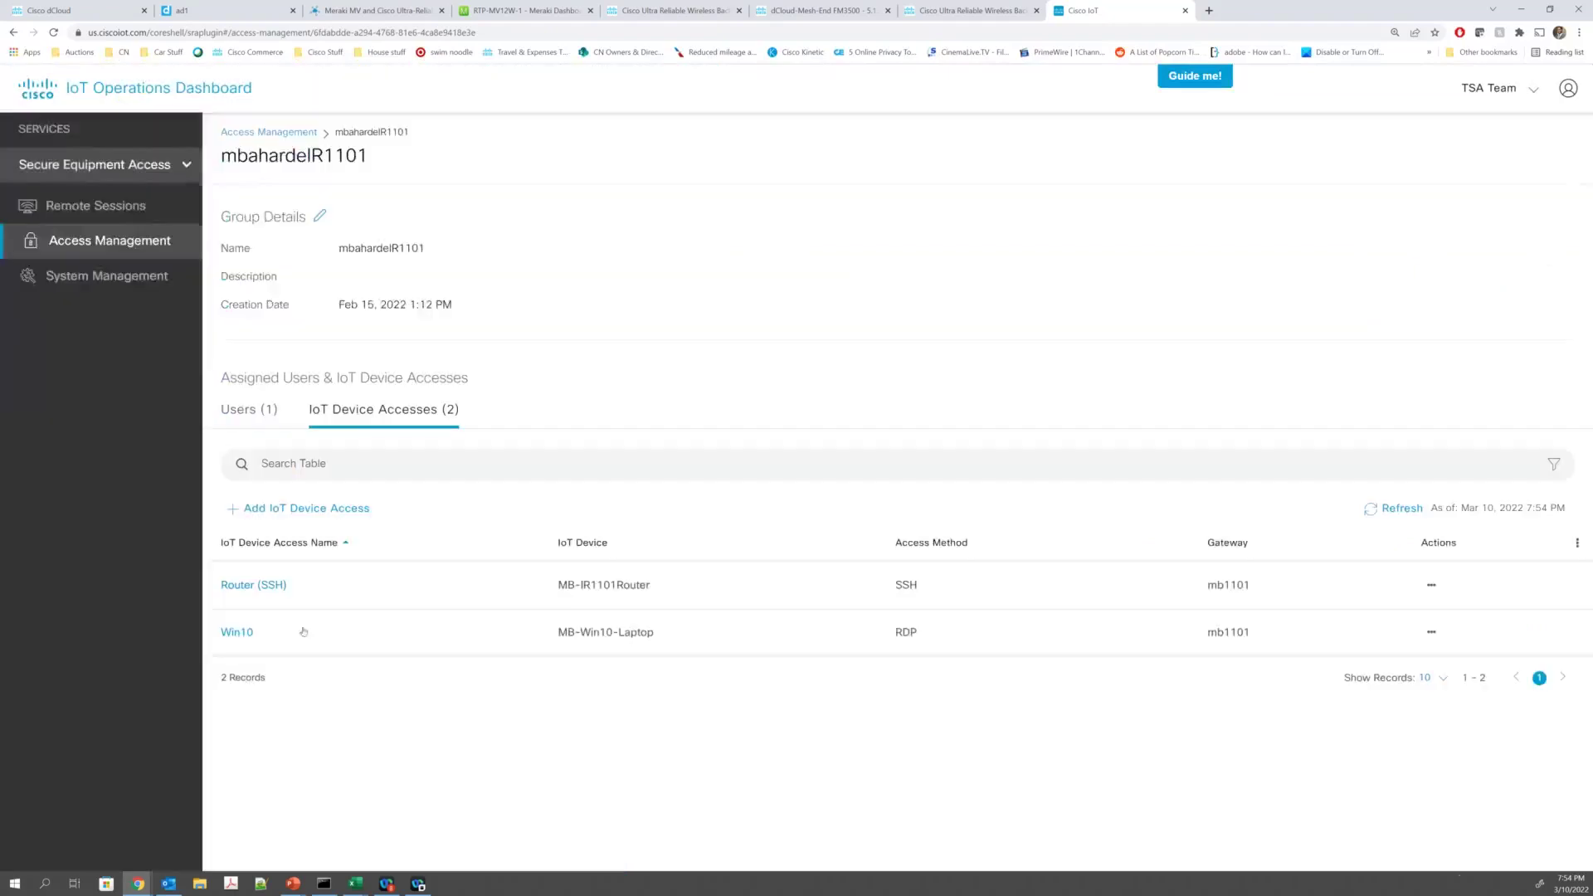
Step: Inspect the Win10 RDP access method's details and editable settings, and close them without saving
left_click(244, 632)
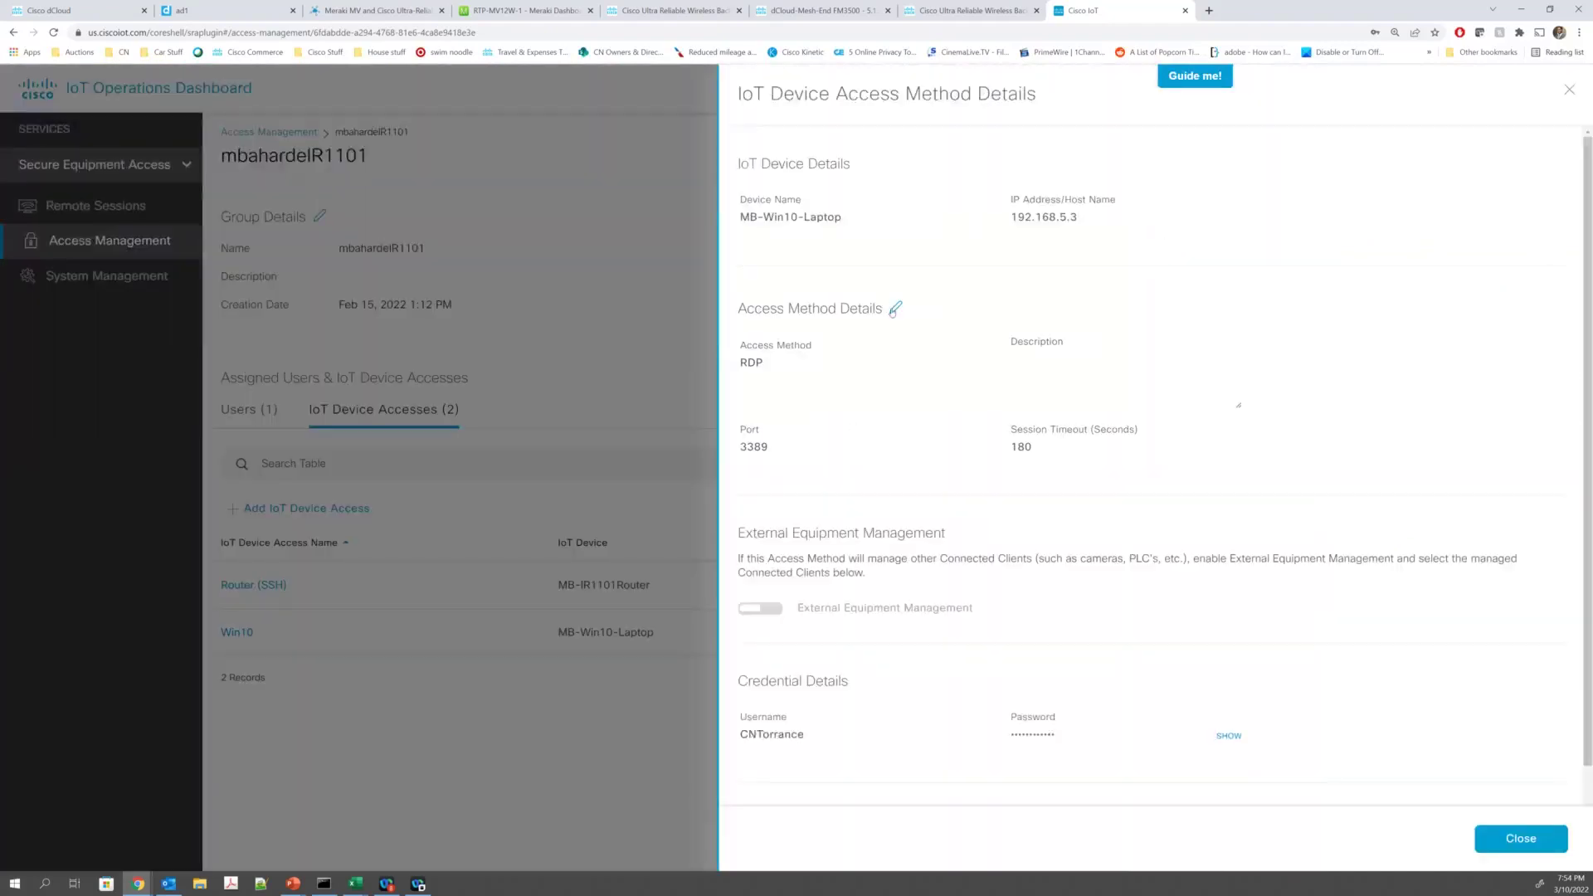
left_click(895, 308)
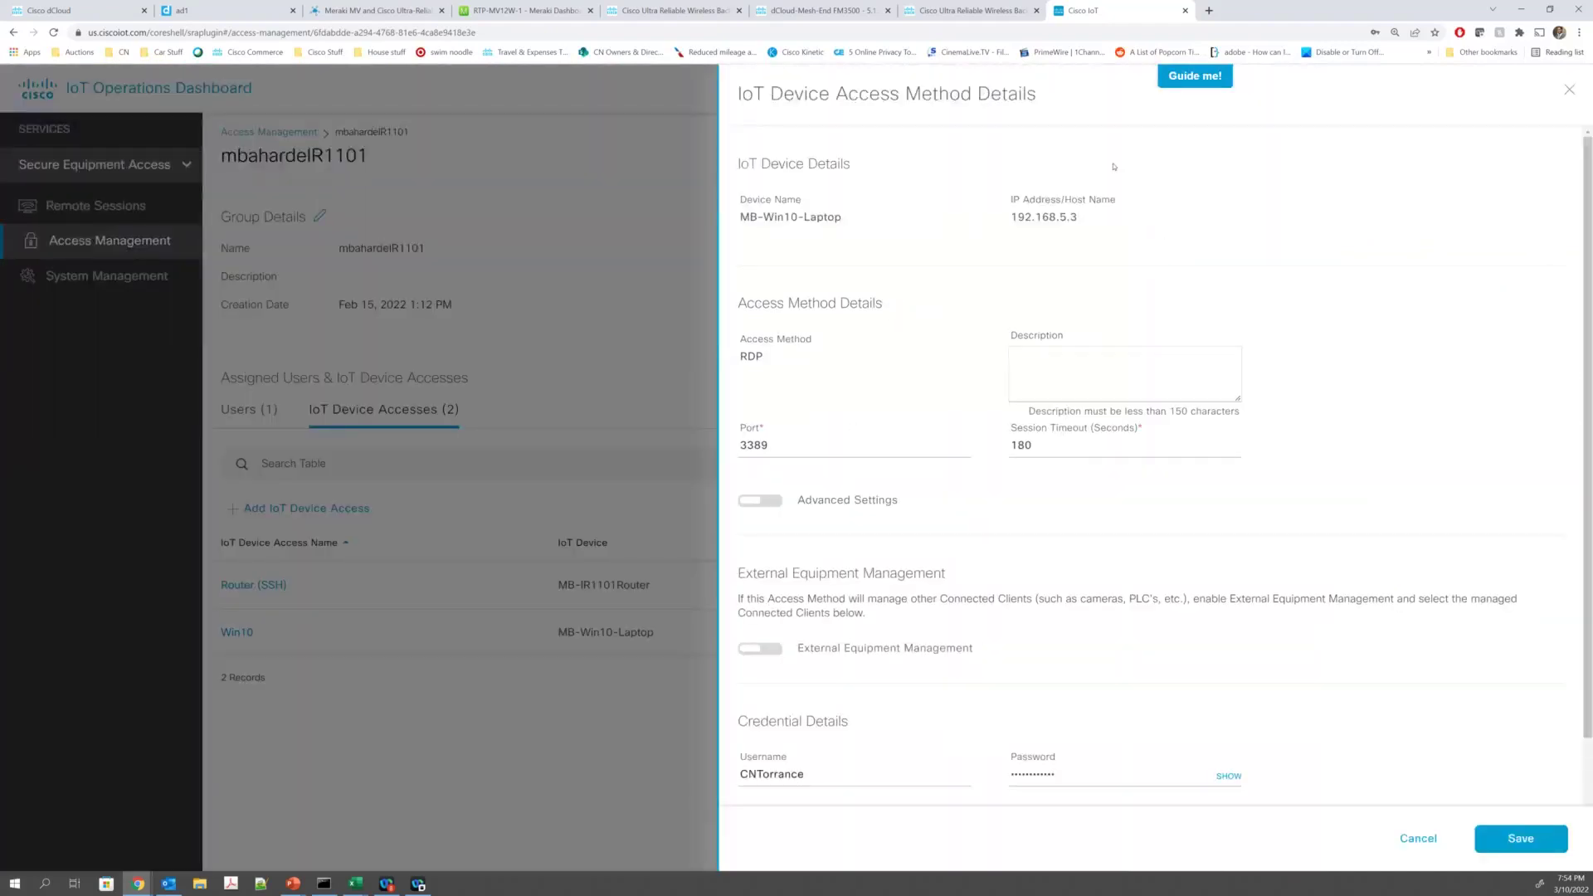
left_click(1416, 839)
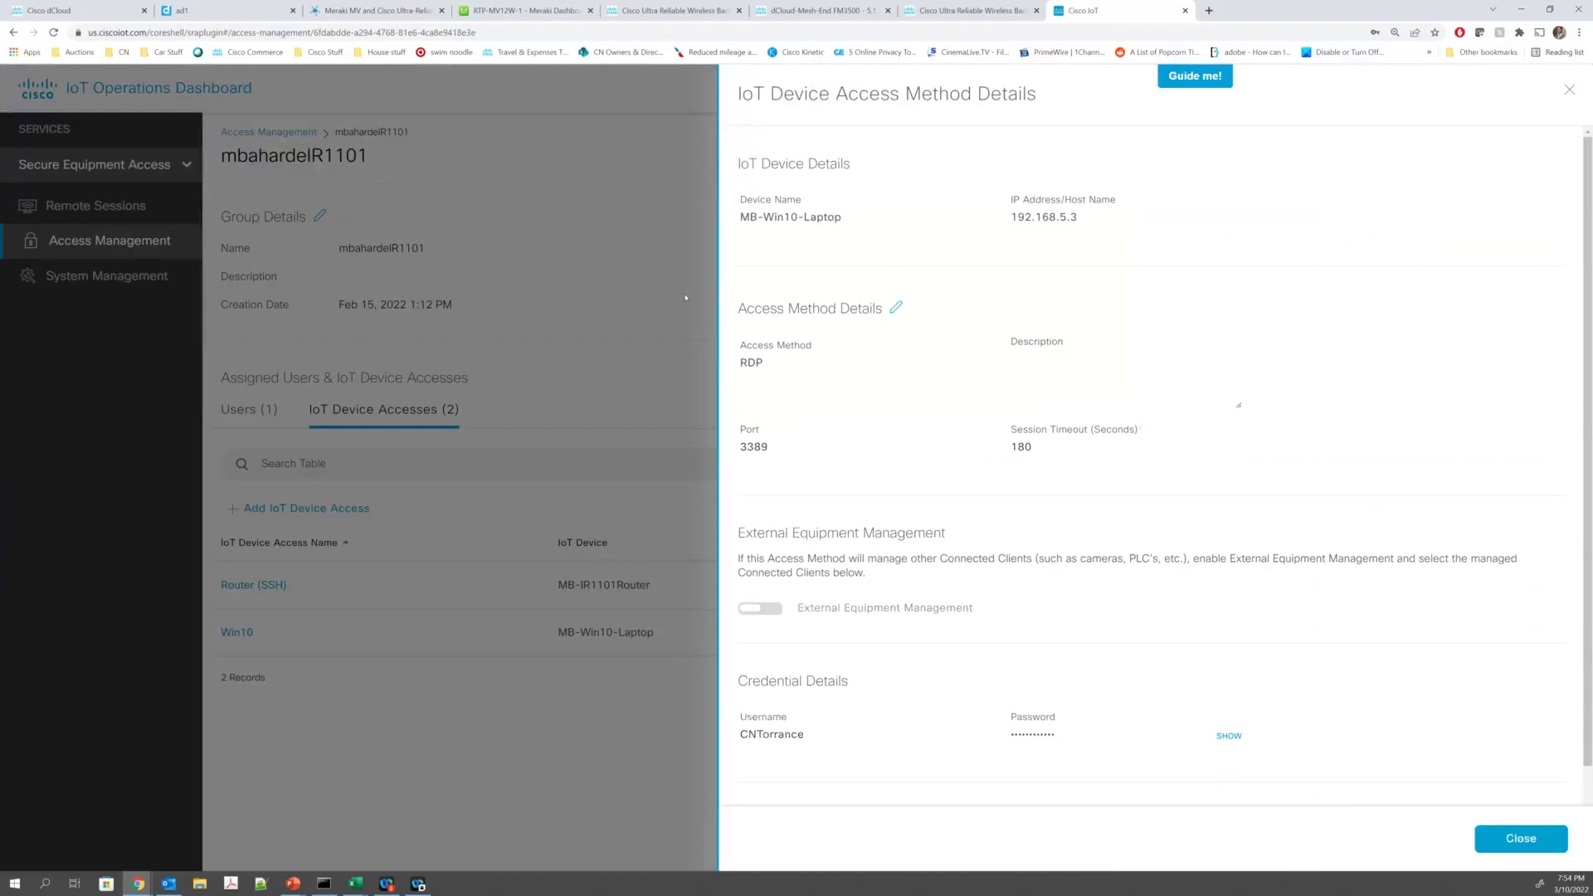
left_click(1498, 838)
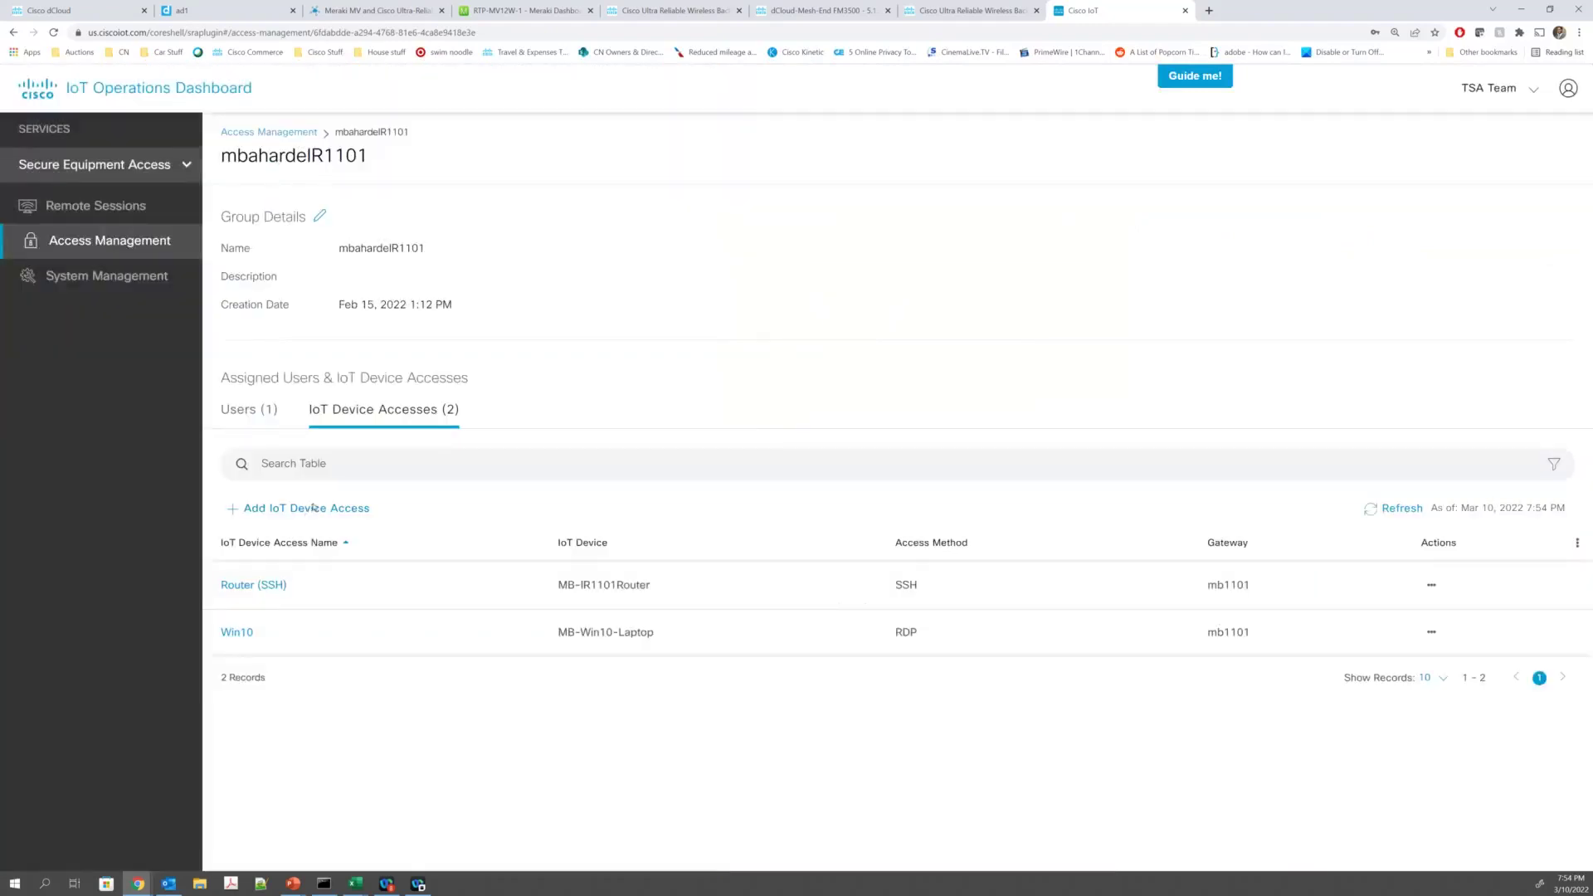
Step: Select the MB-IR1101Router SSH access for assignment to the group, and leave the assignment without saving
left_click(314, 507)
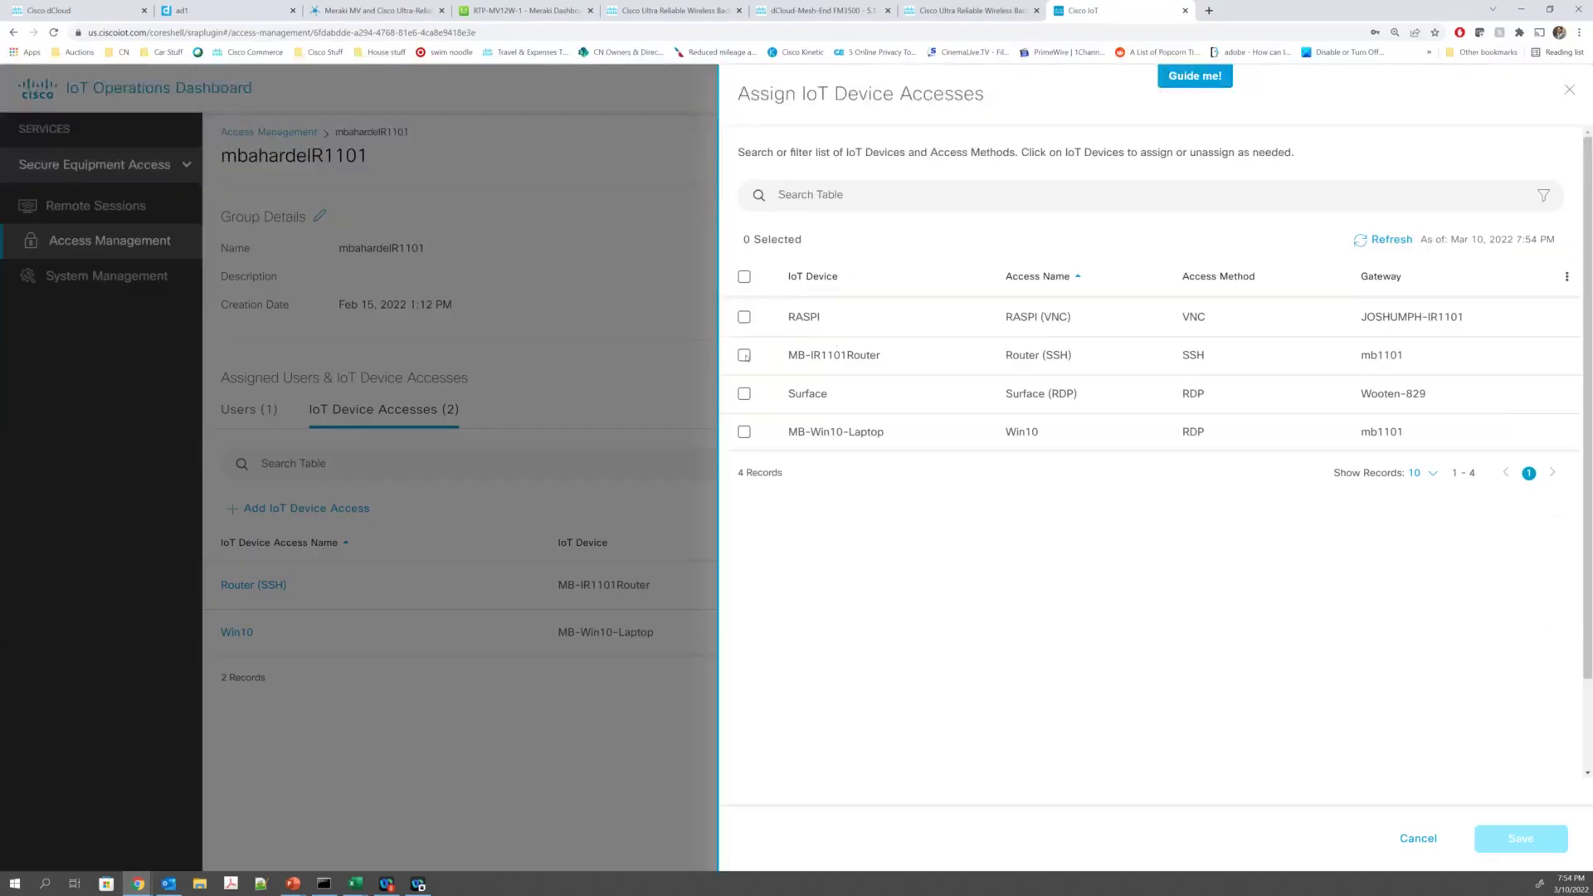
left_click(744, 356)
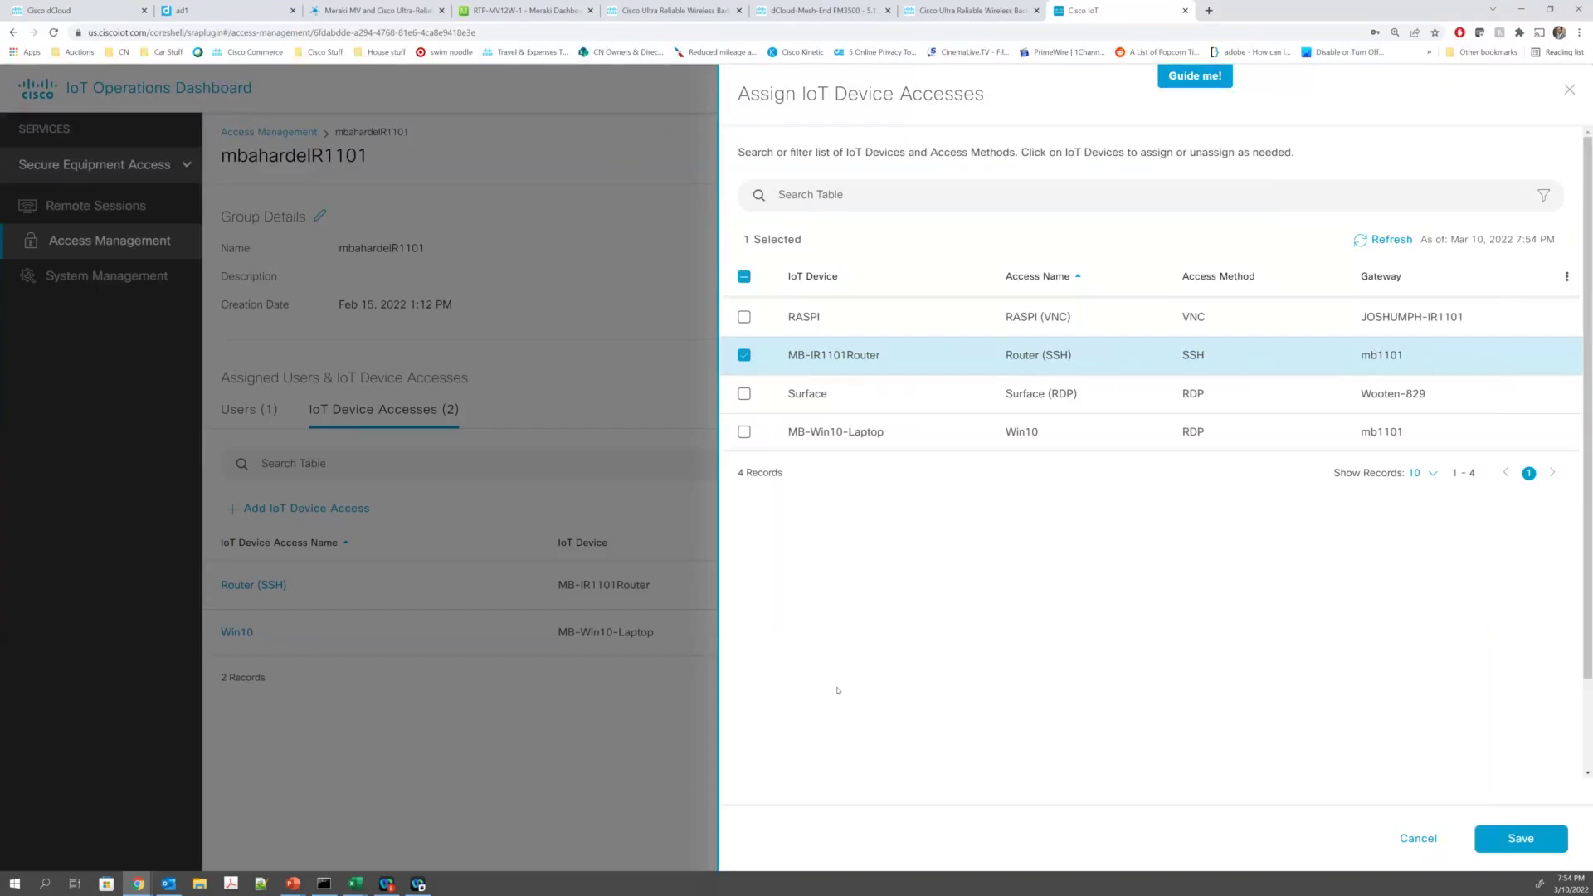
left_click(283, 267)
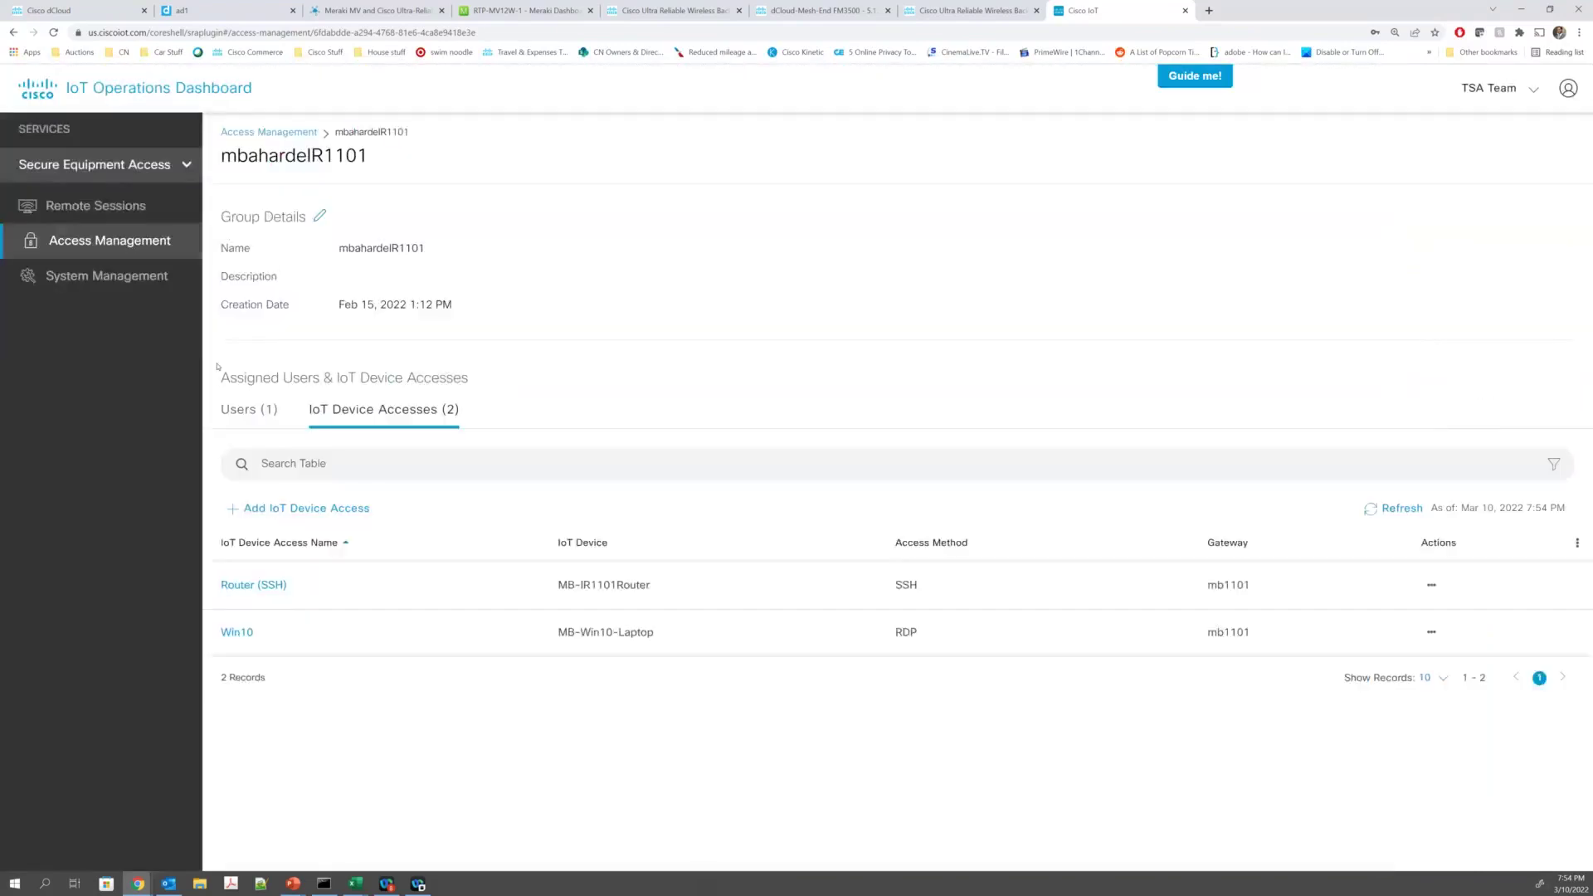
Step: Open the MB-IR1101Router details from the IoT devices in System Management
left_click(139, 286)
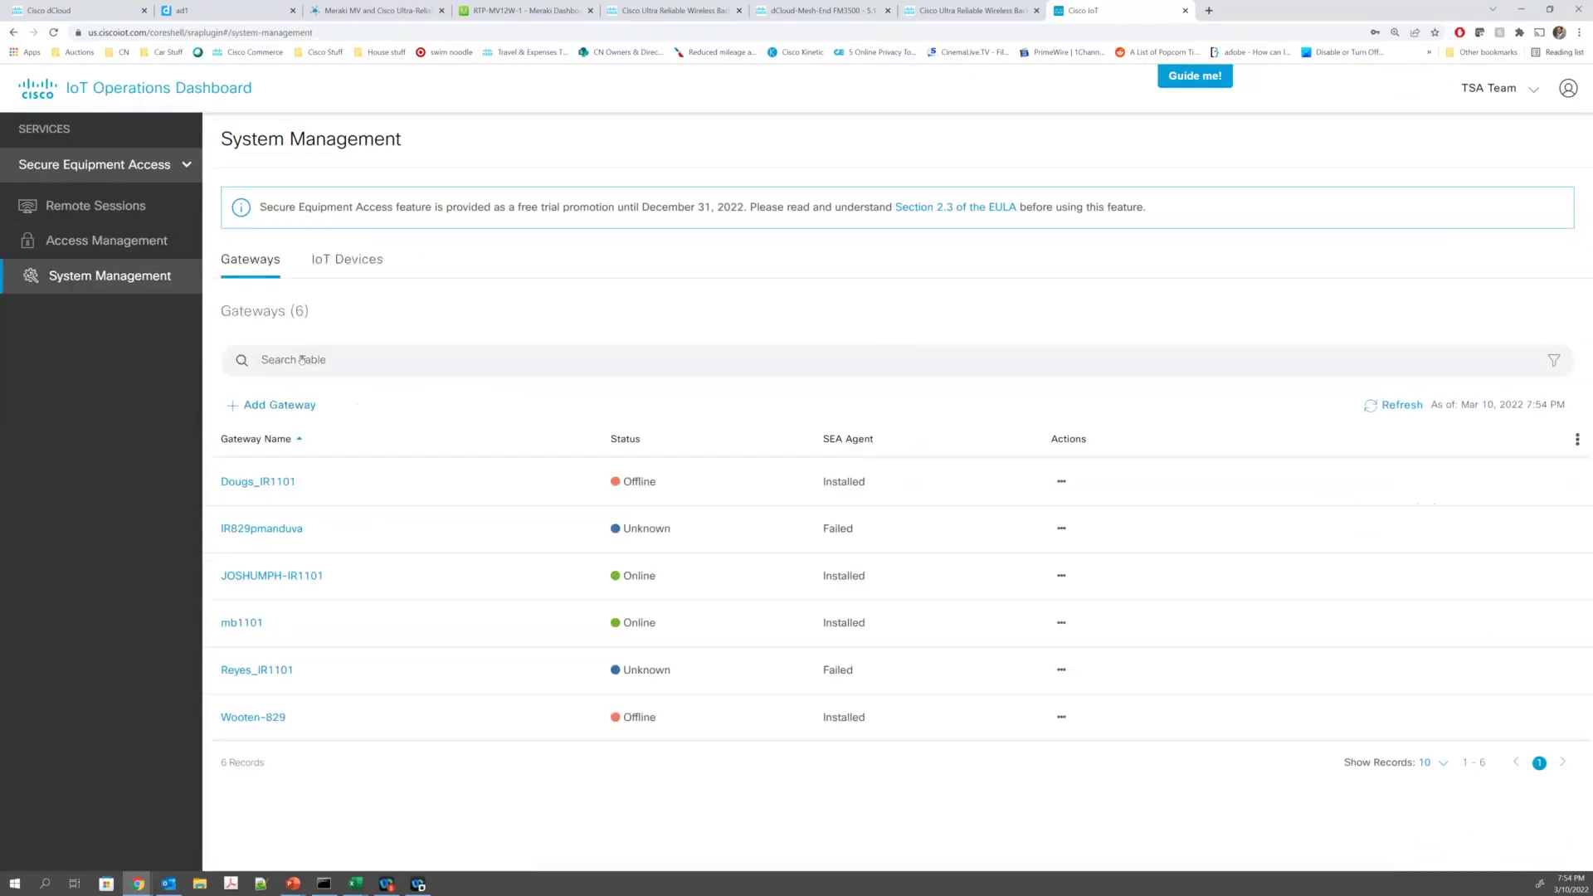
left_click(341, 259)
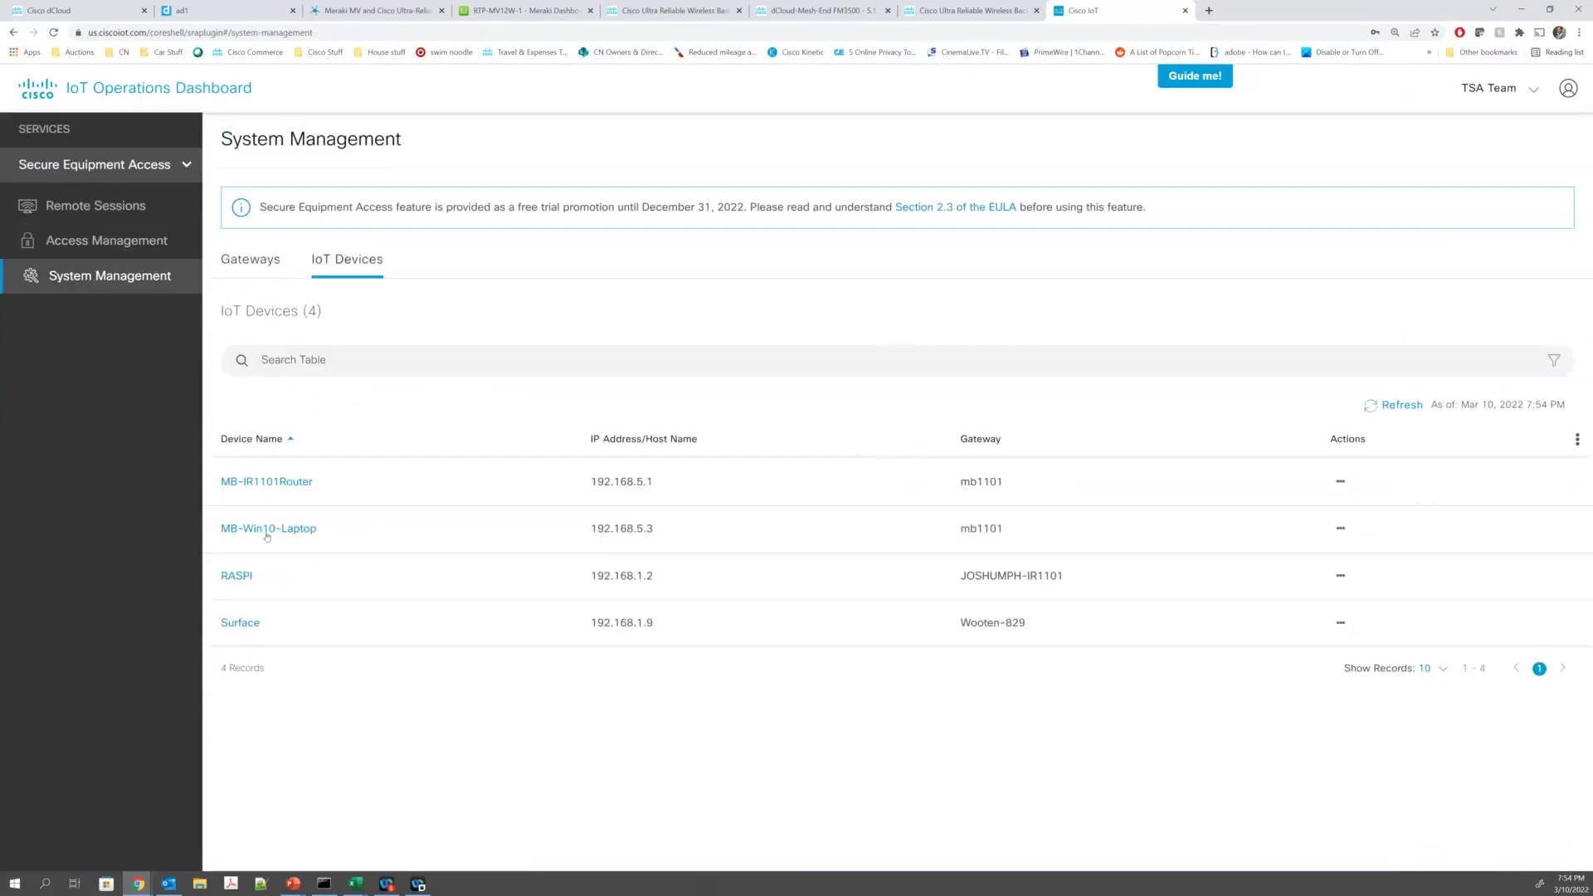
left_click(290, 483)
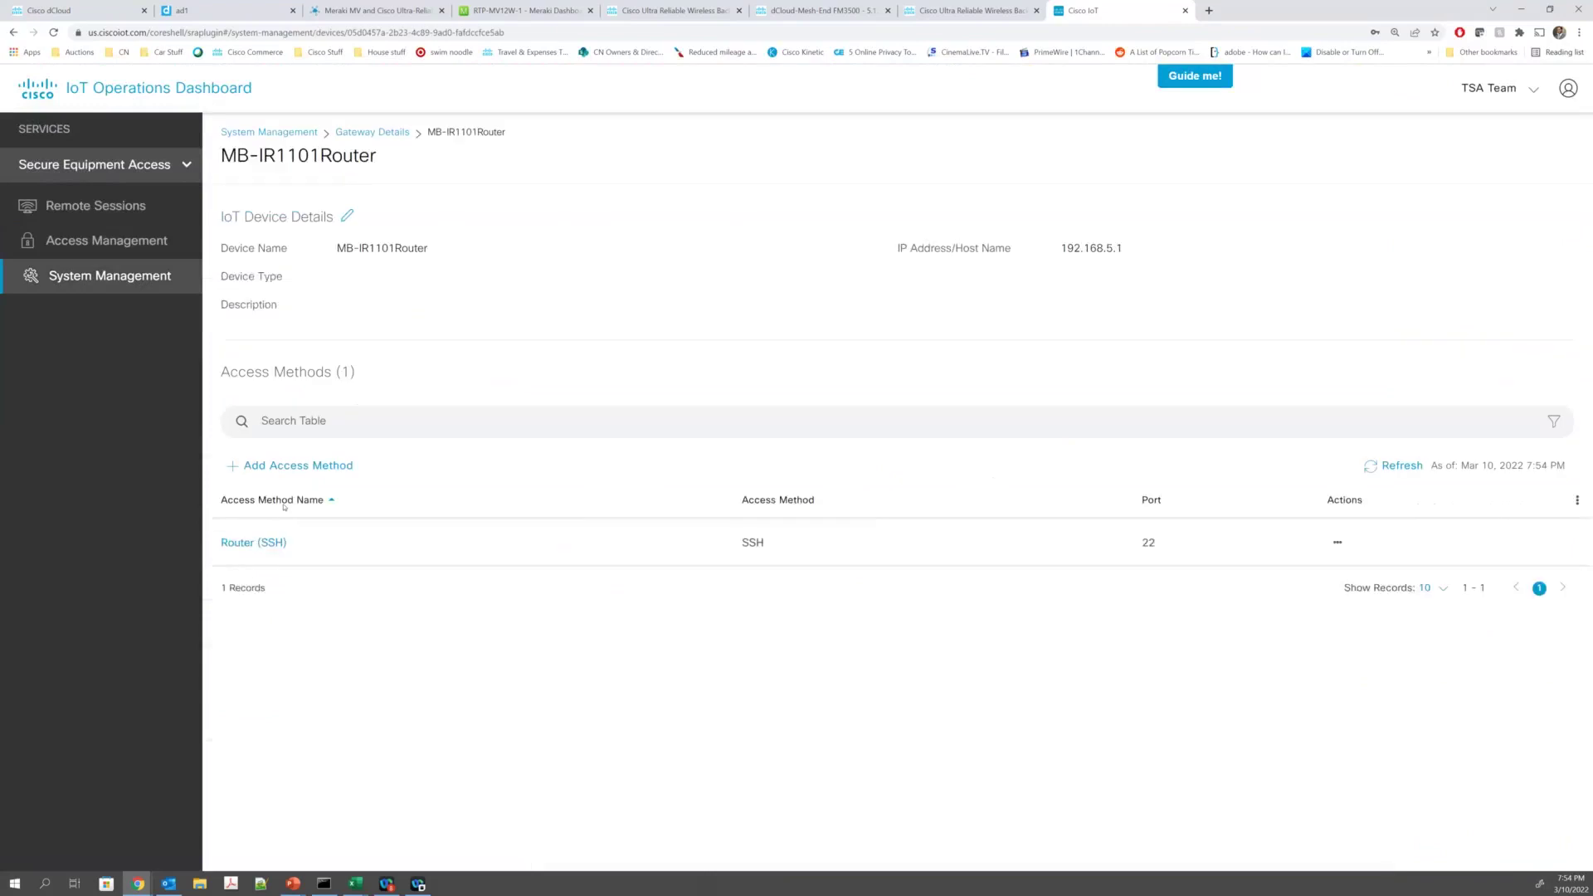
Step: Review the access methods that can be added to MB-IR1101Router, such as RDP, VNC and Web App, without adding one
left_click(299, 466)
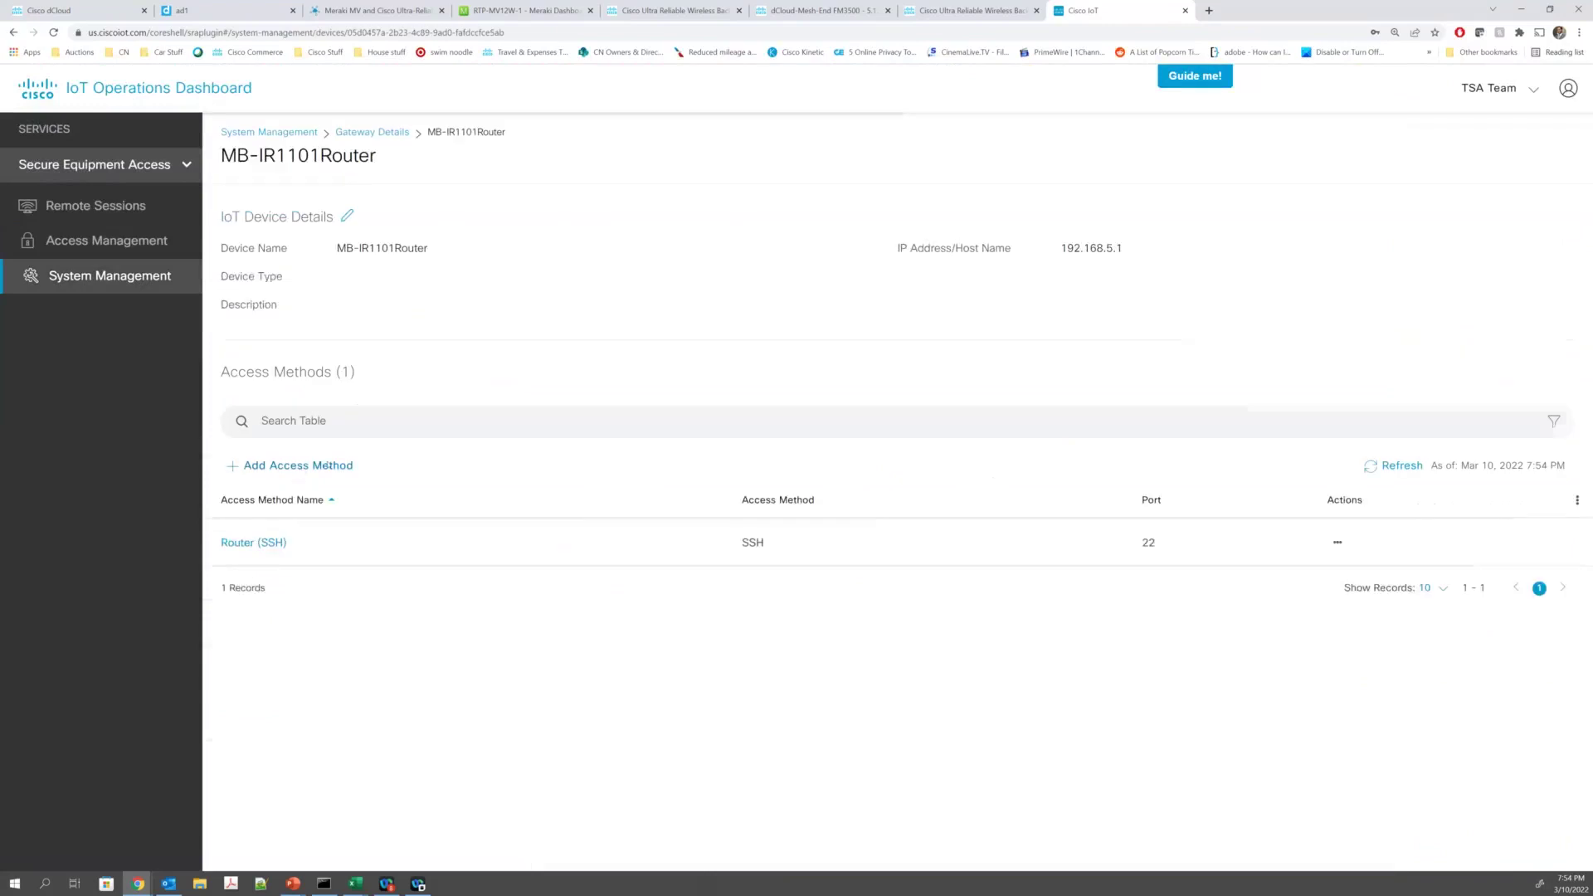
left_click(965, 361)
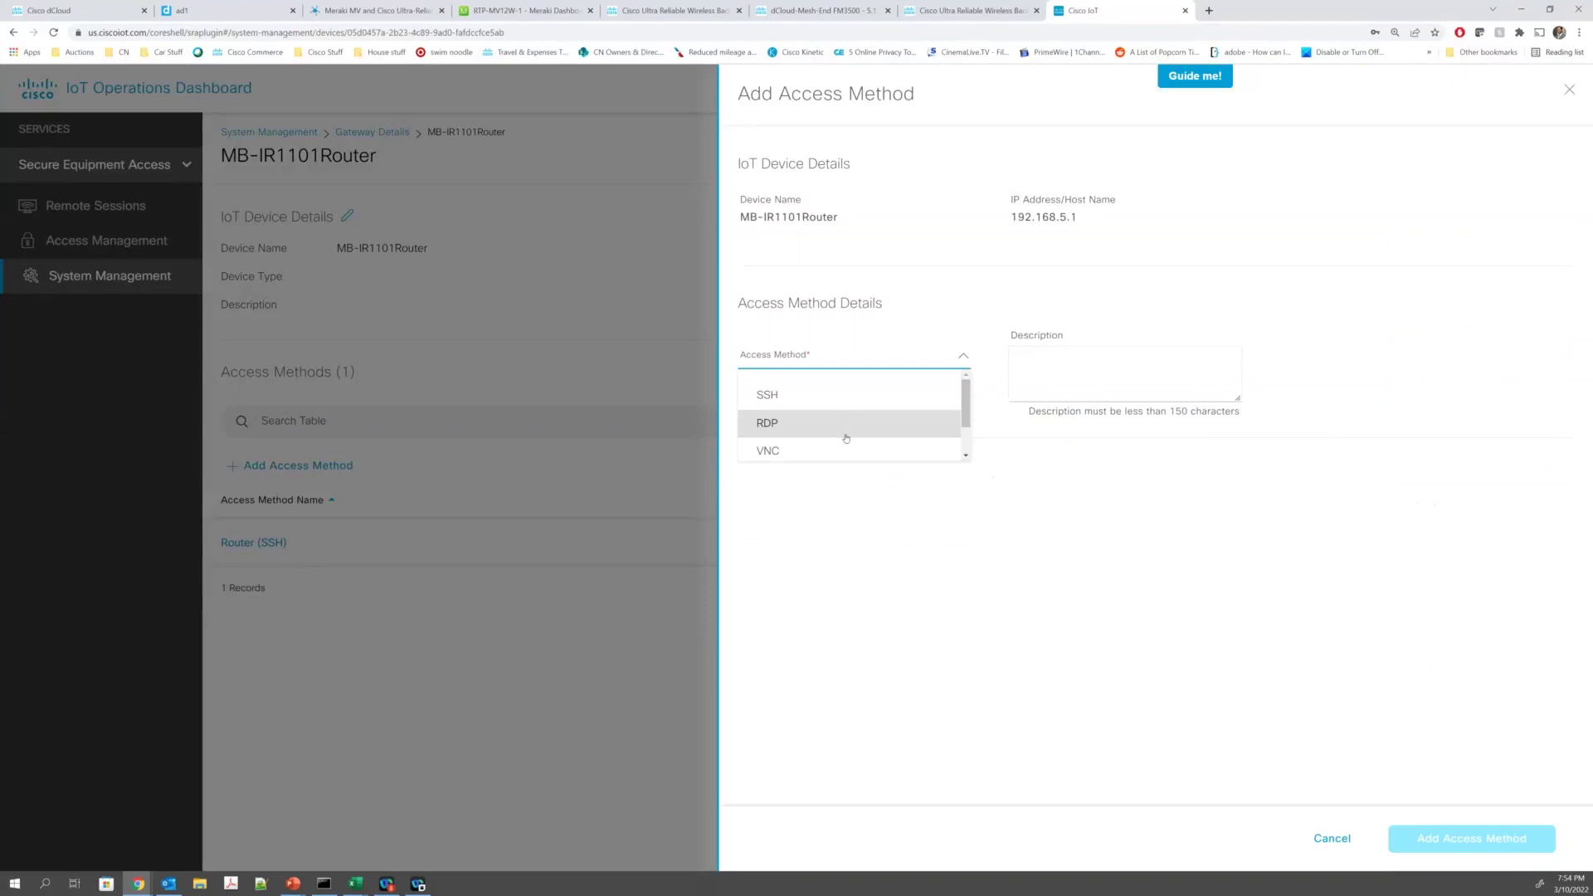
scroll(846, 438, "down", 1)
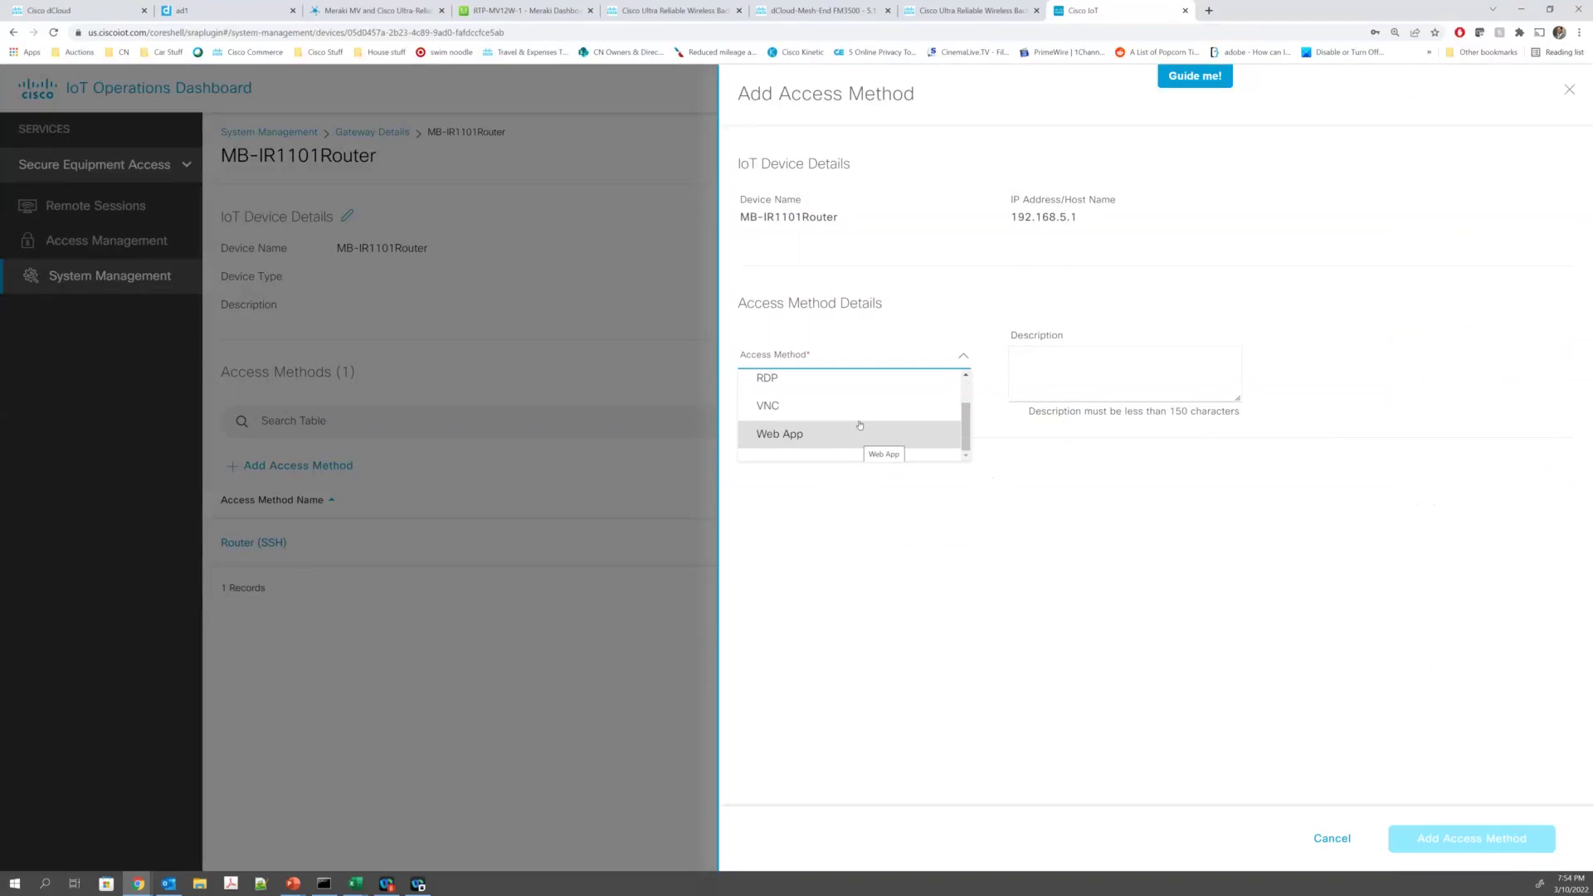
scroll(855, 425, "up", 1)
scroll(842, 419, "down", 1)
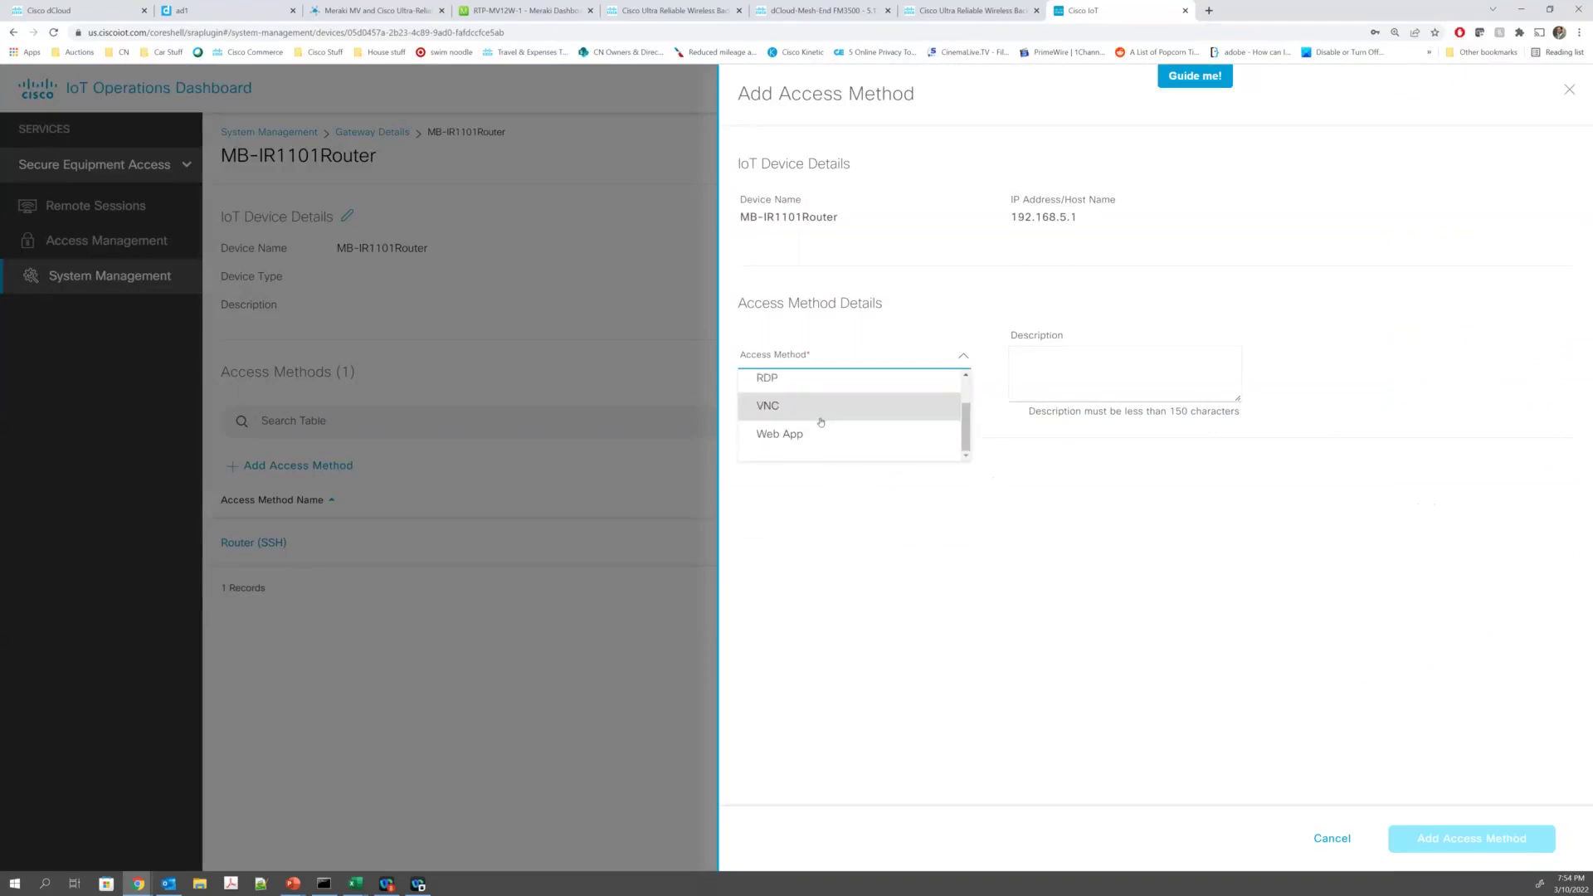
left_click(613, 618)
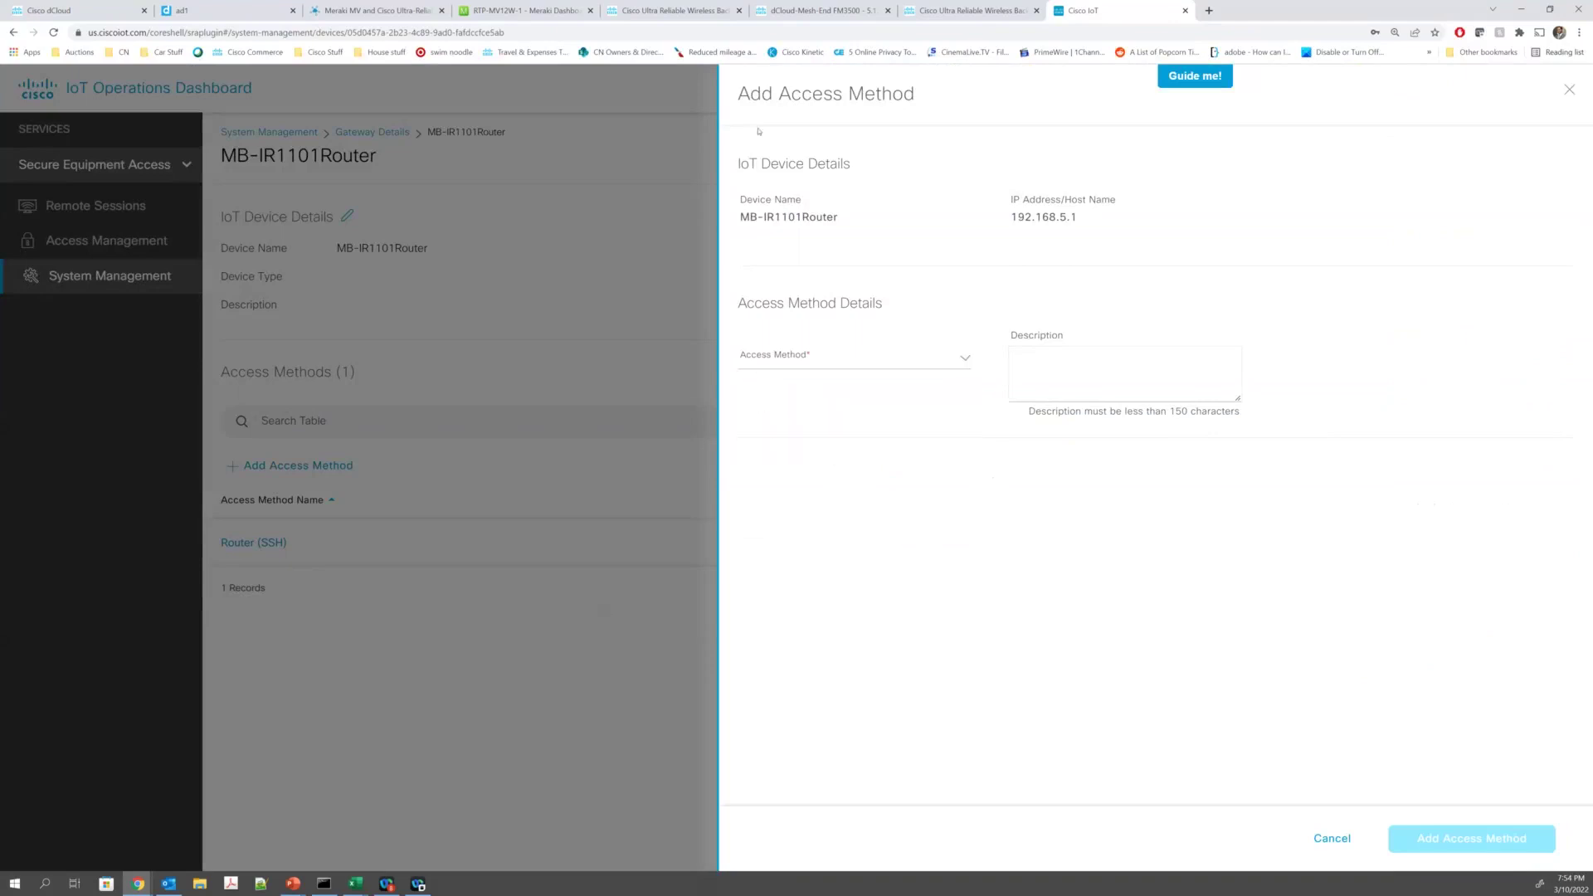
left_click(1321, 835)
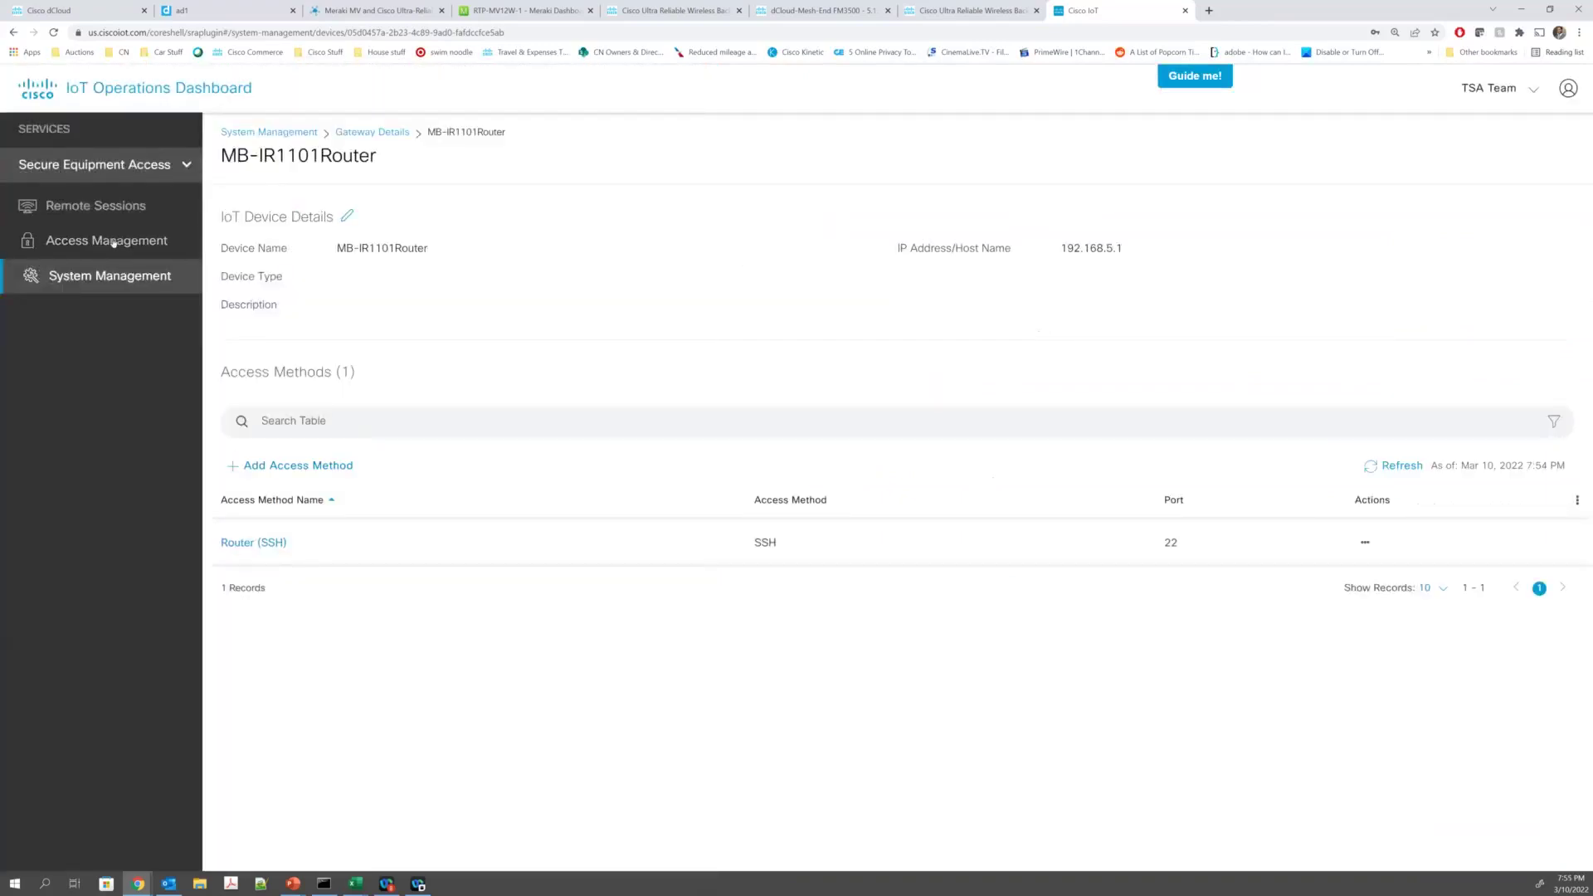
Step: Revisit the mb1101 gateway's access group in Access Management, and launch the Router (SSH) remote session
left_click(114, 242)
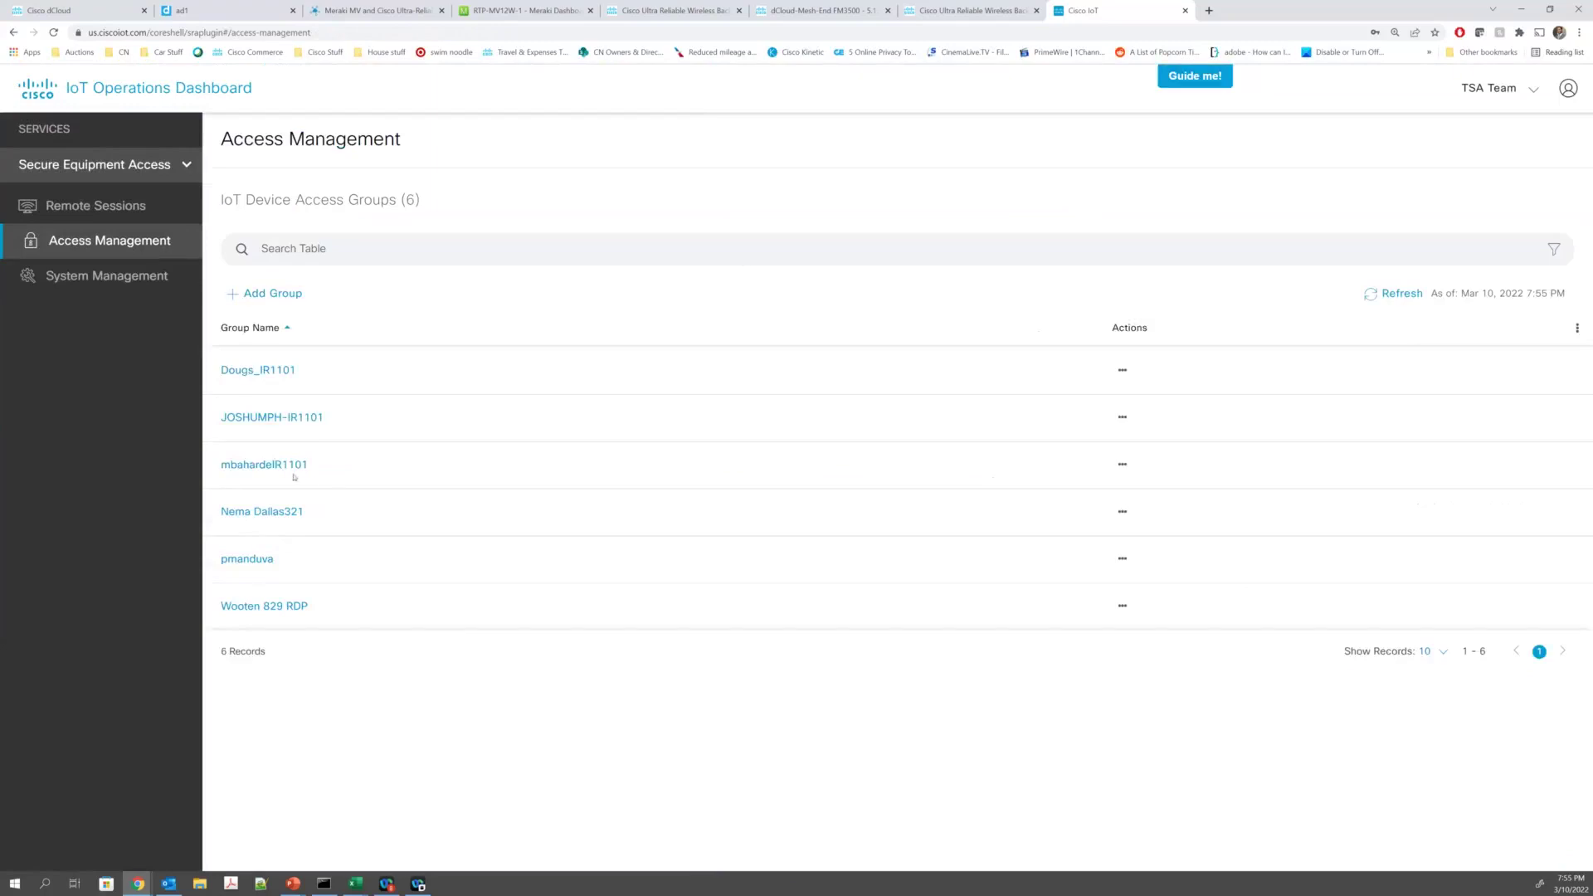
left_click(291, 465)
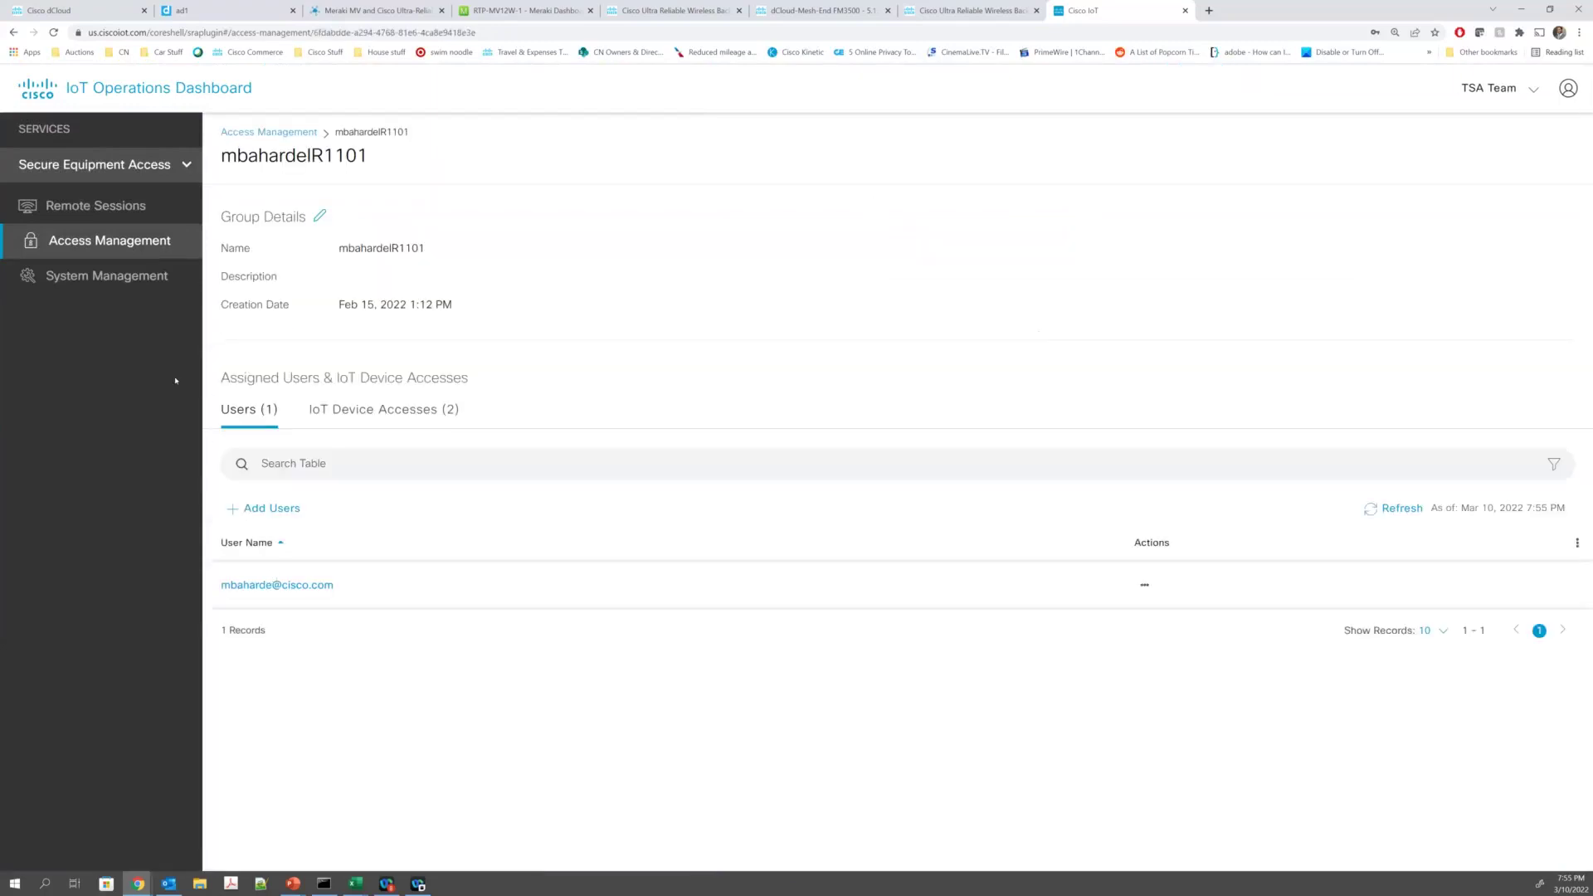
left_click(106, 212)
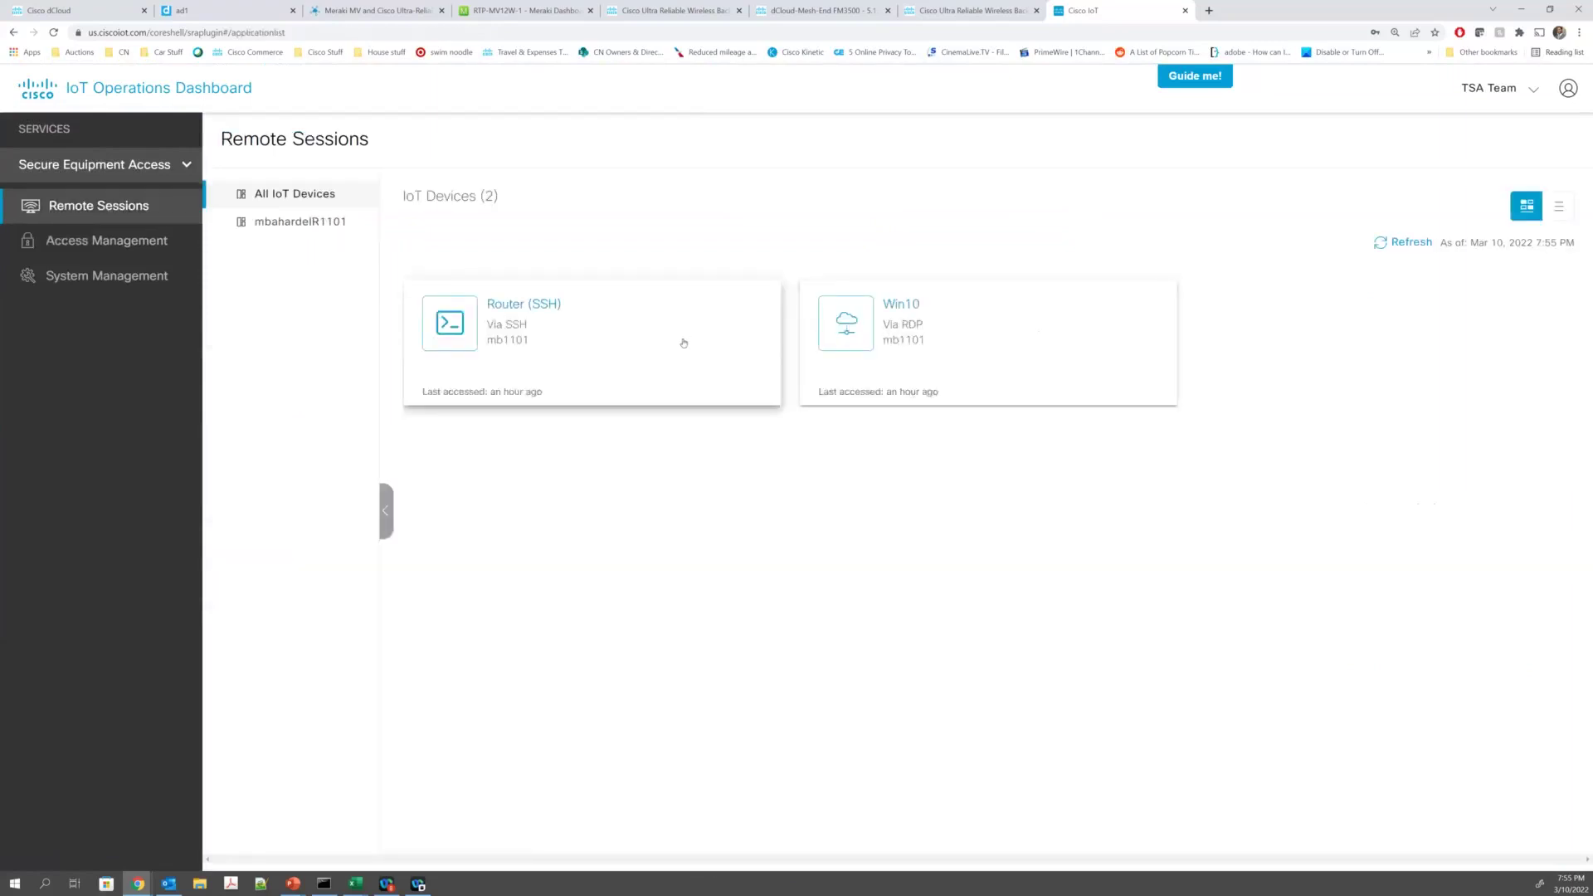
left_click(684, 342)
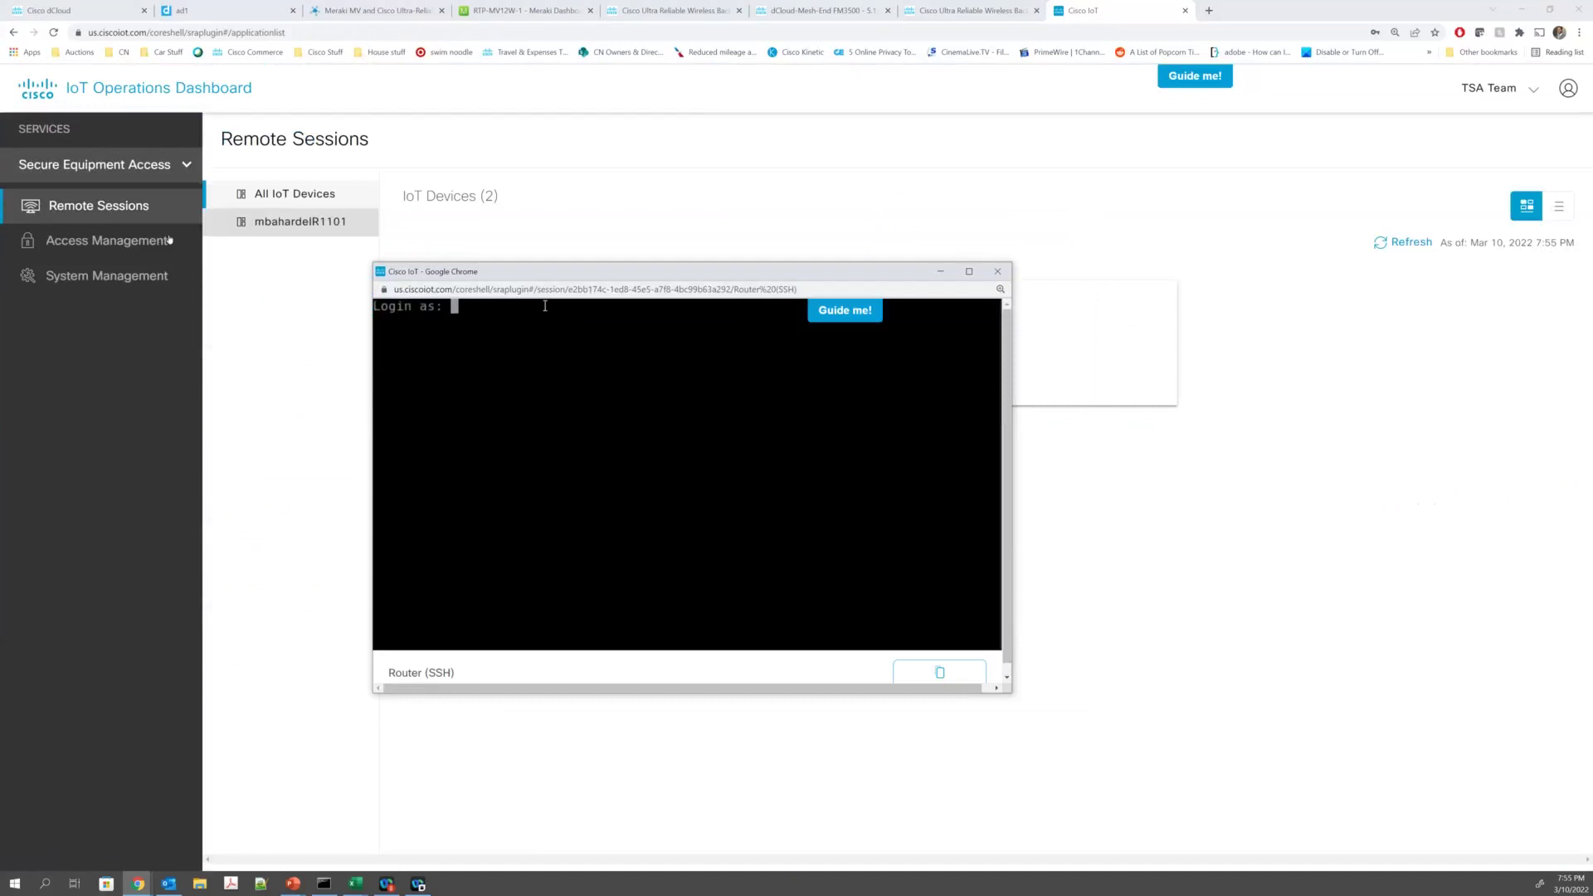
Step: Reveal and select the admin password in the mb1101 device details of the Edge Device Manager inventory
left_click(180, 158)
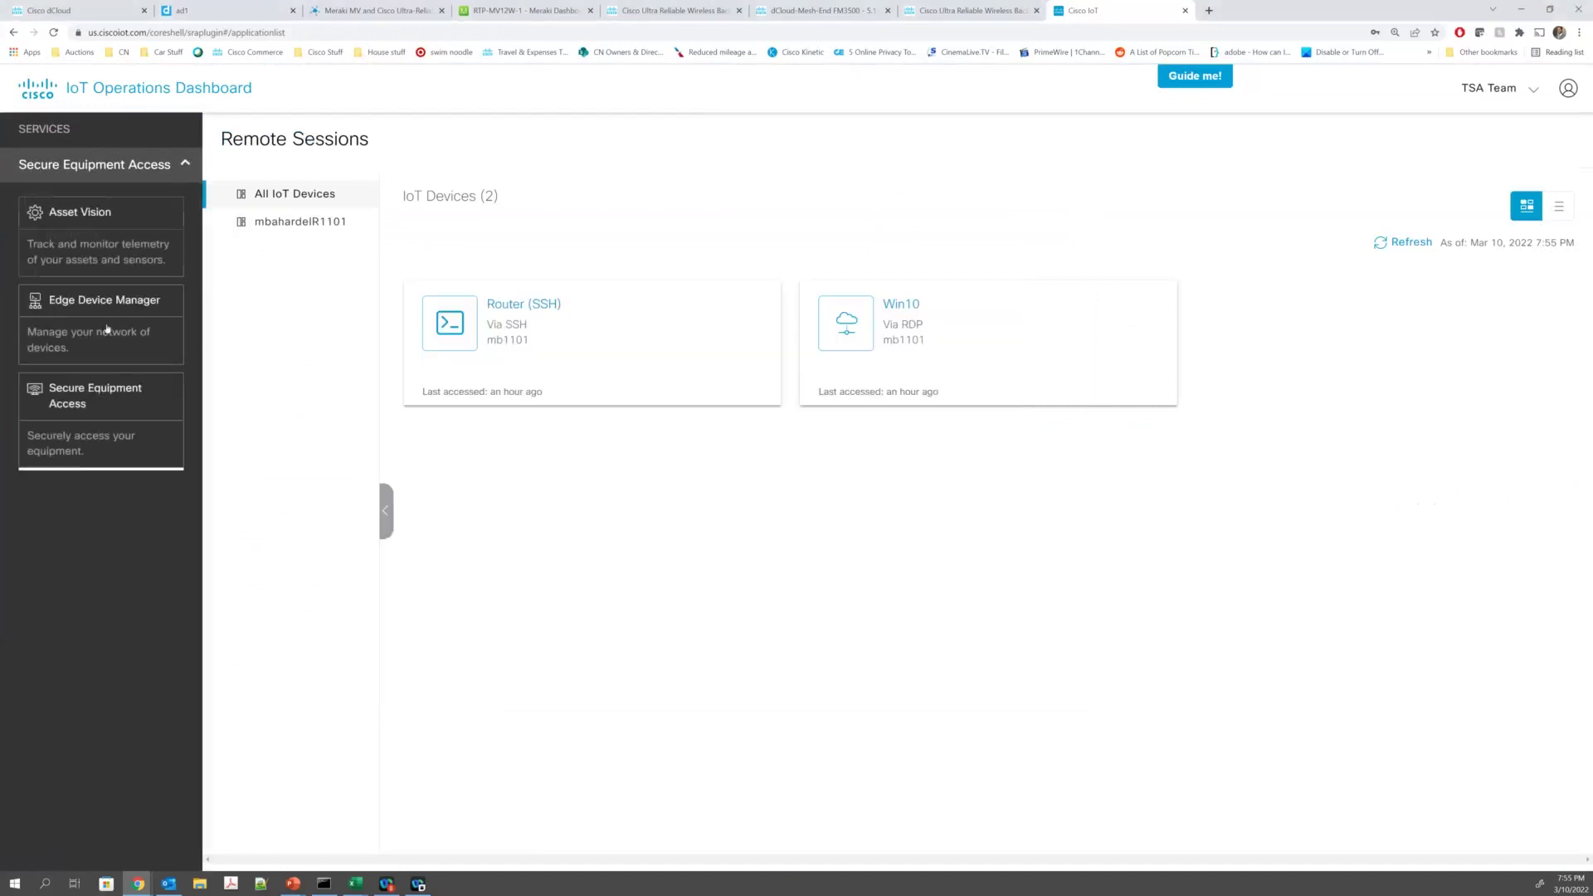
left_click(107, 329)
left_click(83, 240)
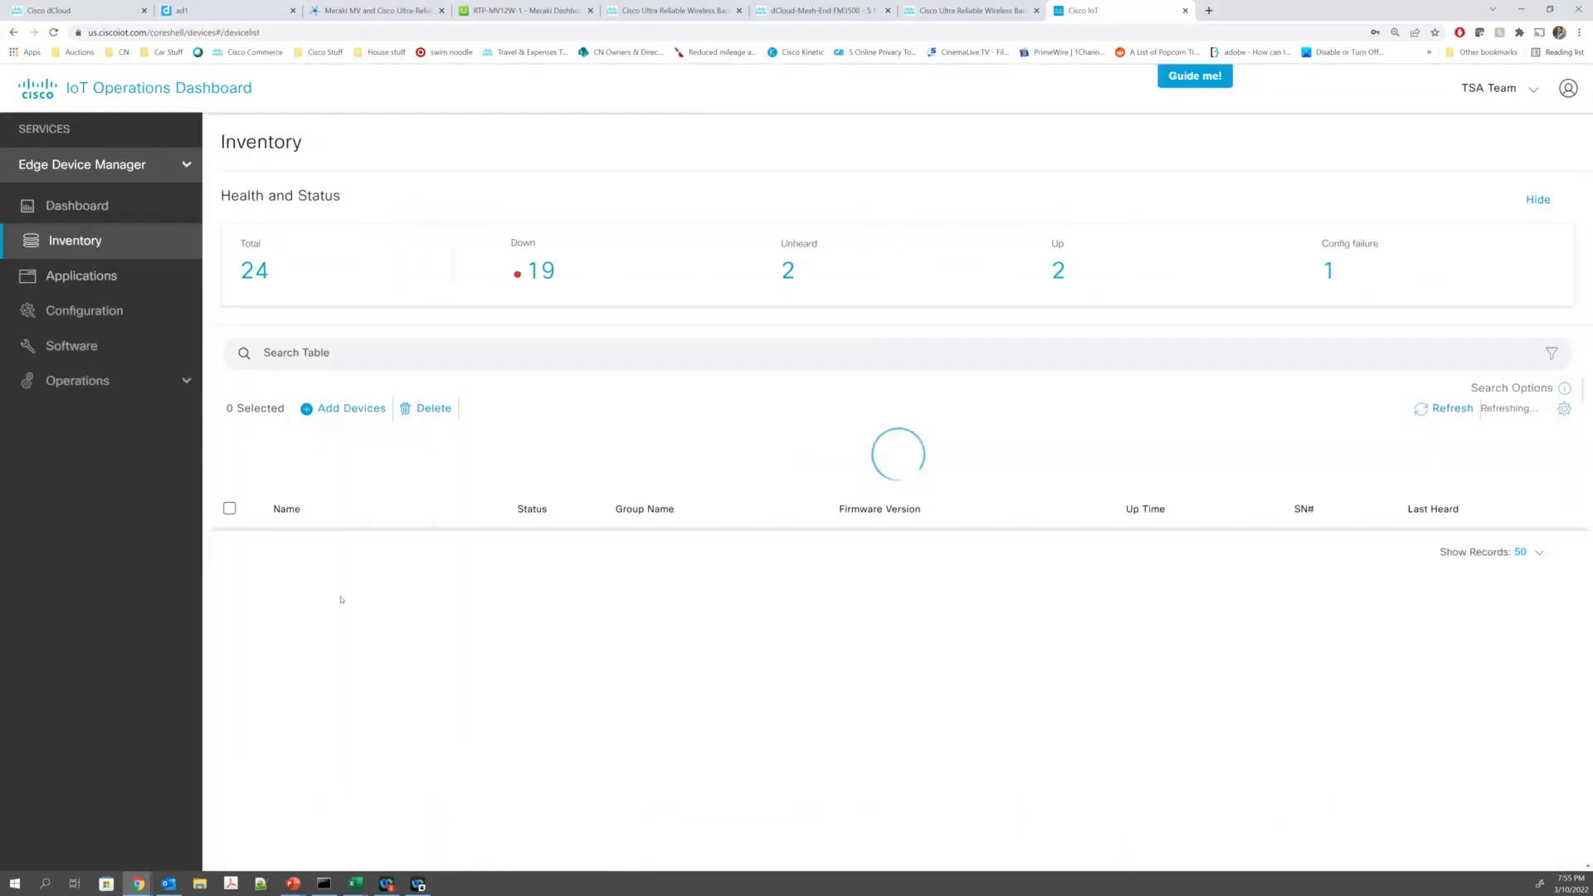
left_click(297, 526)
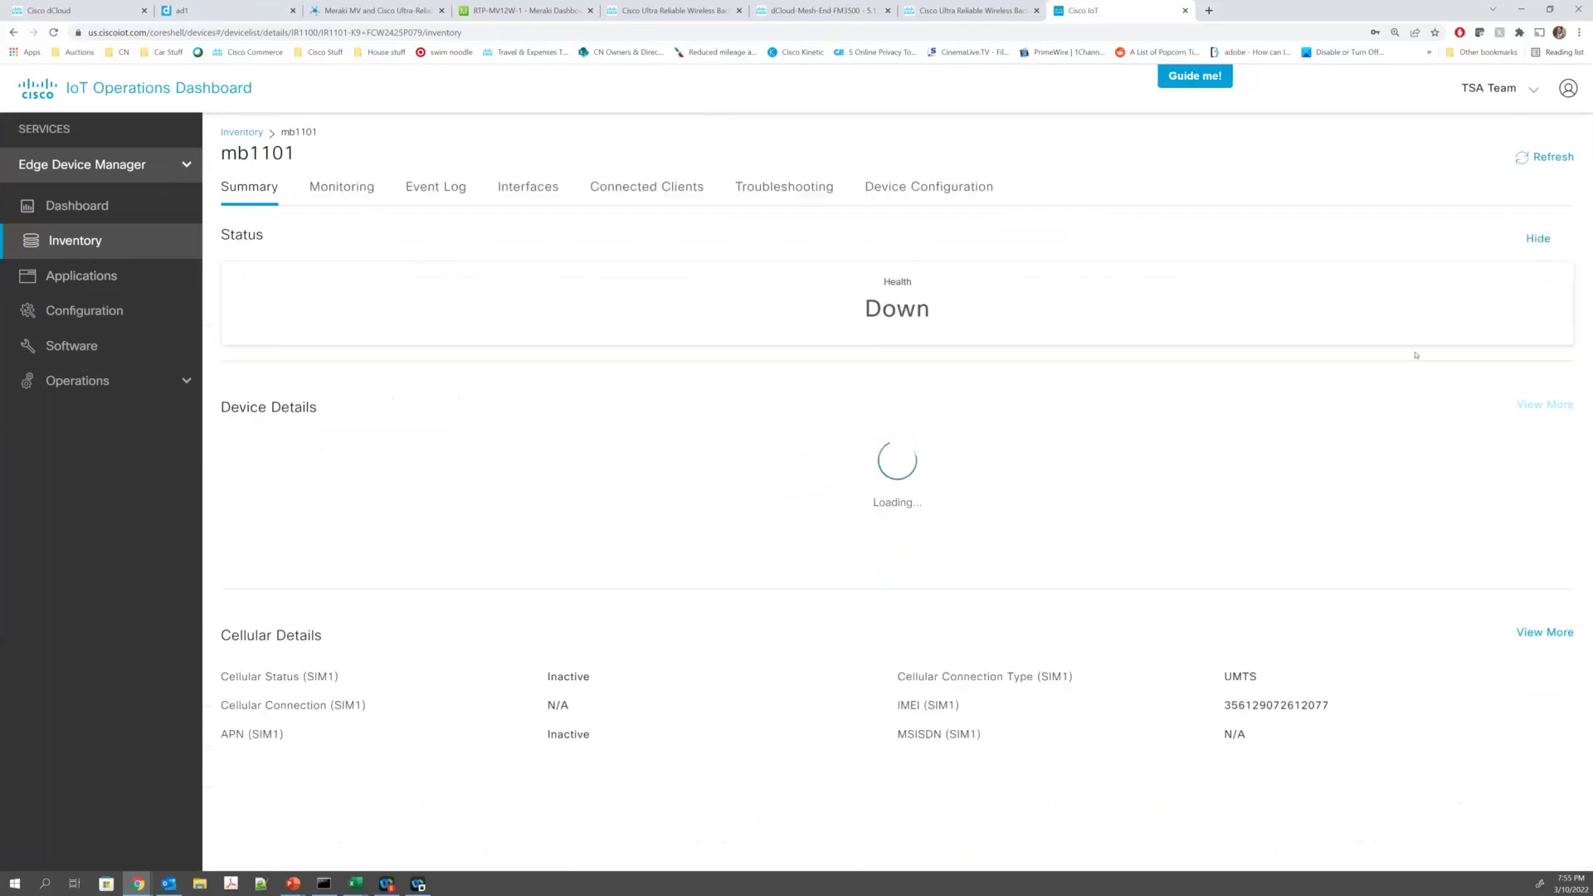
left_click(1546, 406)
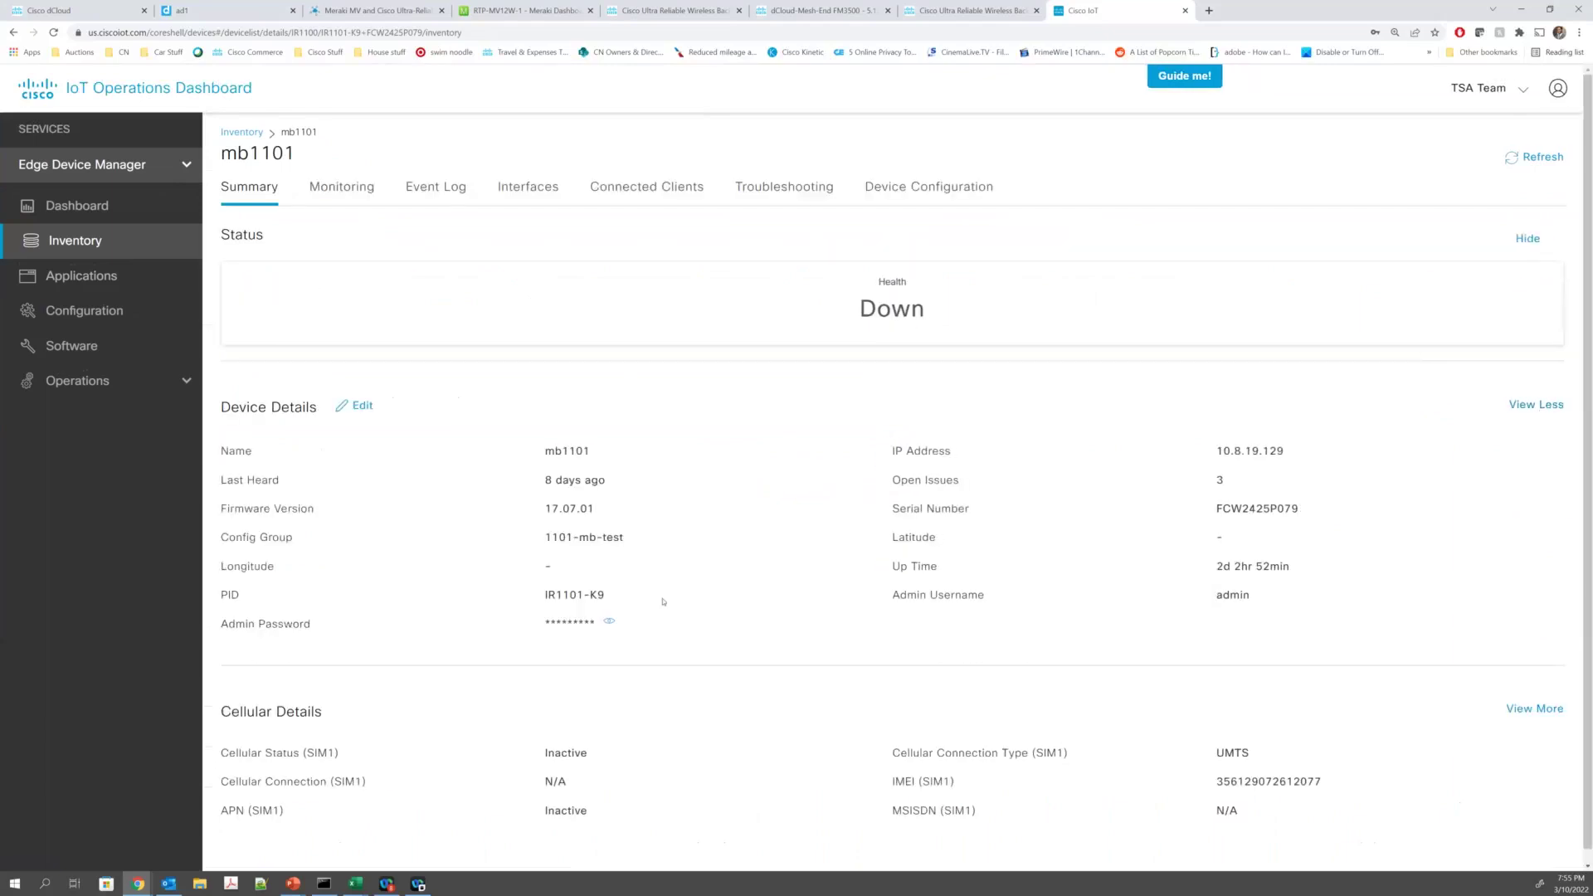
left_click(609, 621)
double_click(590, 620)
Step: Return to the Secure Equipment Access service and reopen the Router (SSH) remote session at its login prompt
left_click(175, 180)
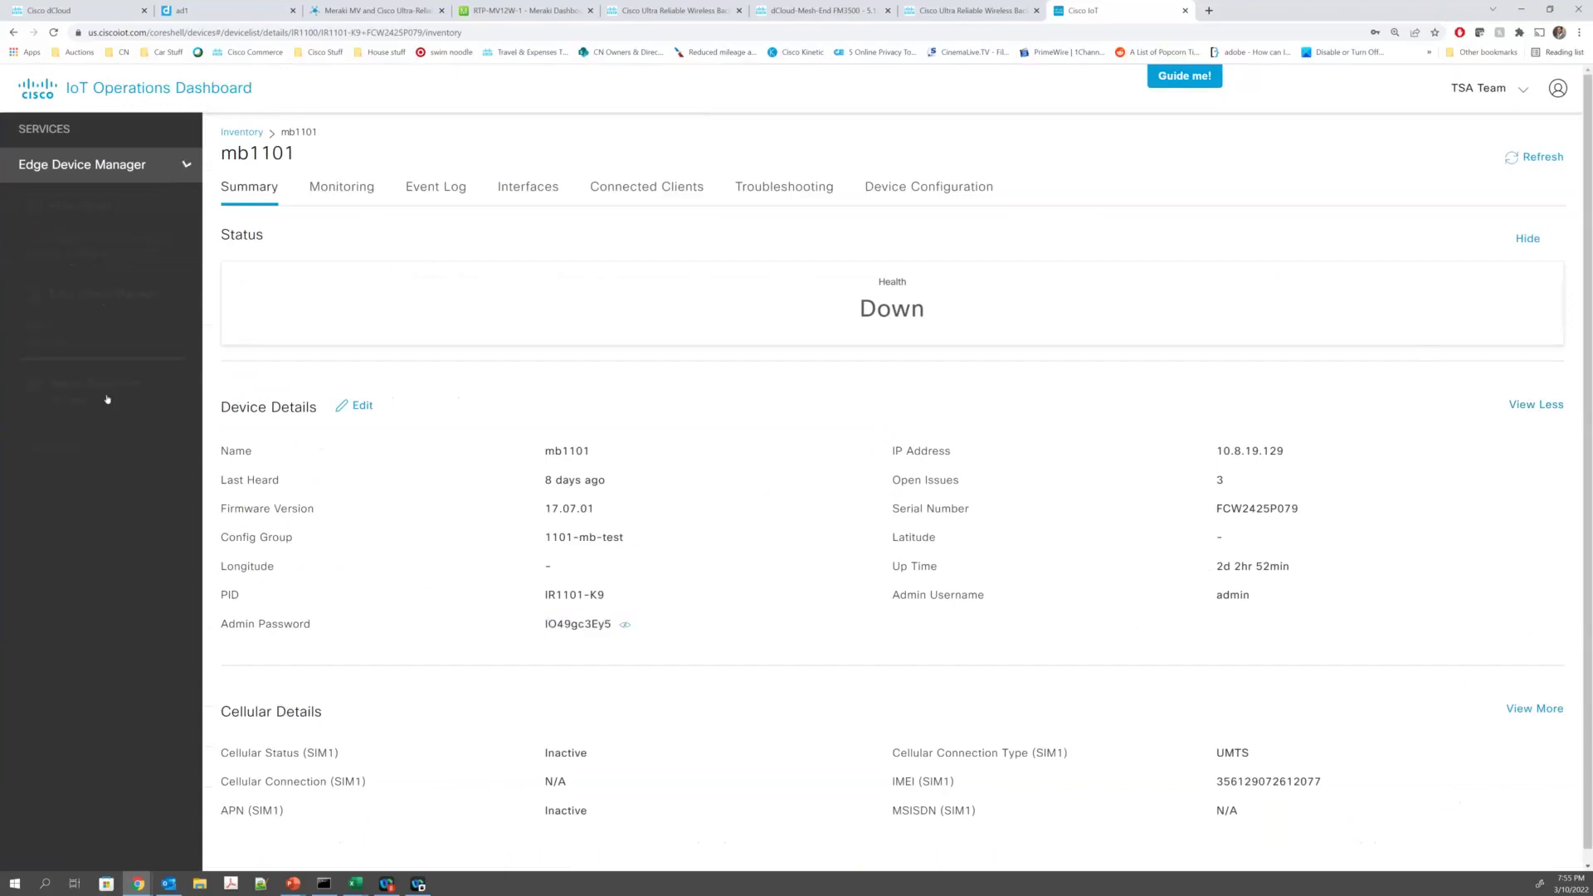
left_click(107, 399)
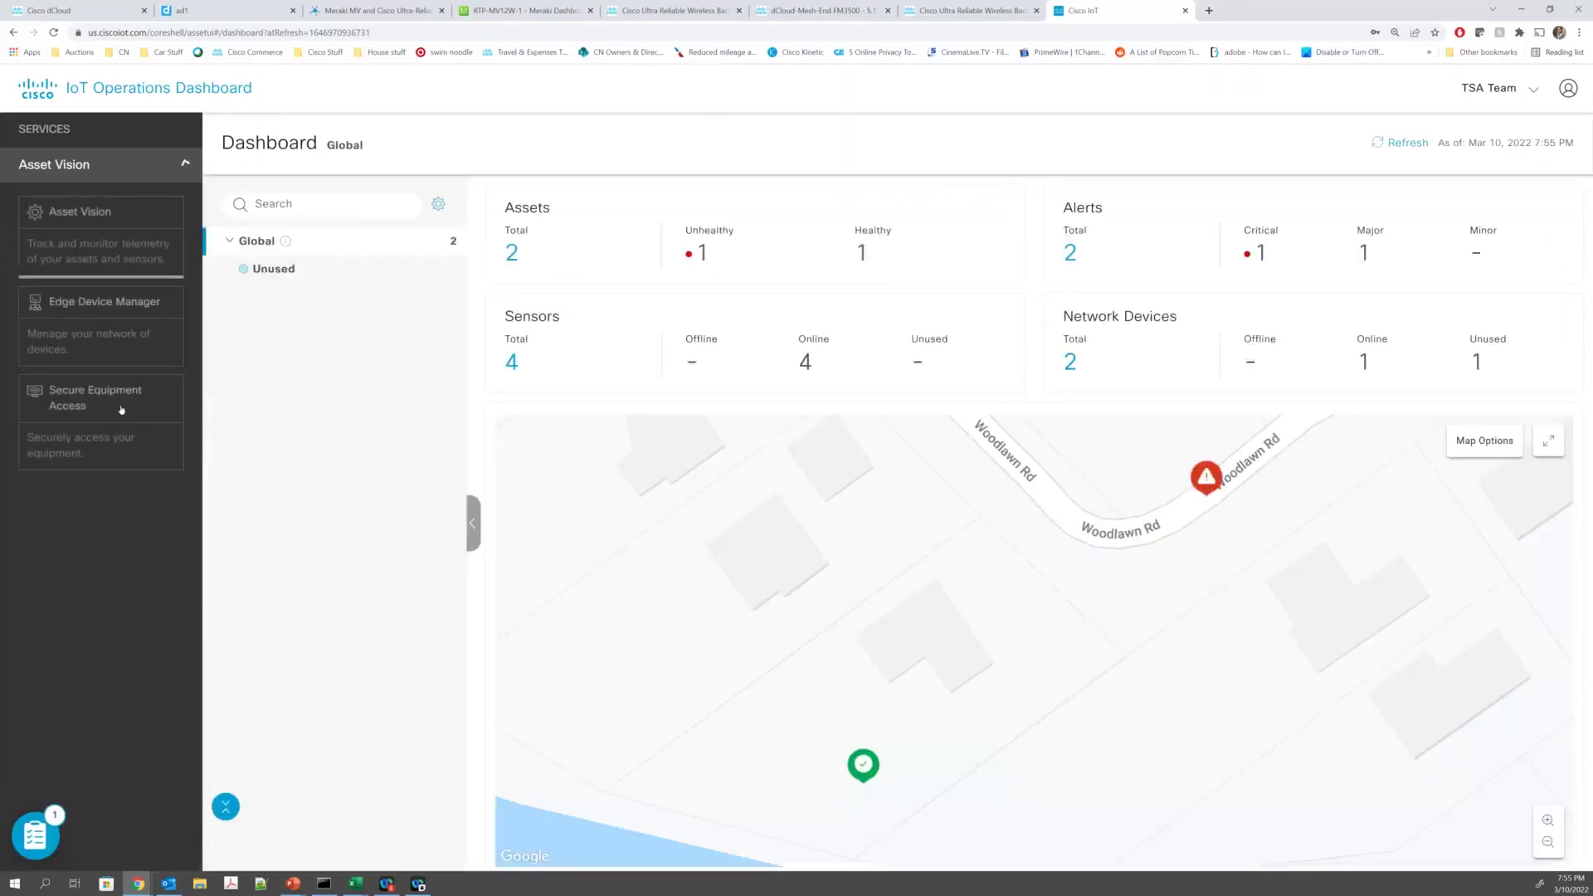
left_click(121, 410)
left_click(546, 345)
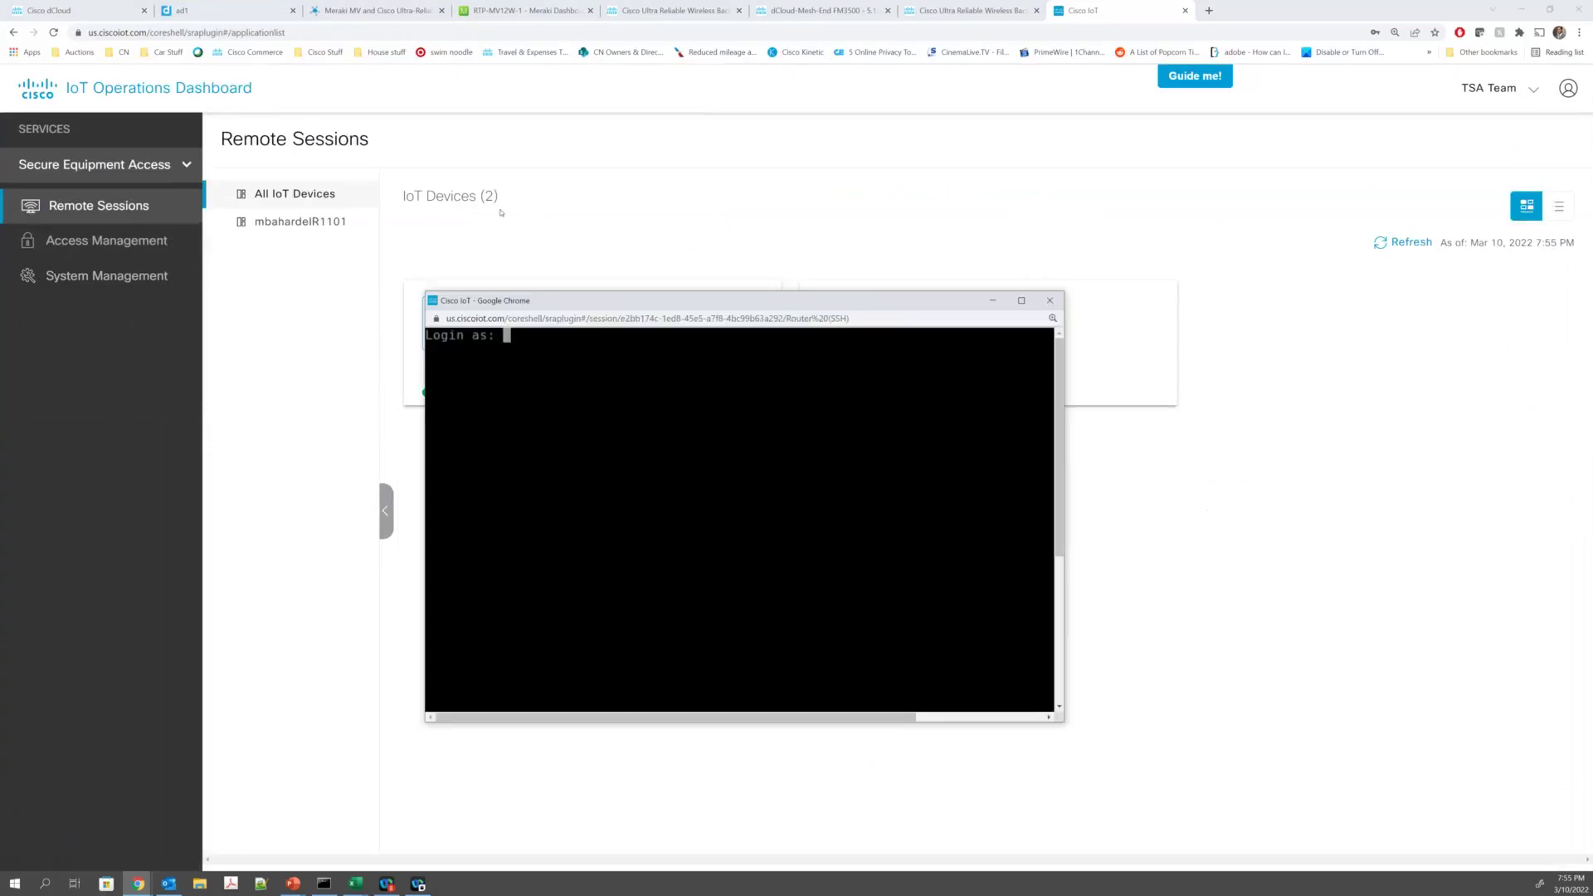
Step: Log in to the router's SSH session as admin with the copied account password and reach the device prompt
type("admin")
key("Return")
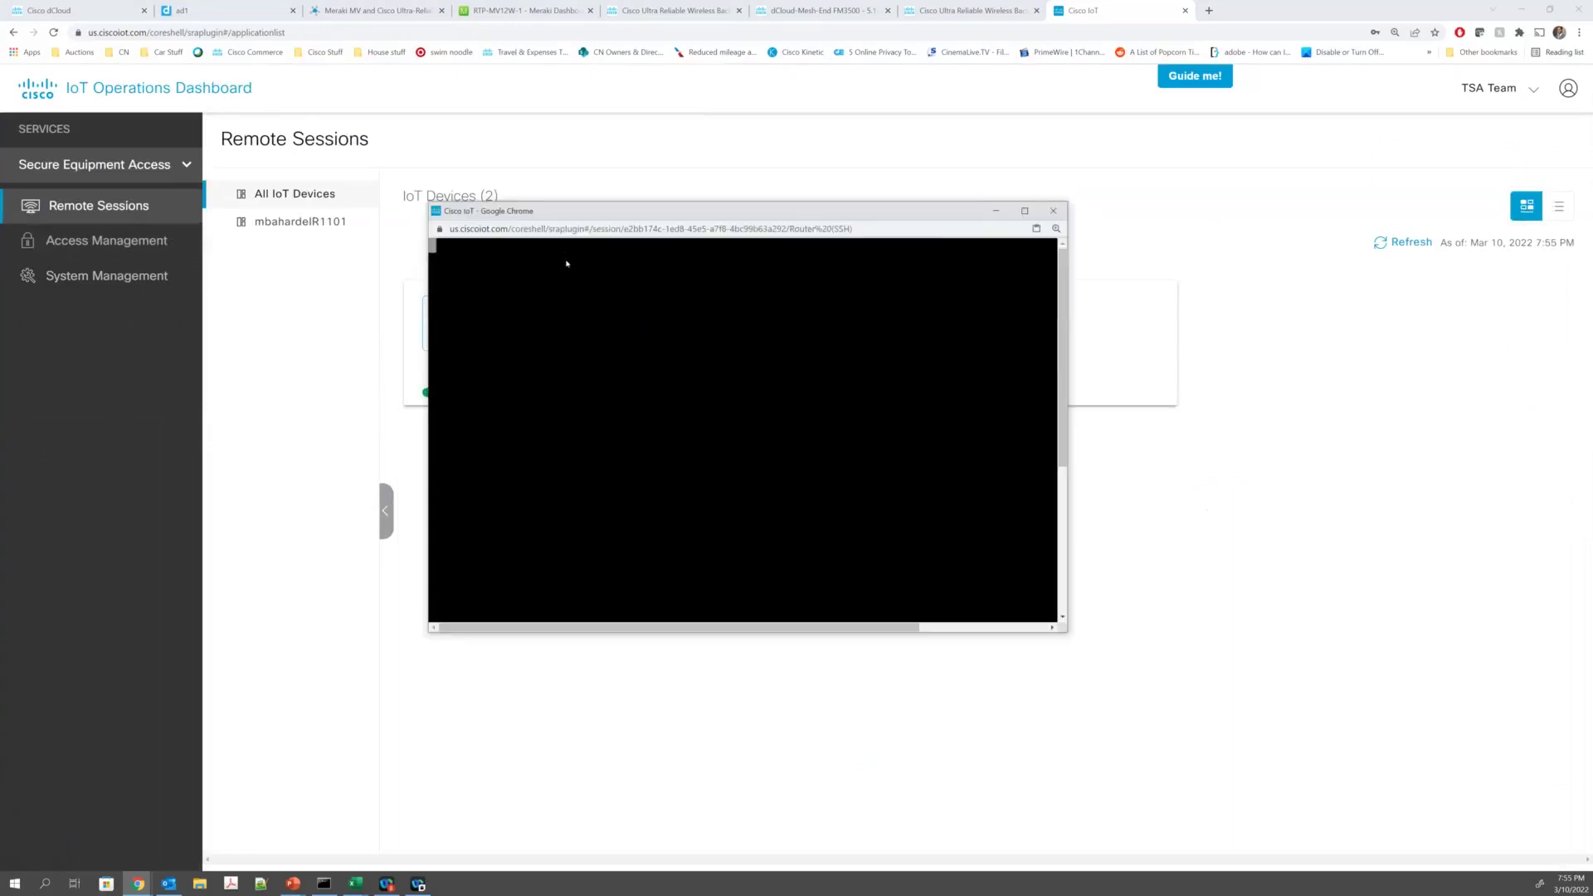
key("ctrl+v")
key("Return")
key("Return")
key("Return")
key("Return")
Step: Display the router's brief IP interface summary with show ip int br and shift the SSH window aside slightly
type("show ip itnbr")
key("Return")
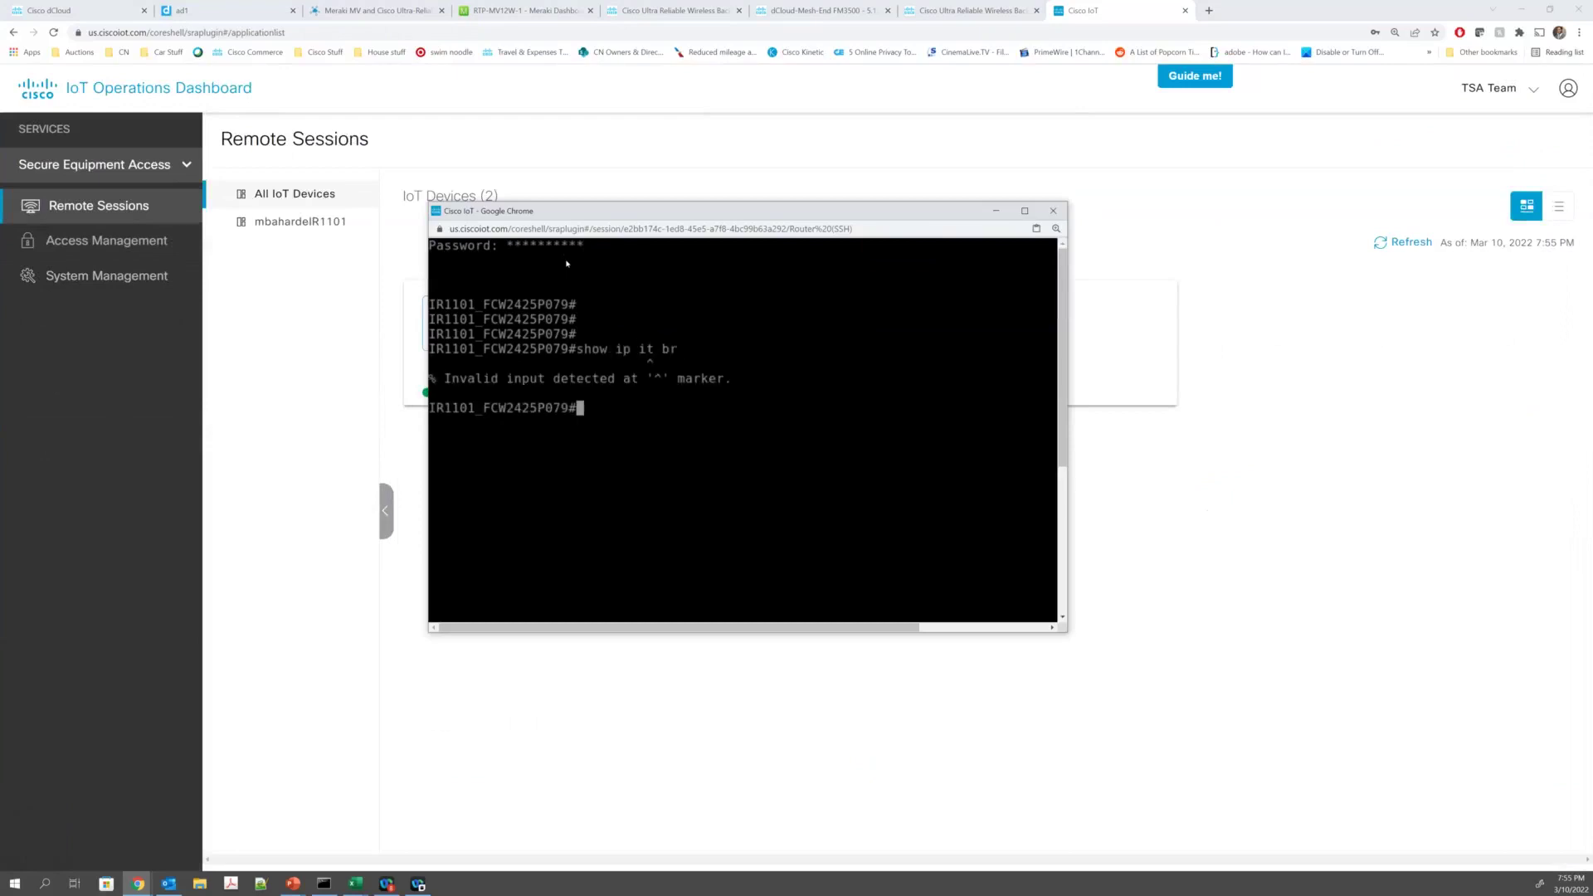
type("show ip int br")
key("Return")
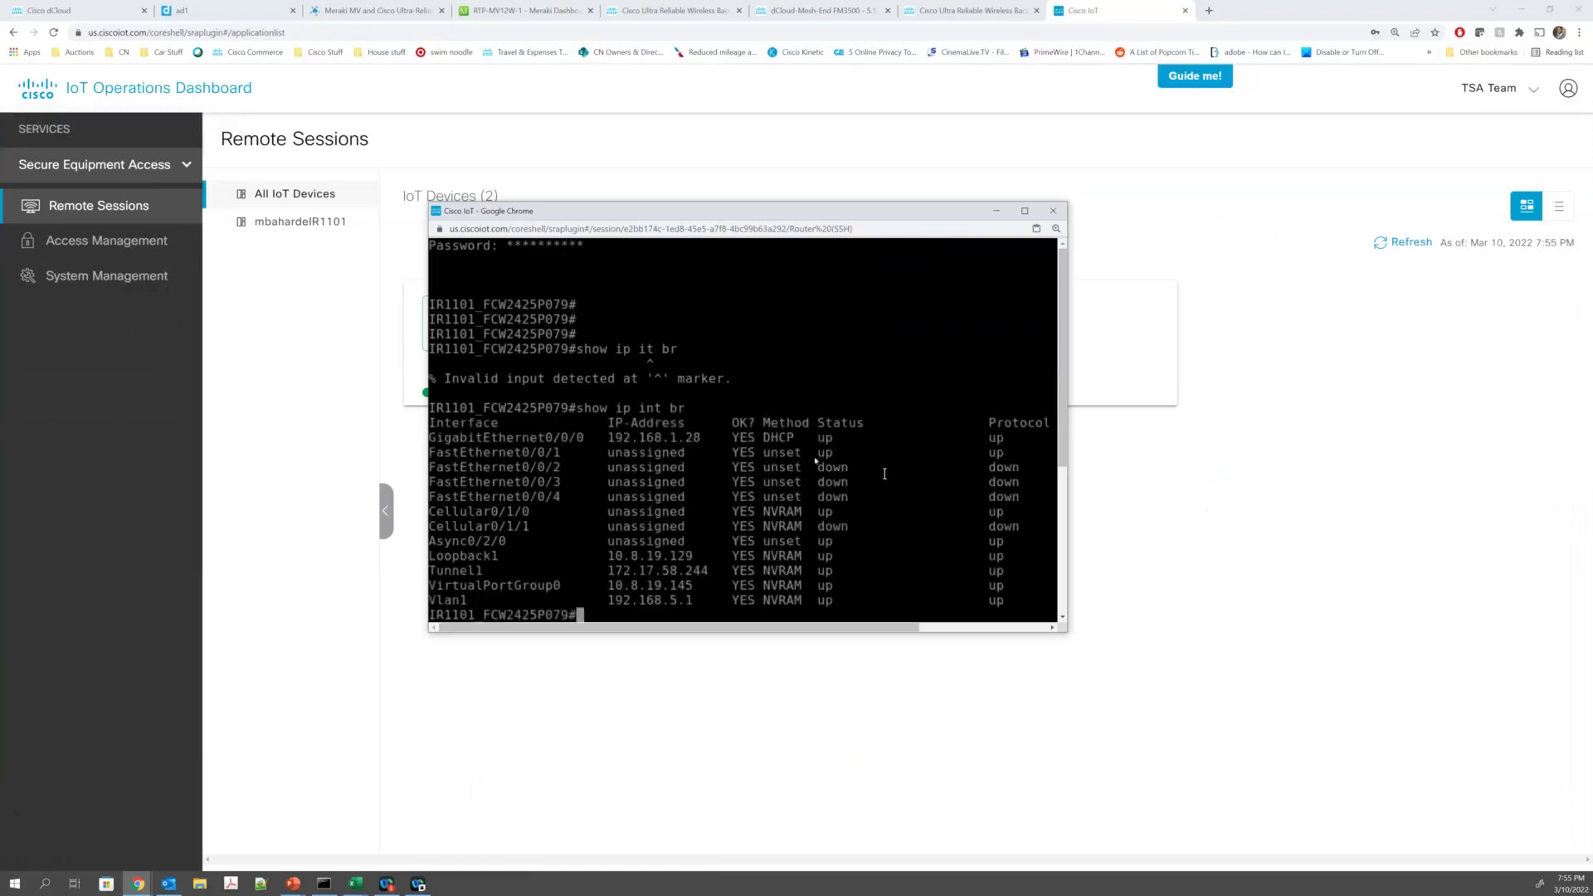
left_click_drag(769, 214, 733, 235)
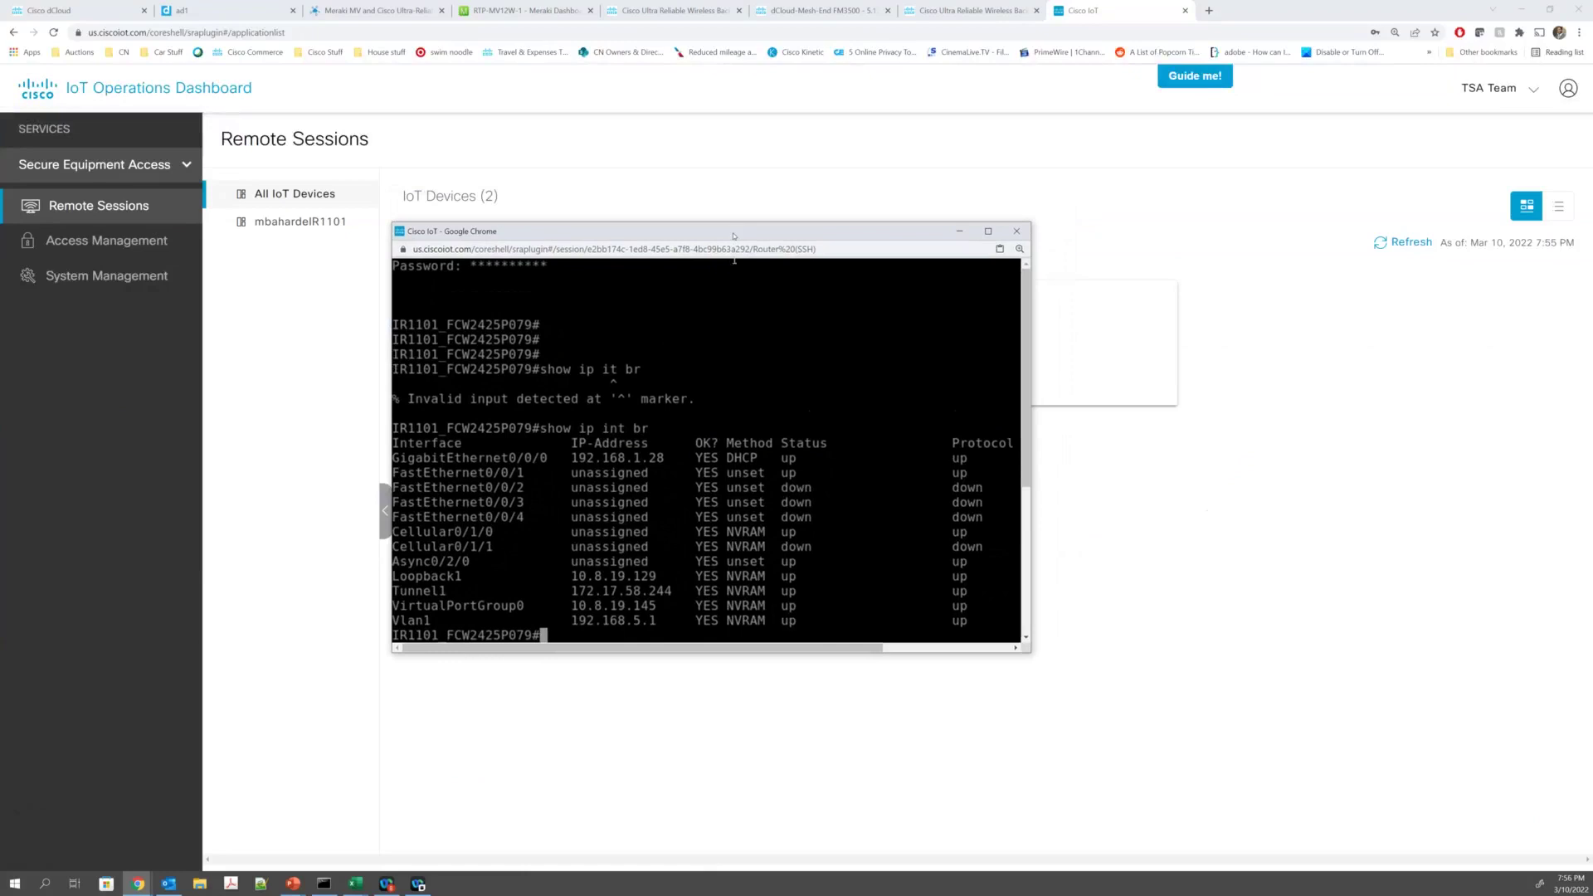
Step: Launch the Win10 RDP remote session, then enlarge and reposition its window so the full desktop fits
left_click(1070, 459)
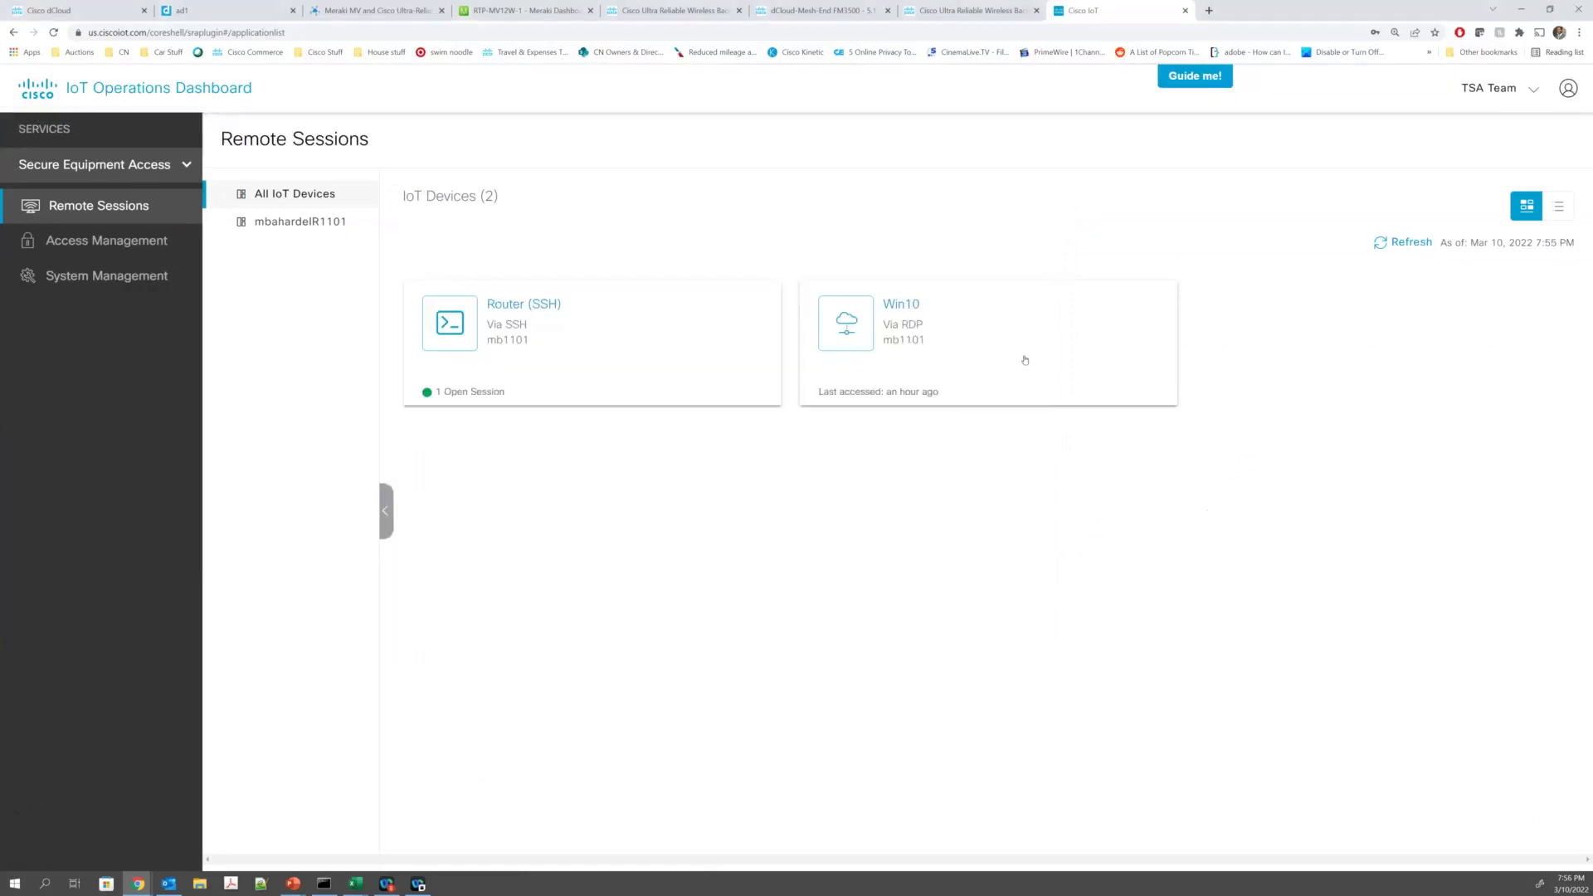
left_click(1022, 383)
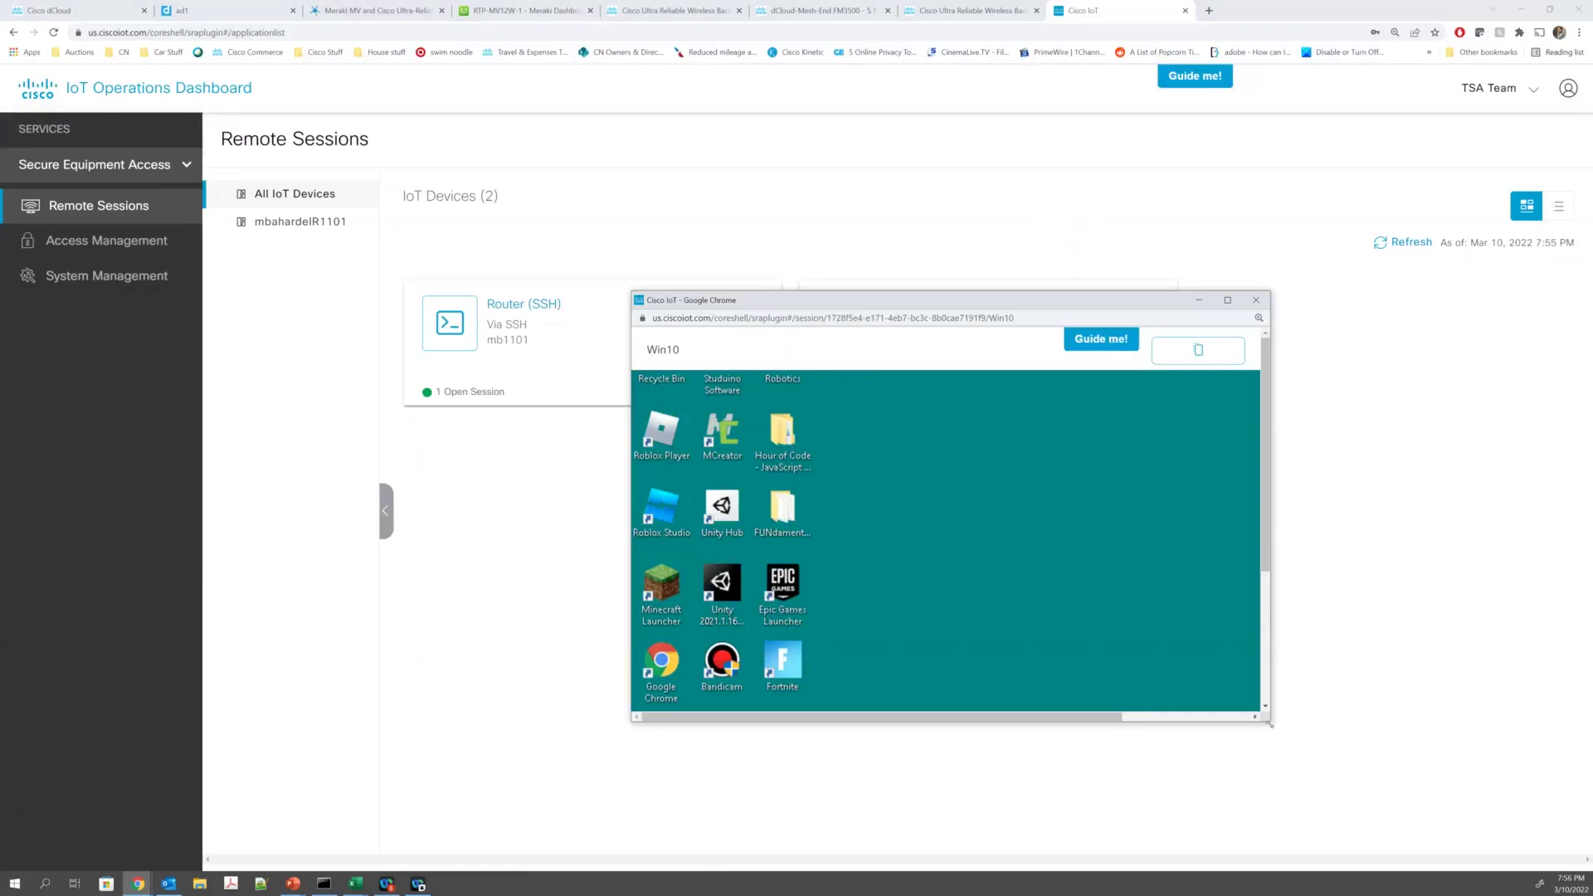
left_click_drag(1270, 724, 1497, 871)
left_click_drag(1082, 10, 905, 76)
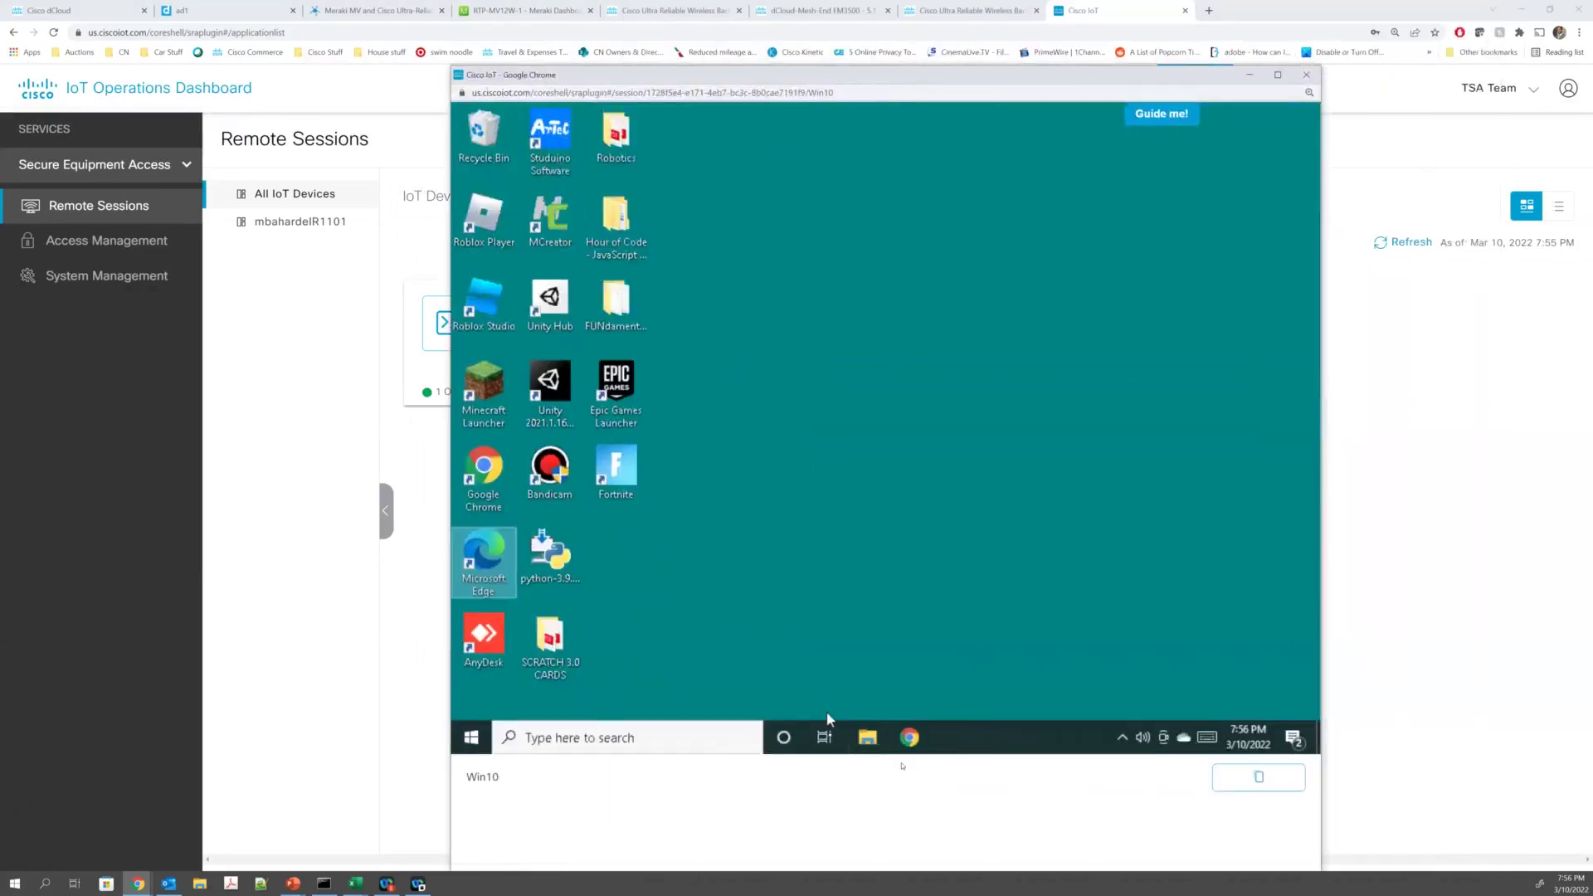
Step: Search for "what time is it" in Microsoft Edge on the remote Win10 desktop, then minimize the session and dashboard windows
double_click(471, 560)
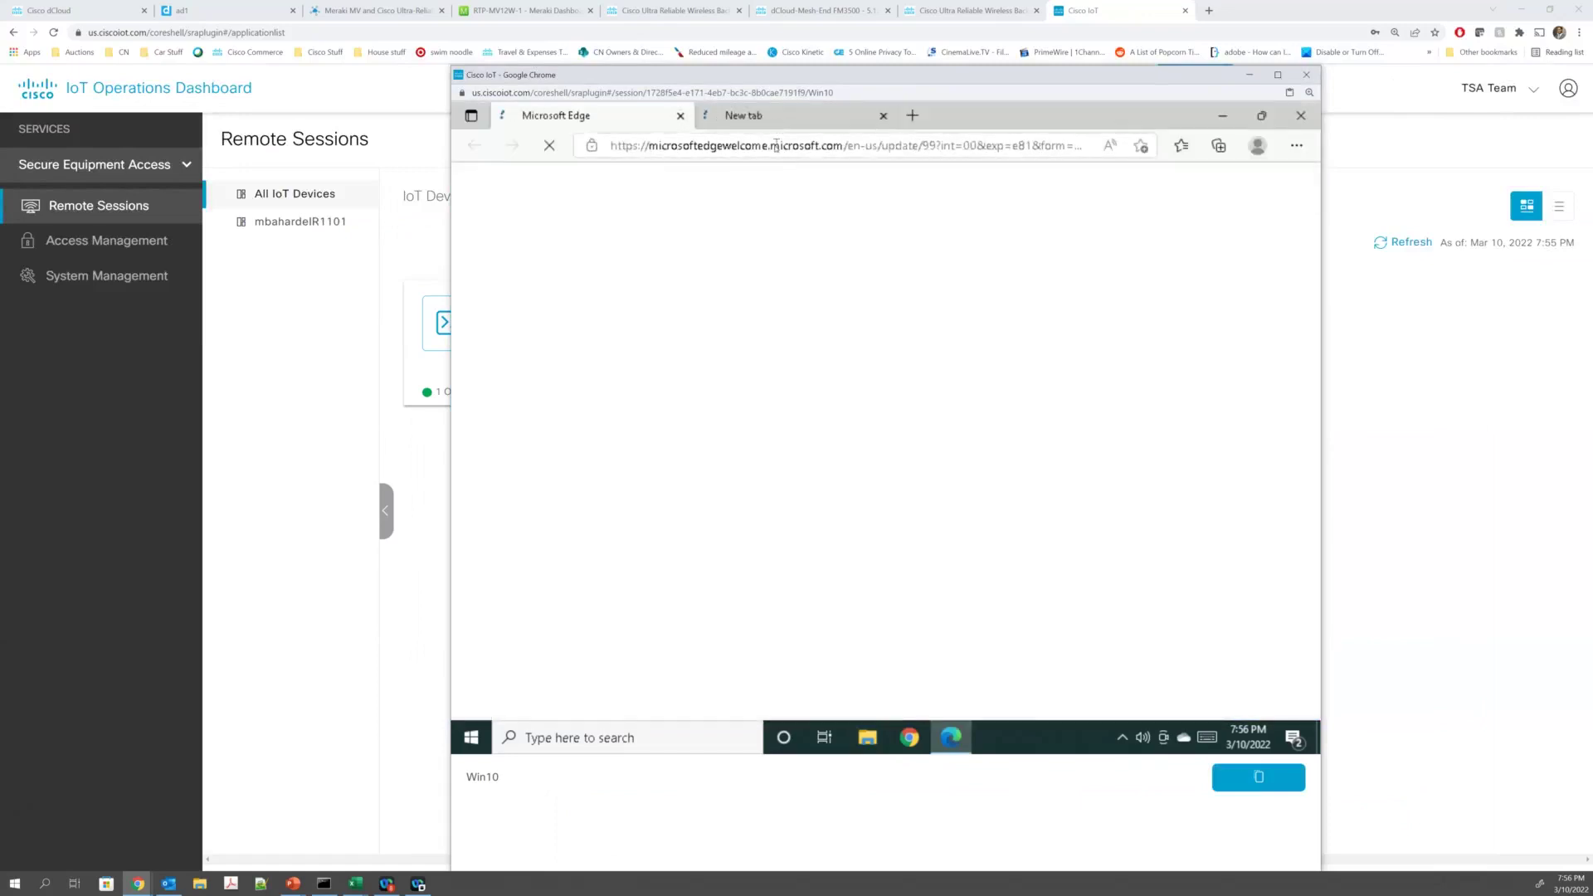
left_click(777, 145)
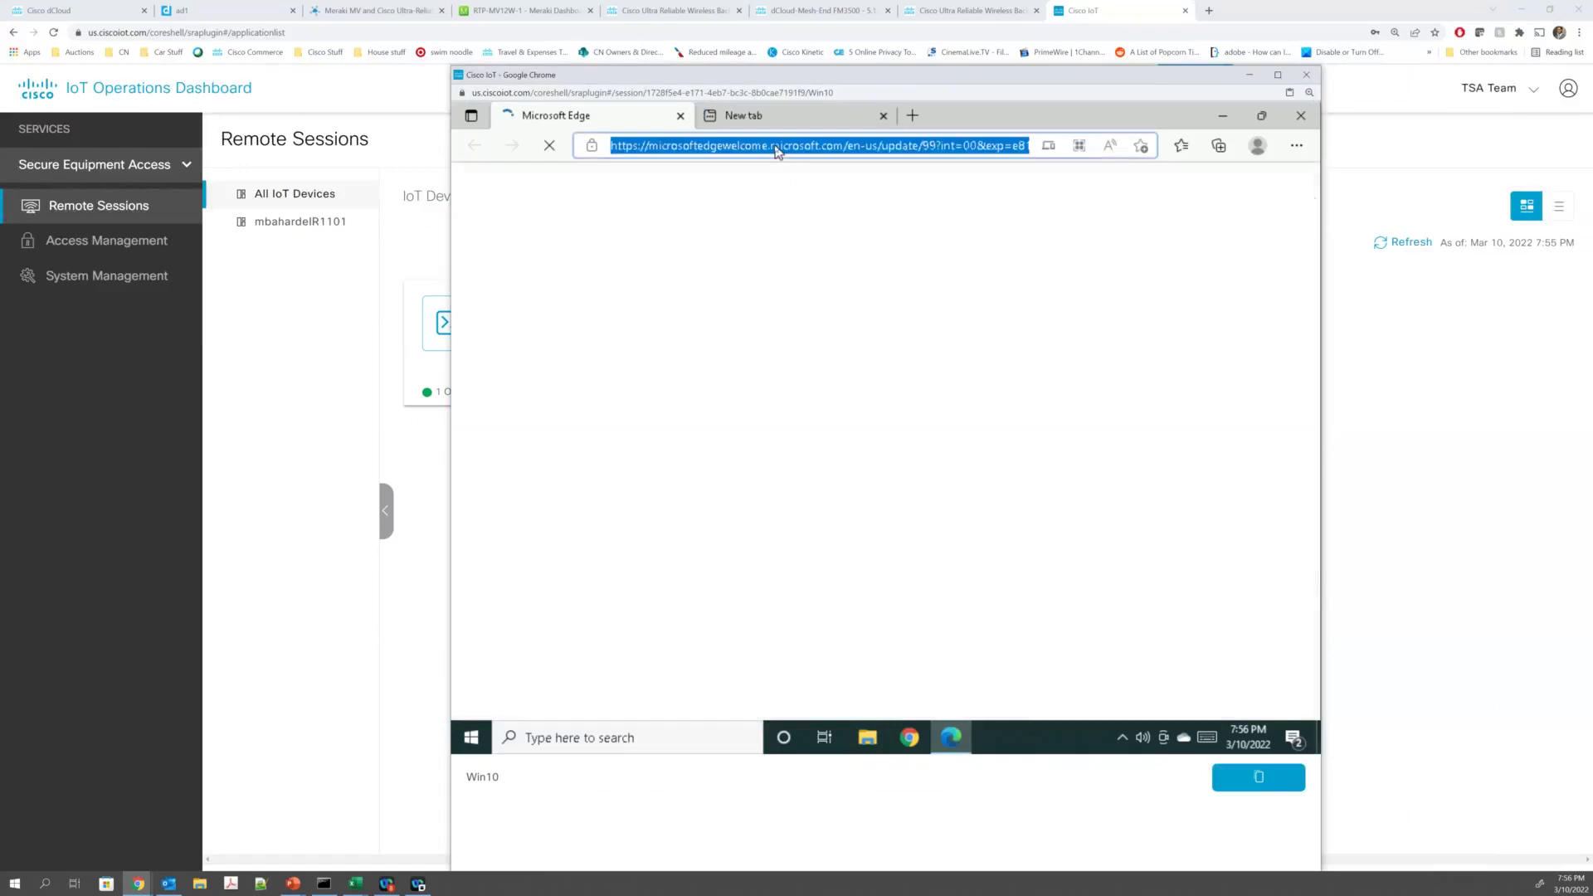
type("what time is it")
key("Return")
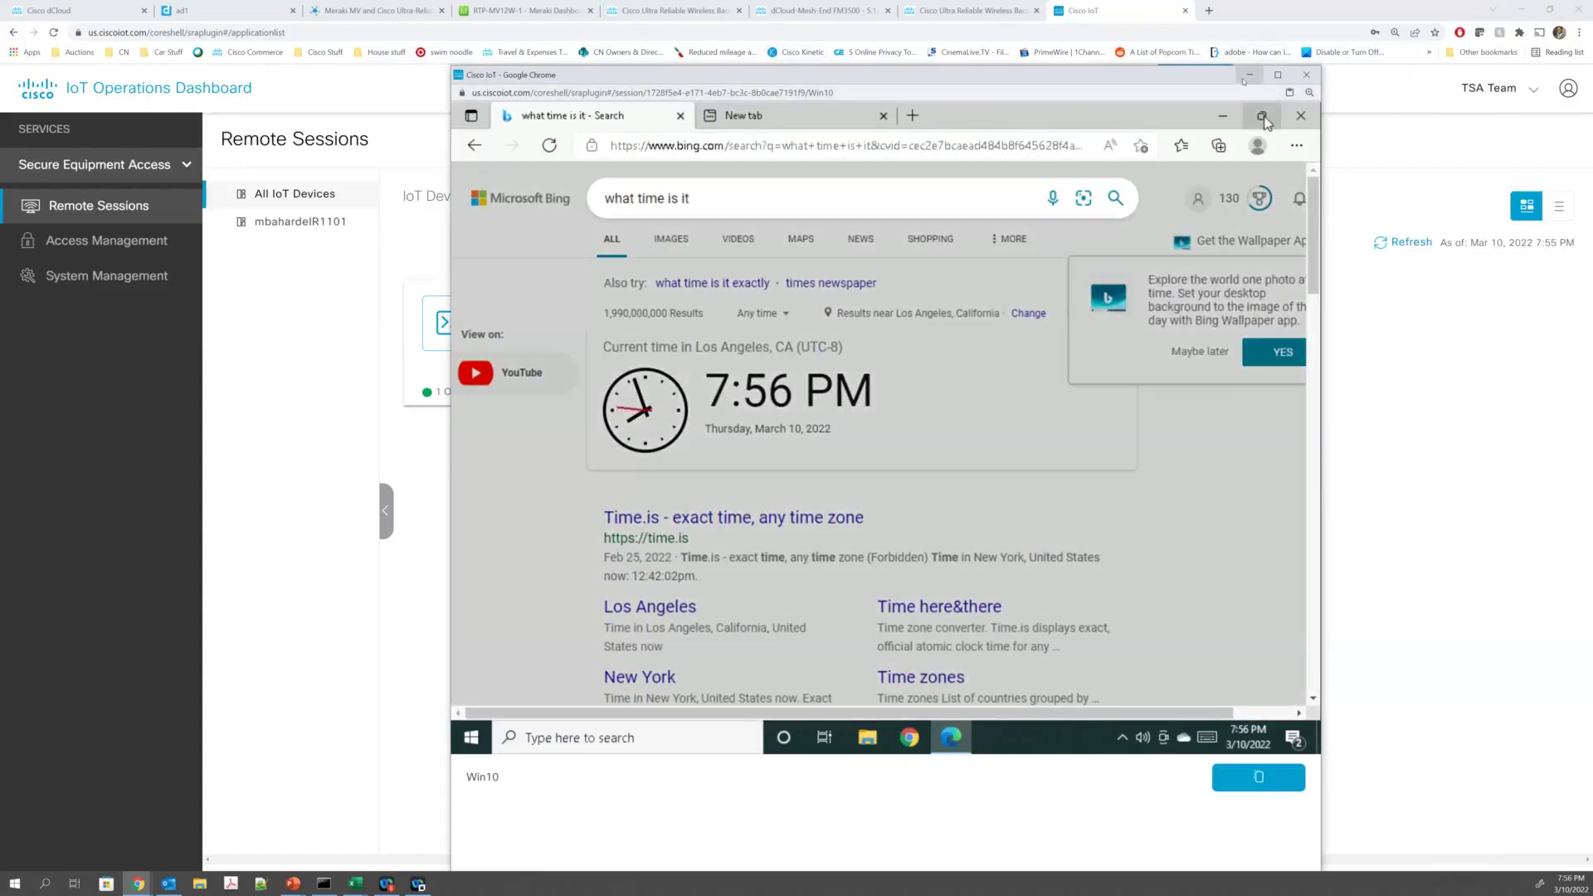
left_click(1247, 75)
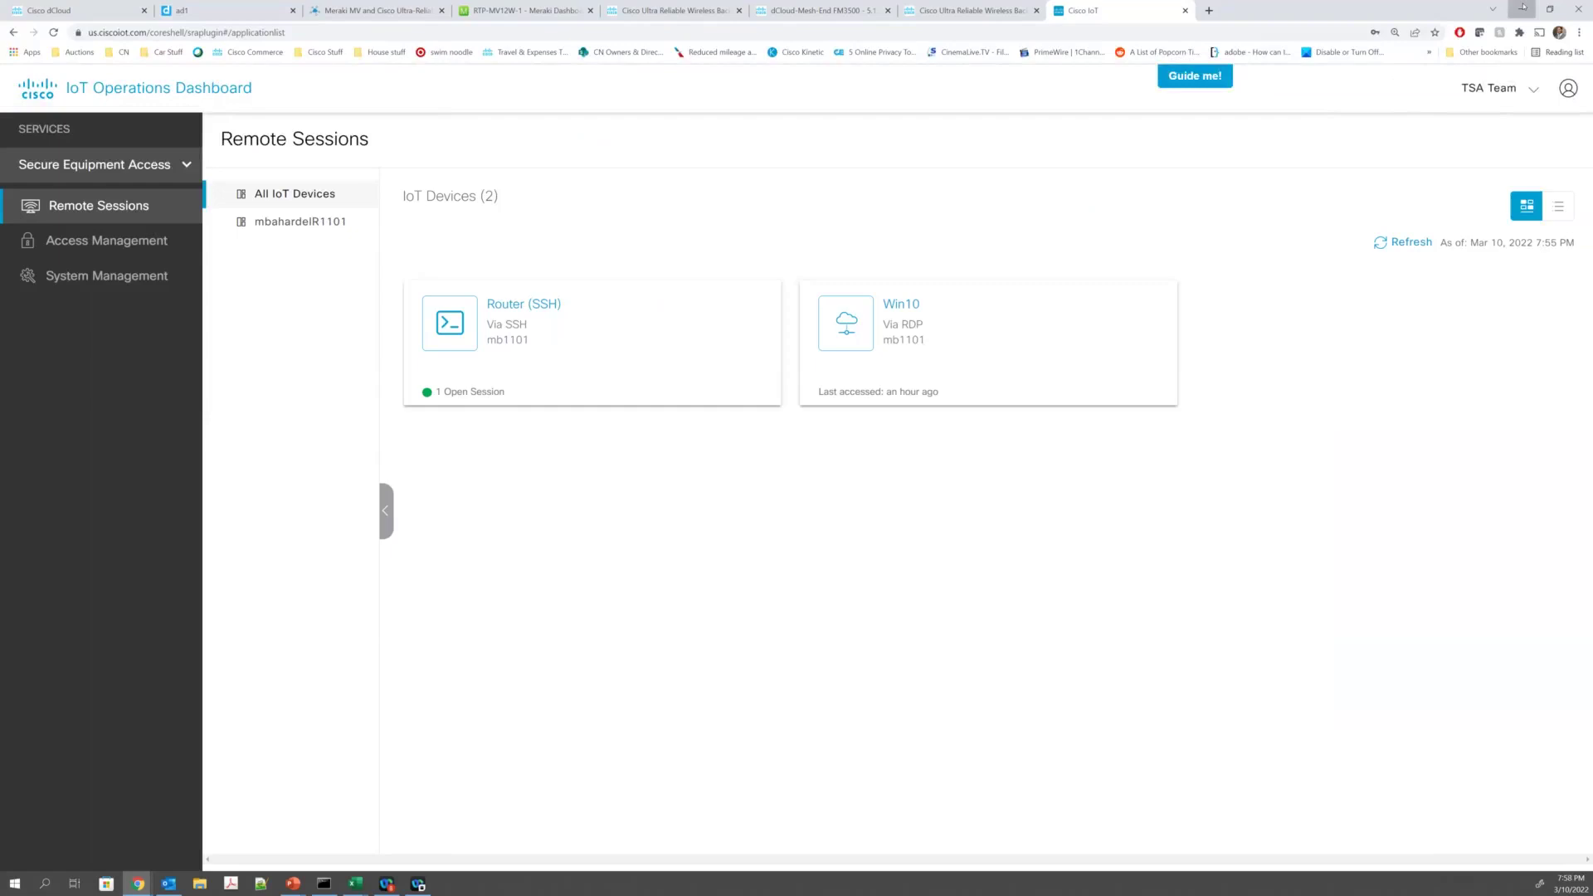
left_click(1523, 6)
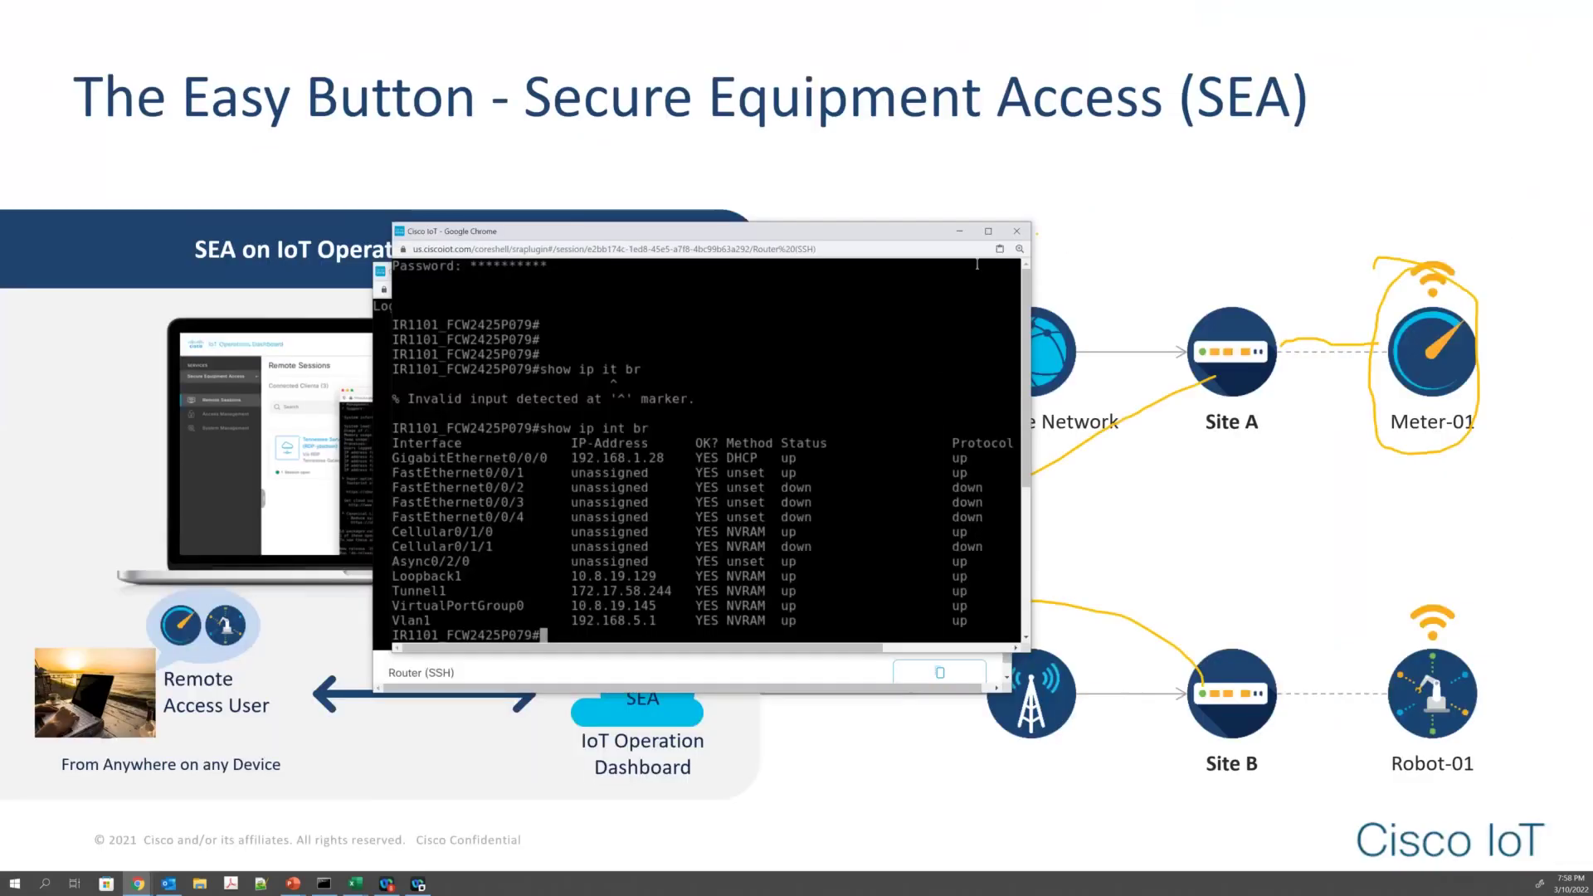
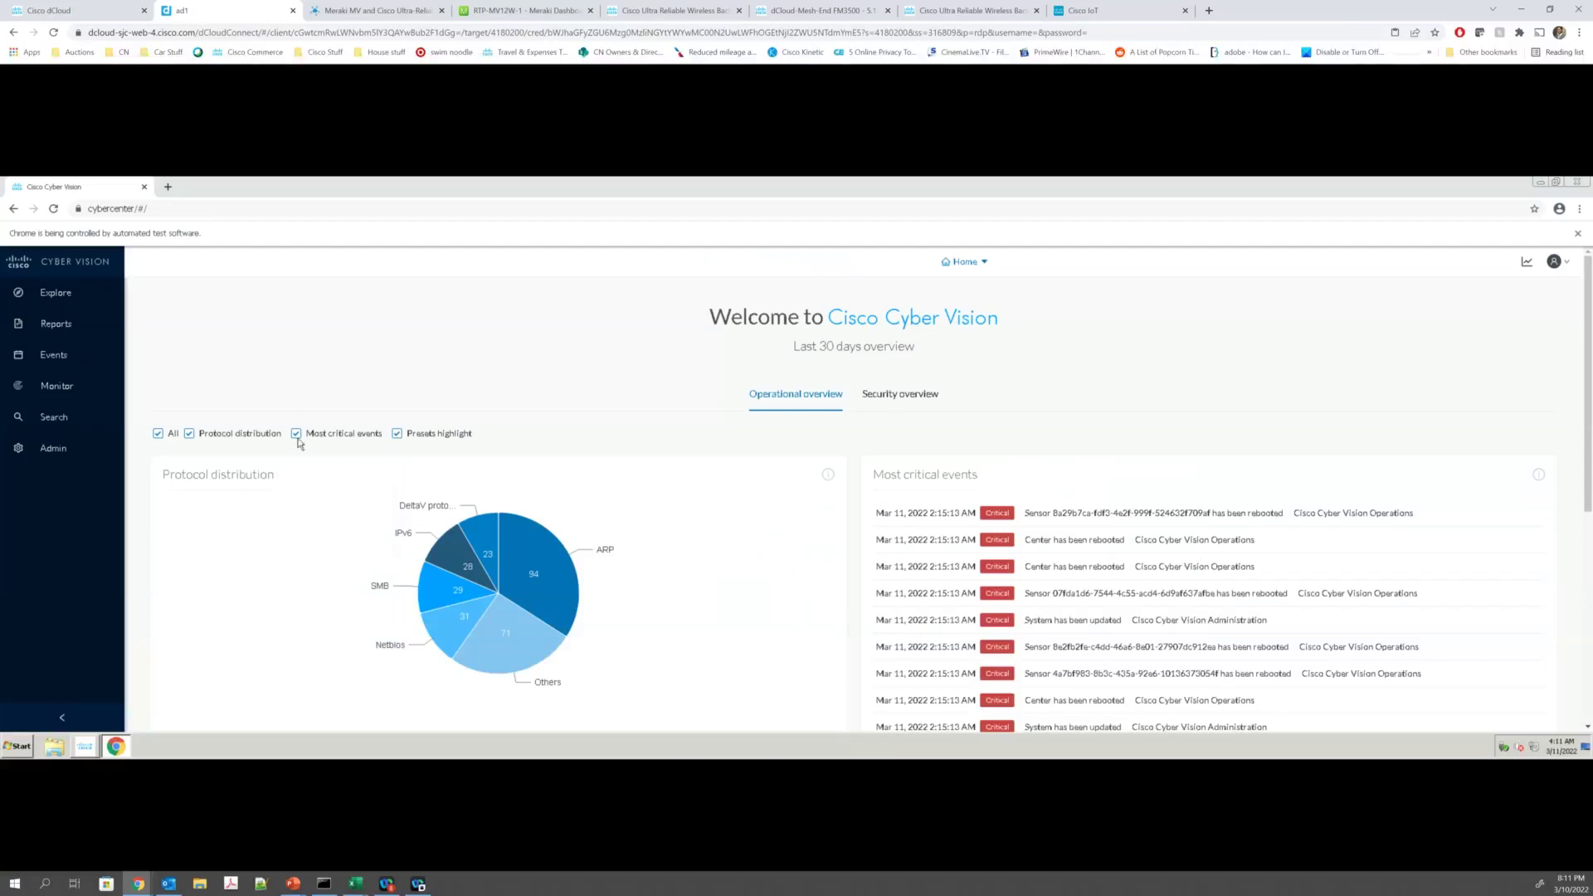
Step: Dismiss the expired Cyber Vision session, close its browser, and relaunch Cyber Vision from the remote desktop's launcher
left_click(66, 296)
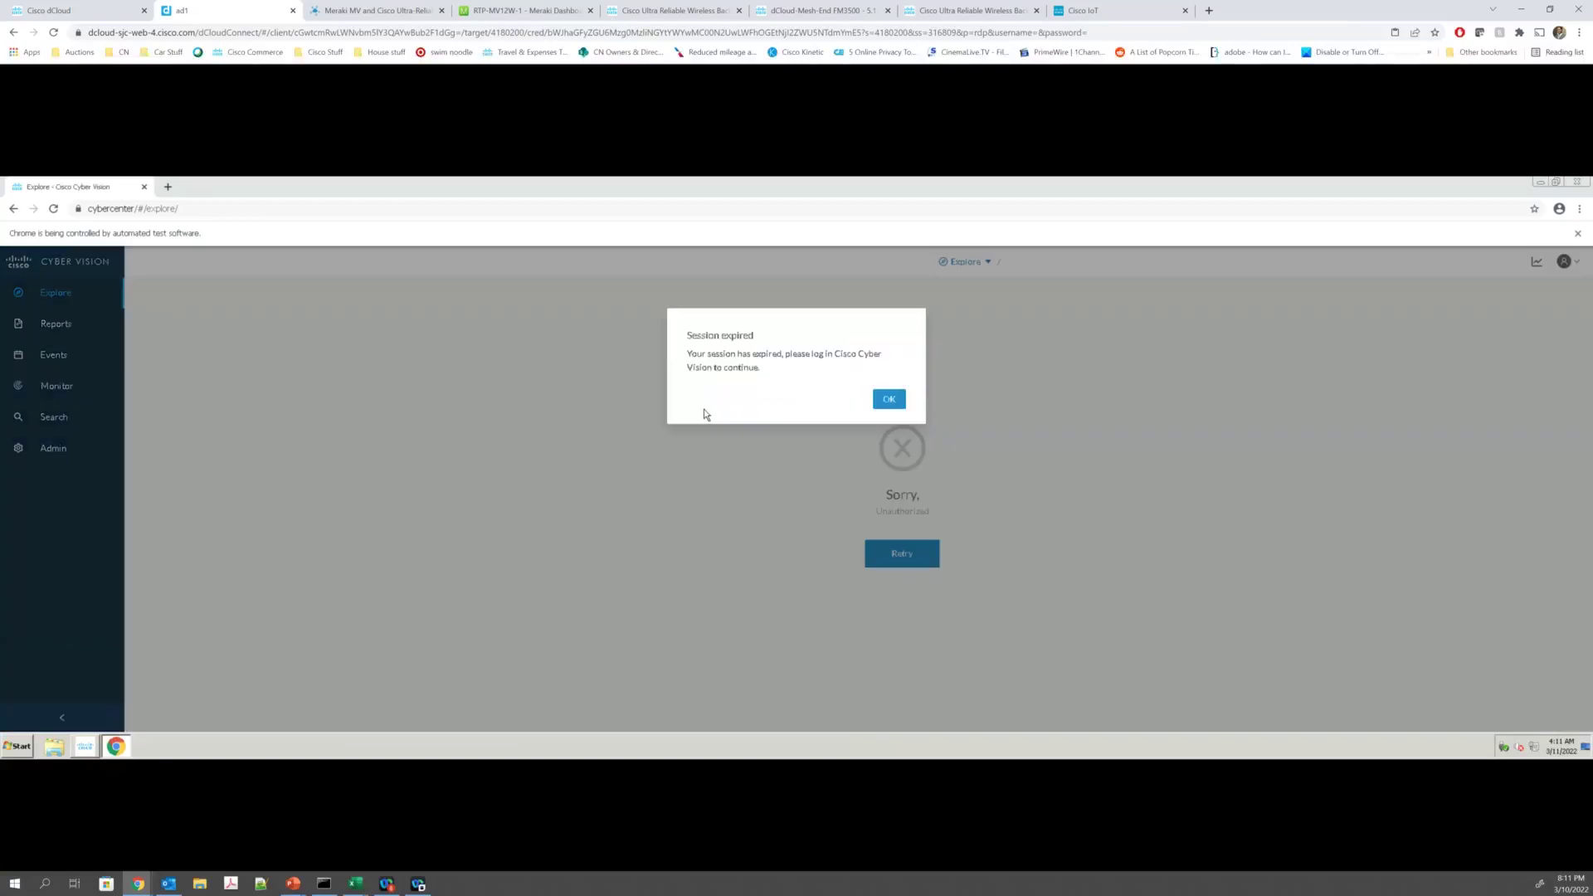
left_click(888, 399)
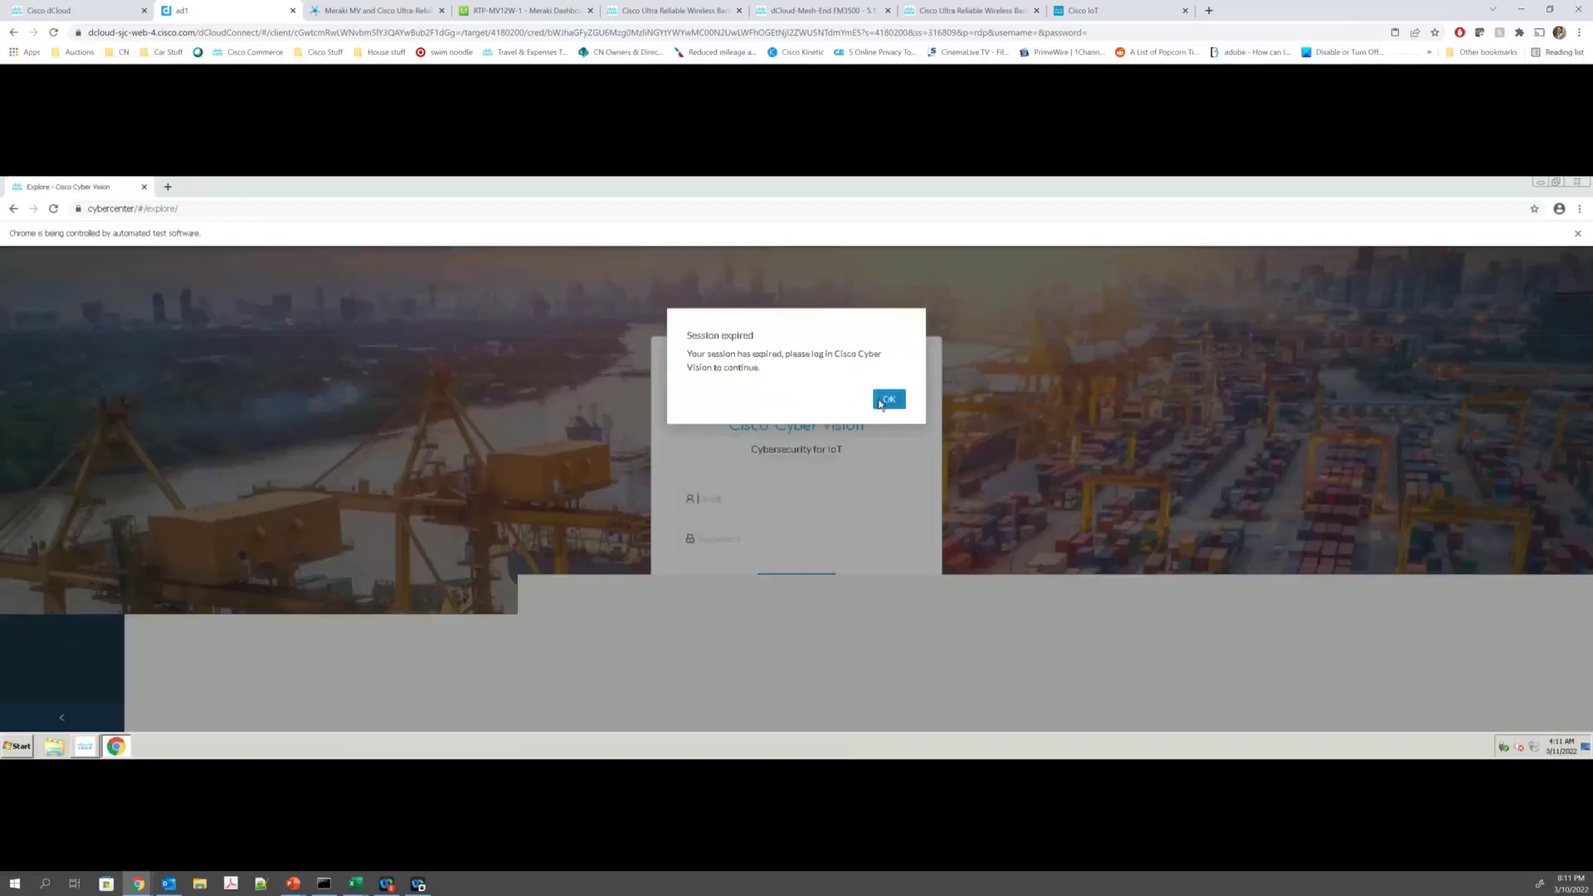
left_click(886, 400)
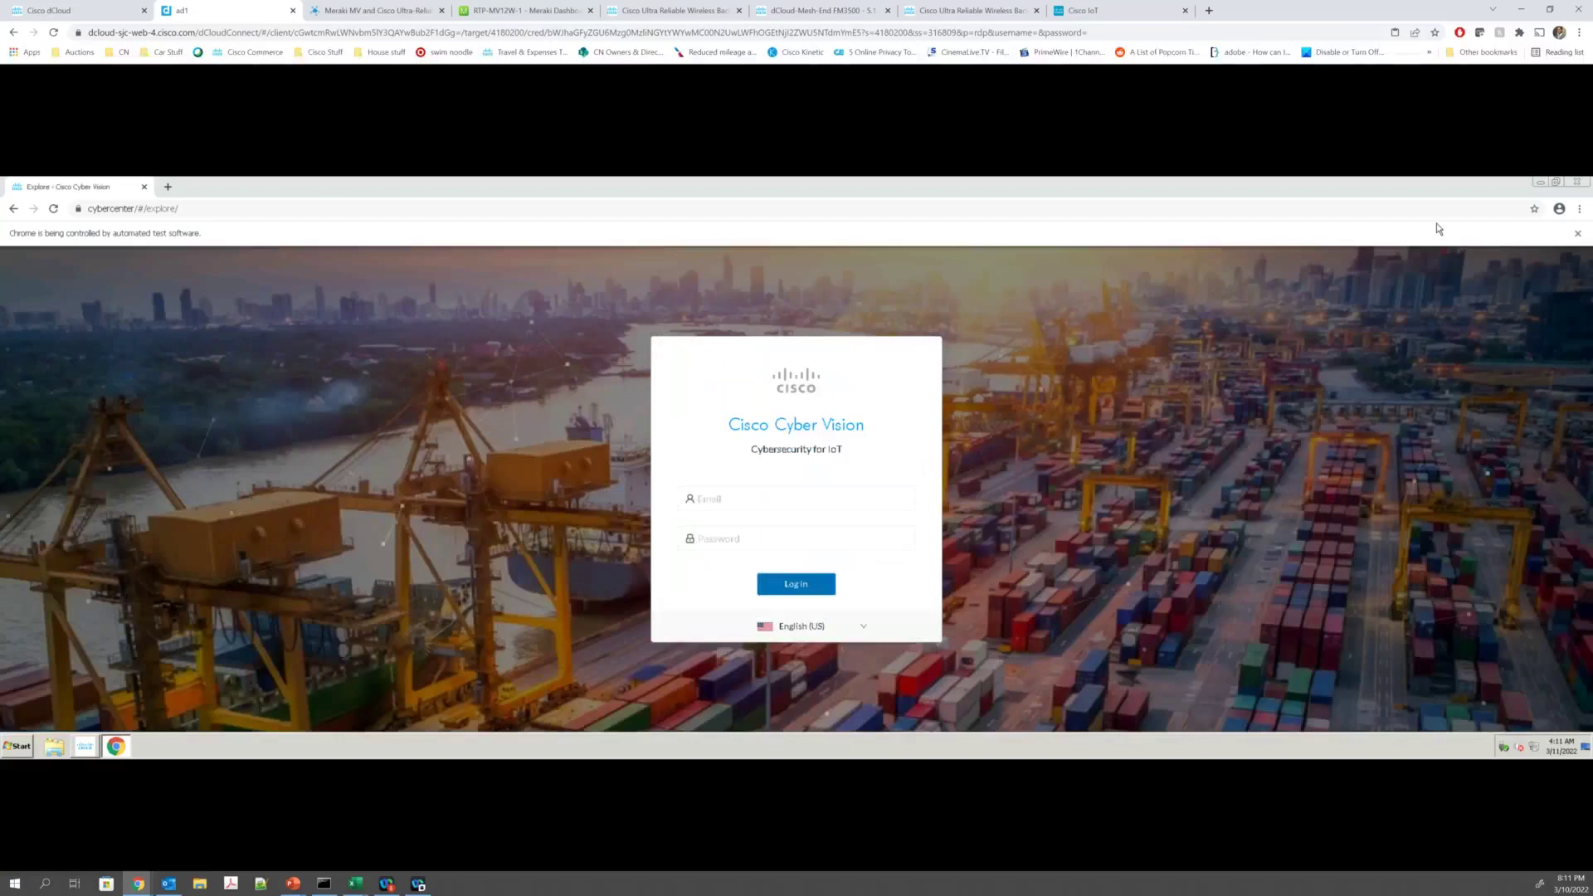
left_click(1577, 182)
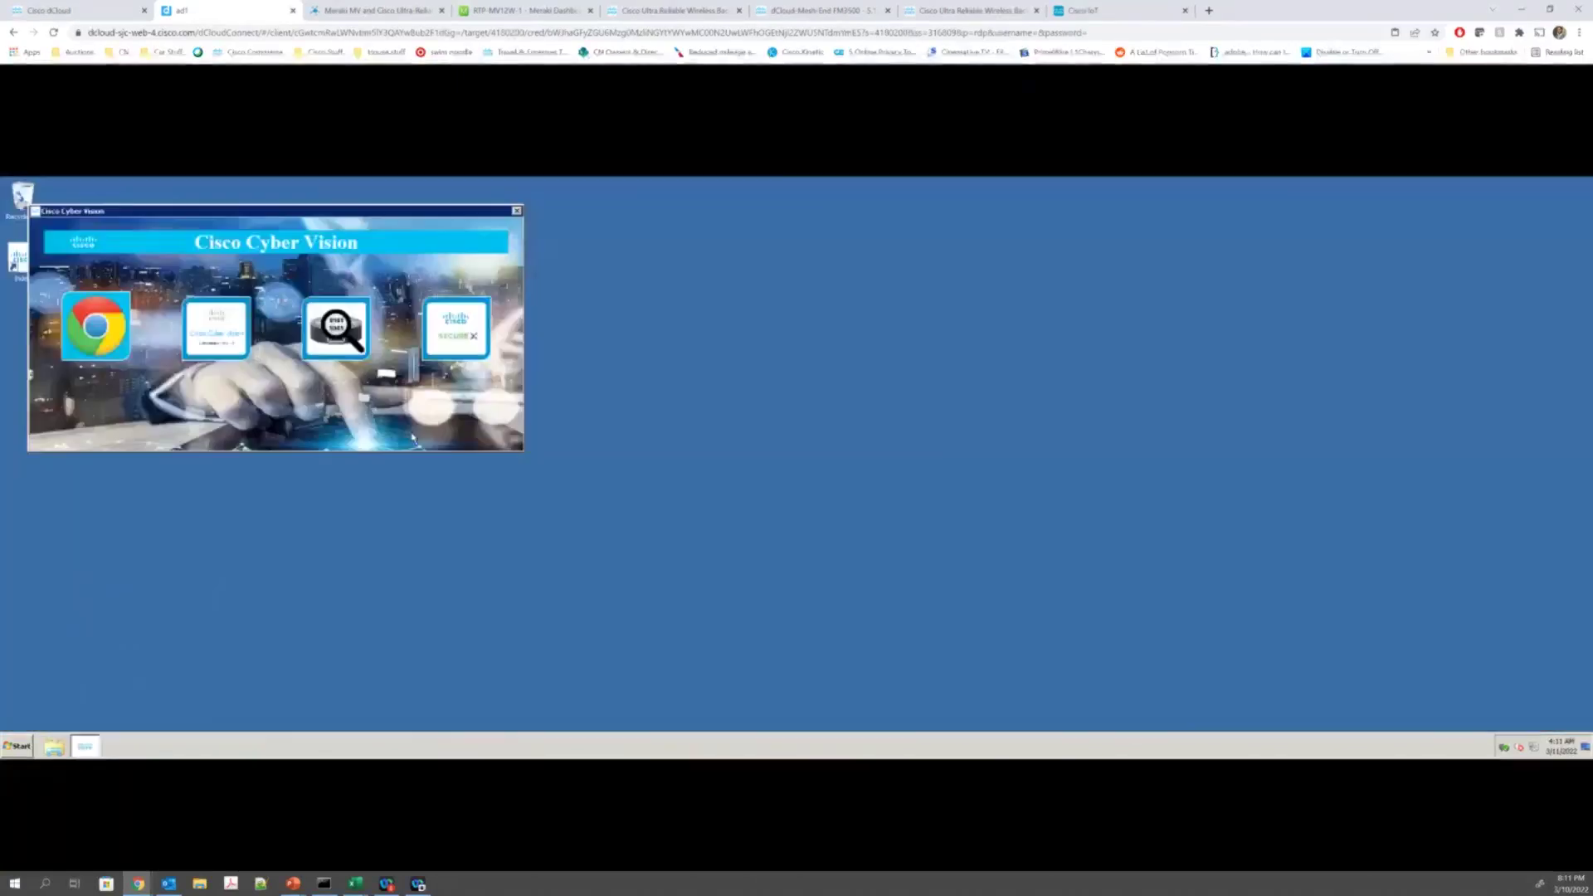
left_click(217, 328)
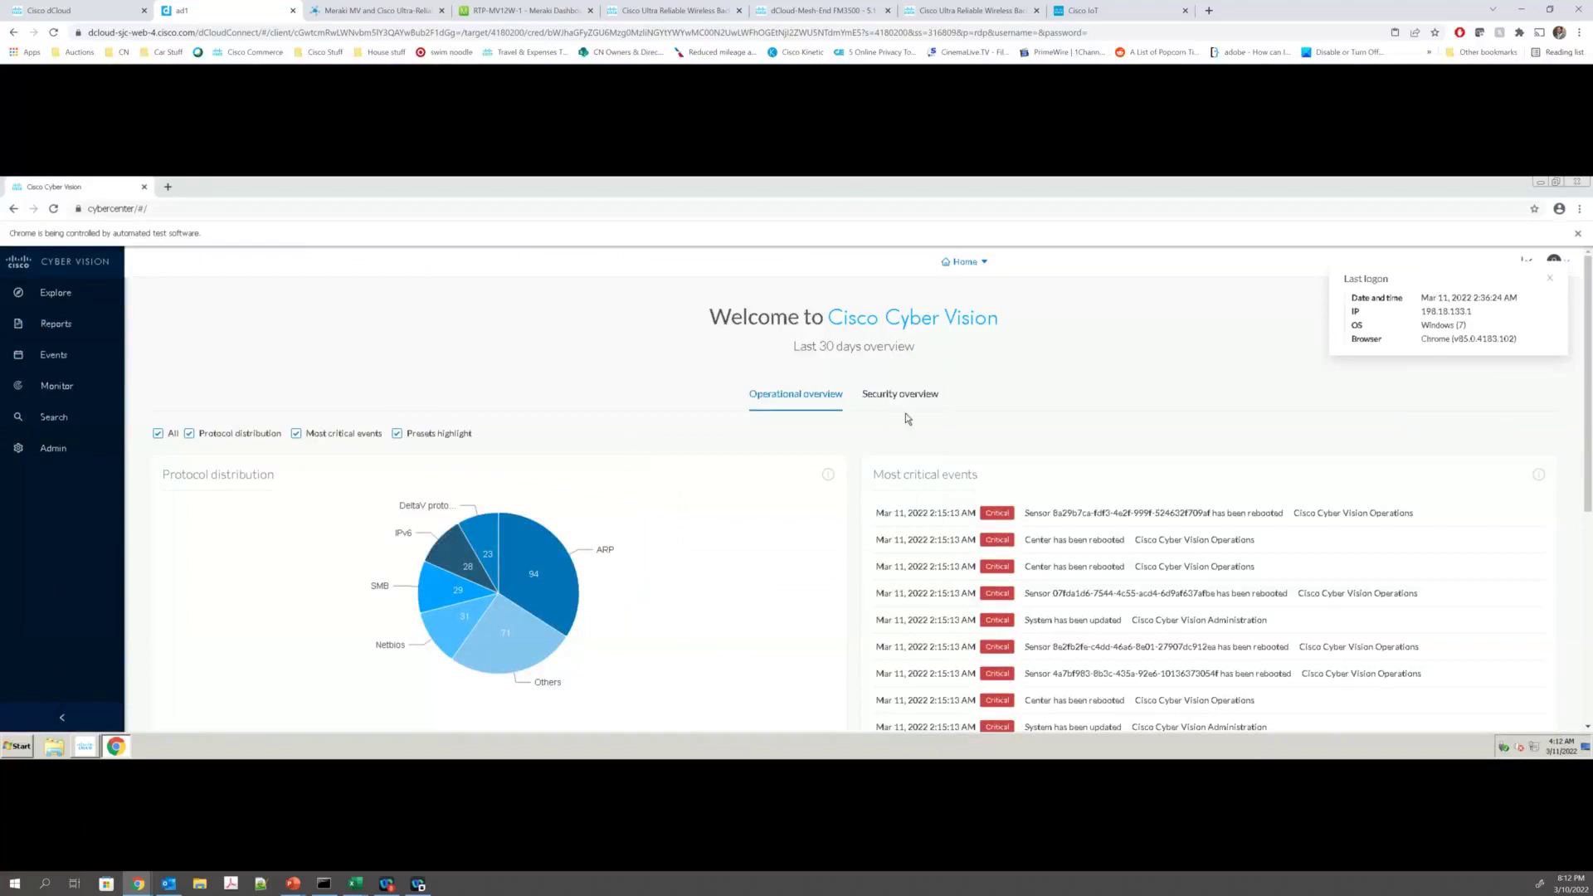
Step: Review the Operational overview's protocol distribution, most critical events and preset highlights, glancing briefly at the Security overview
scroll(900, 418, "down", 5)
scroll(764, 398, "up", 3)
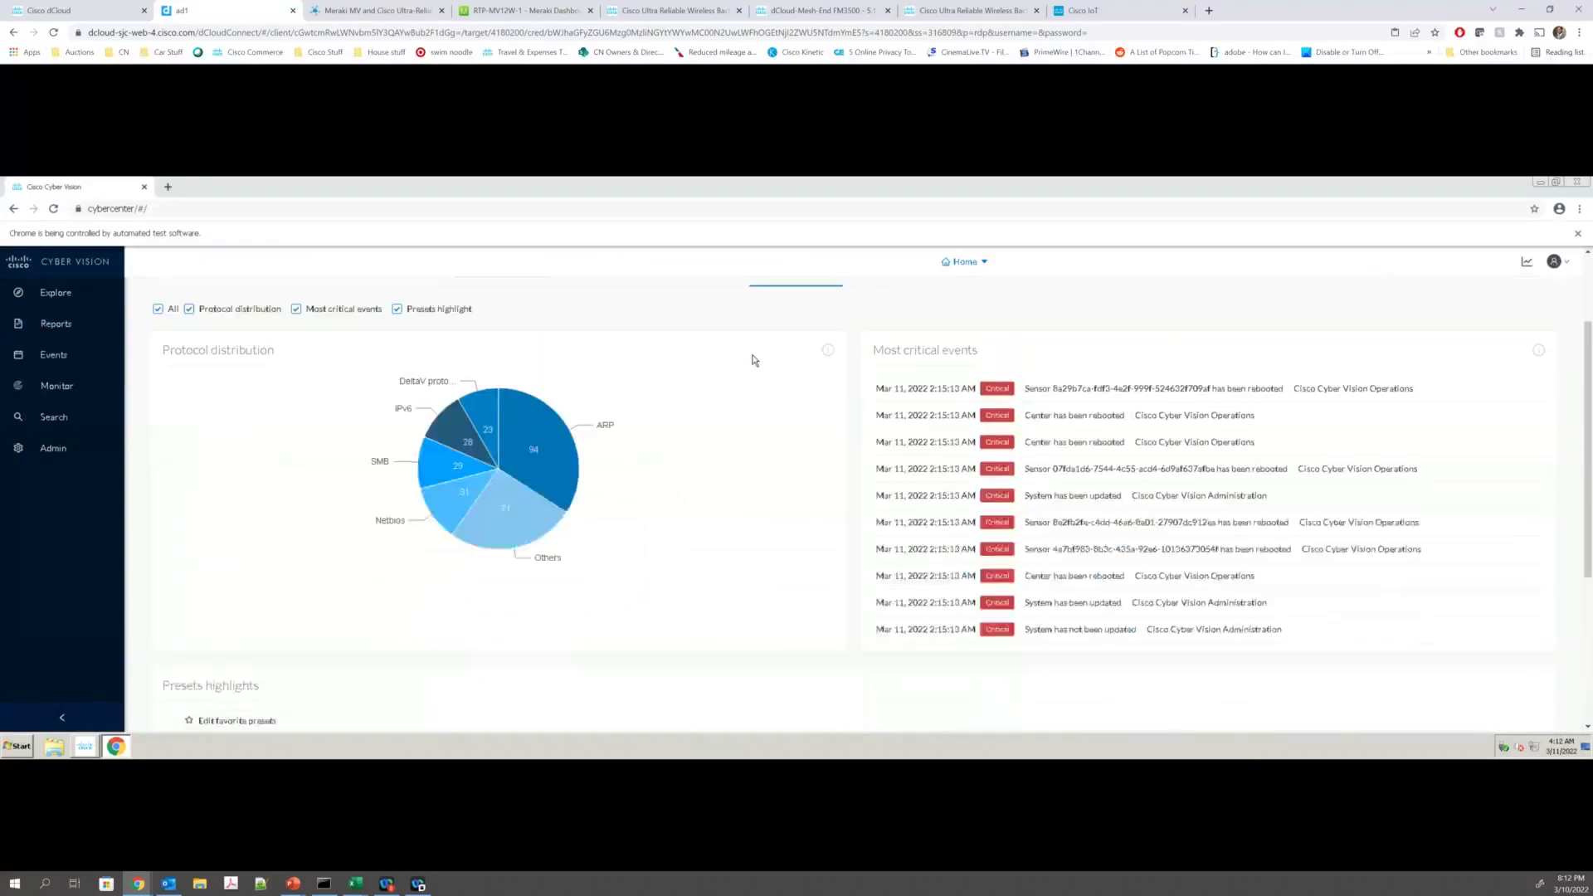
scroll(846, 345, "up", 2)
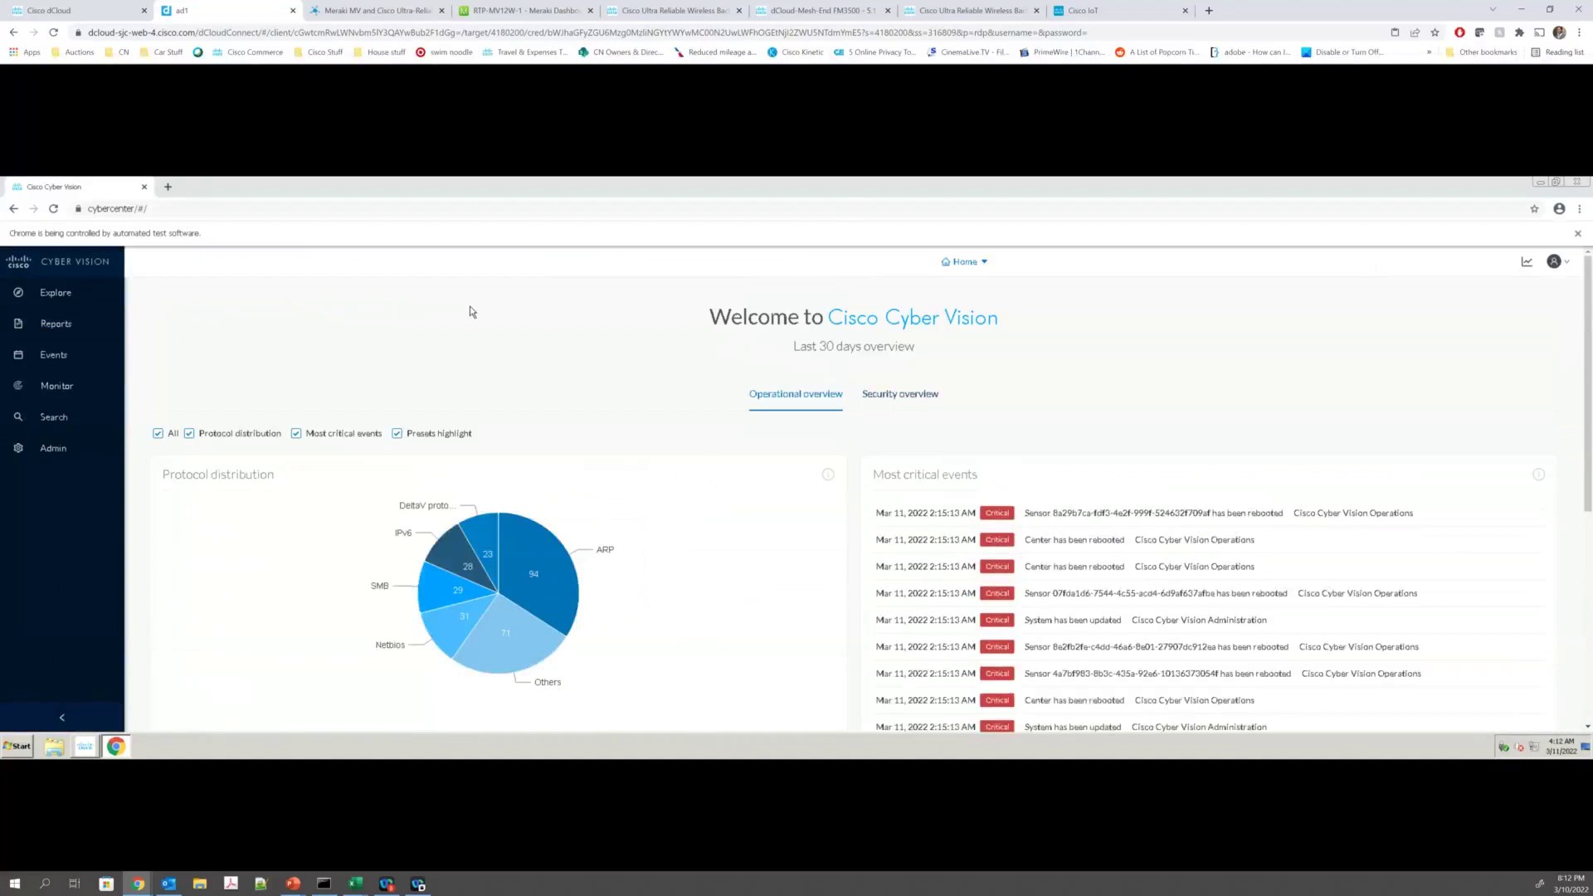
left_click(932, 404)
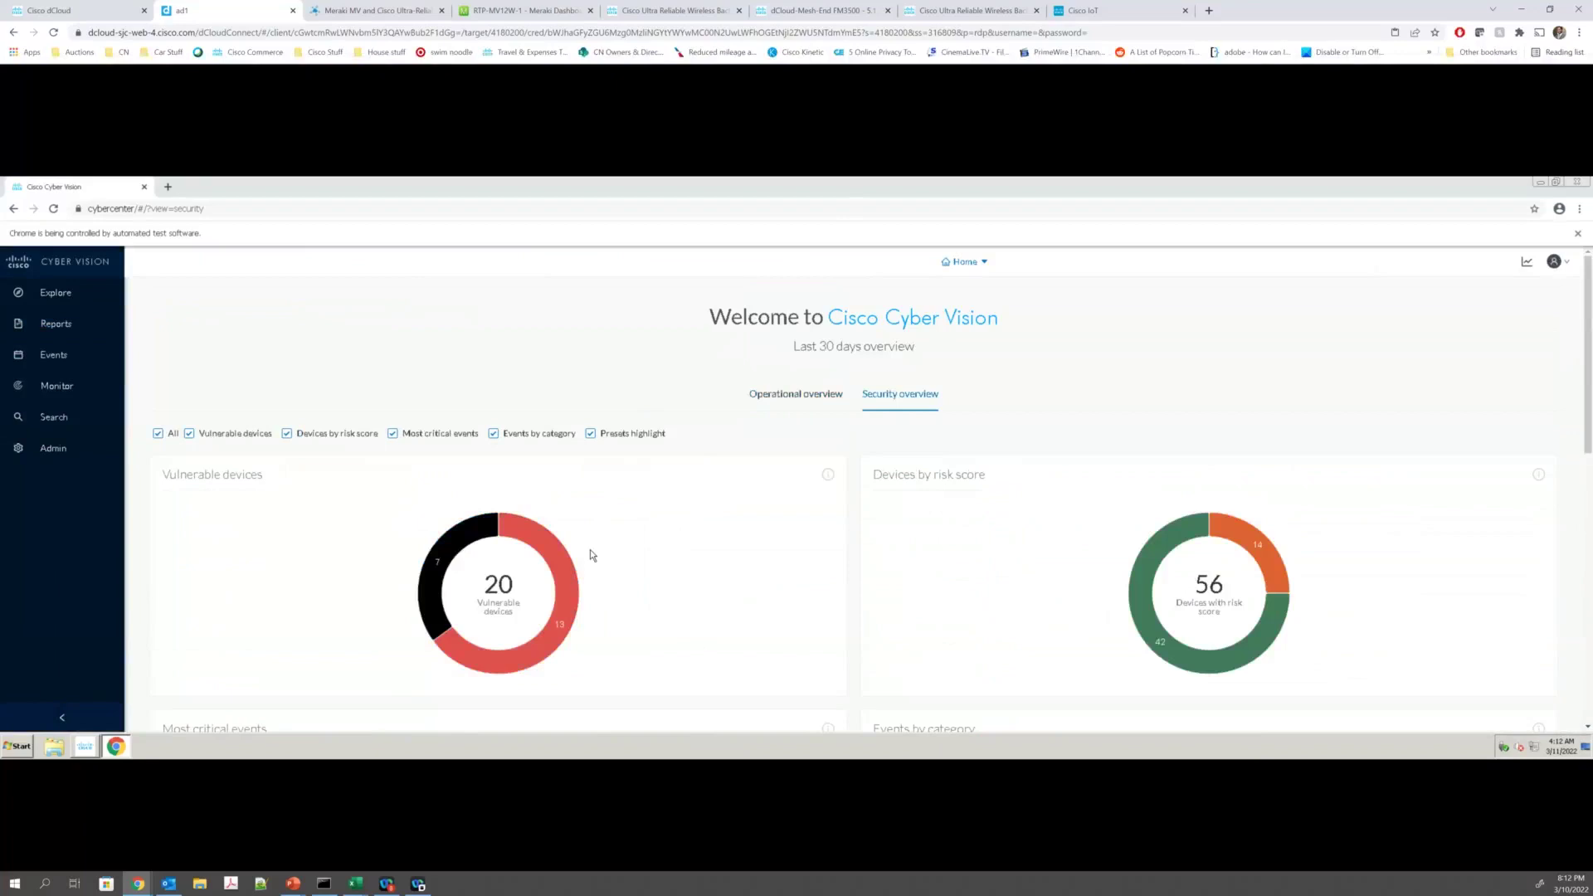
left_click(789, 394)
scroll(455, 537, "down", 8)
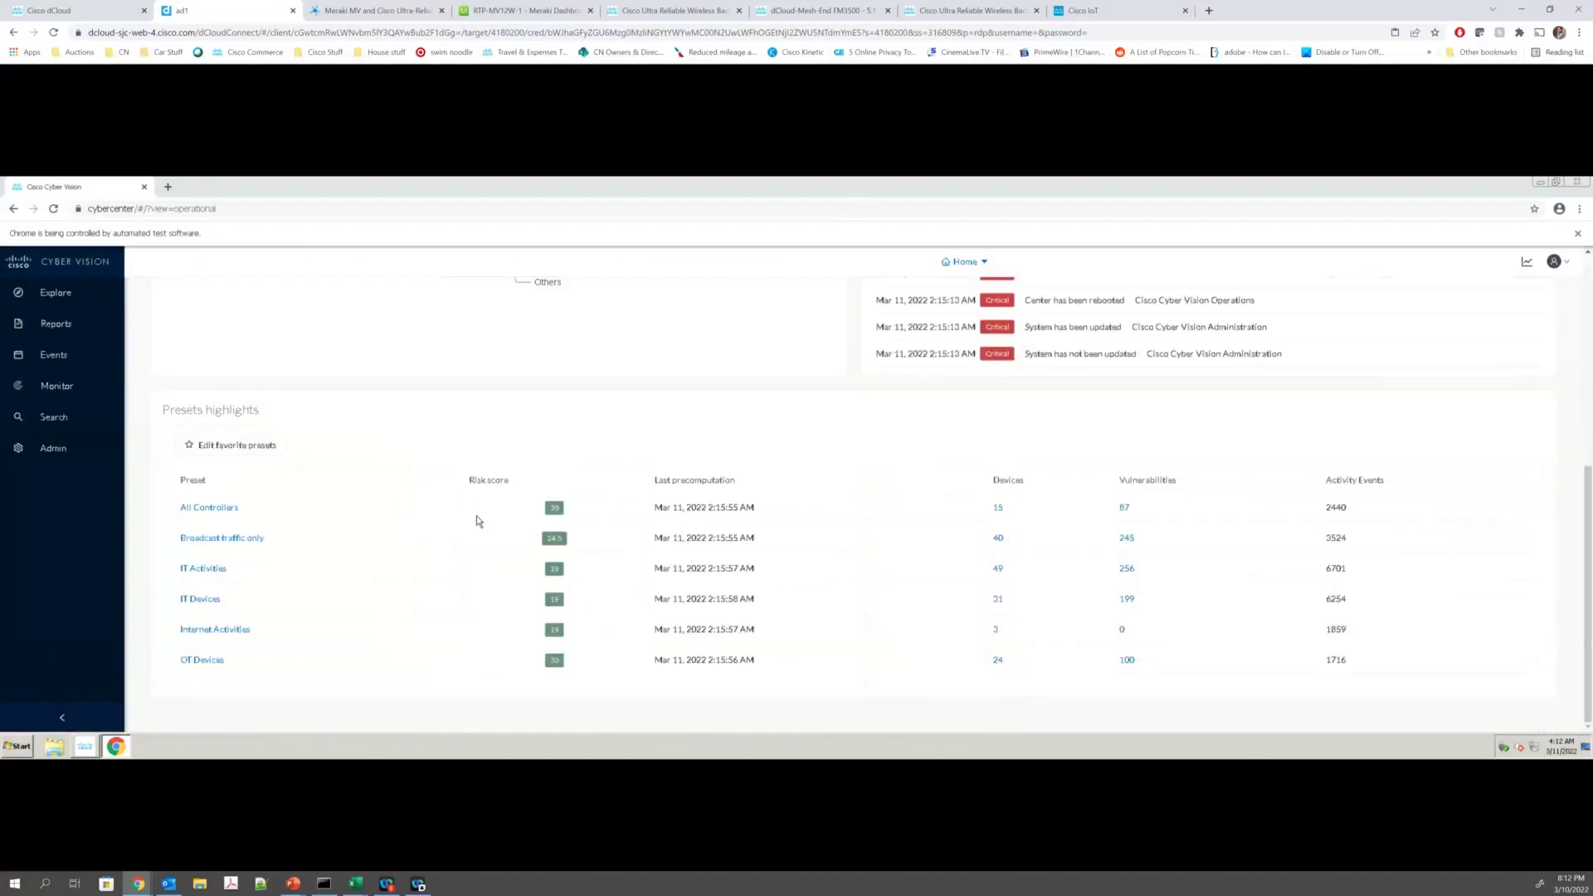
scroll(476, 521, "up", 8)
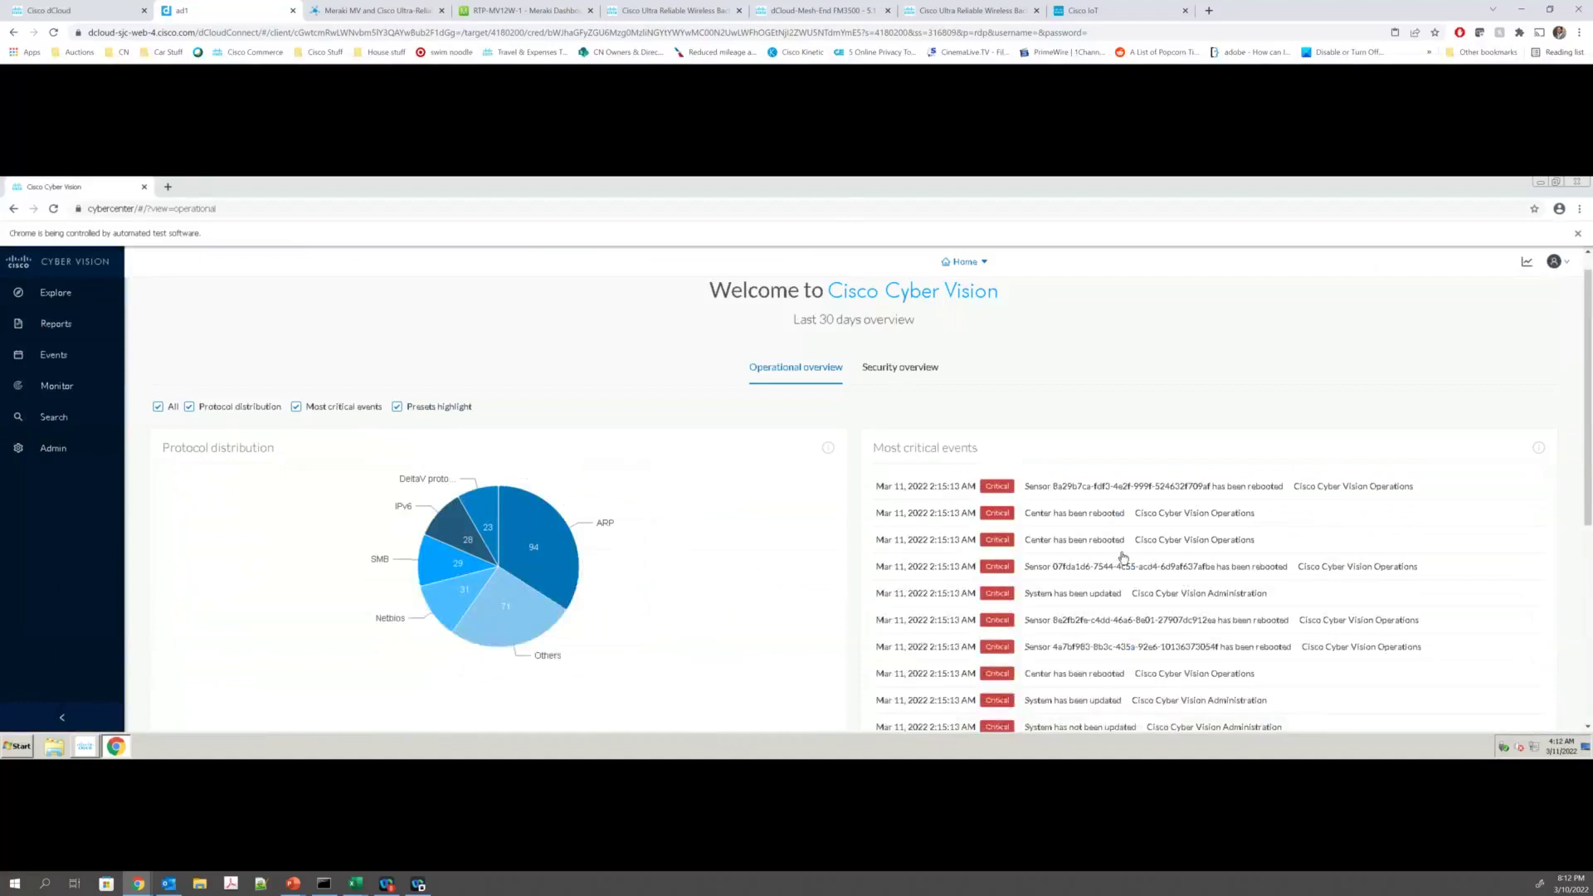
scroll(1103, 465, "down", 5)
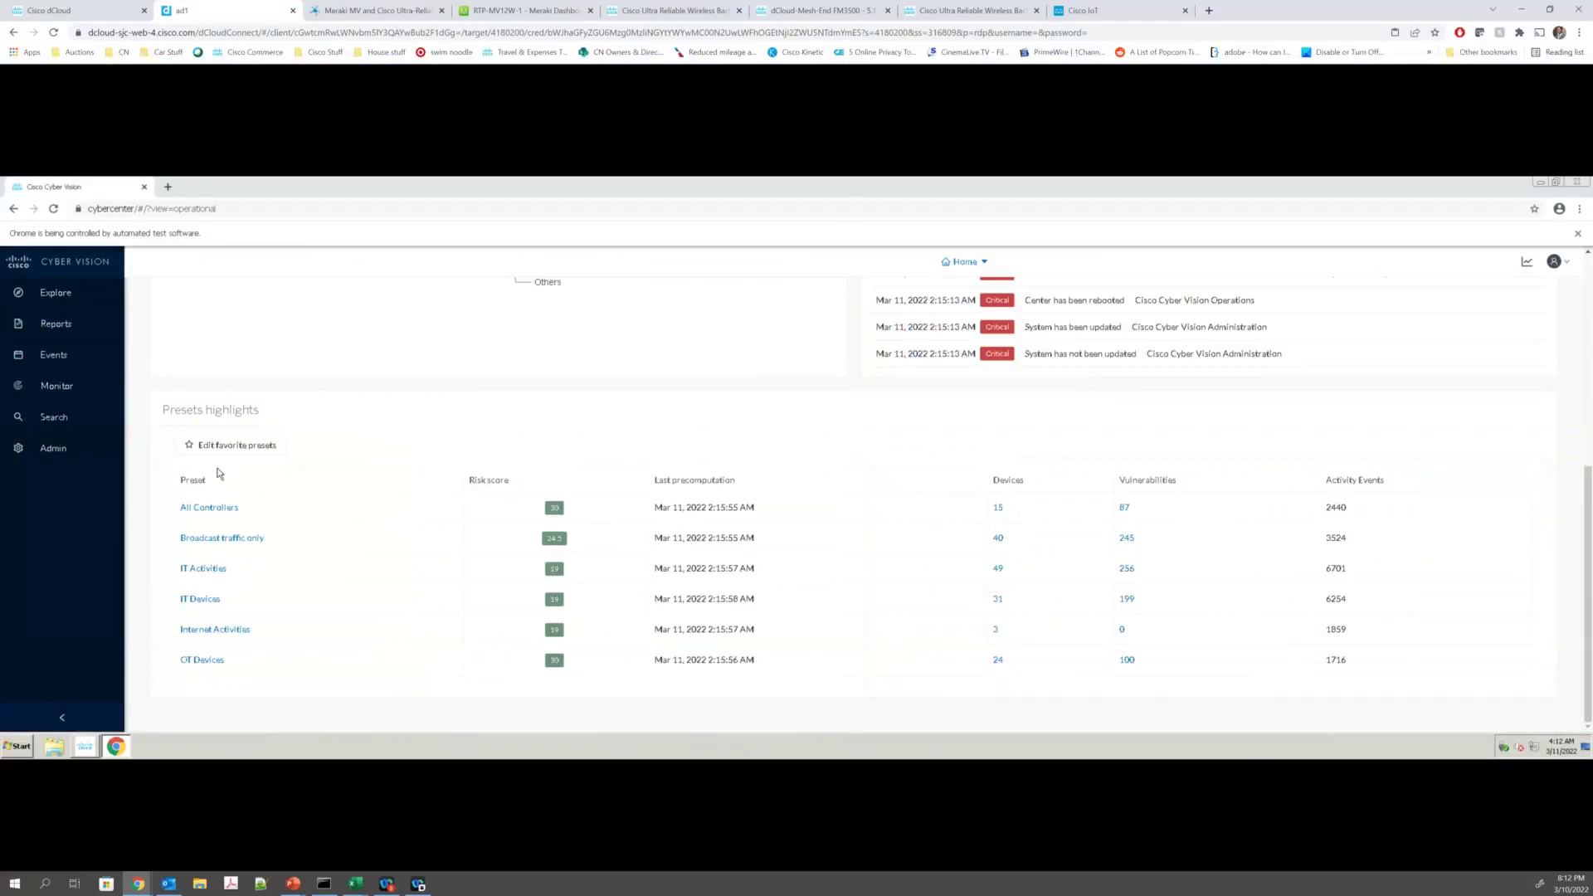
scroll(594, 624, "up", 5)
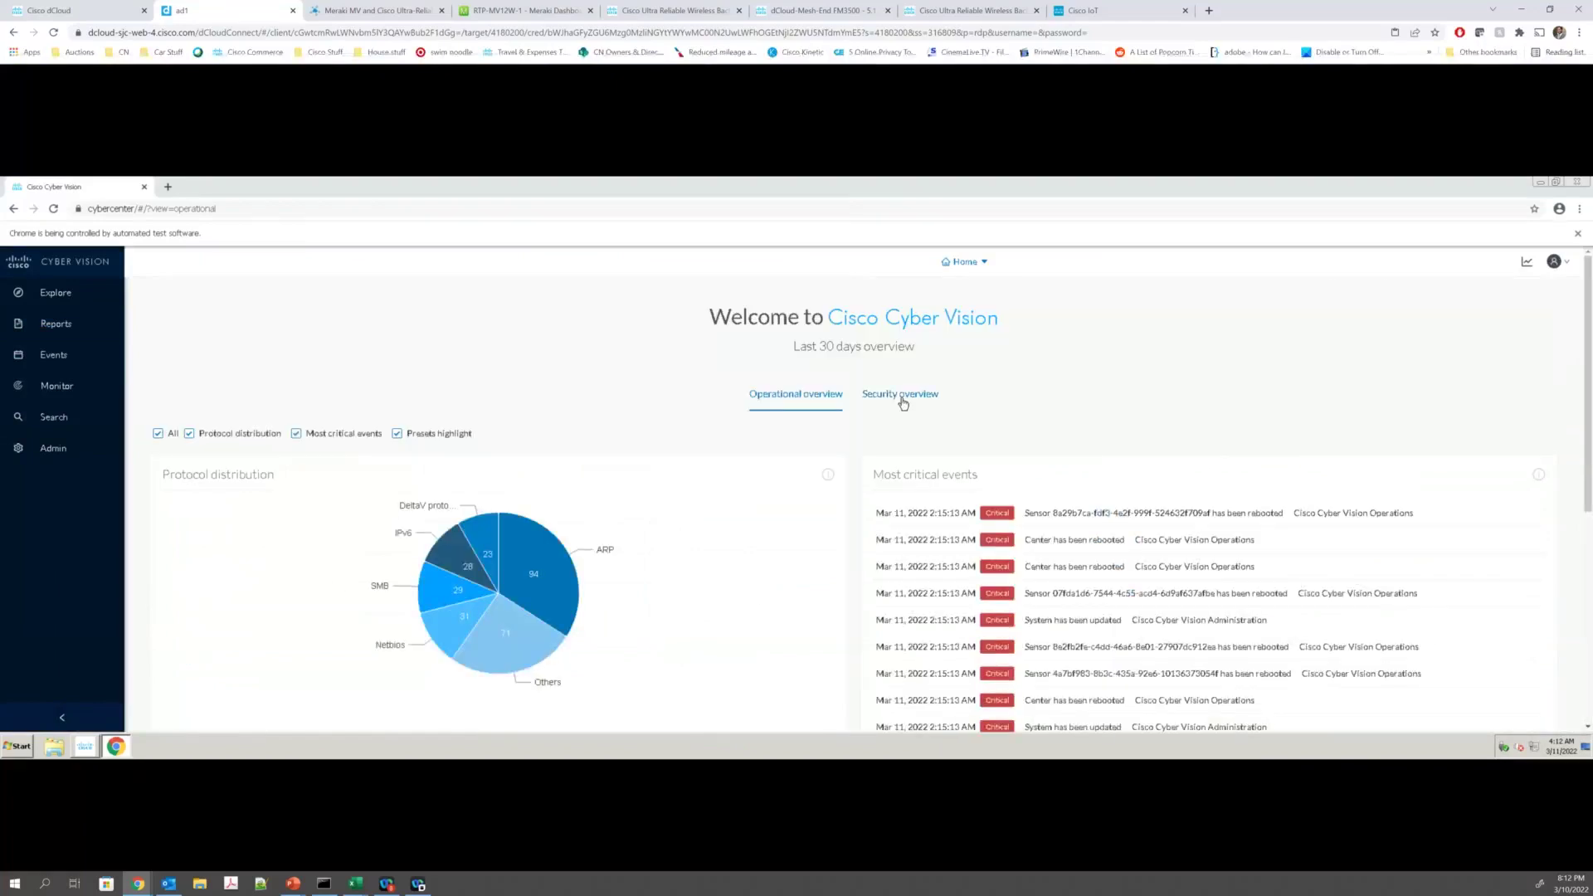
Step: Examine the Security overview's vulnerable devices, devices by risk score, events by category and preset highlights
left_click(903, 398)
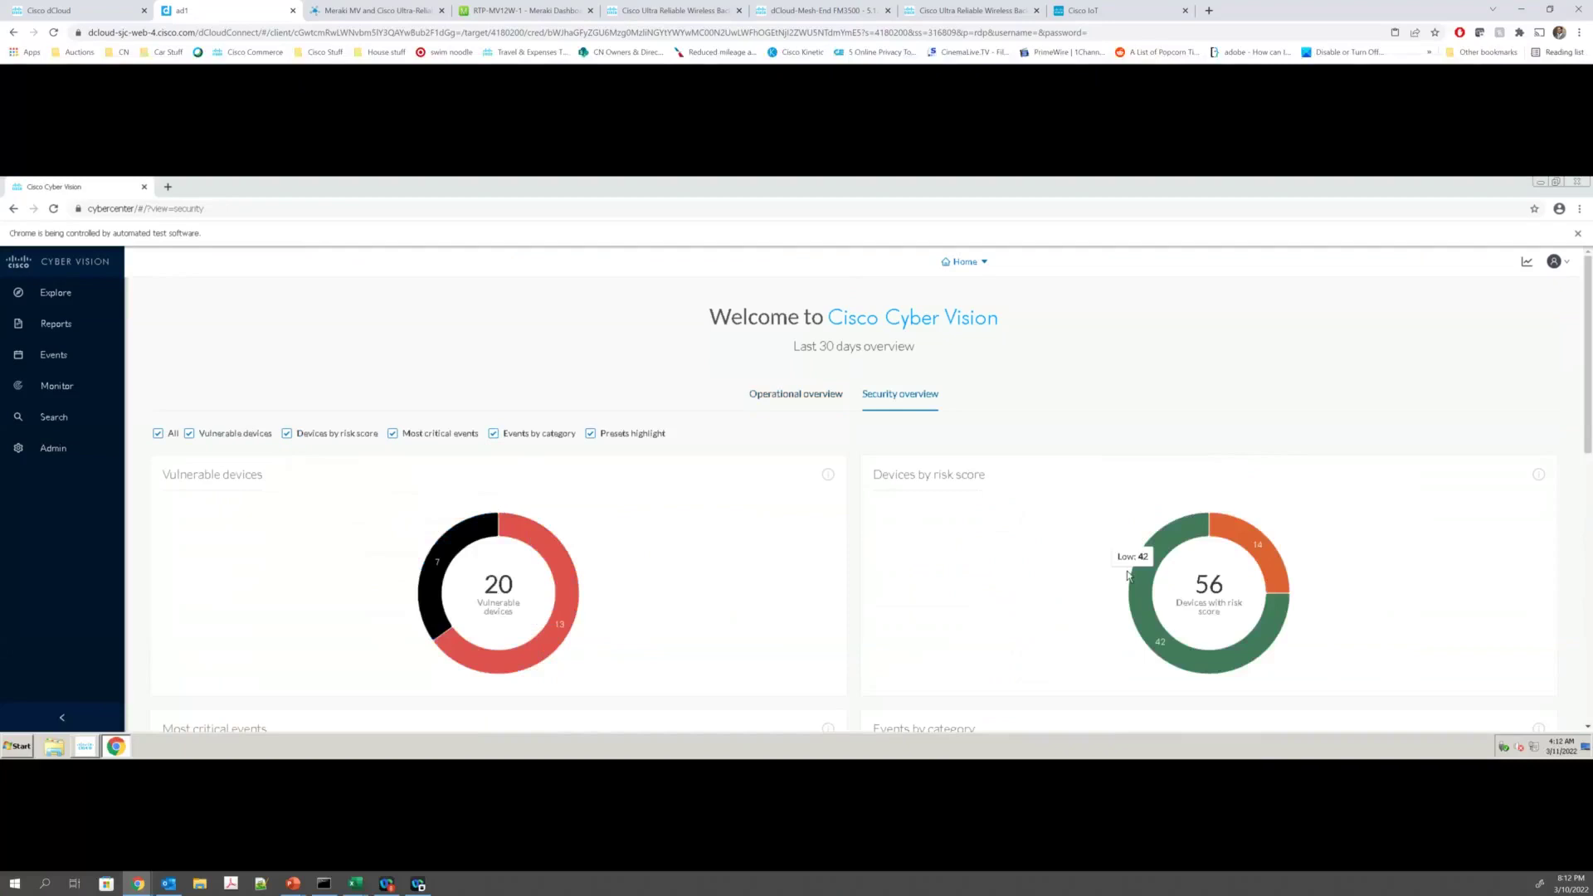
scroll(1217, 385, "down", 3)
scroll(1217, 384, "up", 2)
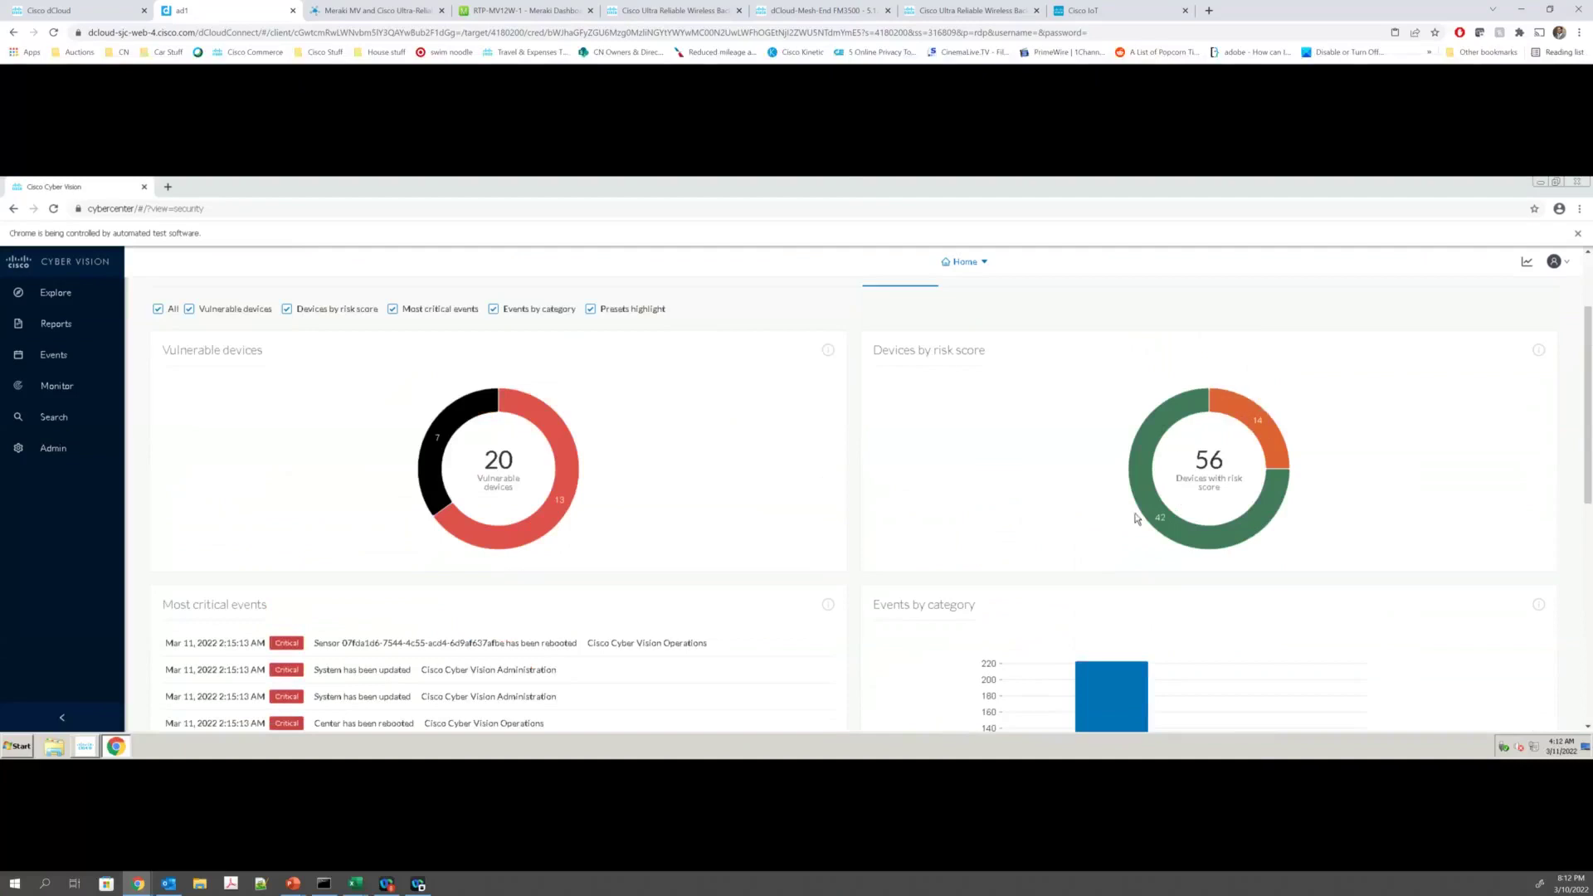
scroll(1134, 515, "down", 6)
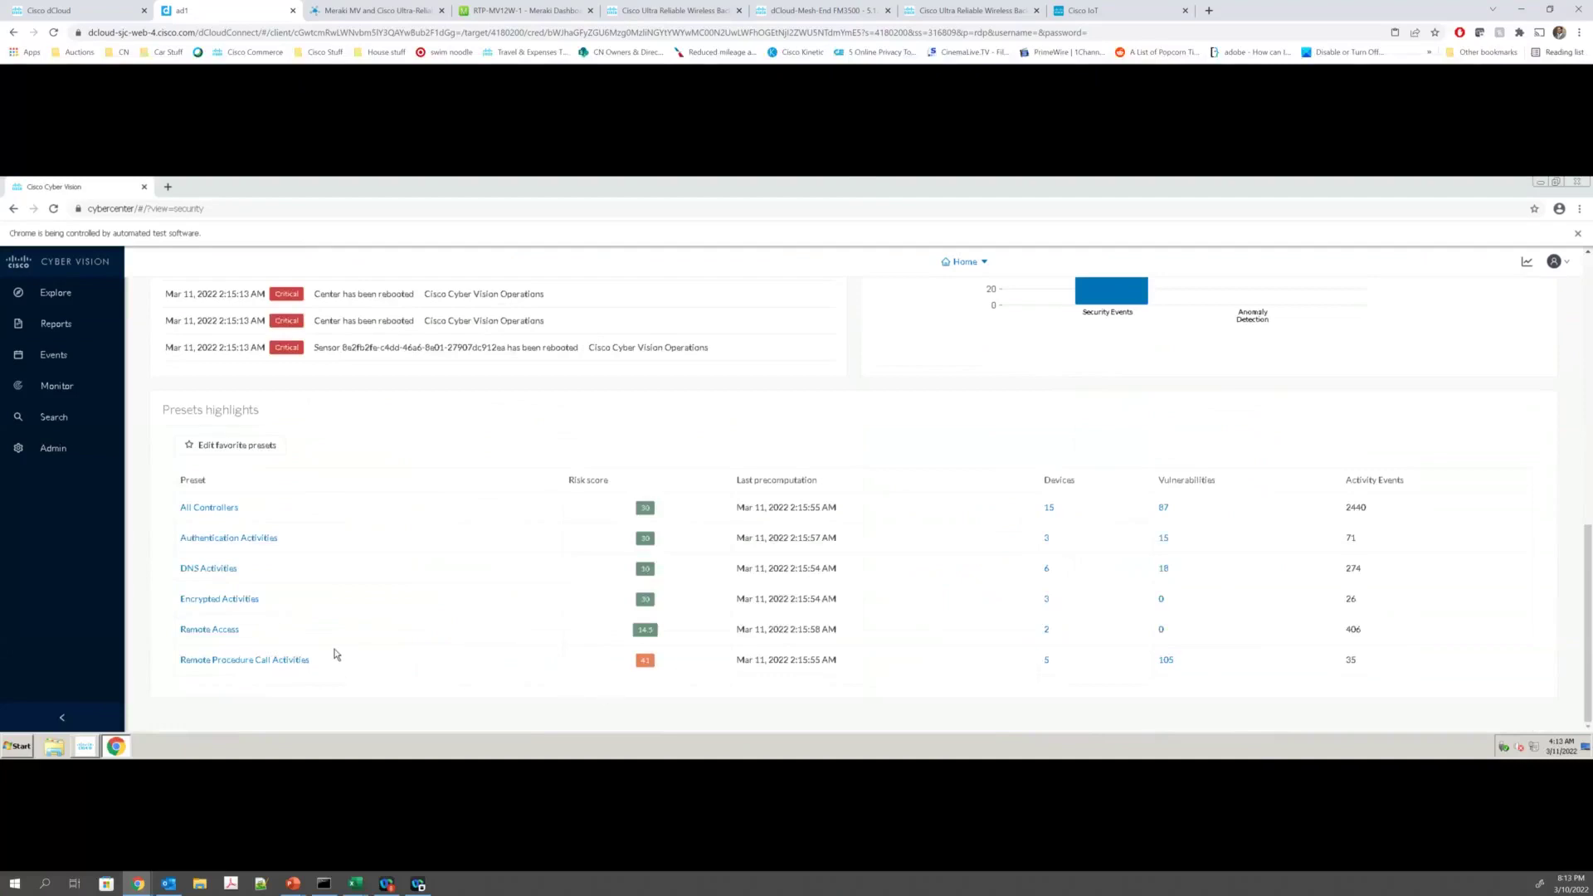
scroll(332, 653, "up", 10)
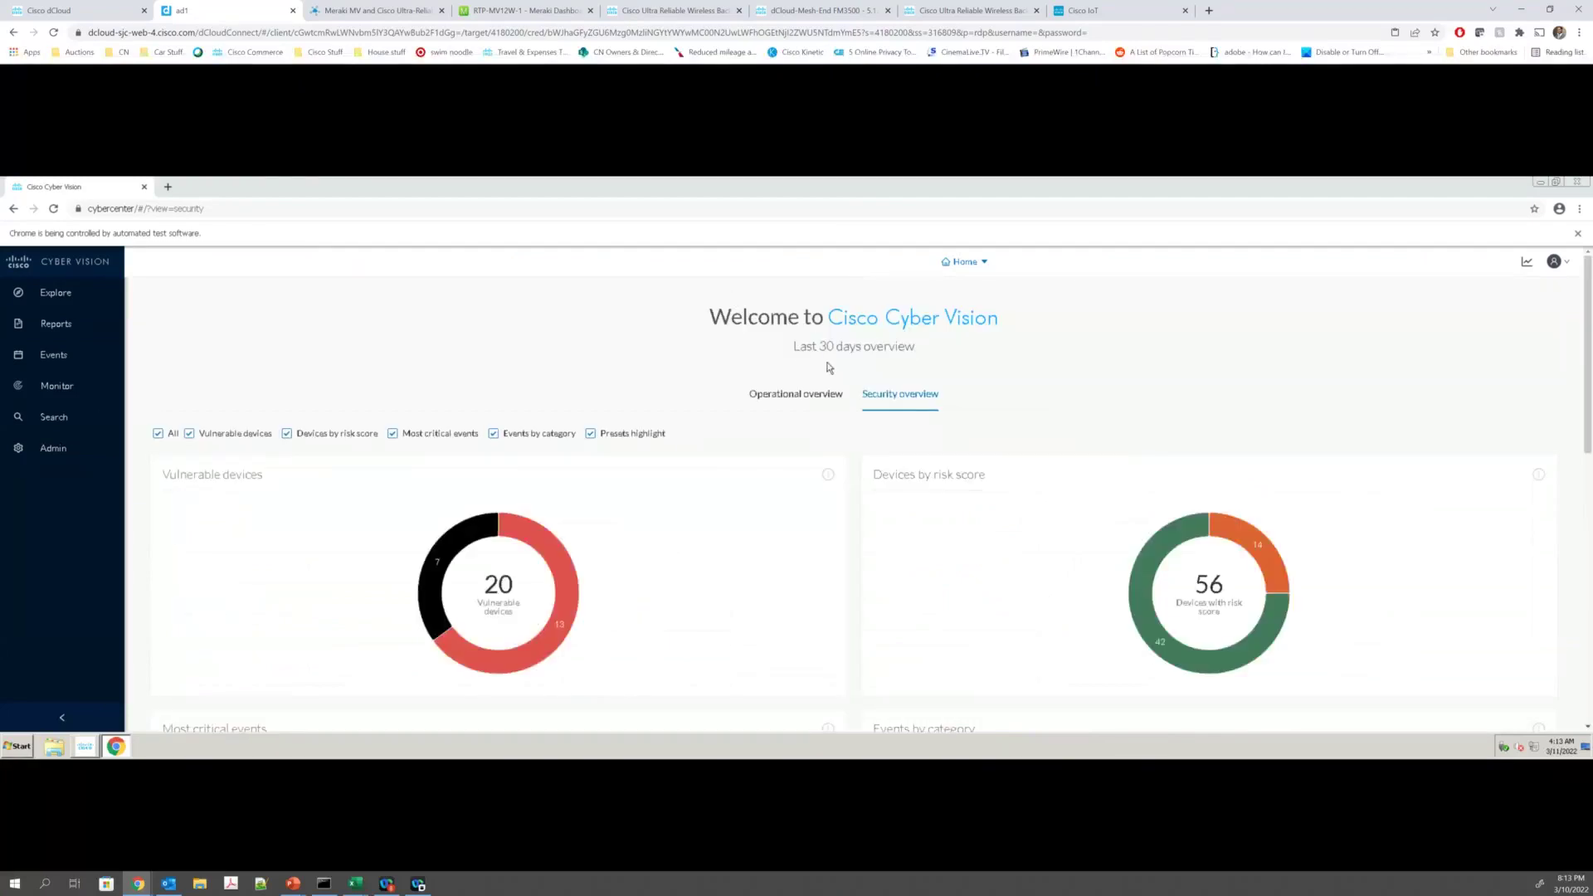
Step: Browse the preset categories in Explore, from My preset to Network Management, and open the All data preset
left_click(86, 298)
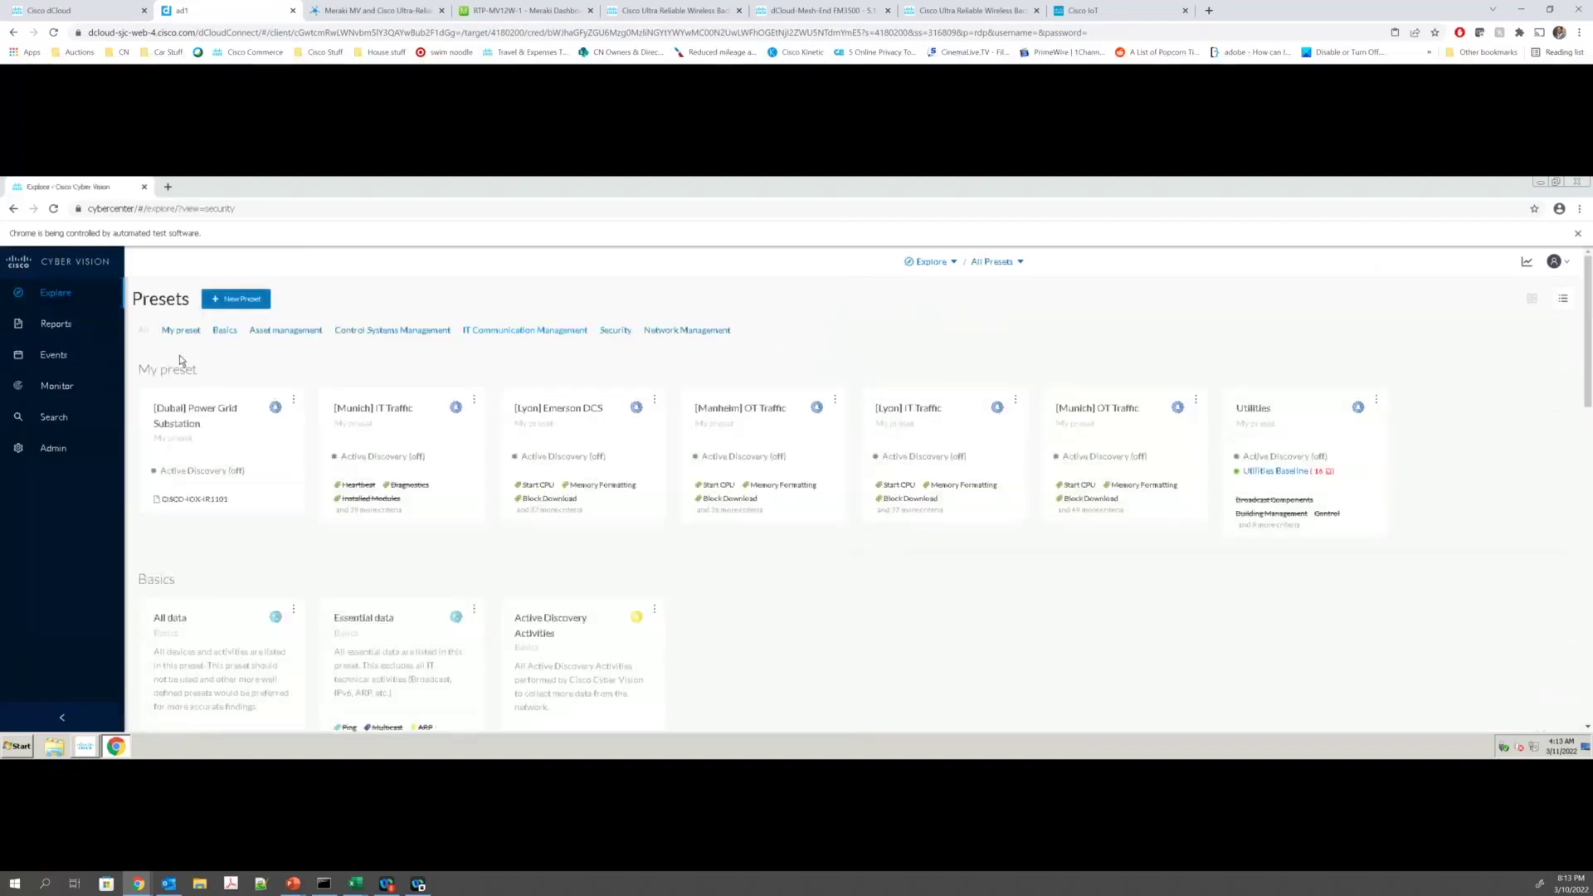
left_click_drag(190, 306, 199, 373)
left_click(153, 374)
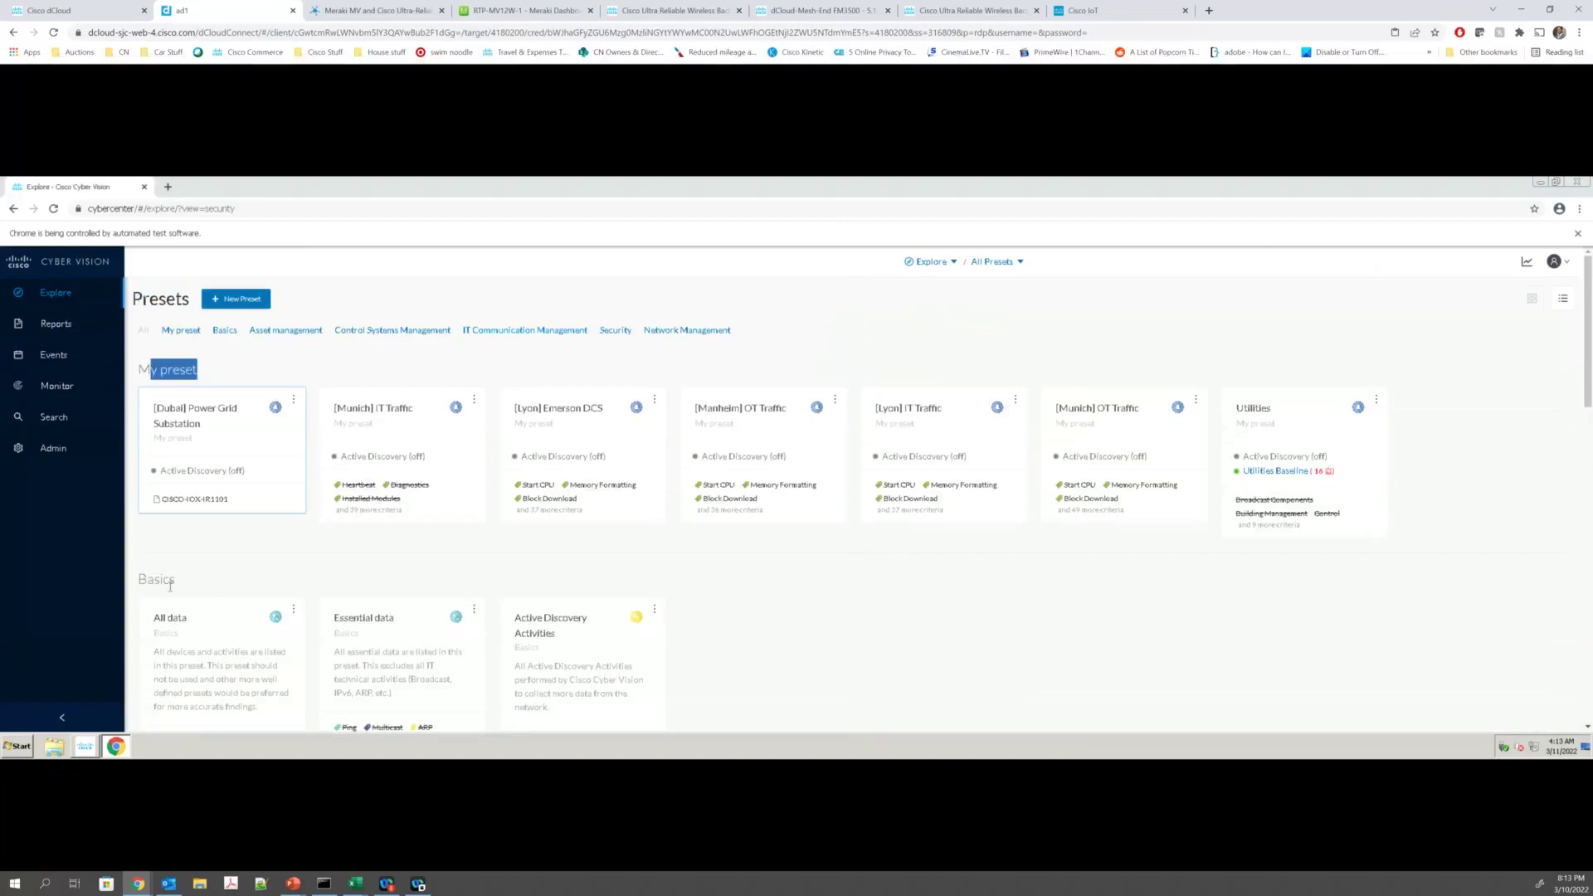
scroll(104, 349, "down", 8)
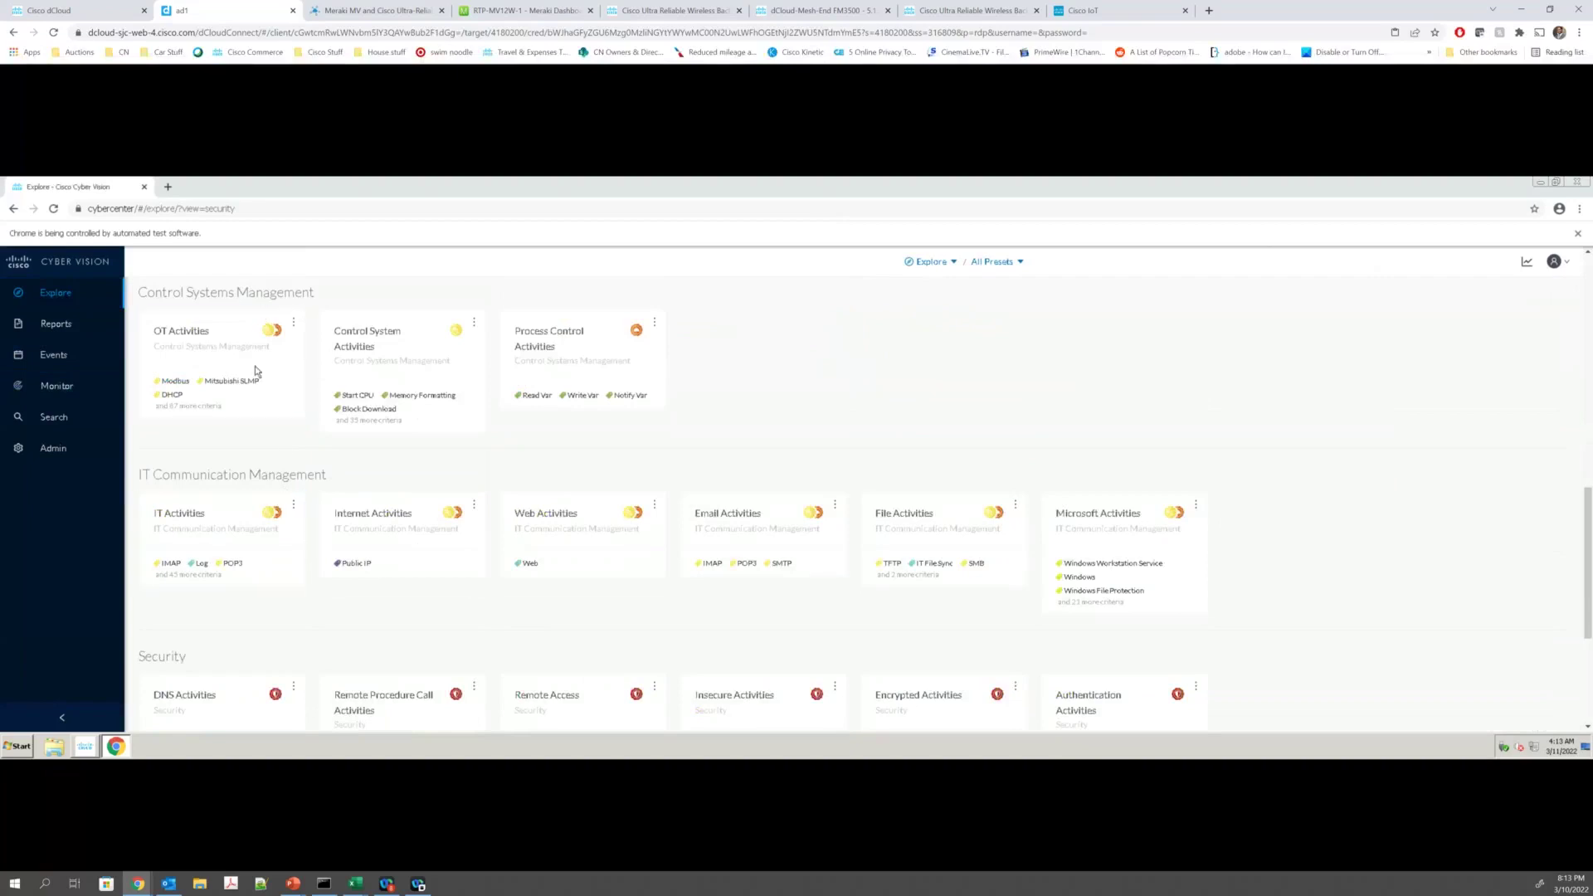
scroll(248, 500, "down", 3)
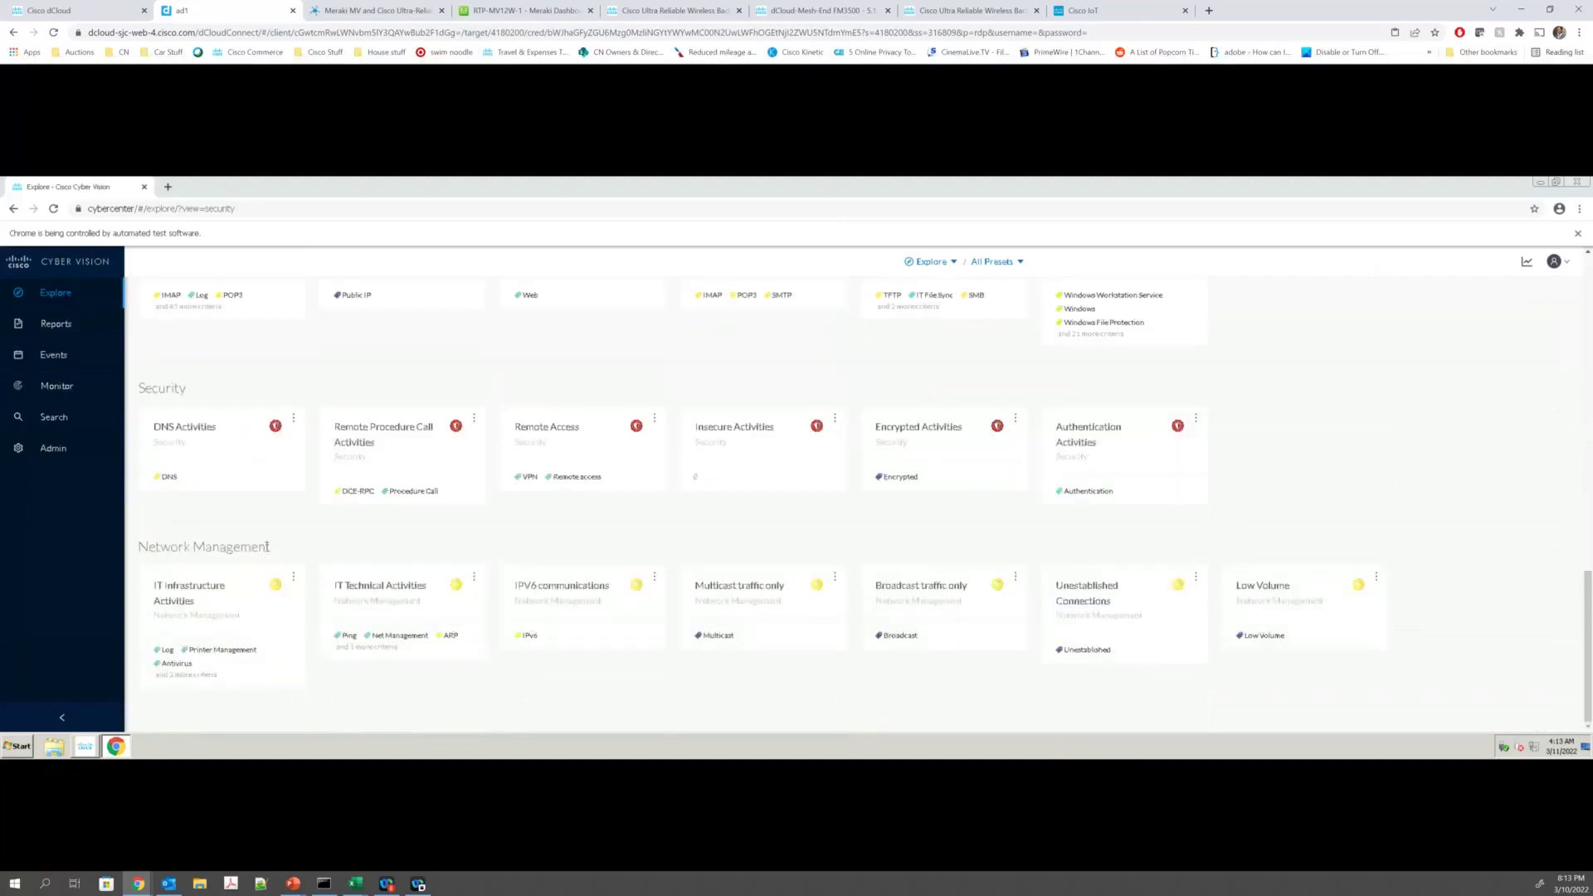
scroll(246, 448, "up", 10)
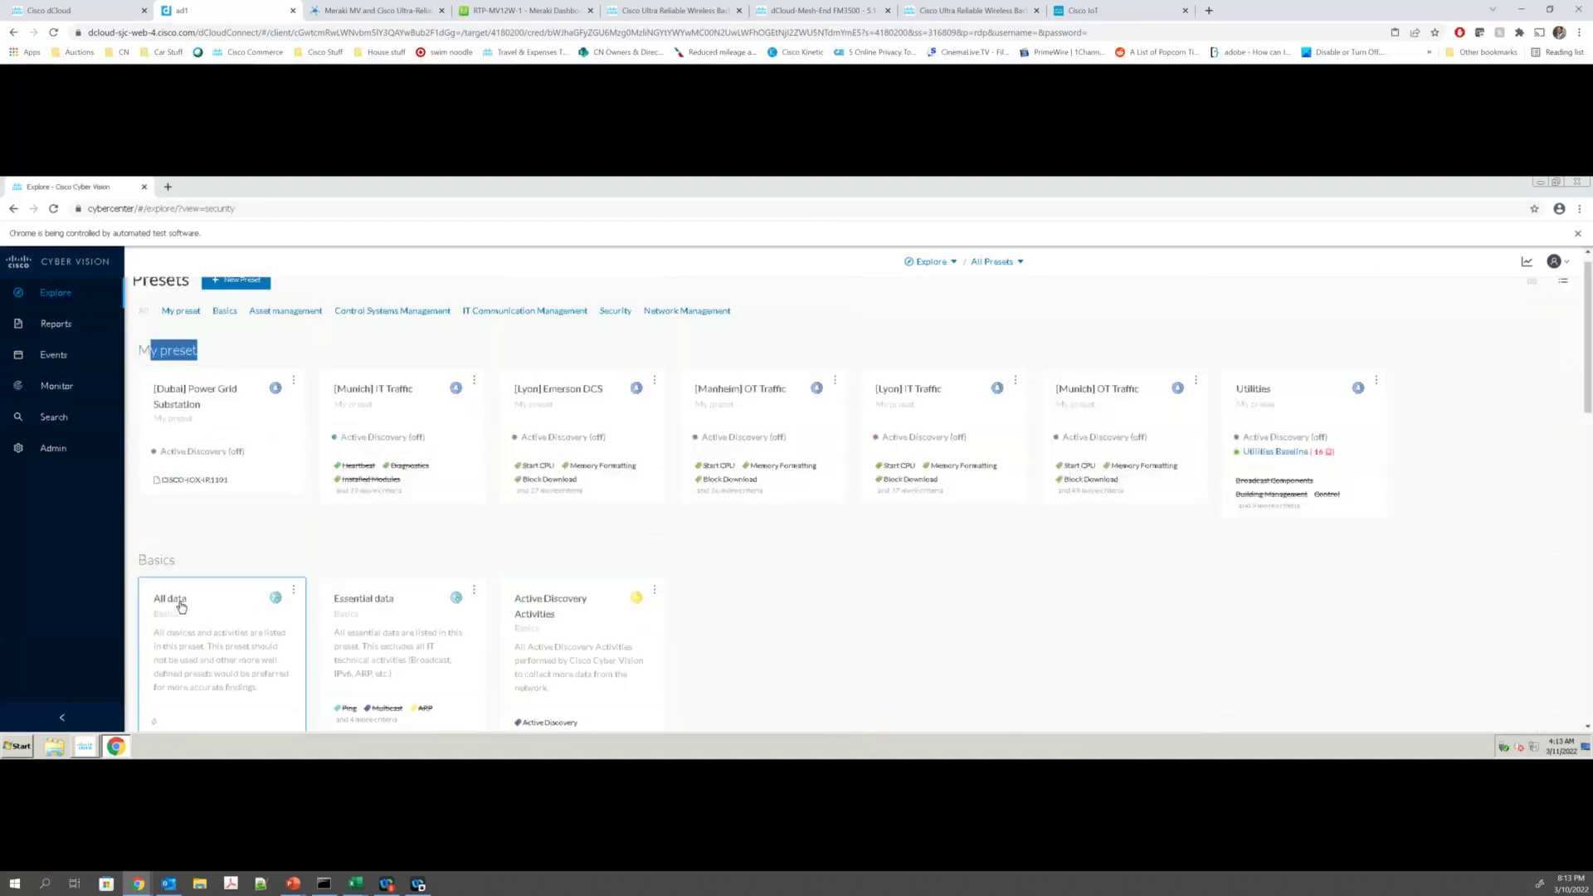
left_click(174, 599)
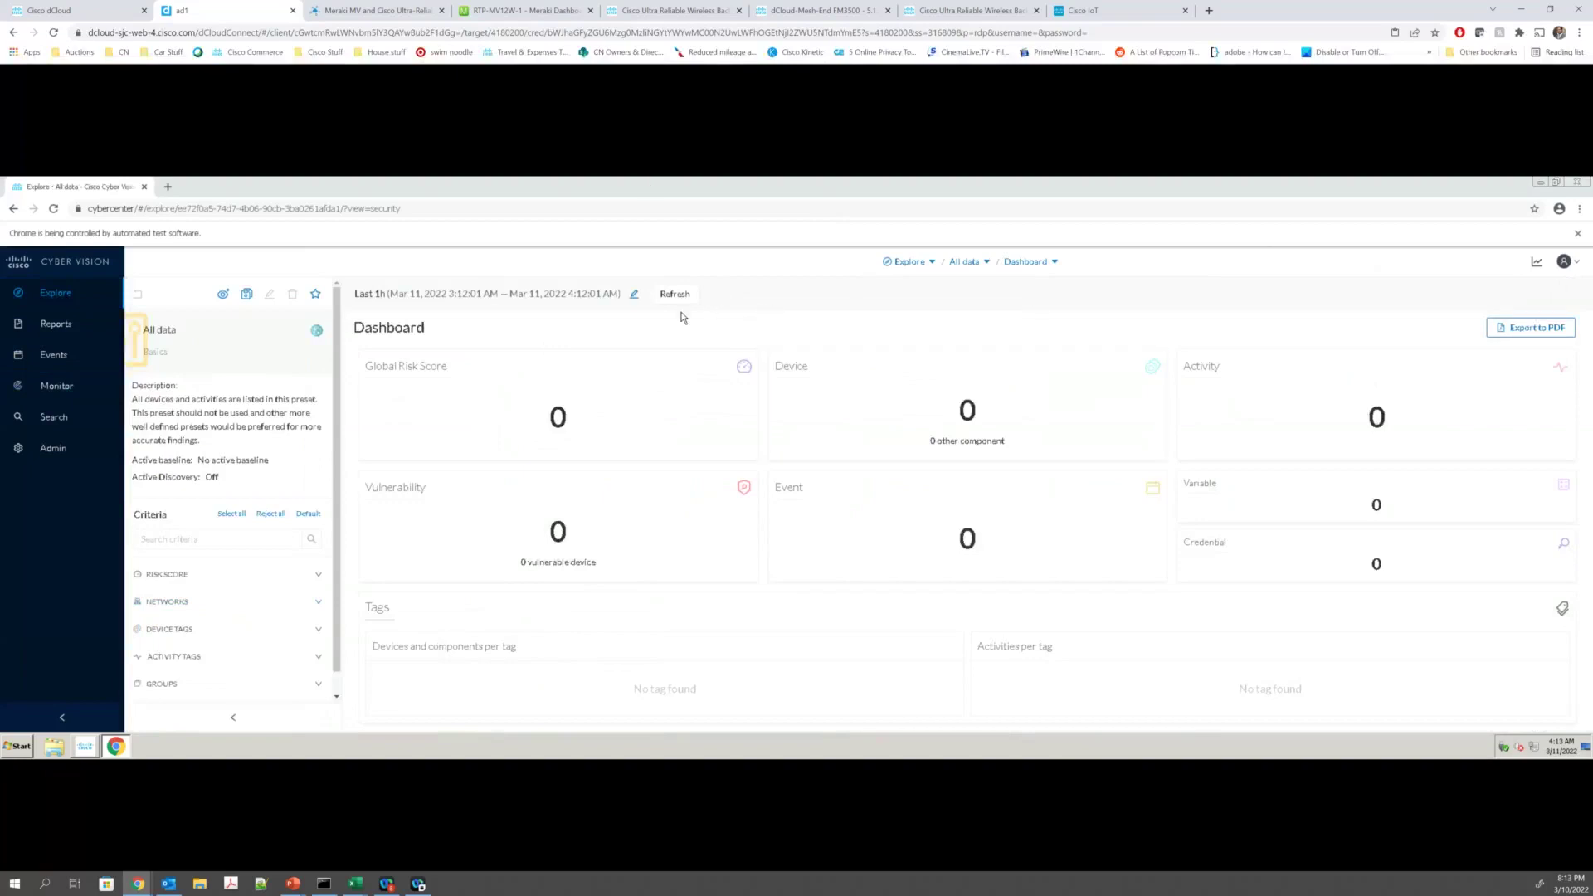
Step: Set the All data dashboard's timespan to a custom period of 1y
left_click(634, 296)
left_click(792, 347)
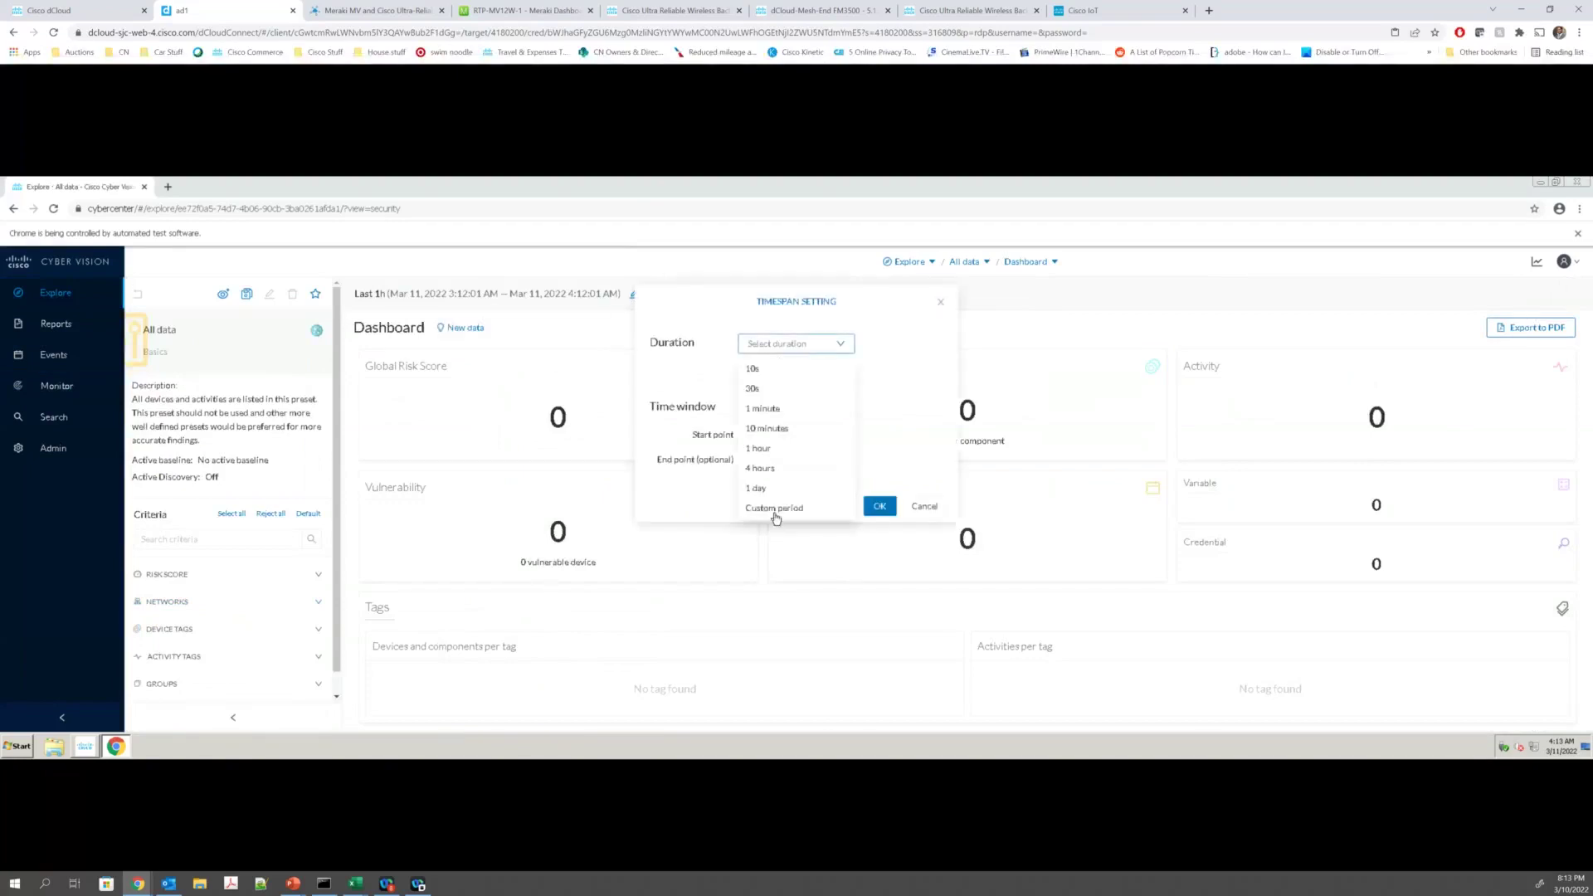
left_click(774, 509)
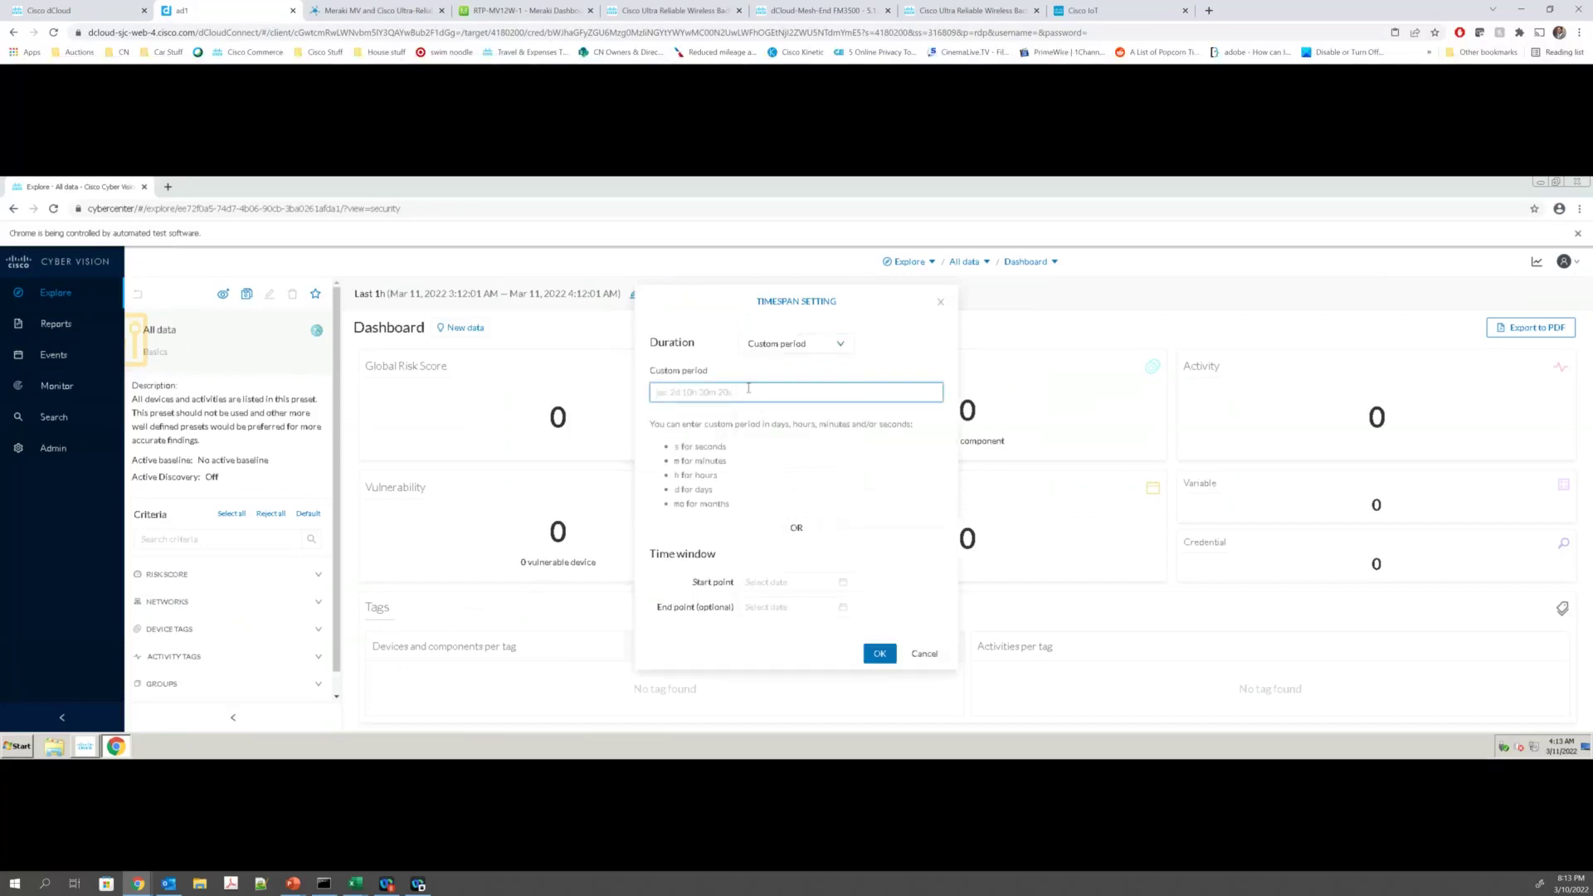
type("1y")
left_click(879, 653)
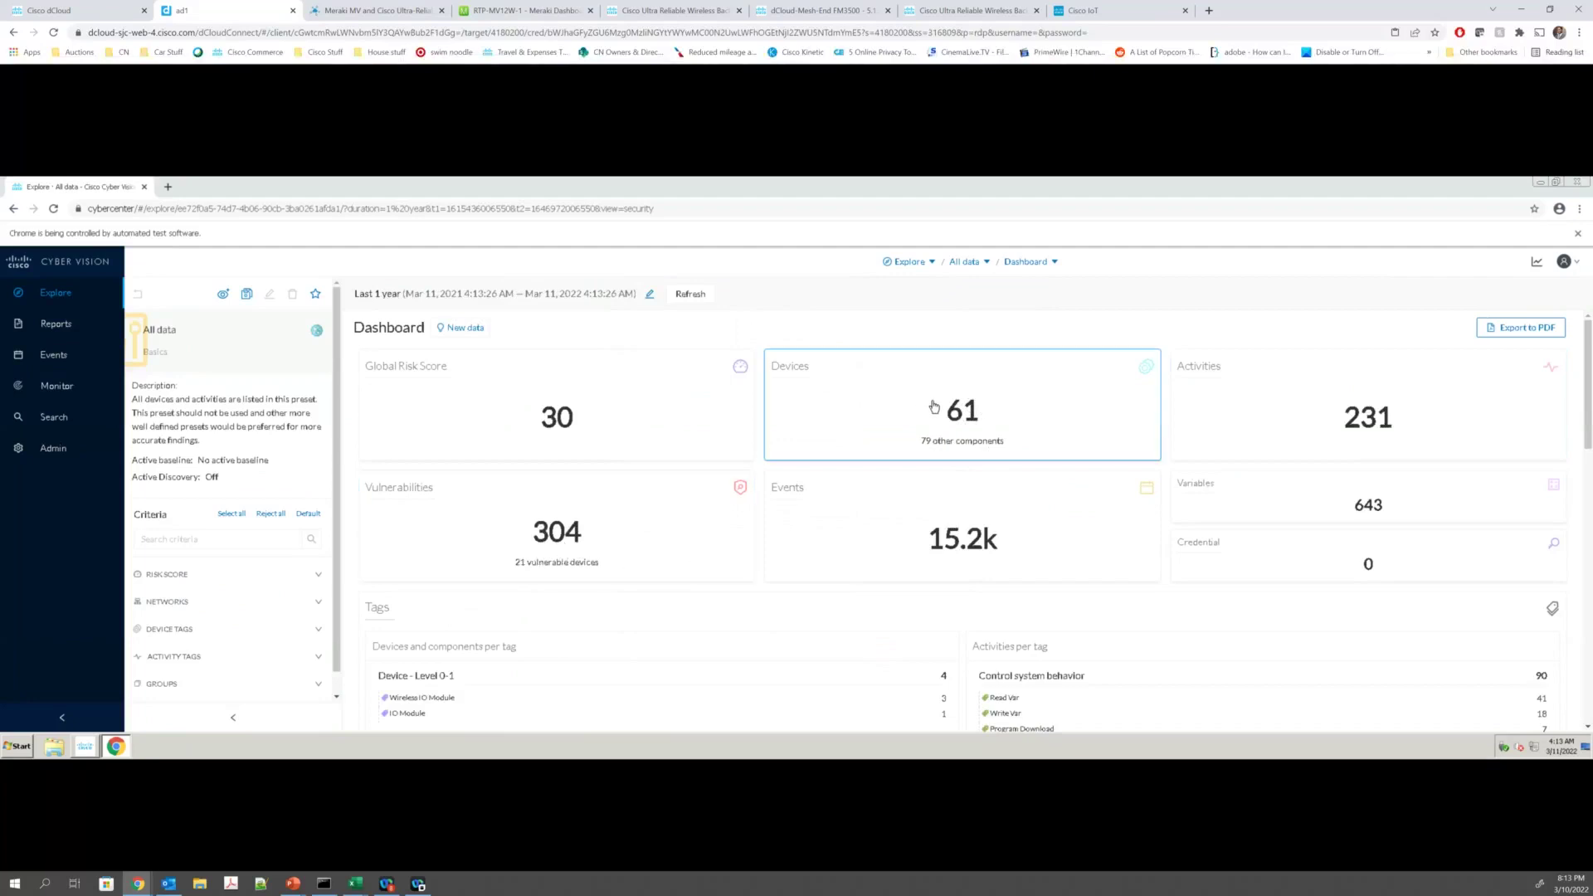
Step: Examine the dashboard's summary tiles and the device and activity tags, including control system behavior, IT behavior and network analysis
scroll(938, 404, "down", 5)
scroll(940, 402, "up", 5)
scroll(1162, 373, "down", 3)
scroll(1275, 492, "up", 3)
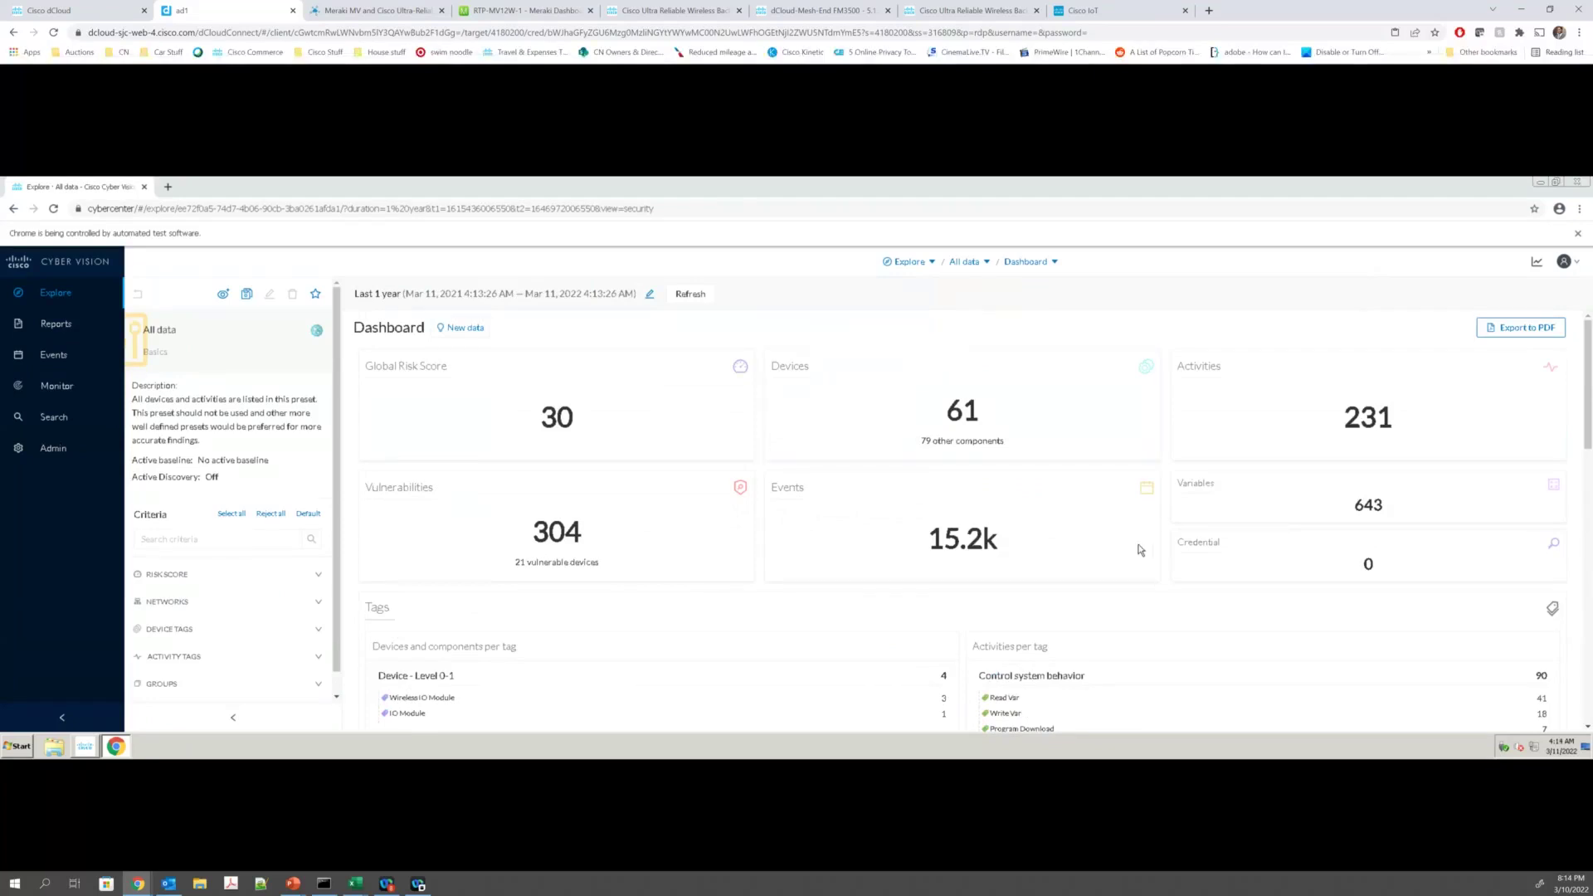
scroll(993, 527, "down", 3)
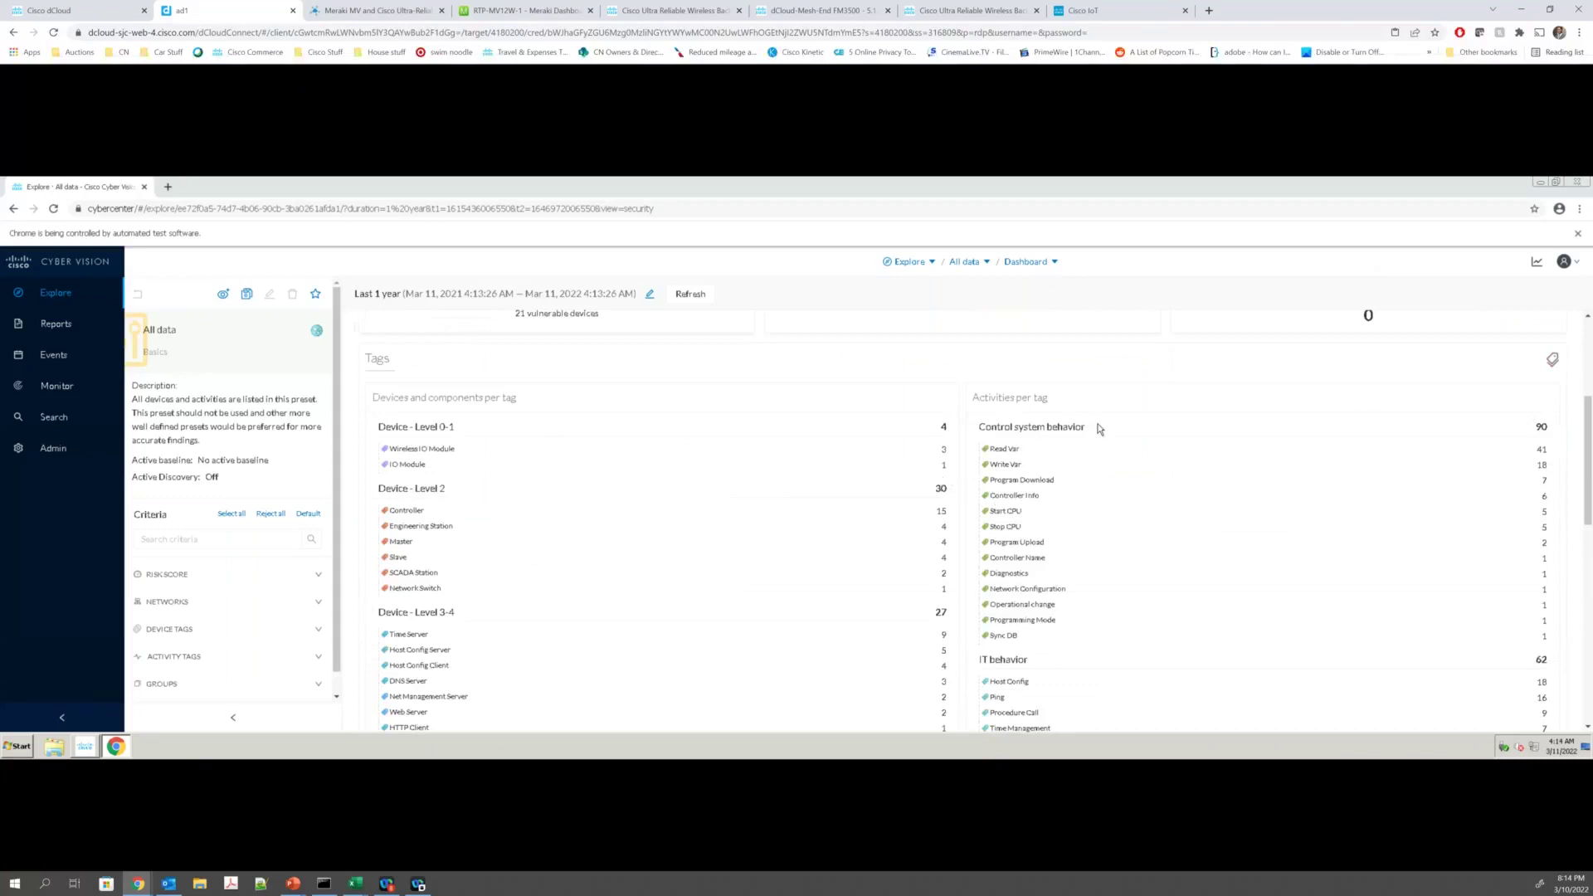
left_click_drag(1039, 427, 1029, 470)
scroll(1054, 616, "down", 3)
double_click(995, 448)
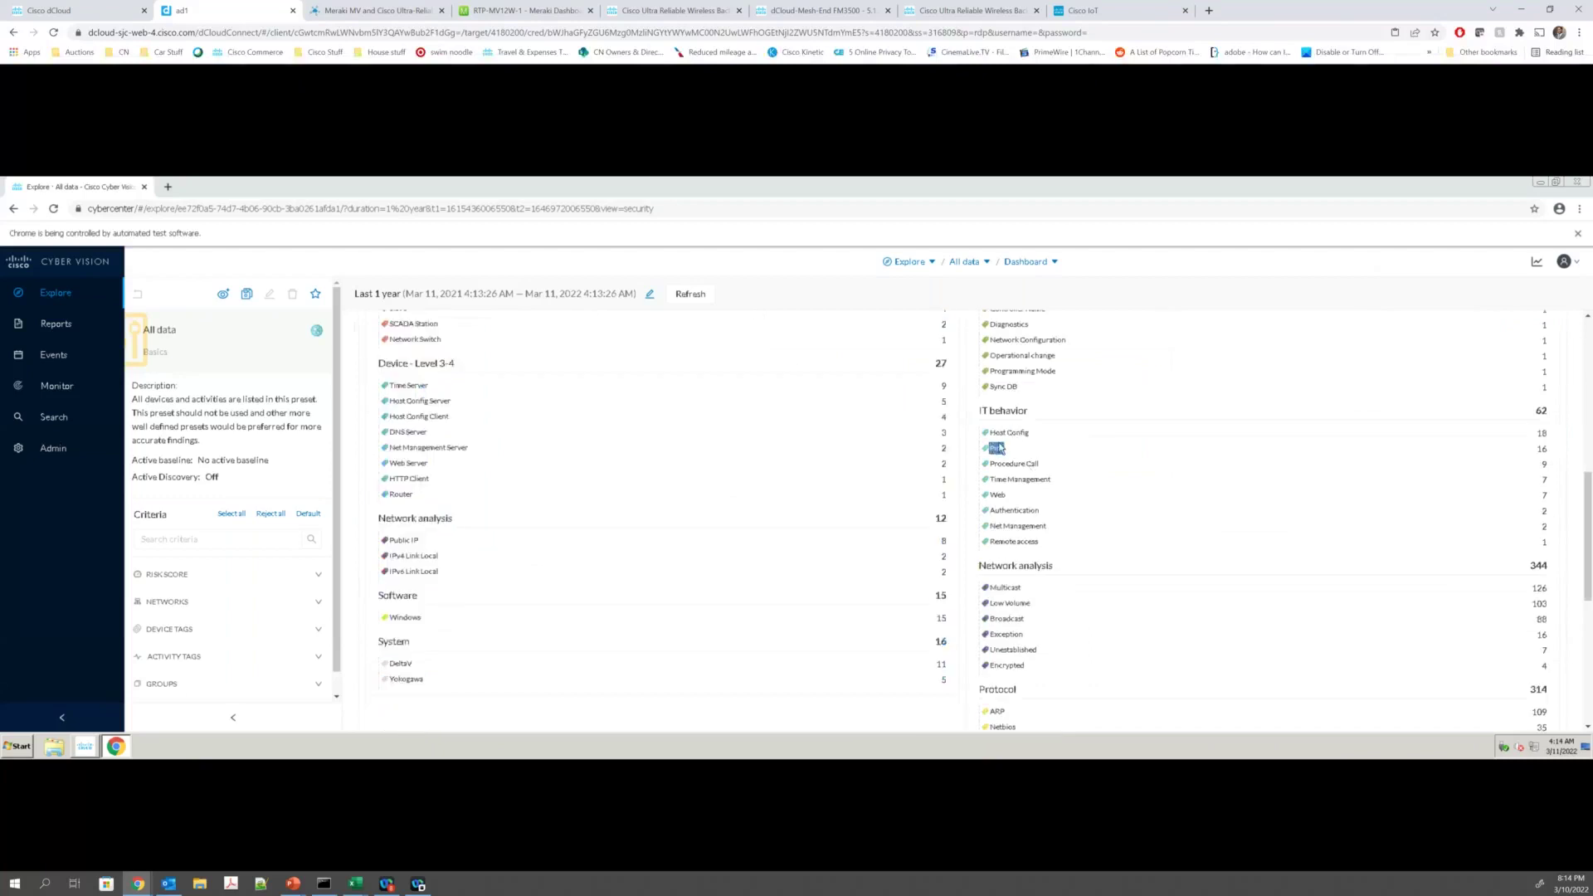
scroll(987, 632, "down", 2)
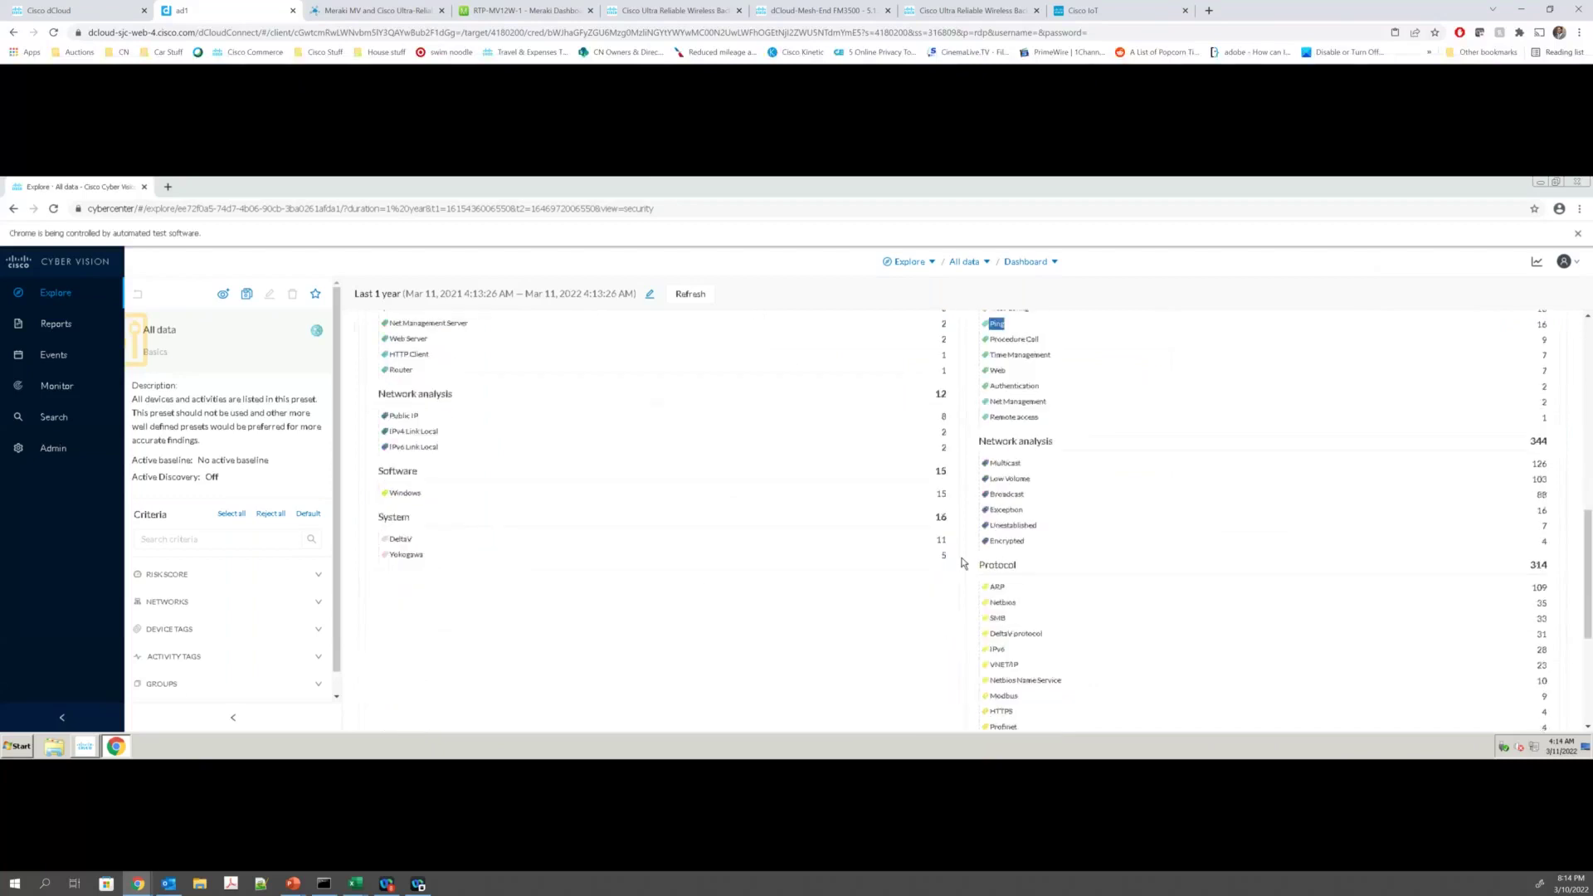
scroll(1067, 544, "down", 3)
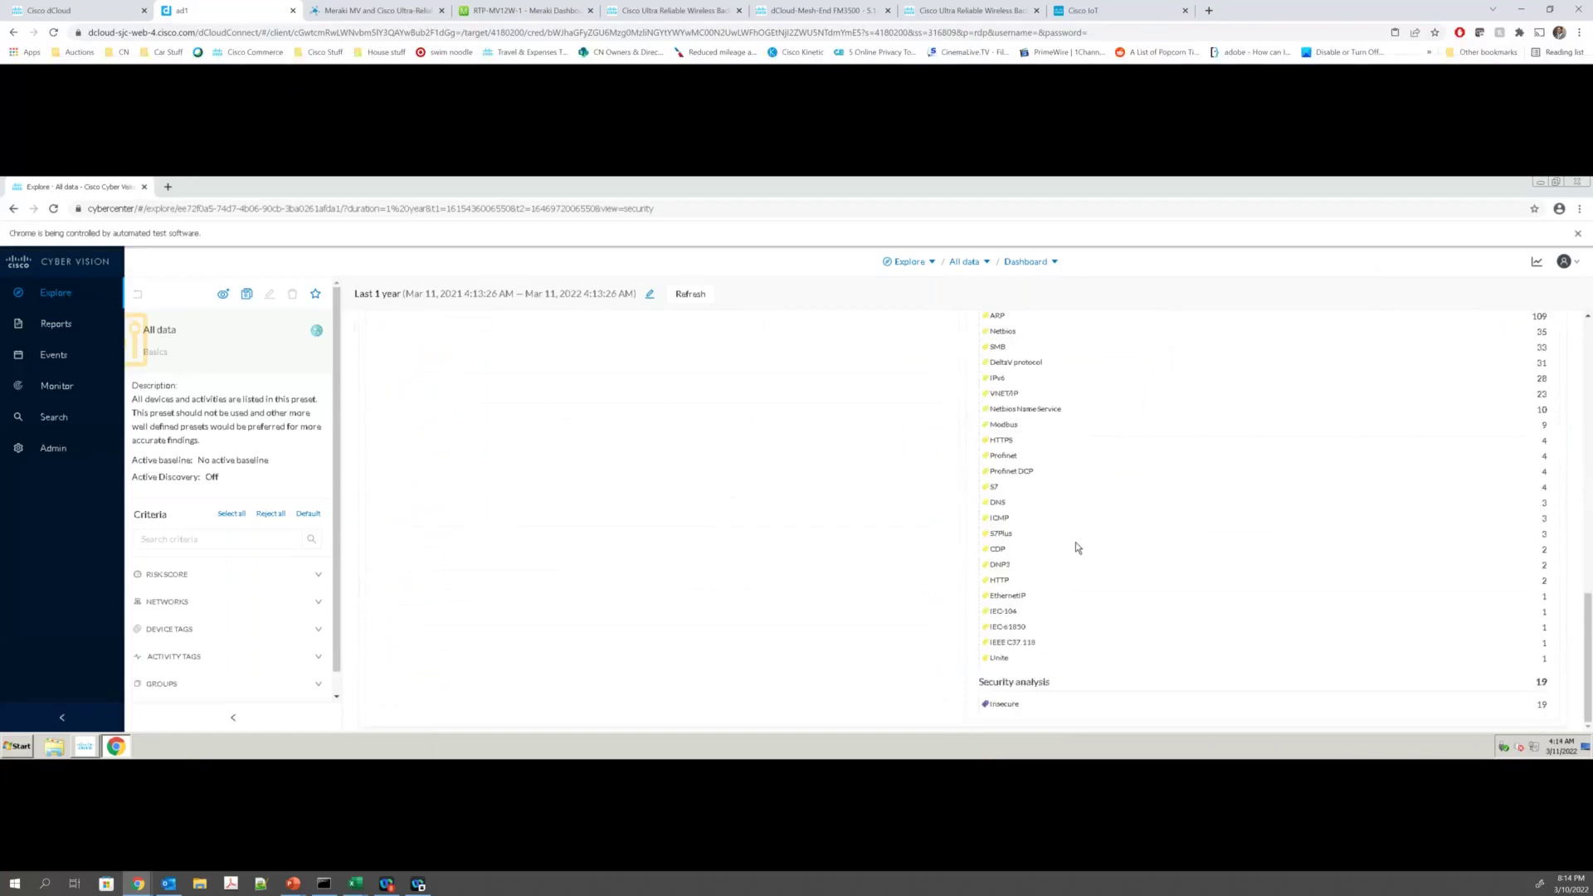
Step: Examine the Protocol activity tags, highlighting the Protocol heading, S7, Profinet and EthernetIP
scroll(1075, 547, "up", 2)
double_click(999, 417)
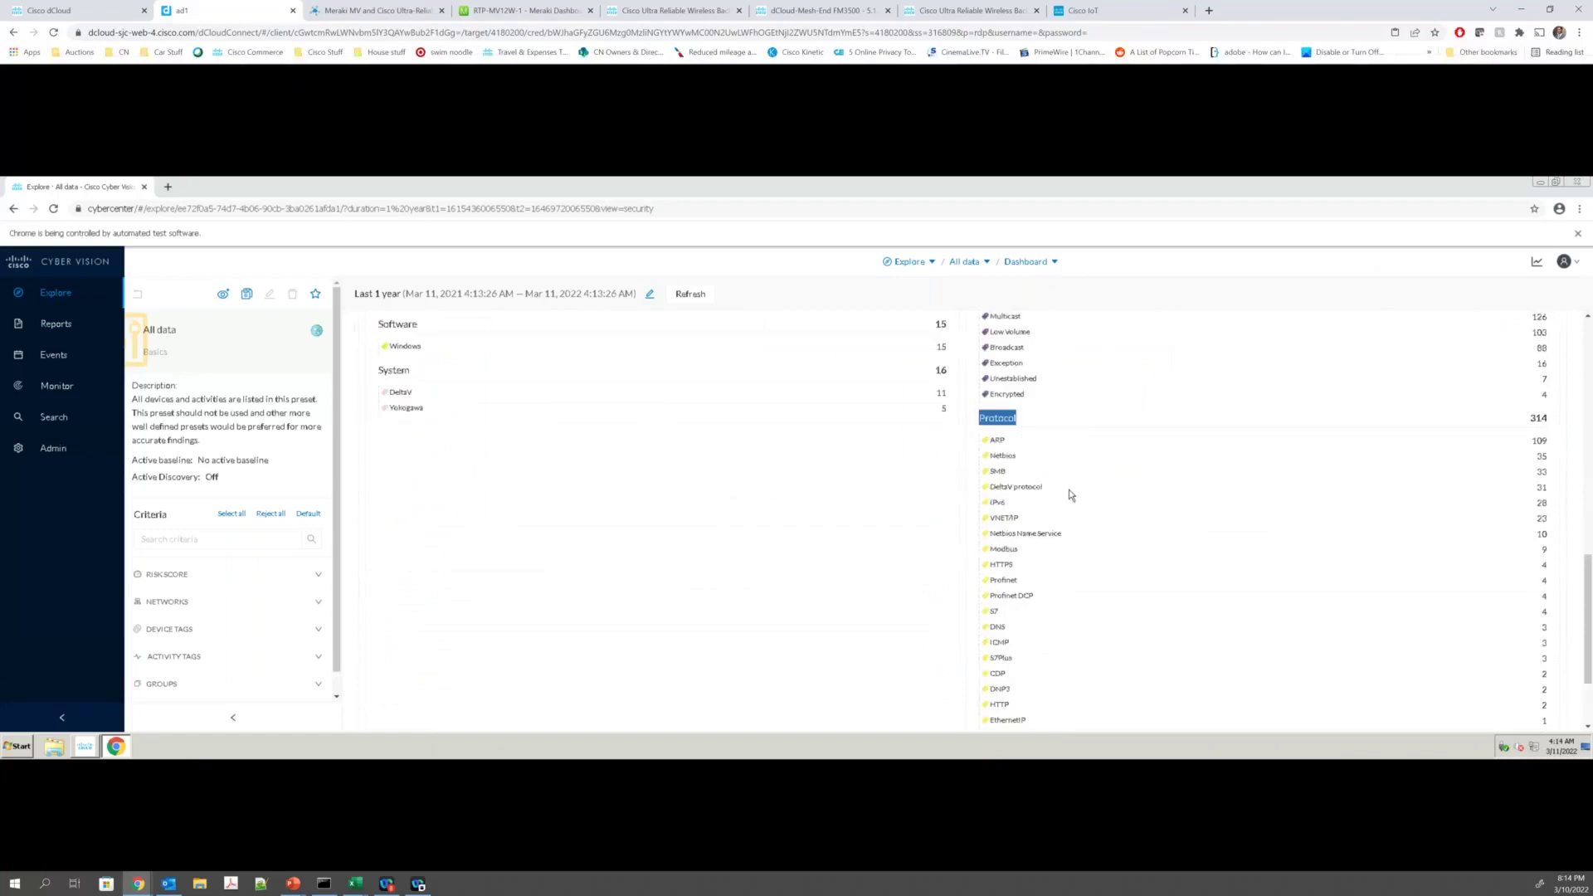
scroll(1032, 455, "down", 2)
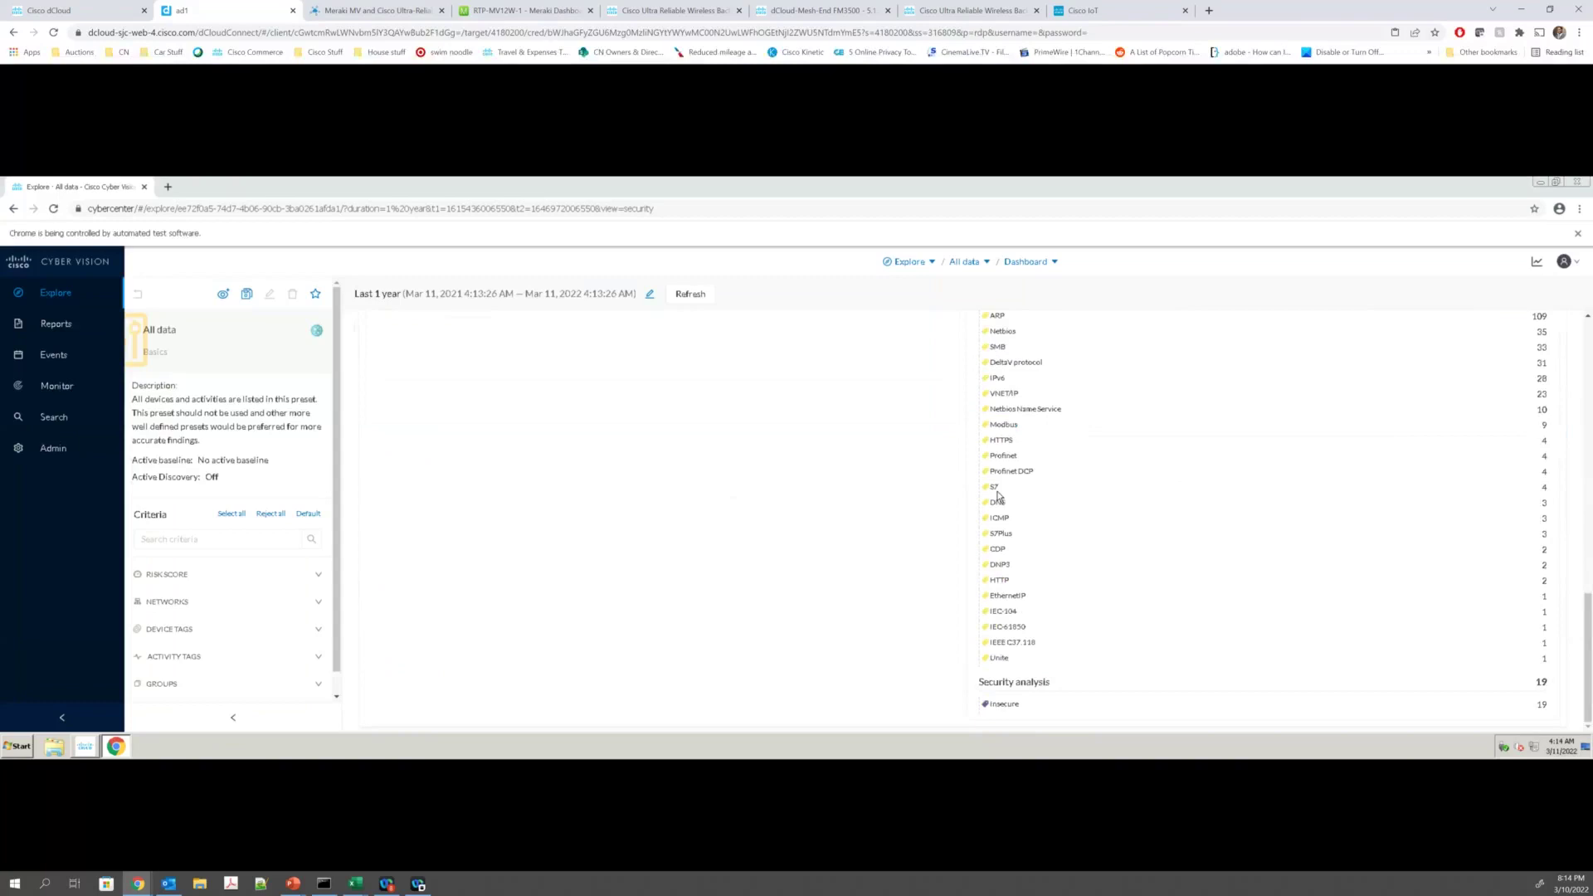
double_click(998, 489)
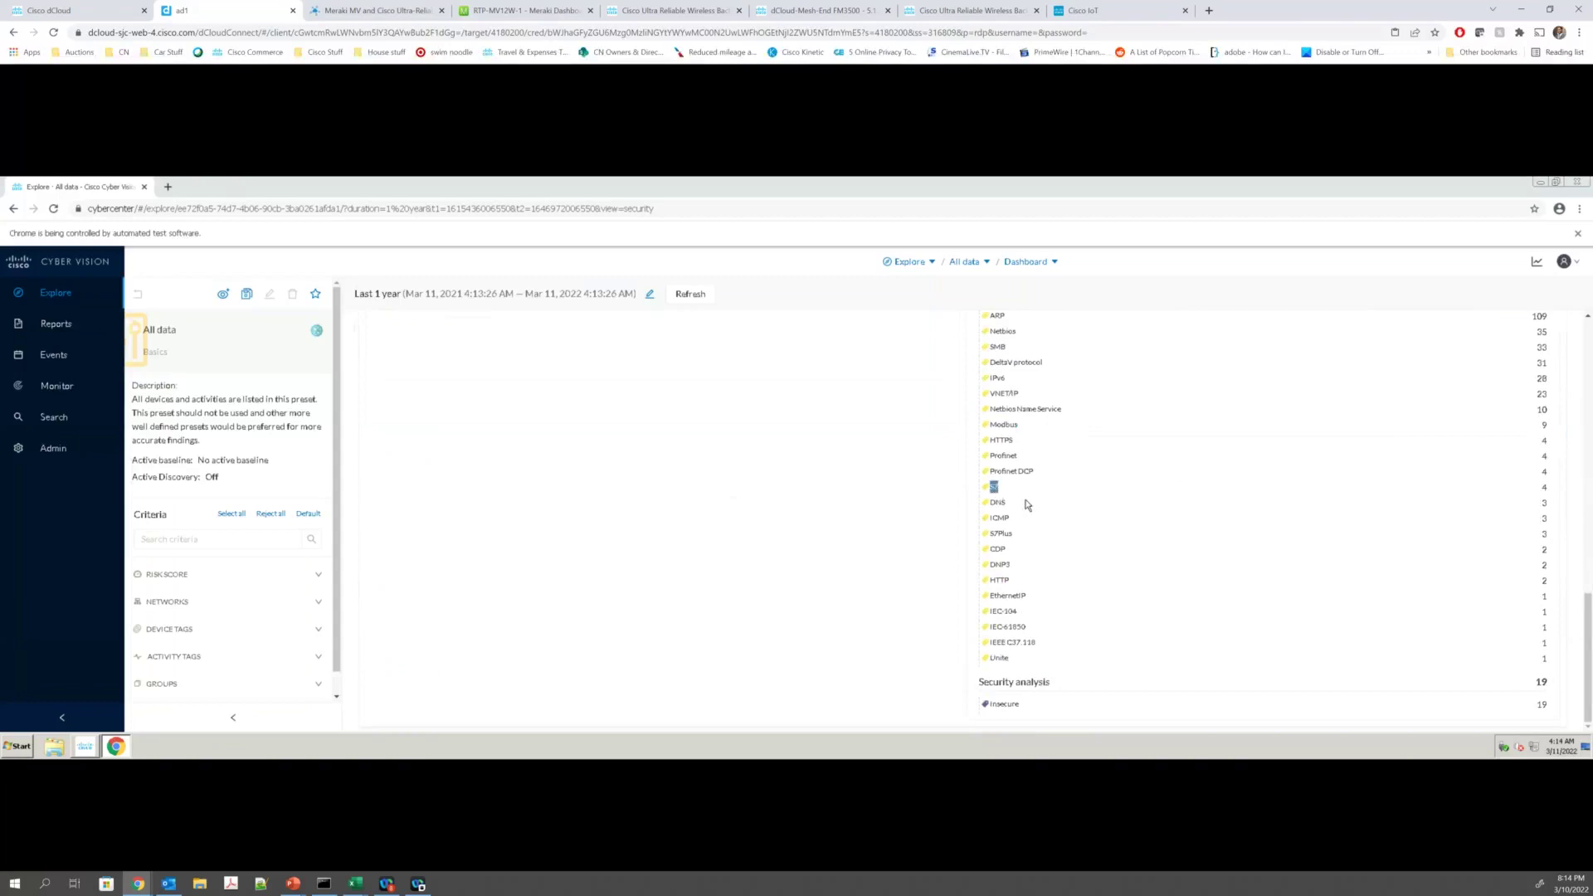
double_click(1012, 457)
double_click(1021, 595)
scroll(1052, 426, "up", 2)
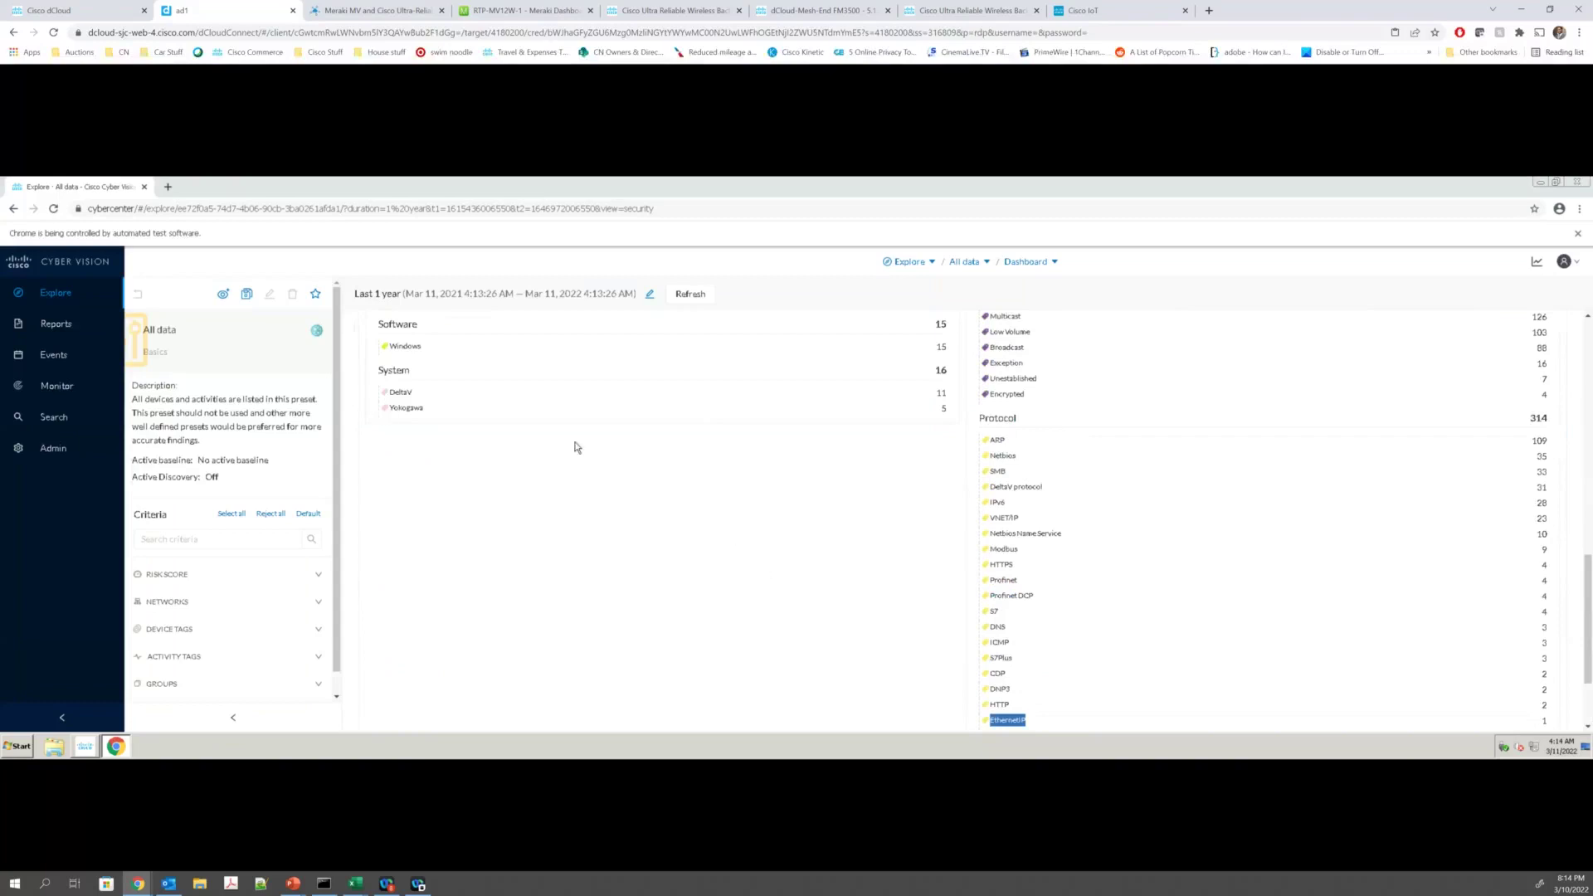
scroll(282, 473, "down", 1)
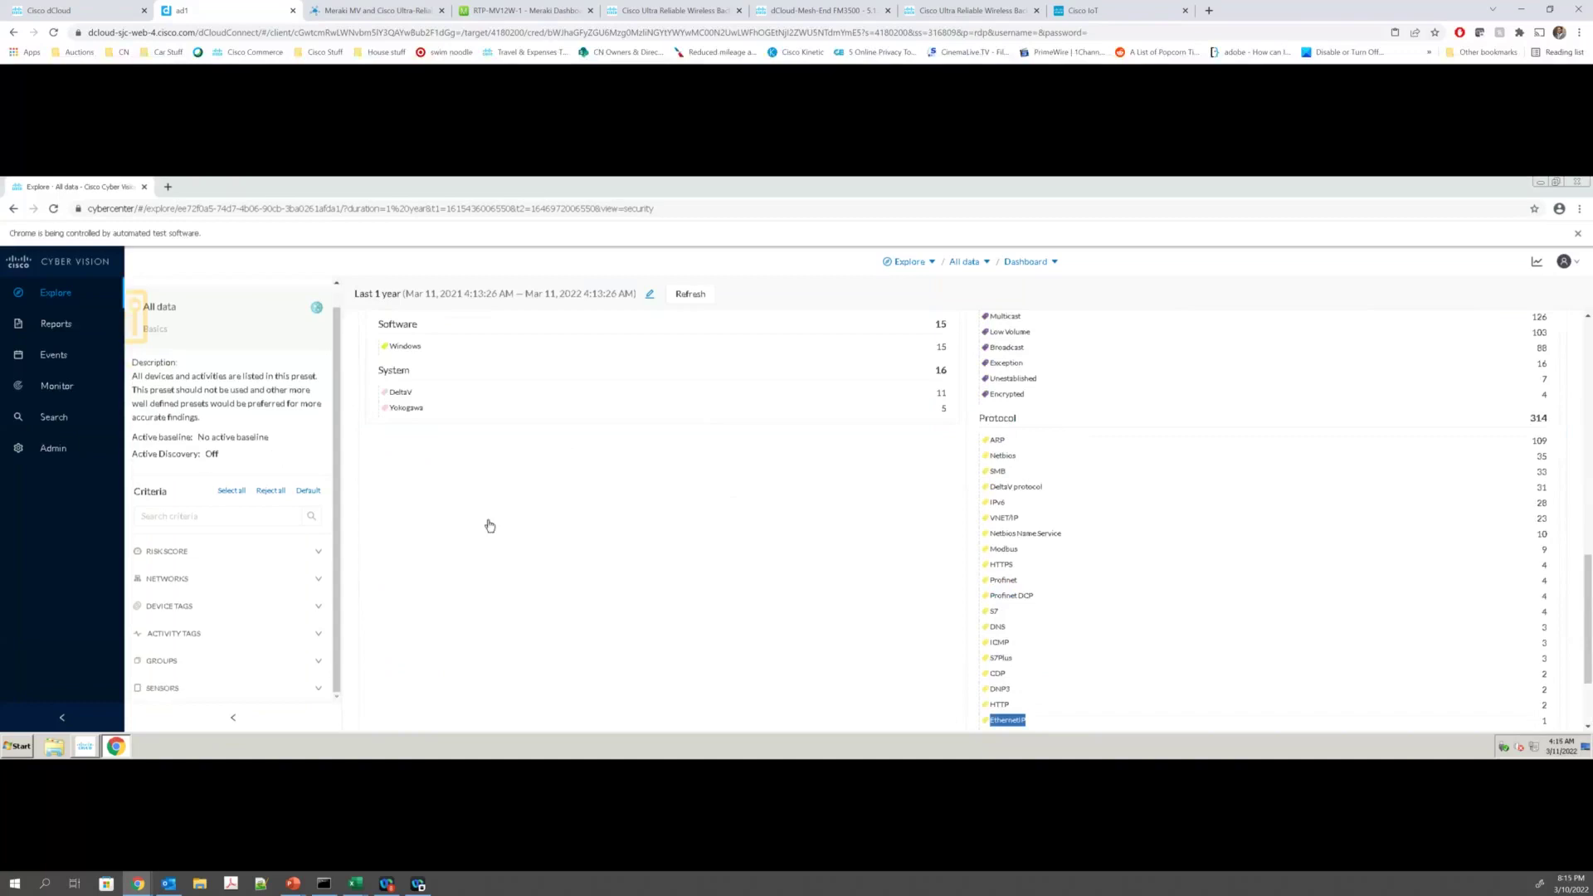
Step: Switch the All data preset from the dashboard to the Map view
scroll(498, 523, "up", 10)
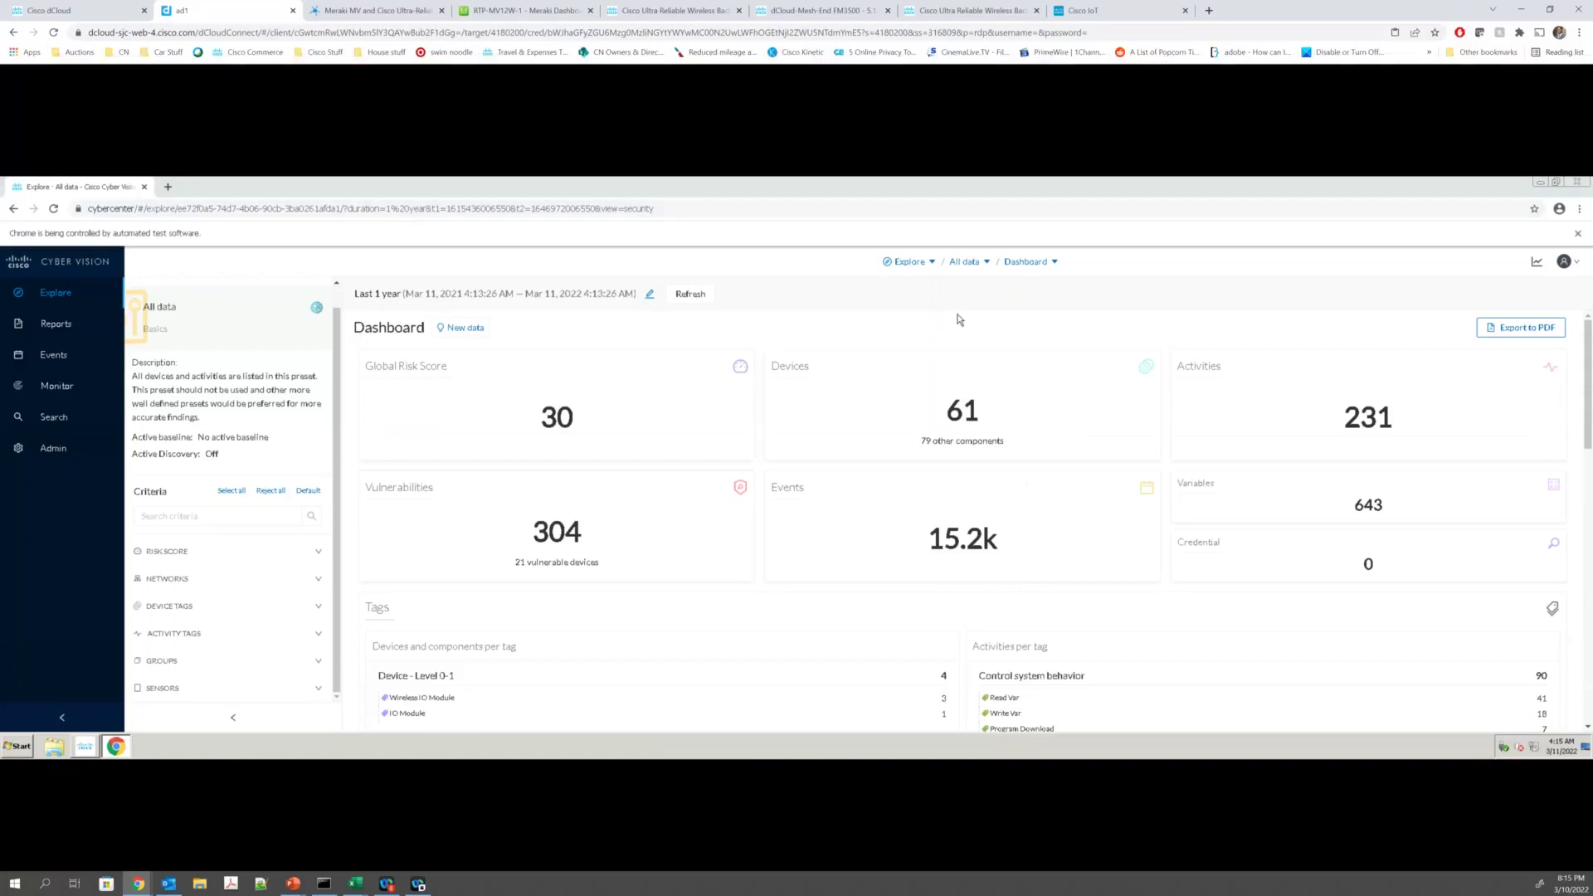
left_click(1025, 262)
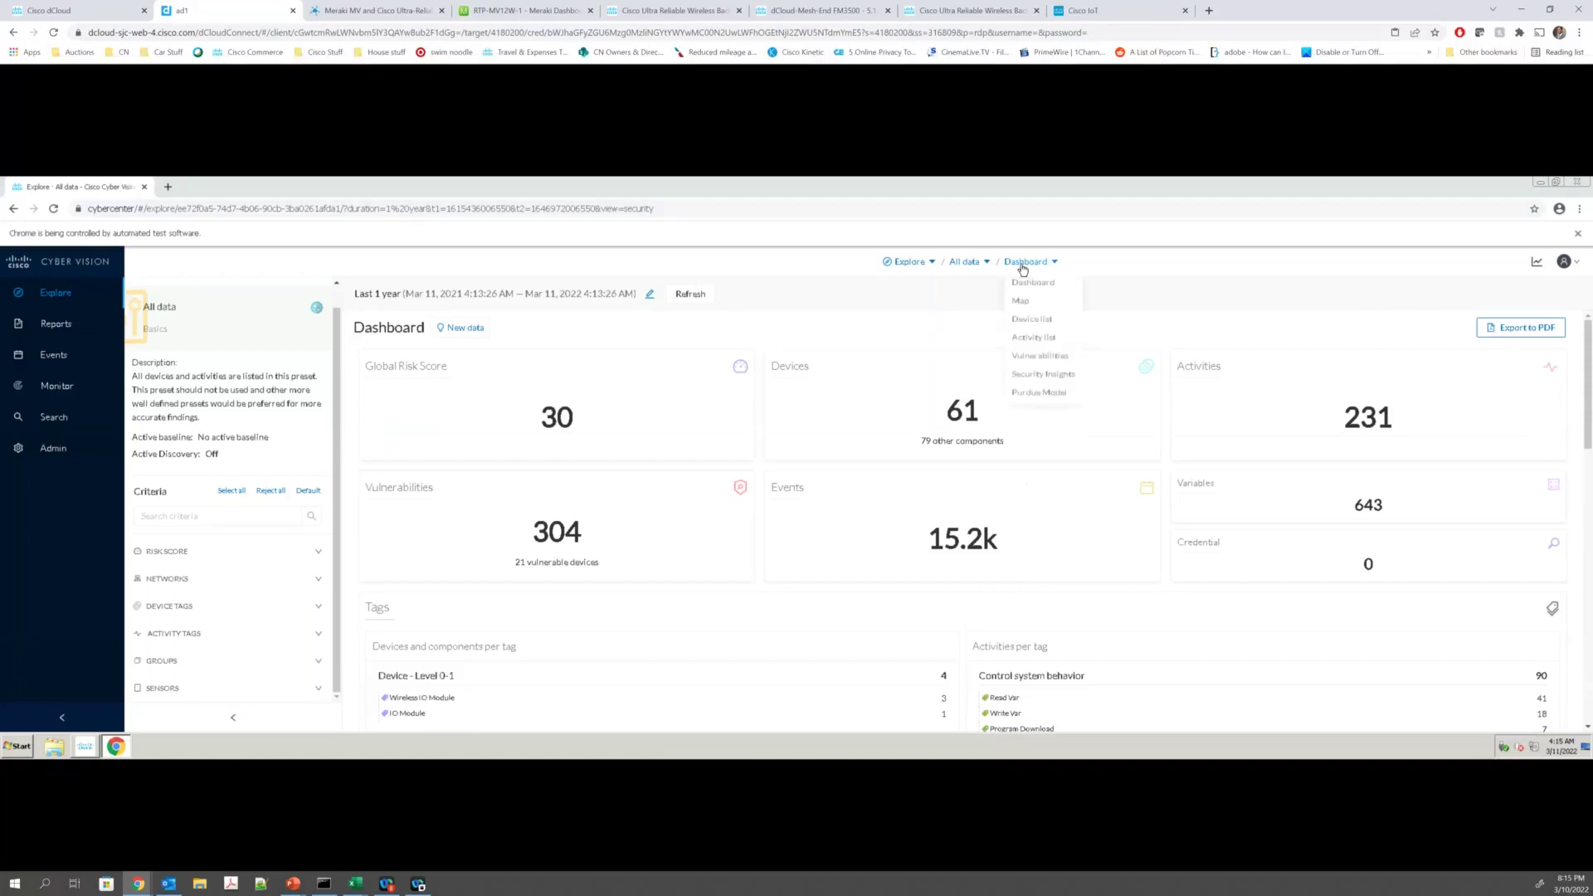
left_click(1053, 306)
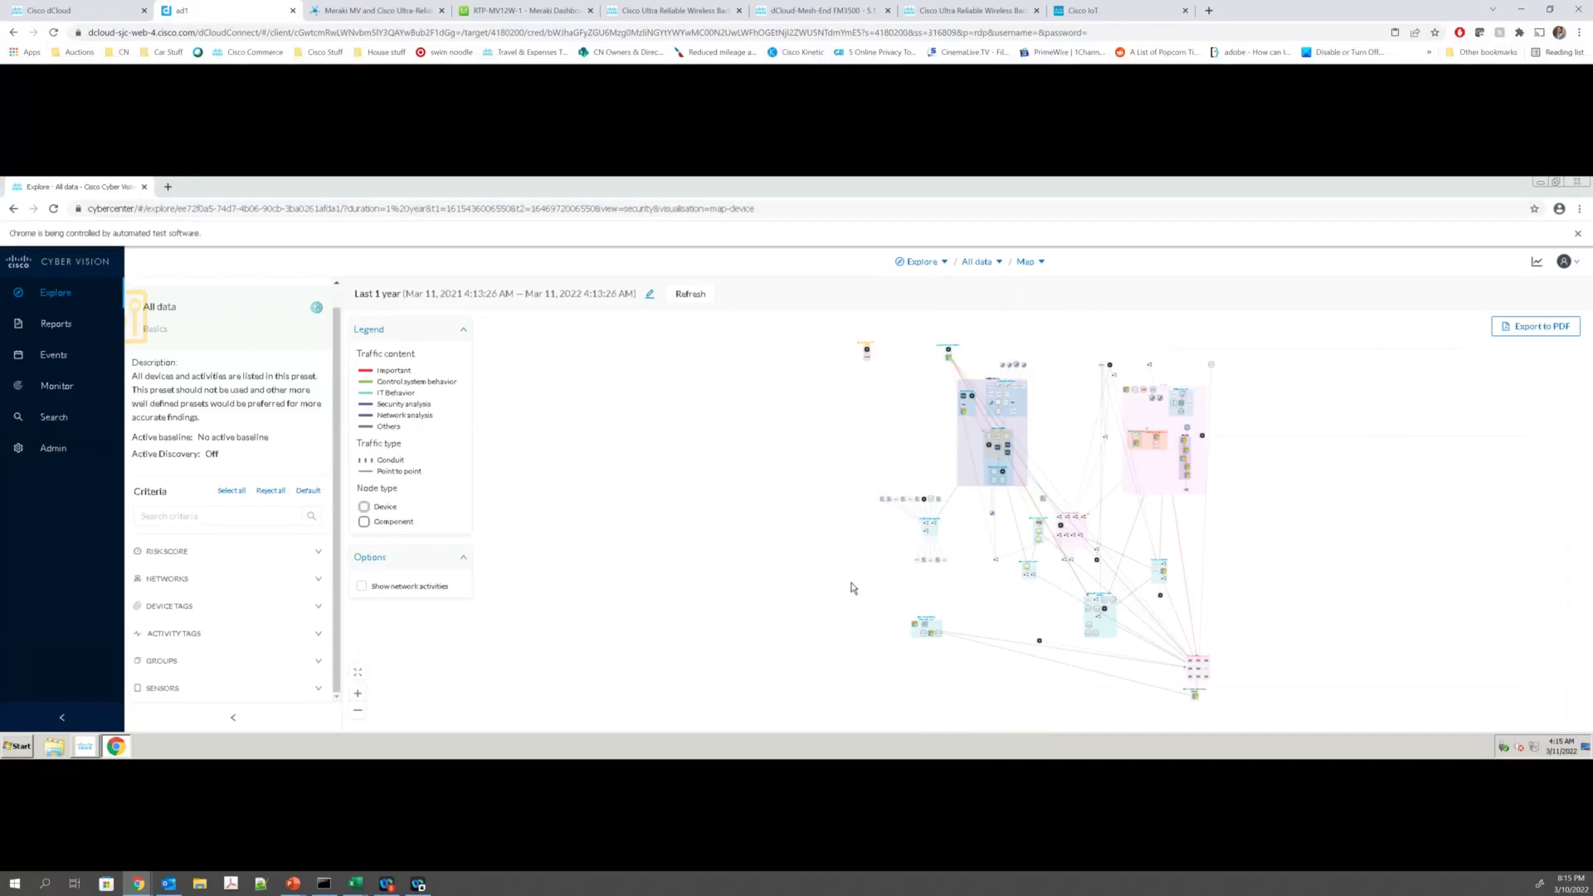
Step: Examine the map's device groups and traffic links, from Manheim Furnace 2 to the Process Bus Network, City Substation and Control Center
scroll(852, 589, "up", 5)
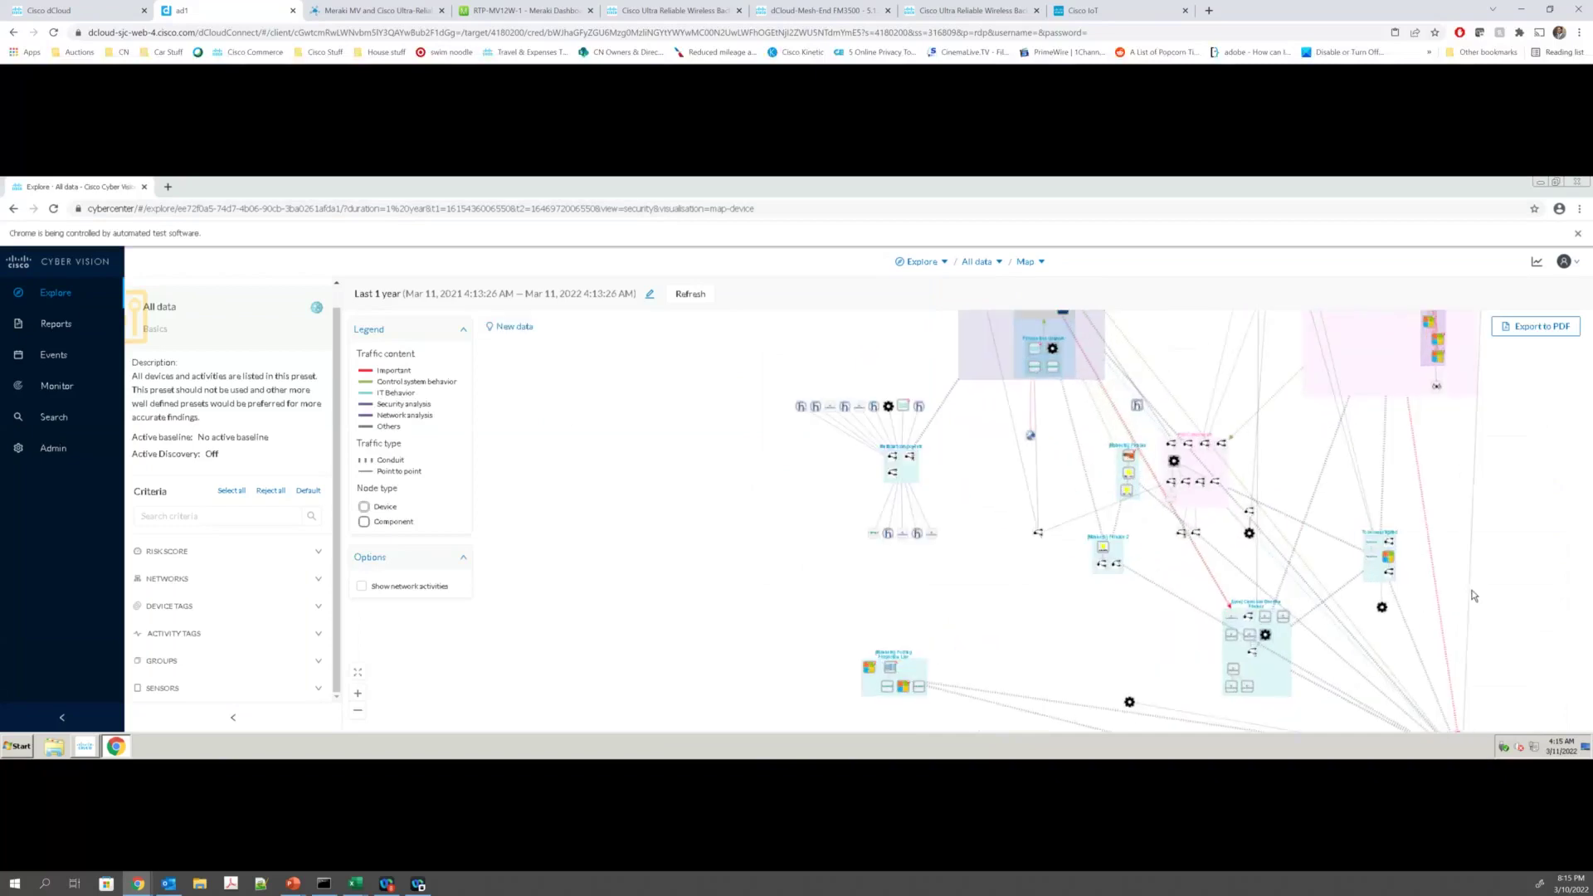
scroll(1473, 595, "up", 3)
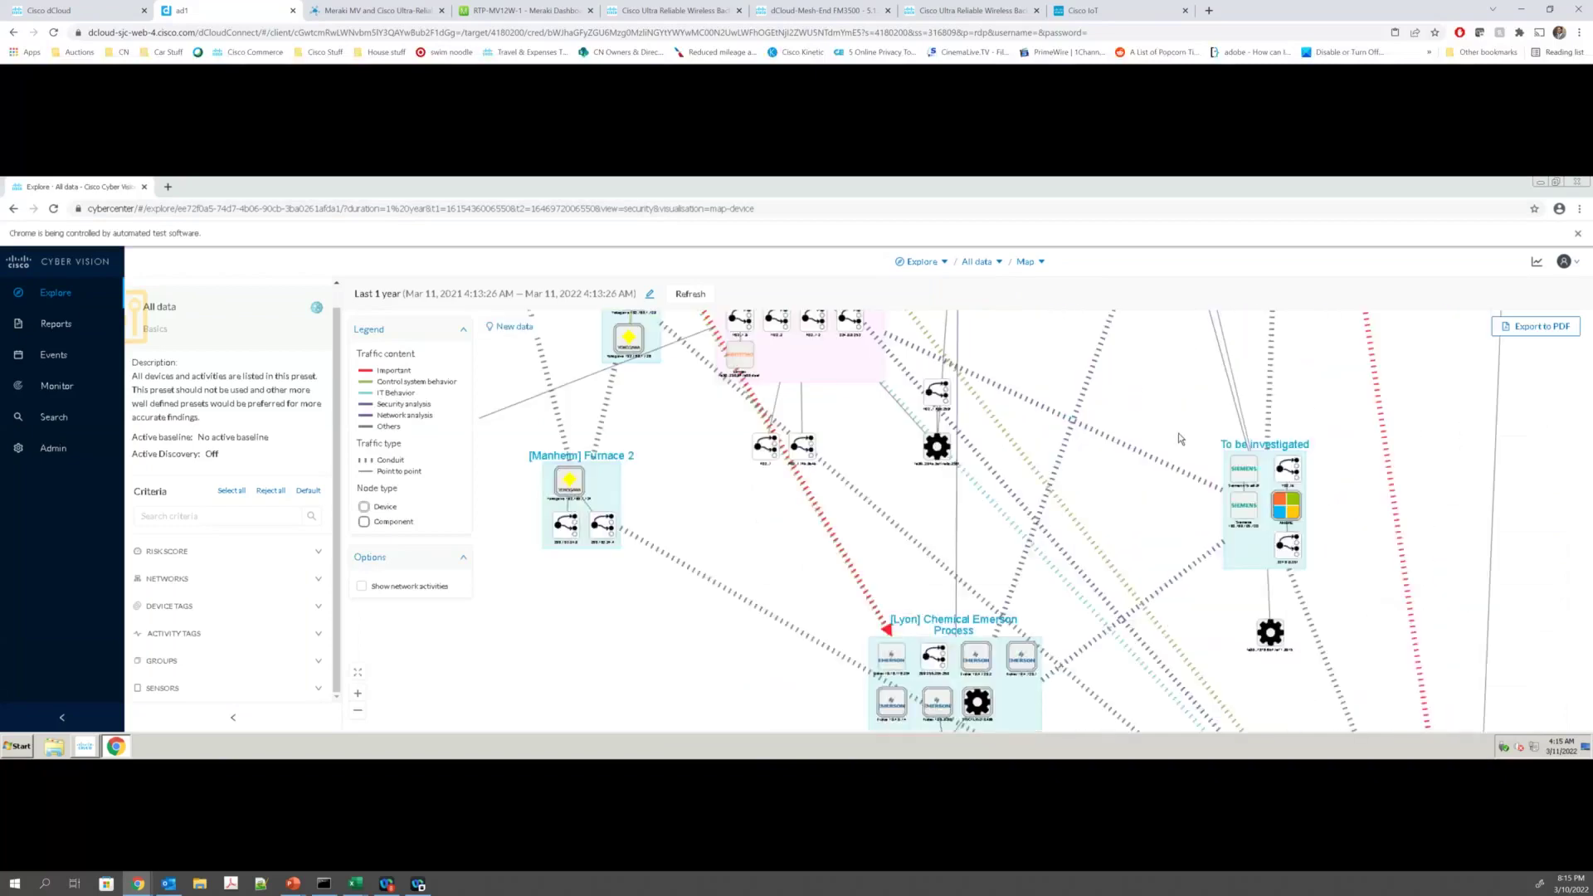
left_click_drag(1159, 548, 1107, 700)
left_click_drag(1006, 456, 1199, 705)
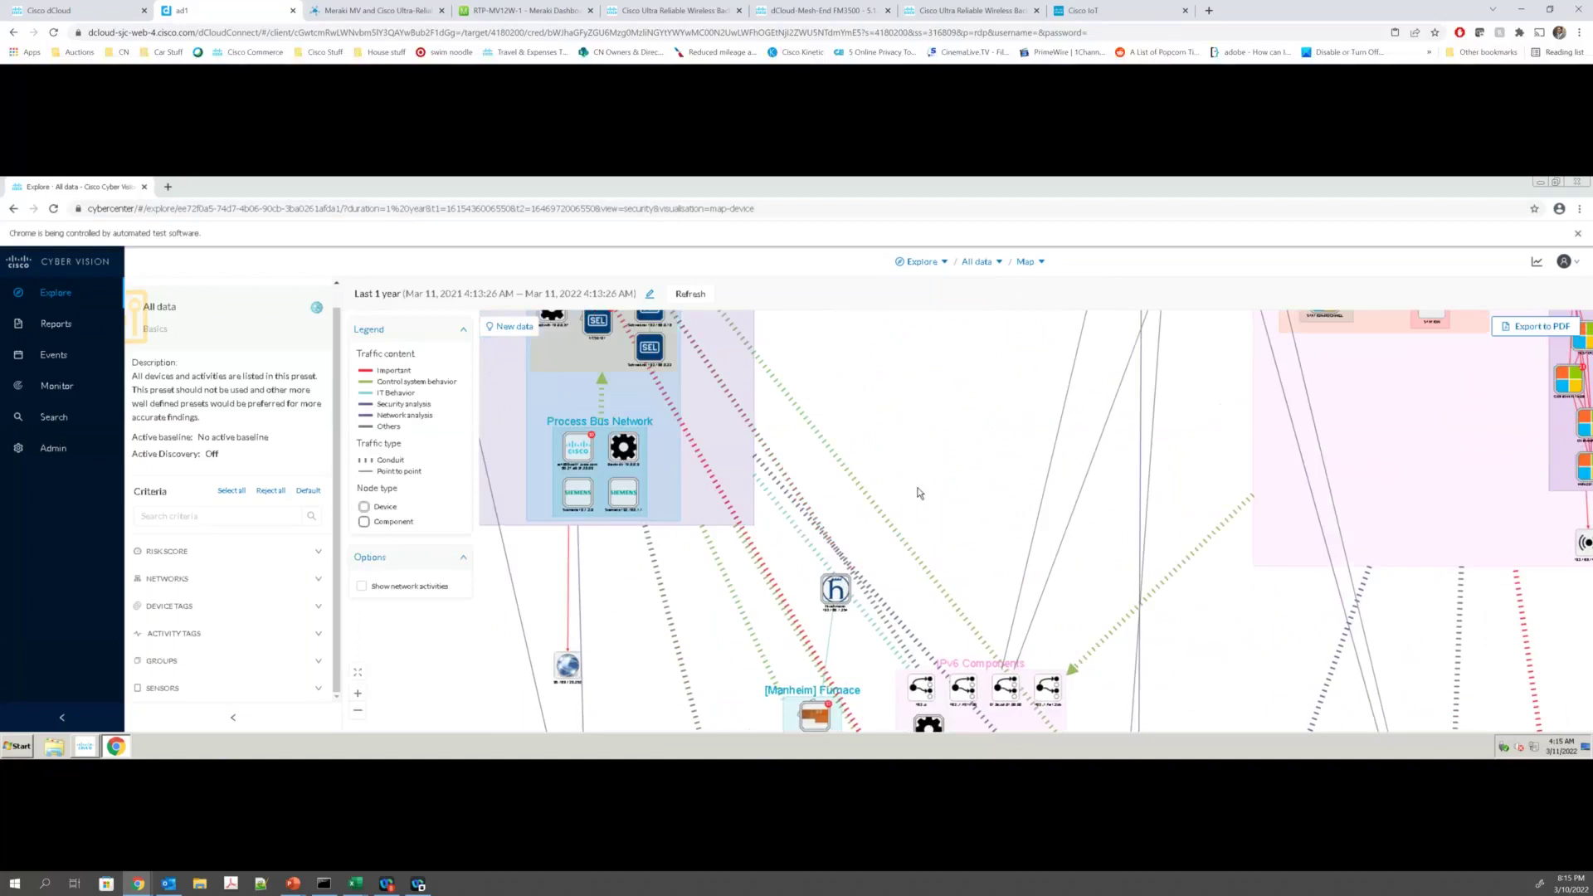
left_click_drag(1059, 627, 1289, 824)
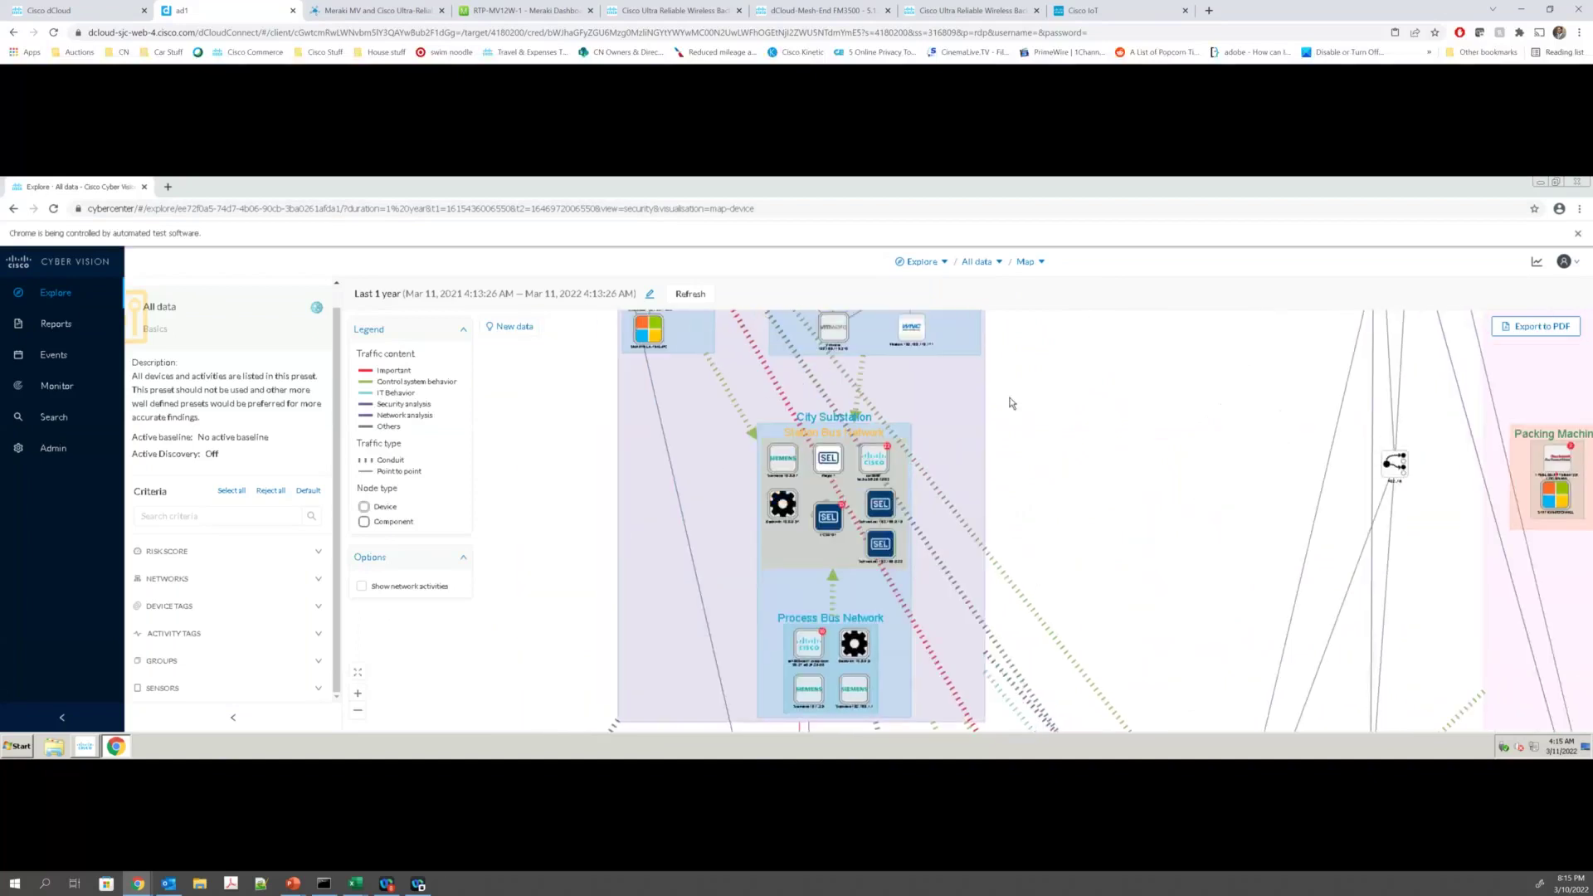
left_click_drag(1015, 467, 1053, 576)
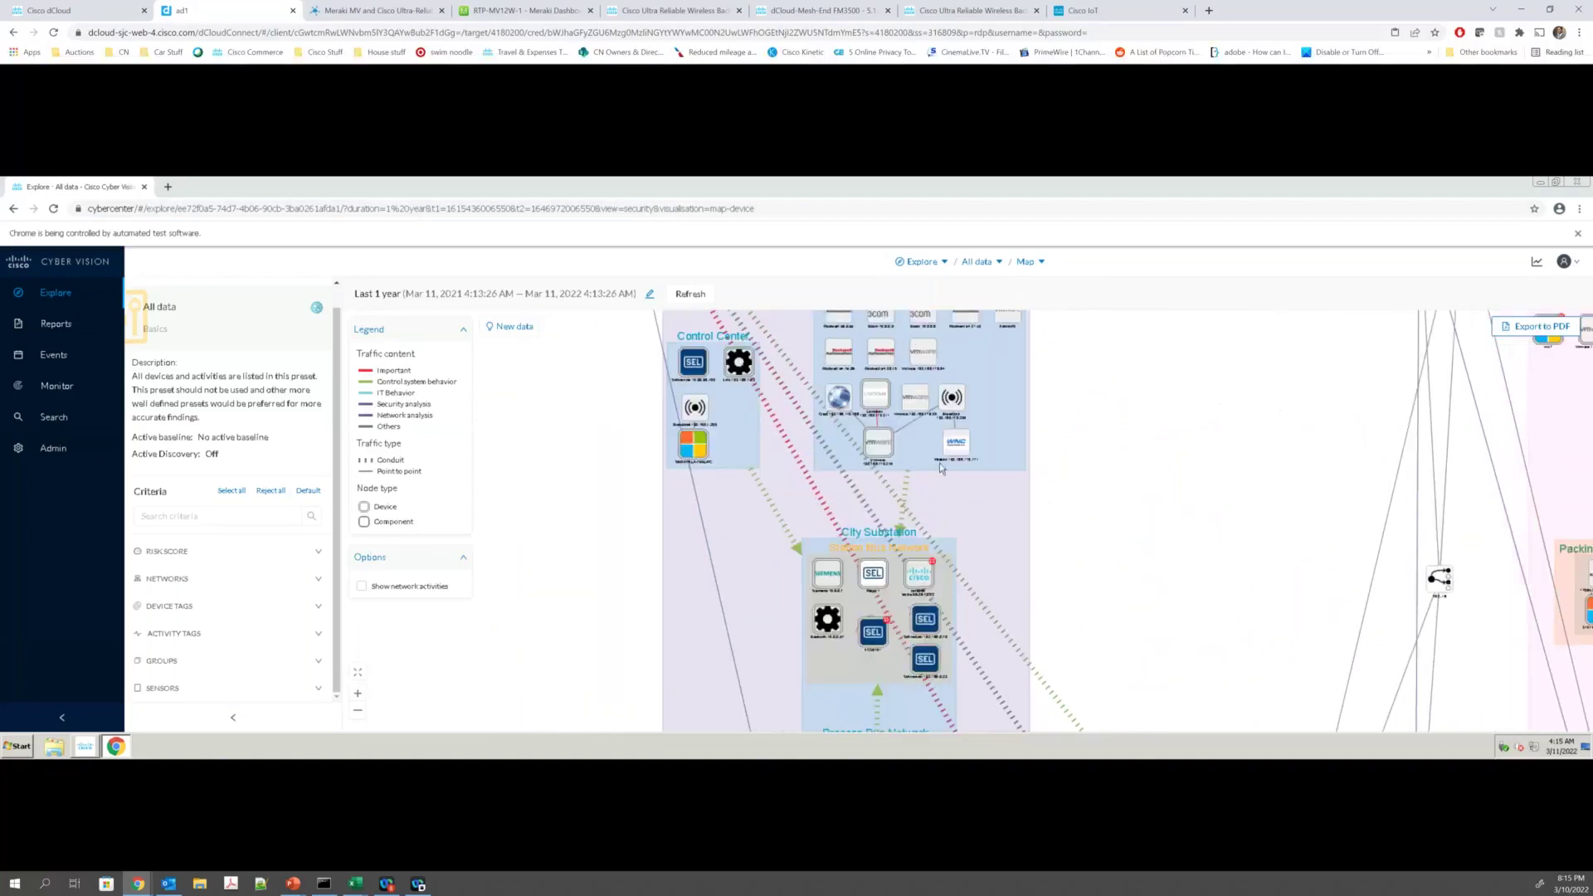
scroll(1069, 522, "down", 2)
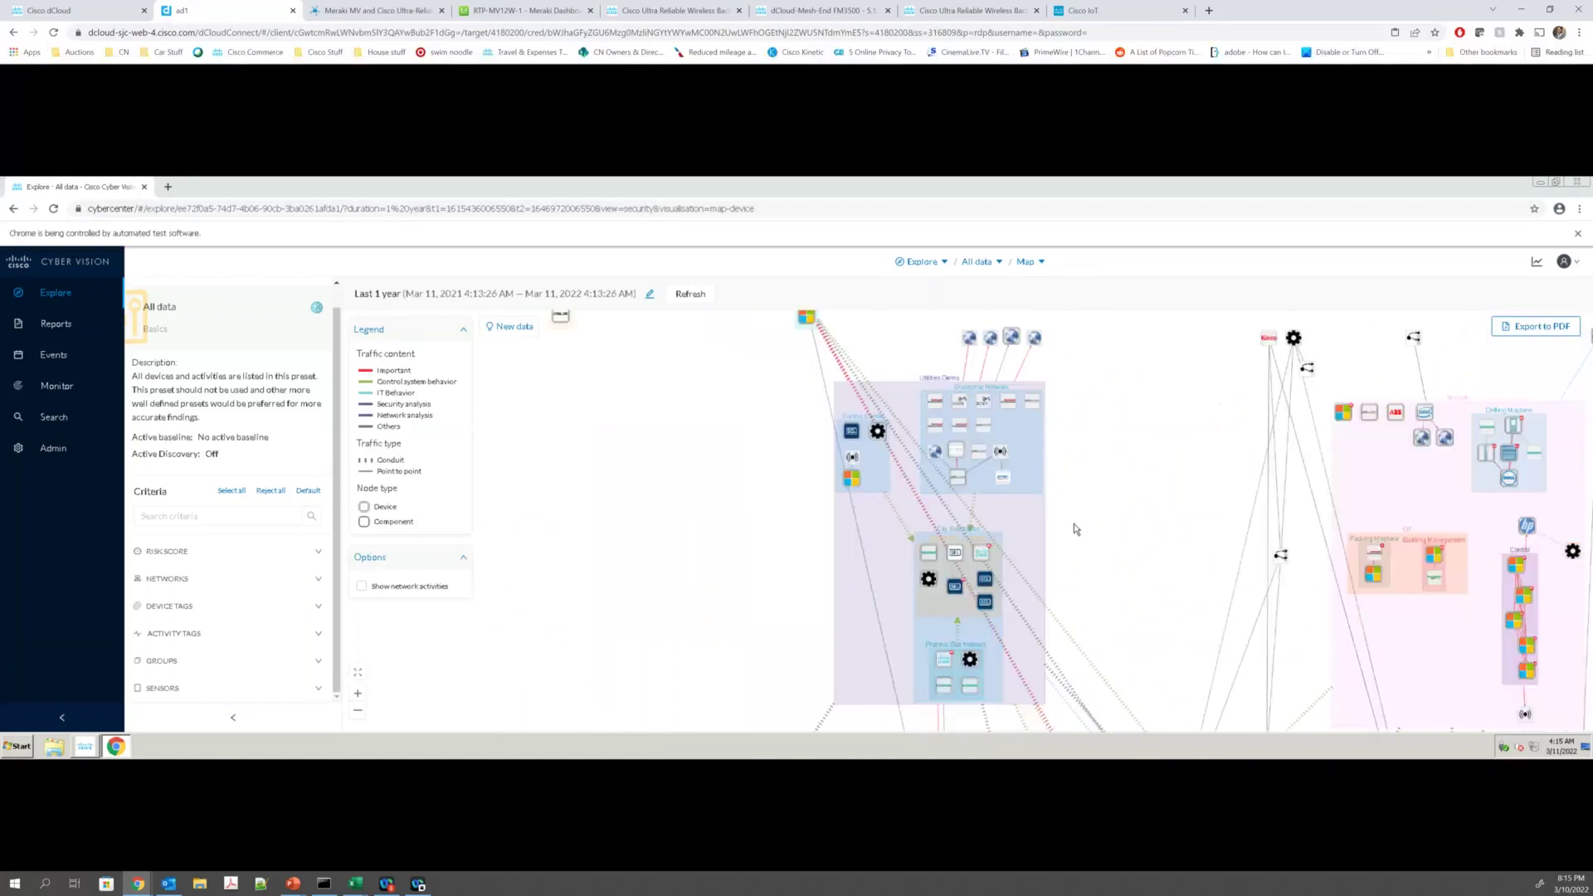
Step: View the details of the Enterprise Network group, the Relay 1 device and the City Substation group
left_click(1018, 453)
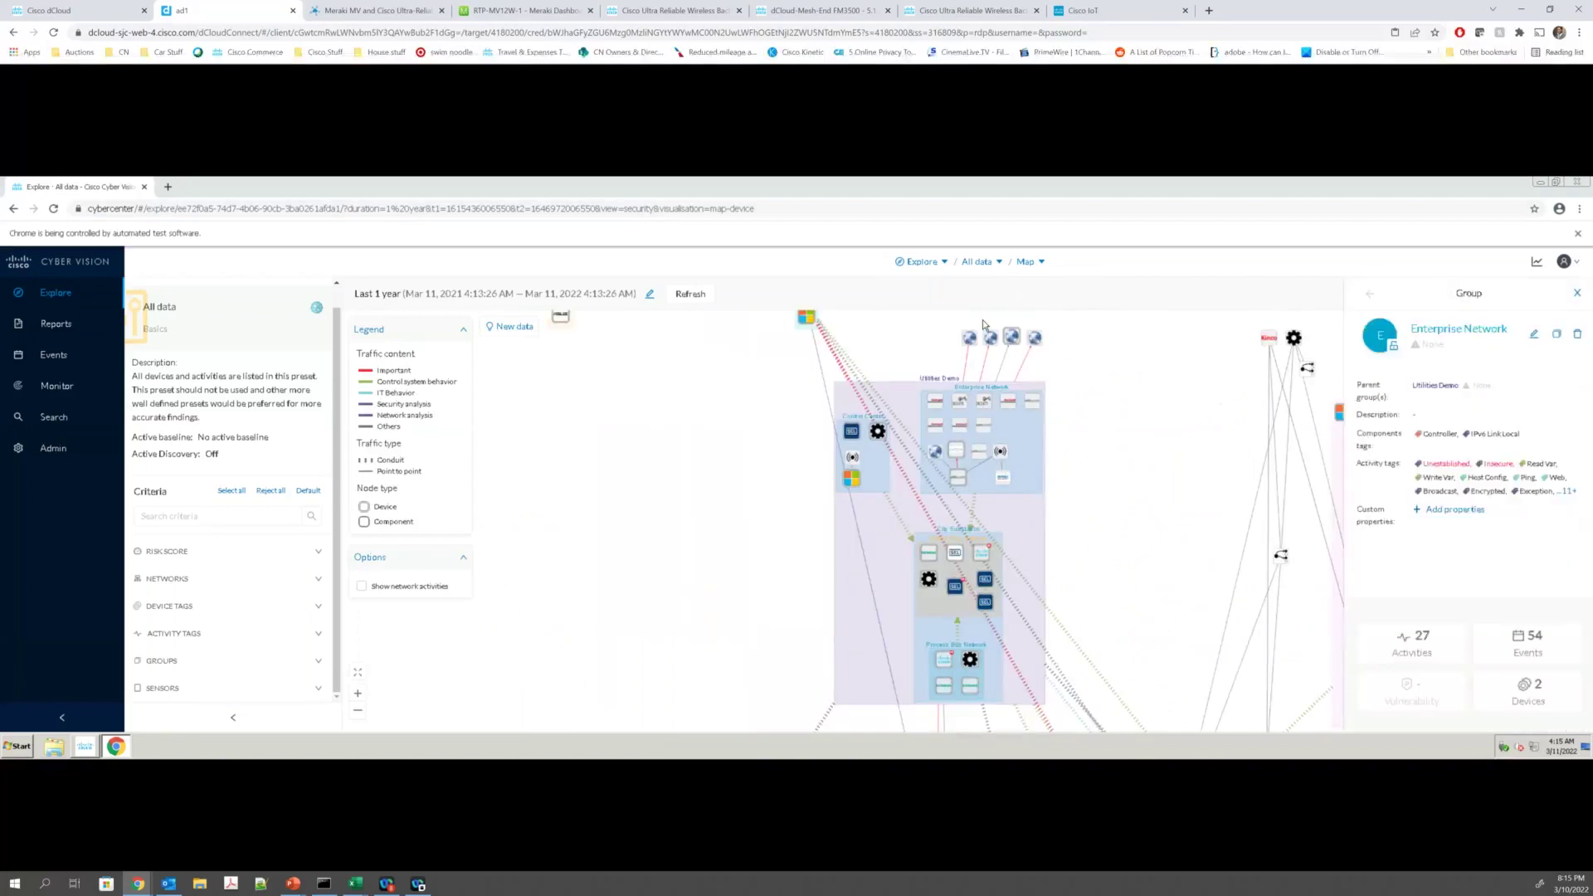
left_click(956, 556)
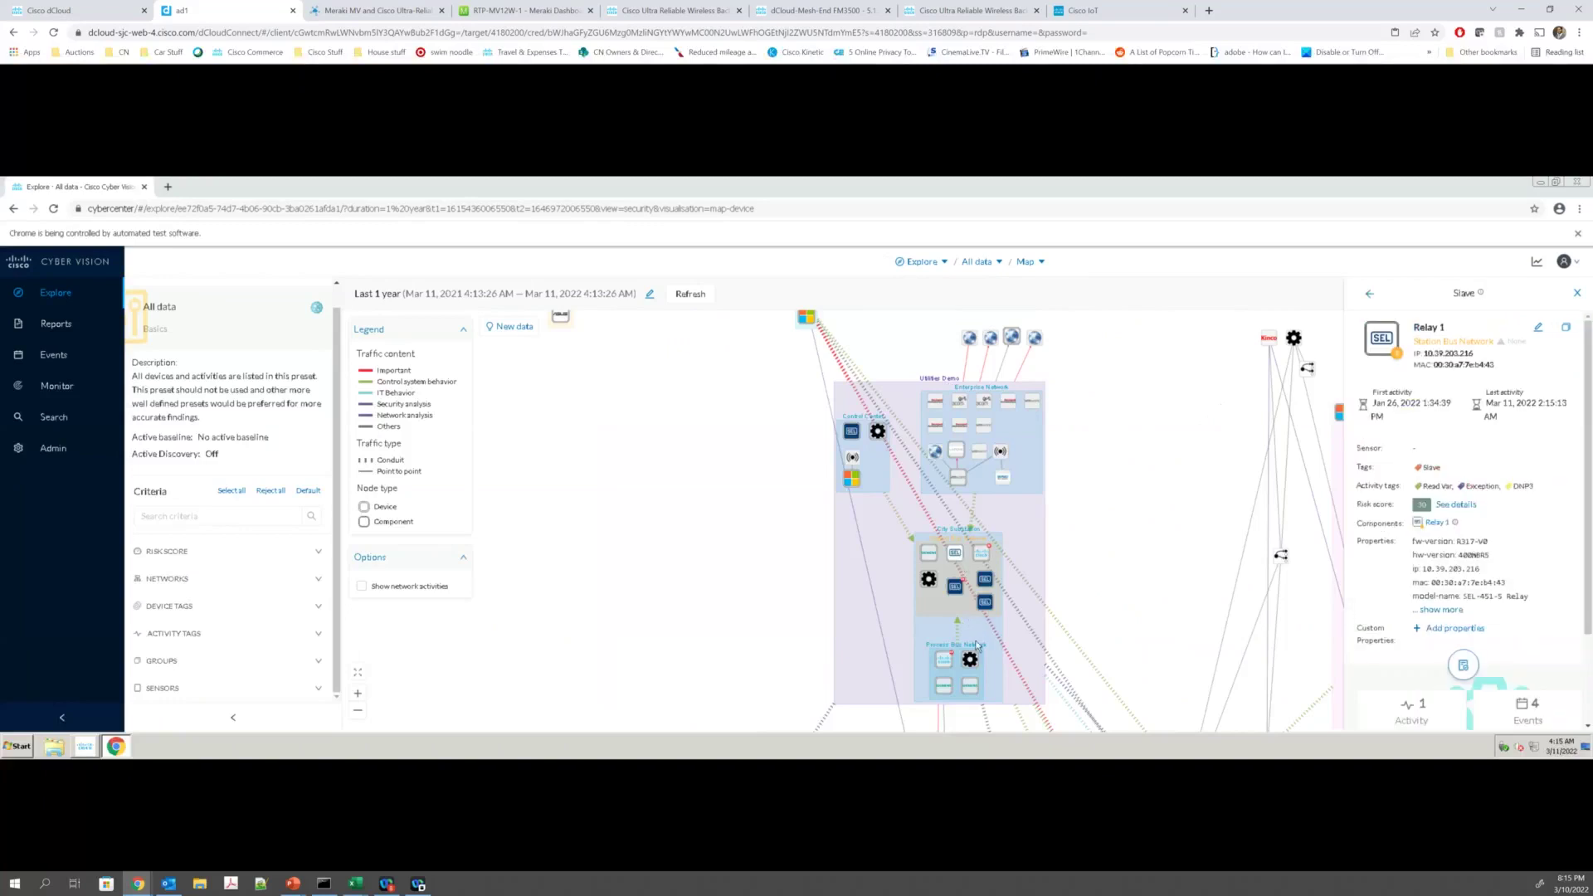
left_click(973, 568)
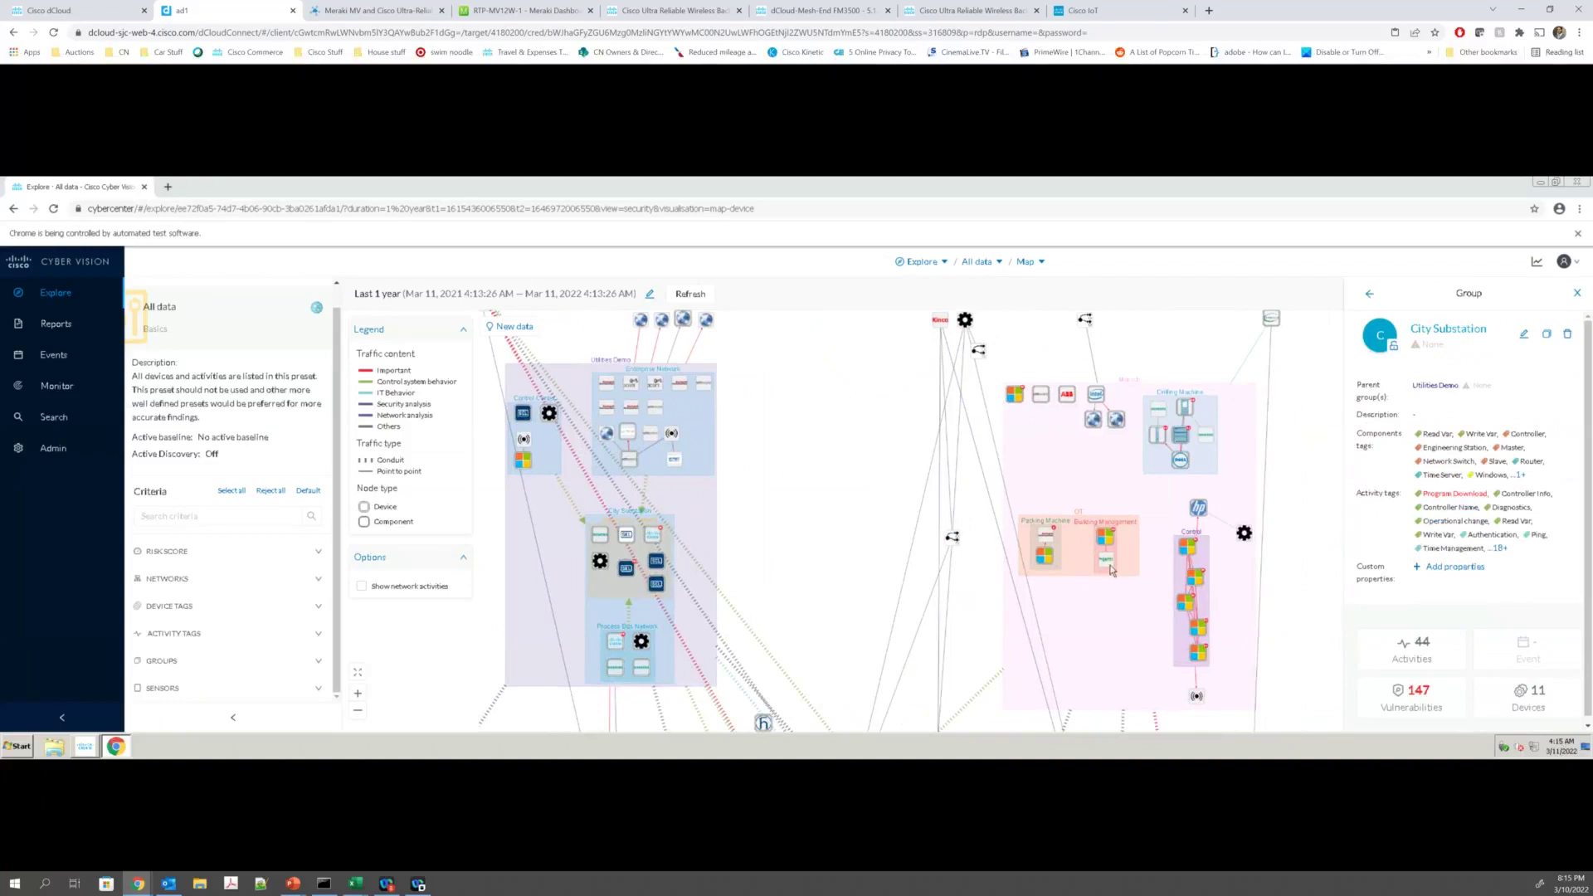
Step: Survey the rest of the map and view the details of the SIMATIC 300(1) controller in the Manheim Folding Production Line
scroll(1037, 481, "down", 3)
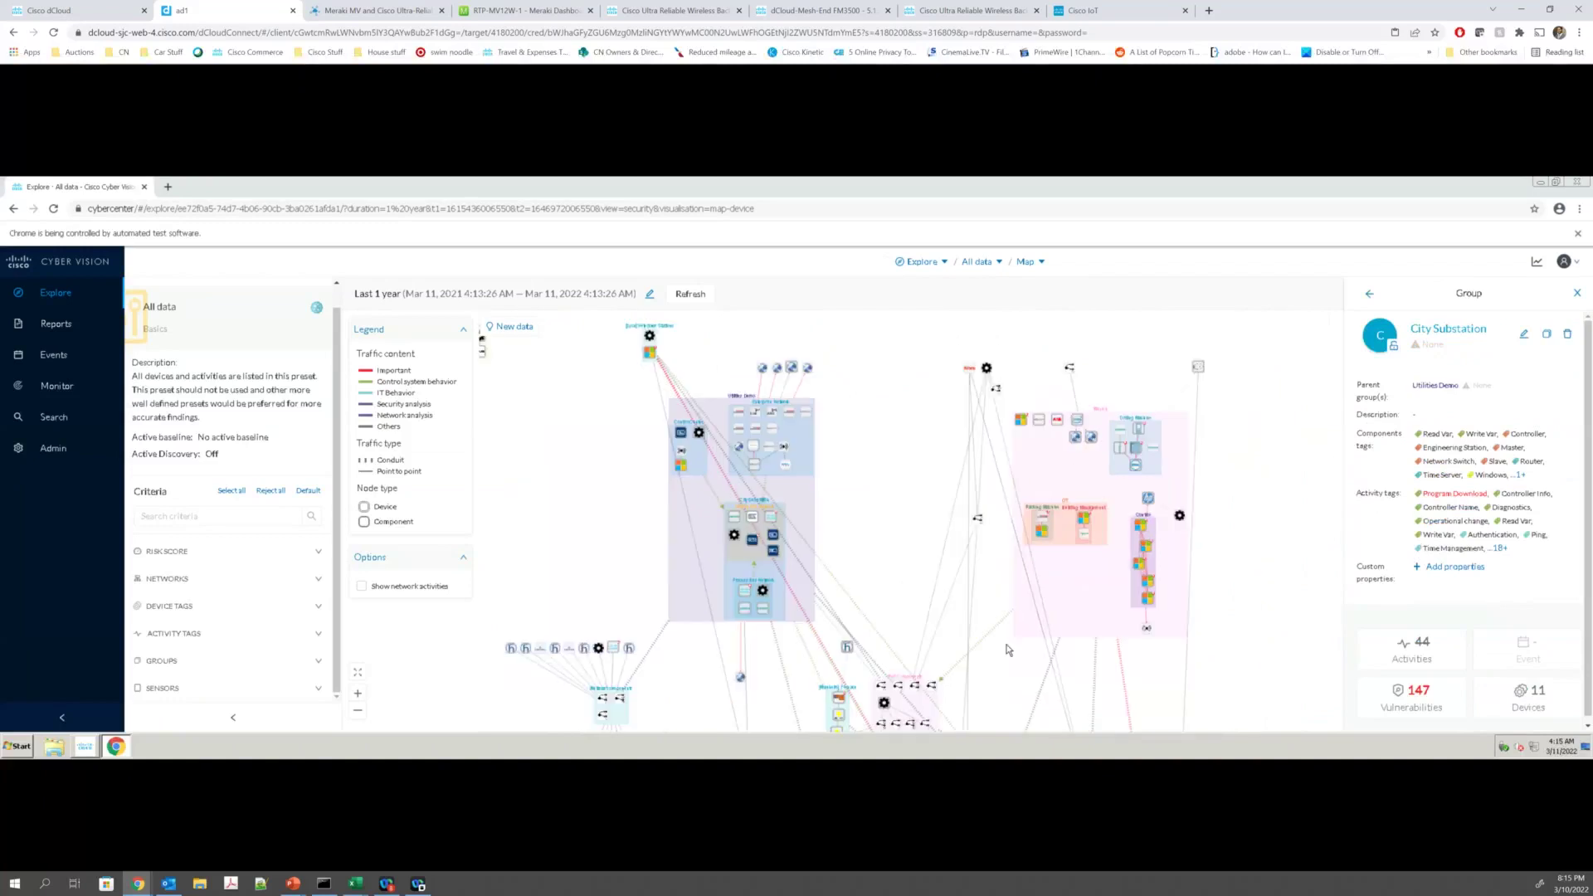
scroll(1012, 491, "down", 3)
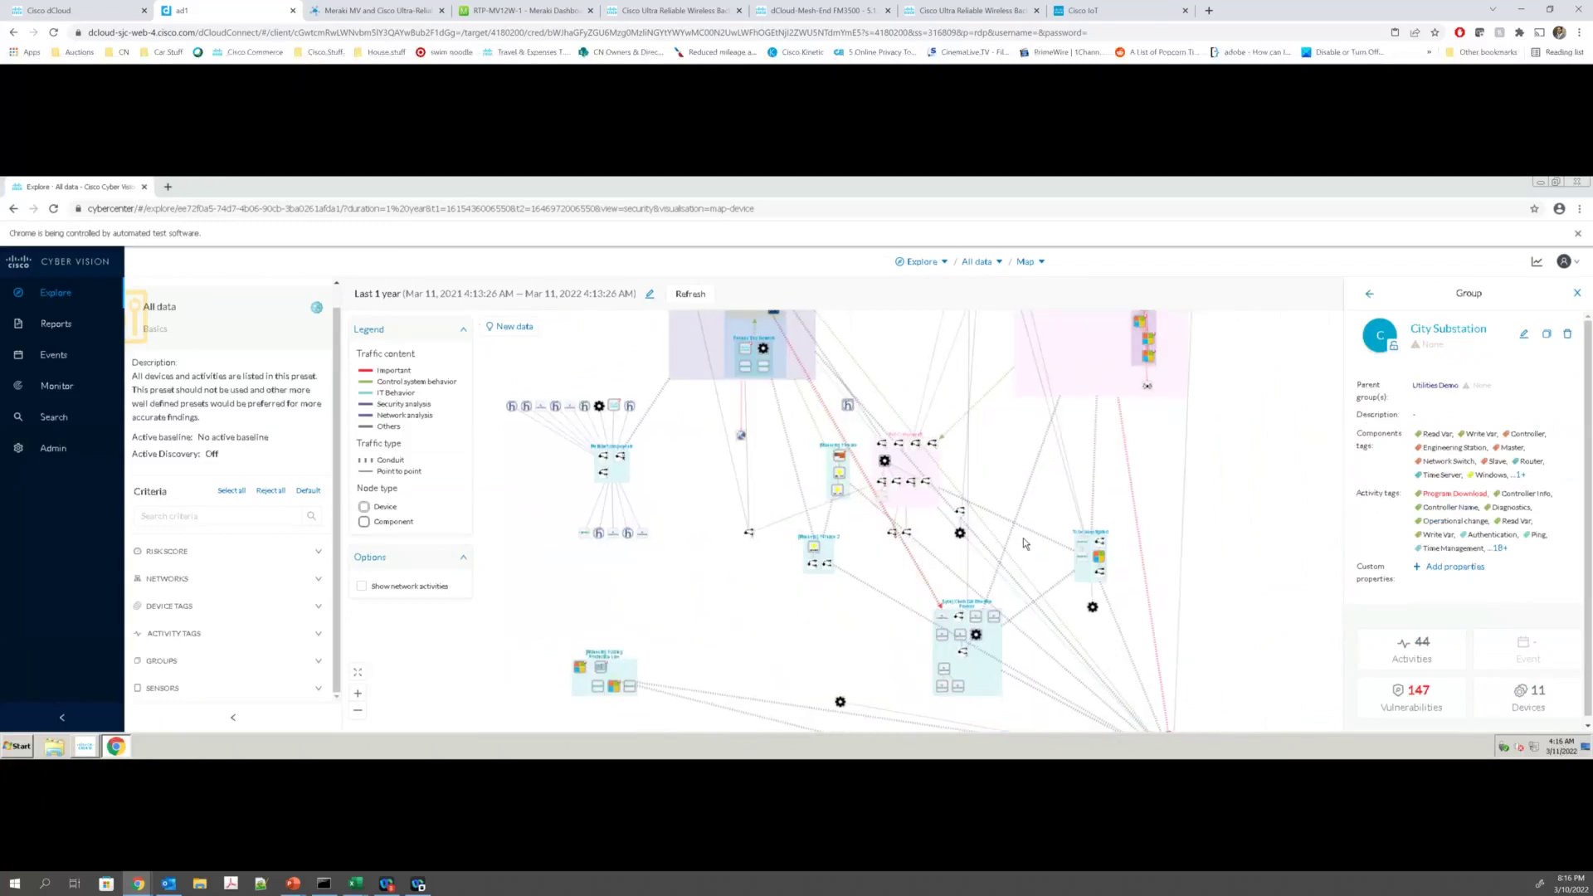
scroll(1025, 544, "up", 2)
scroll(1026, 538, "down", 3)
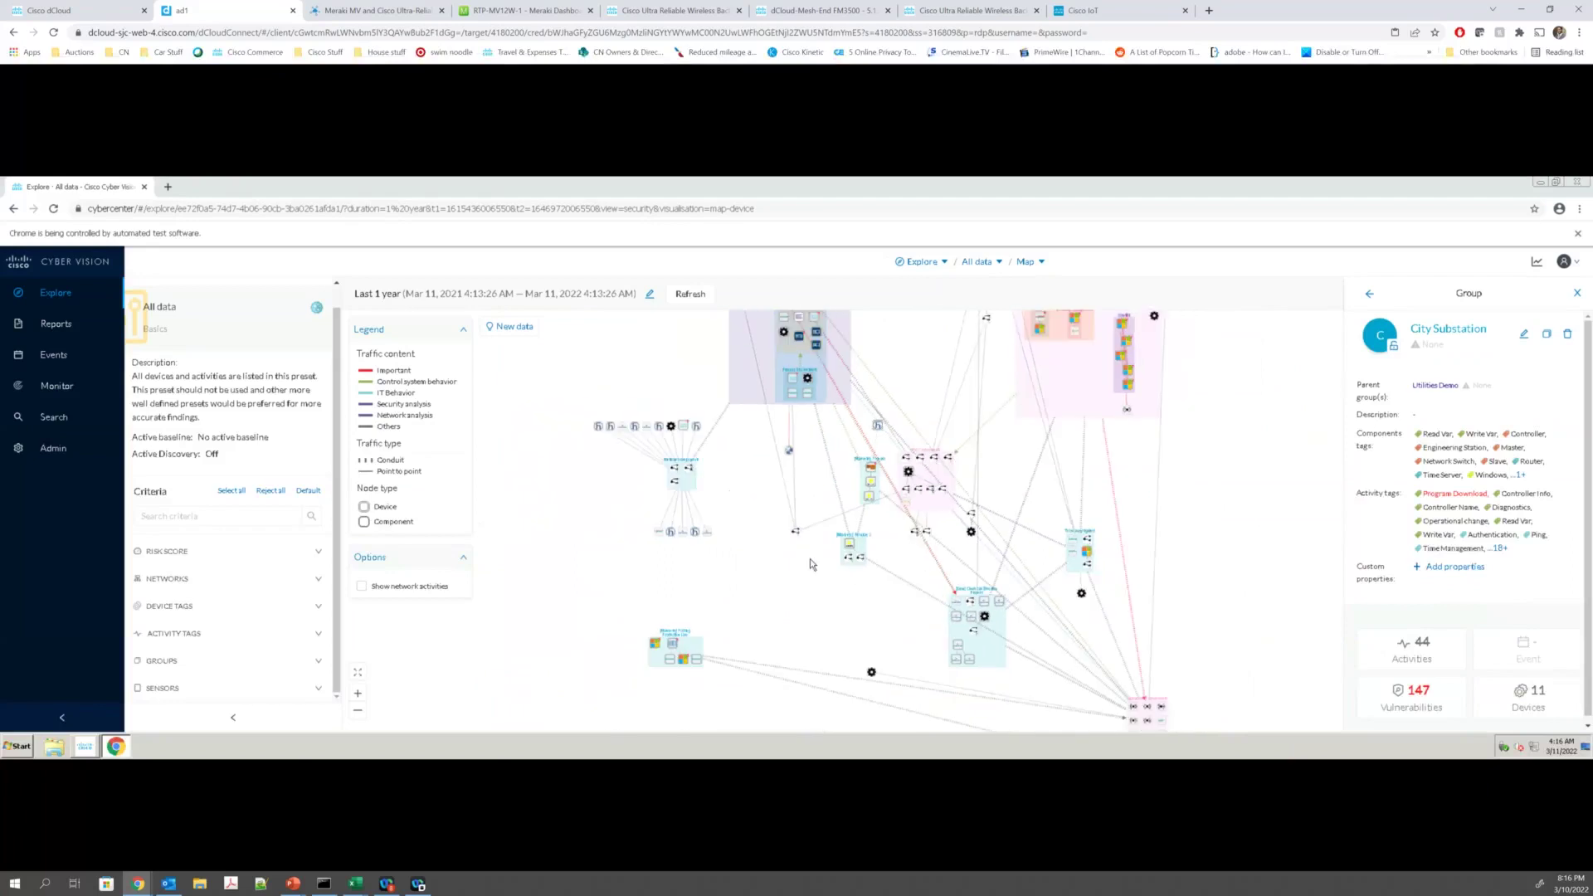
left_click(674, 652)
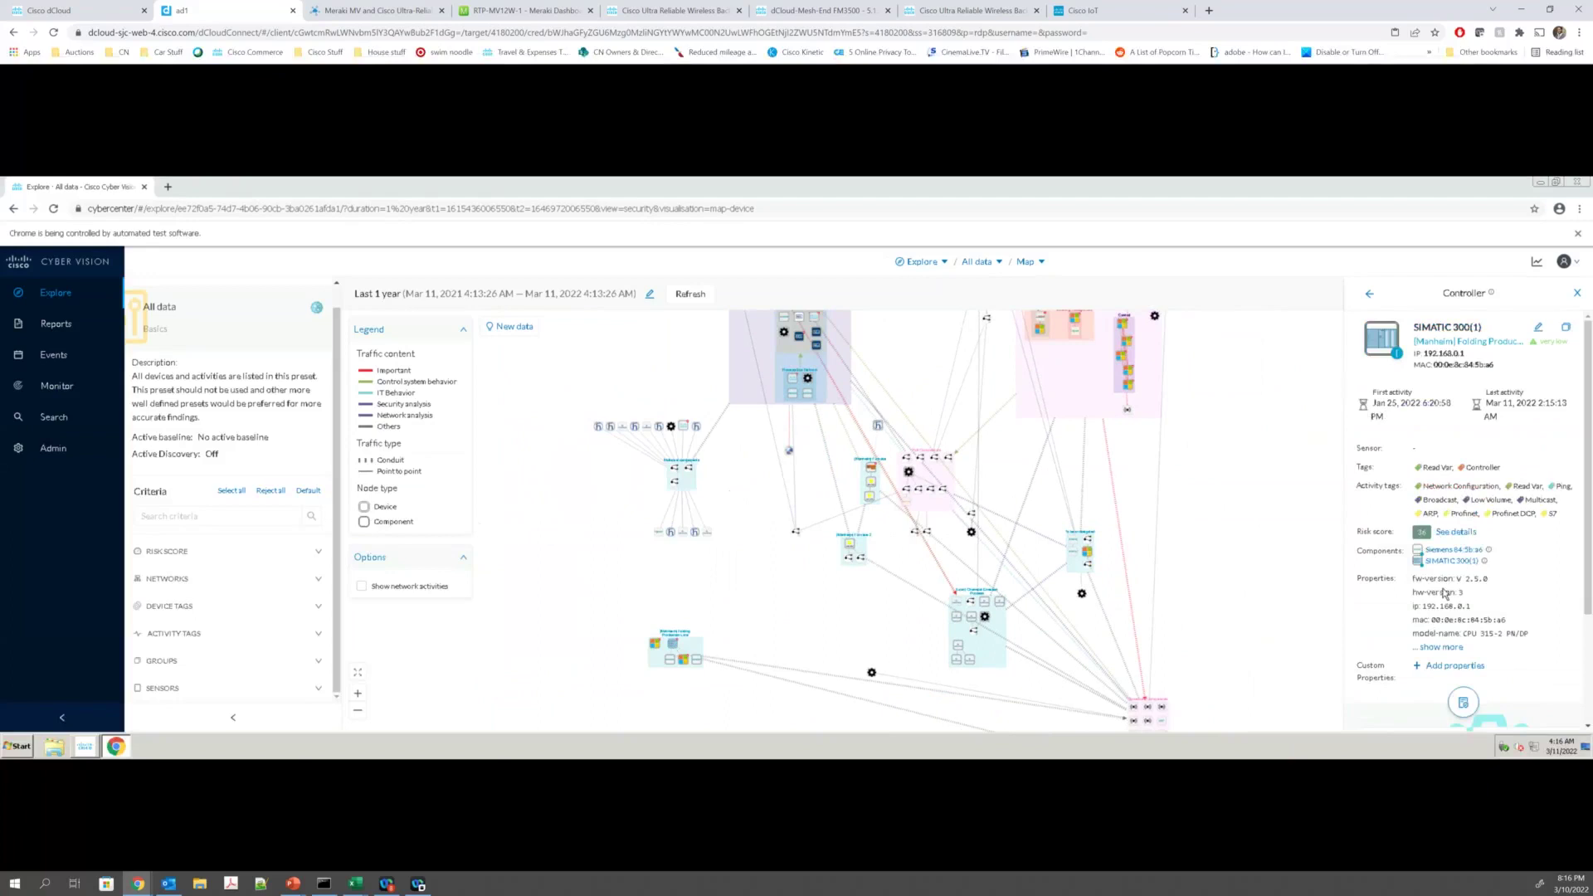
scroll(1444, 594, "down", 2)
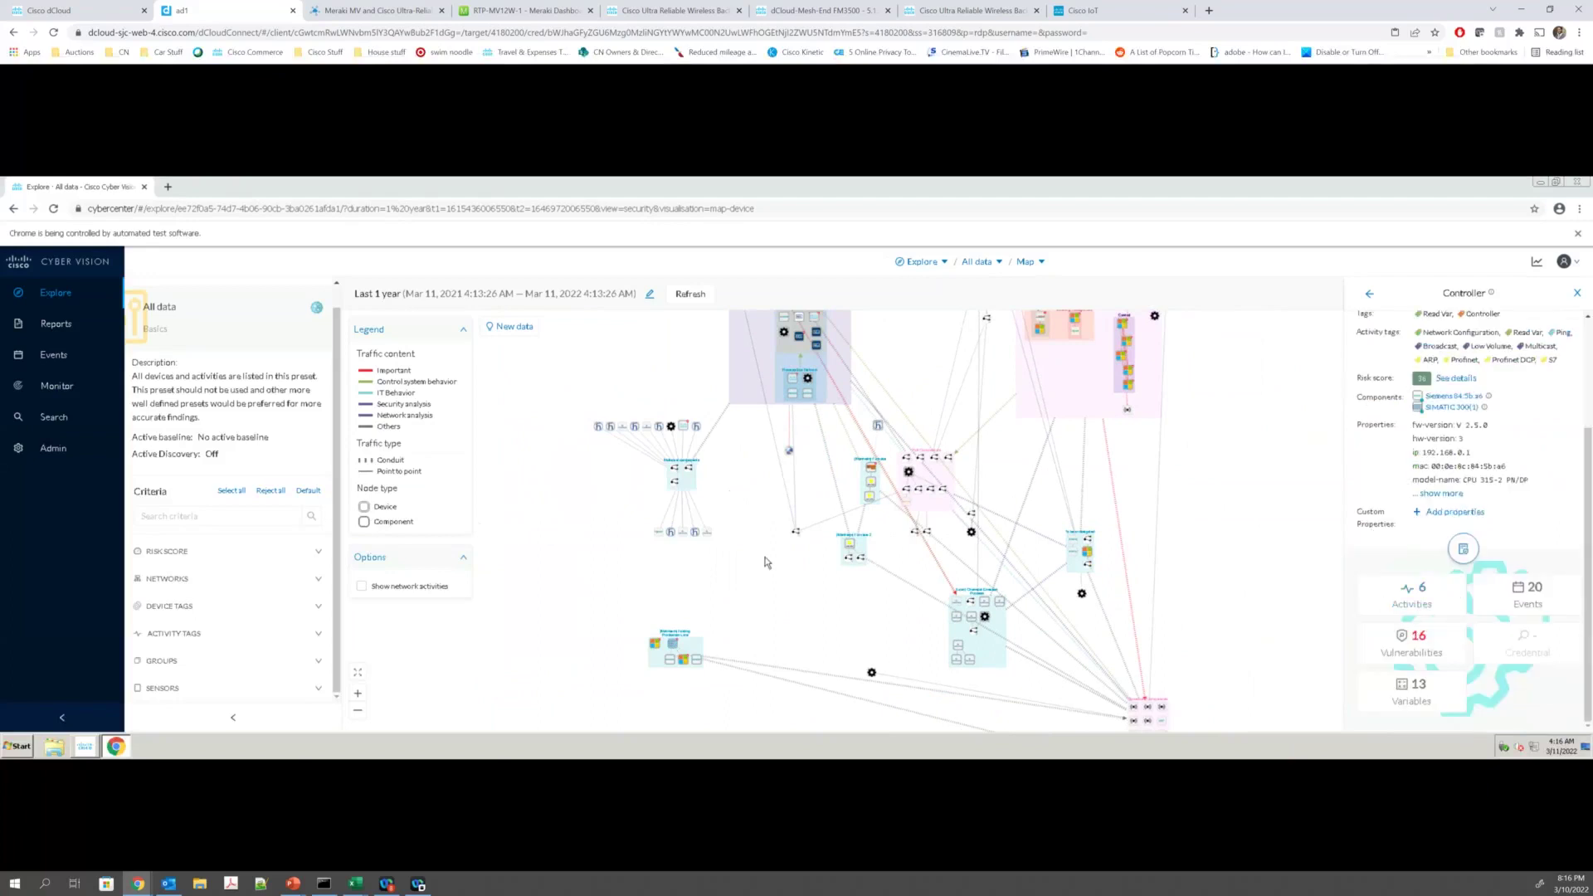
Step: Inspect the Manheim Folding Production Line up close and open the SIMATIC 300(1) controller's full device sheet to review its properties
scroll(765, 563, "up", 3)
left_click_drag(619, 688, 717, 424)
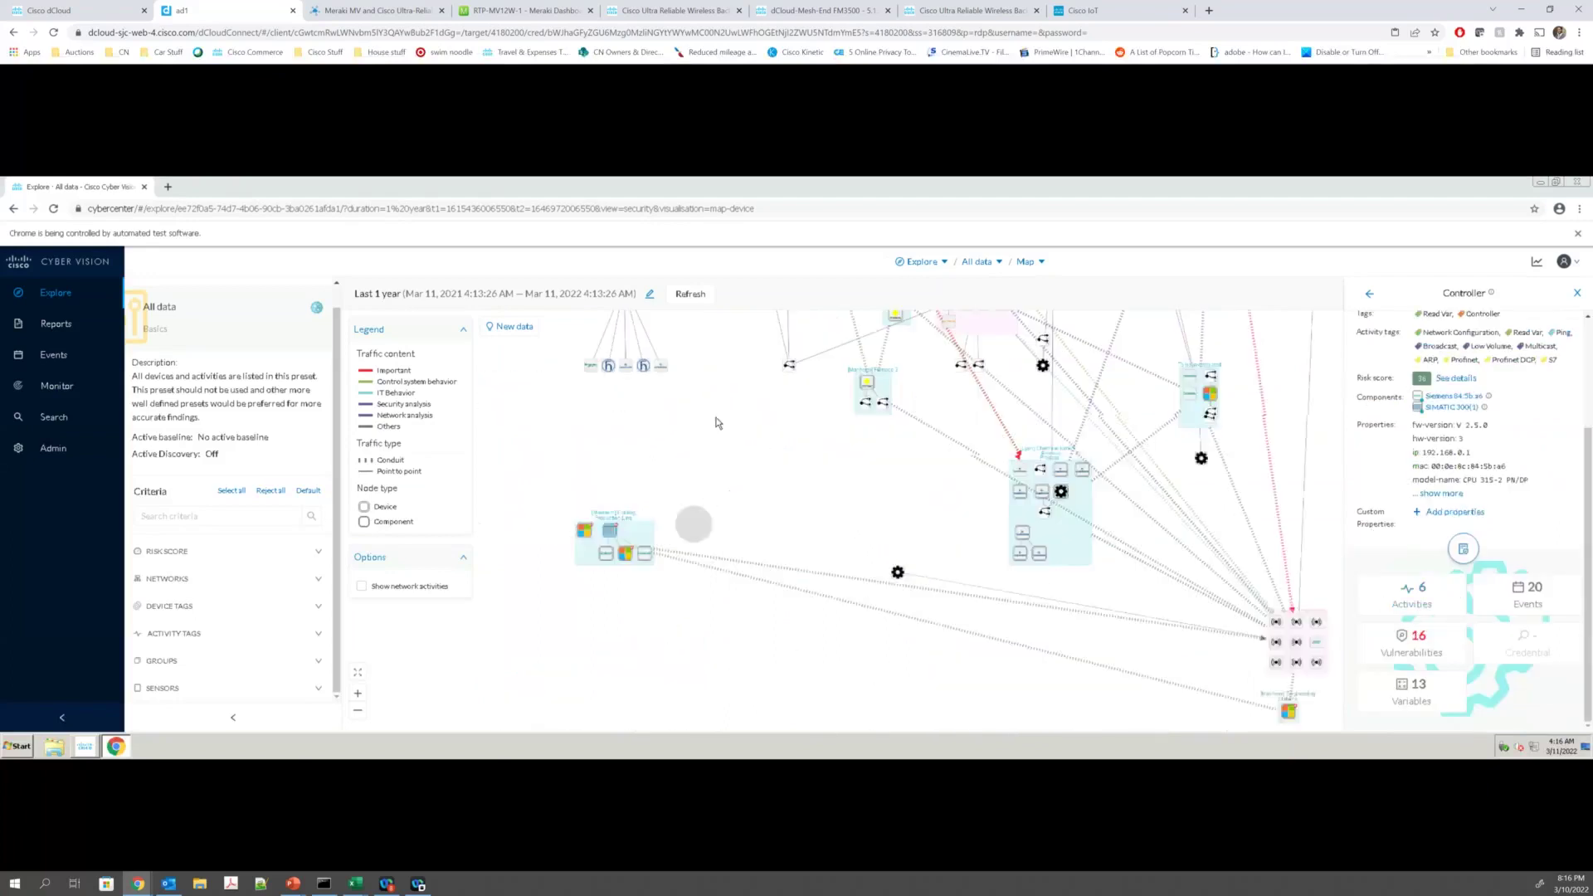
scroll(639, 508, "up", 3)
left_click_drag(650, 490, 757, 661)
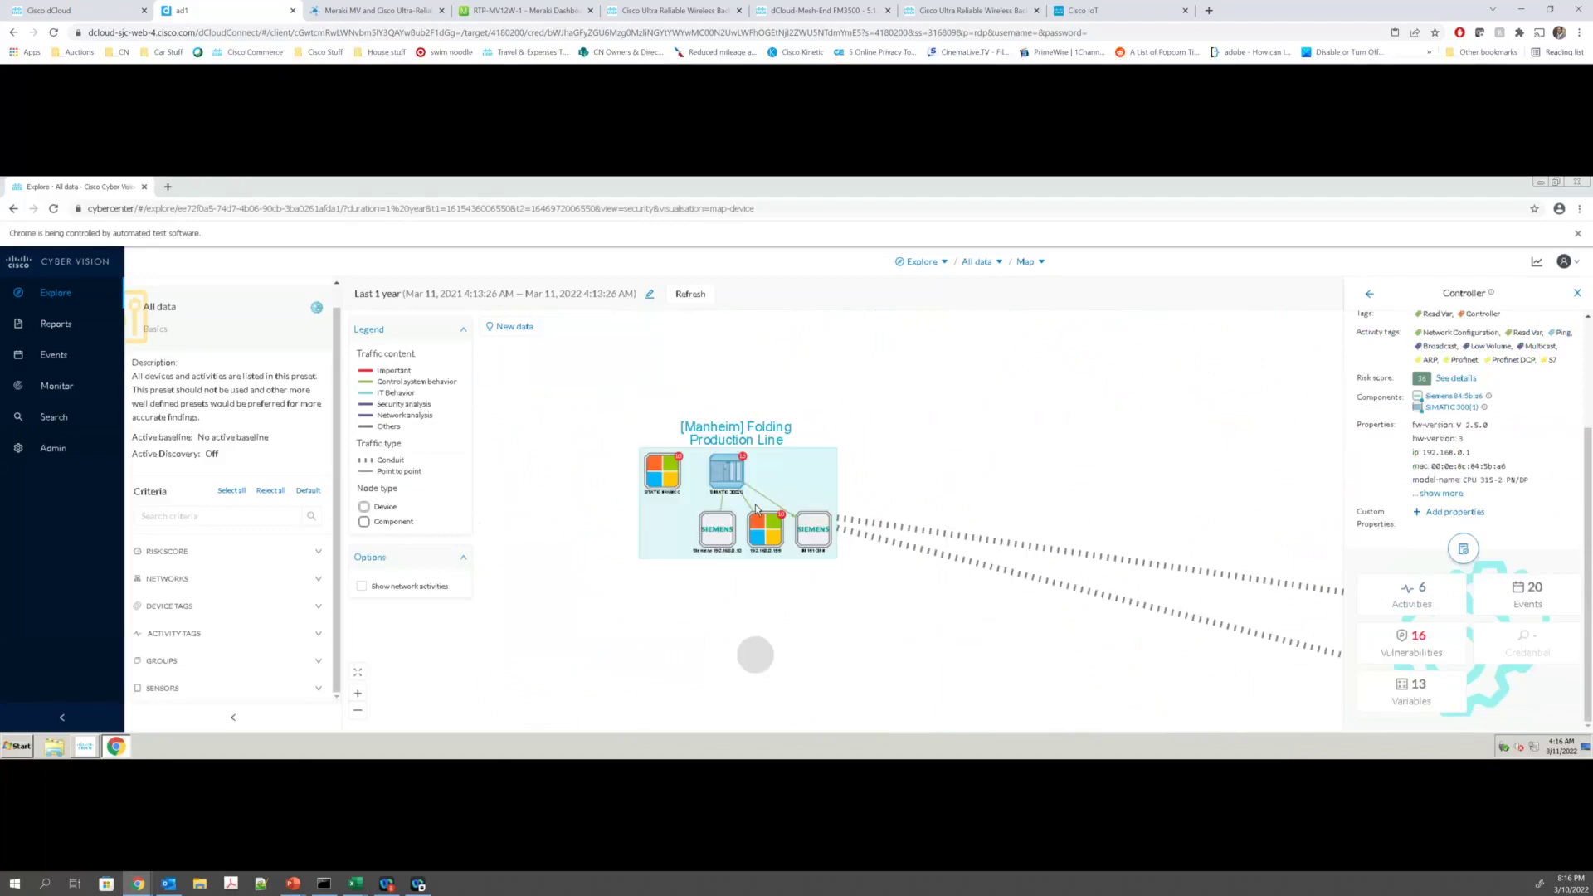
left_click(740, 474)
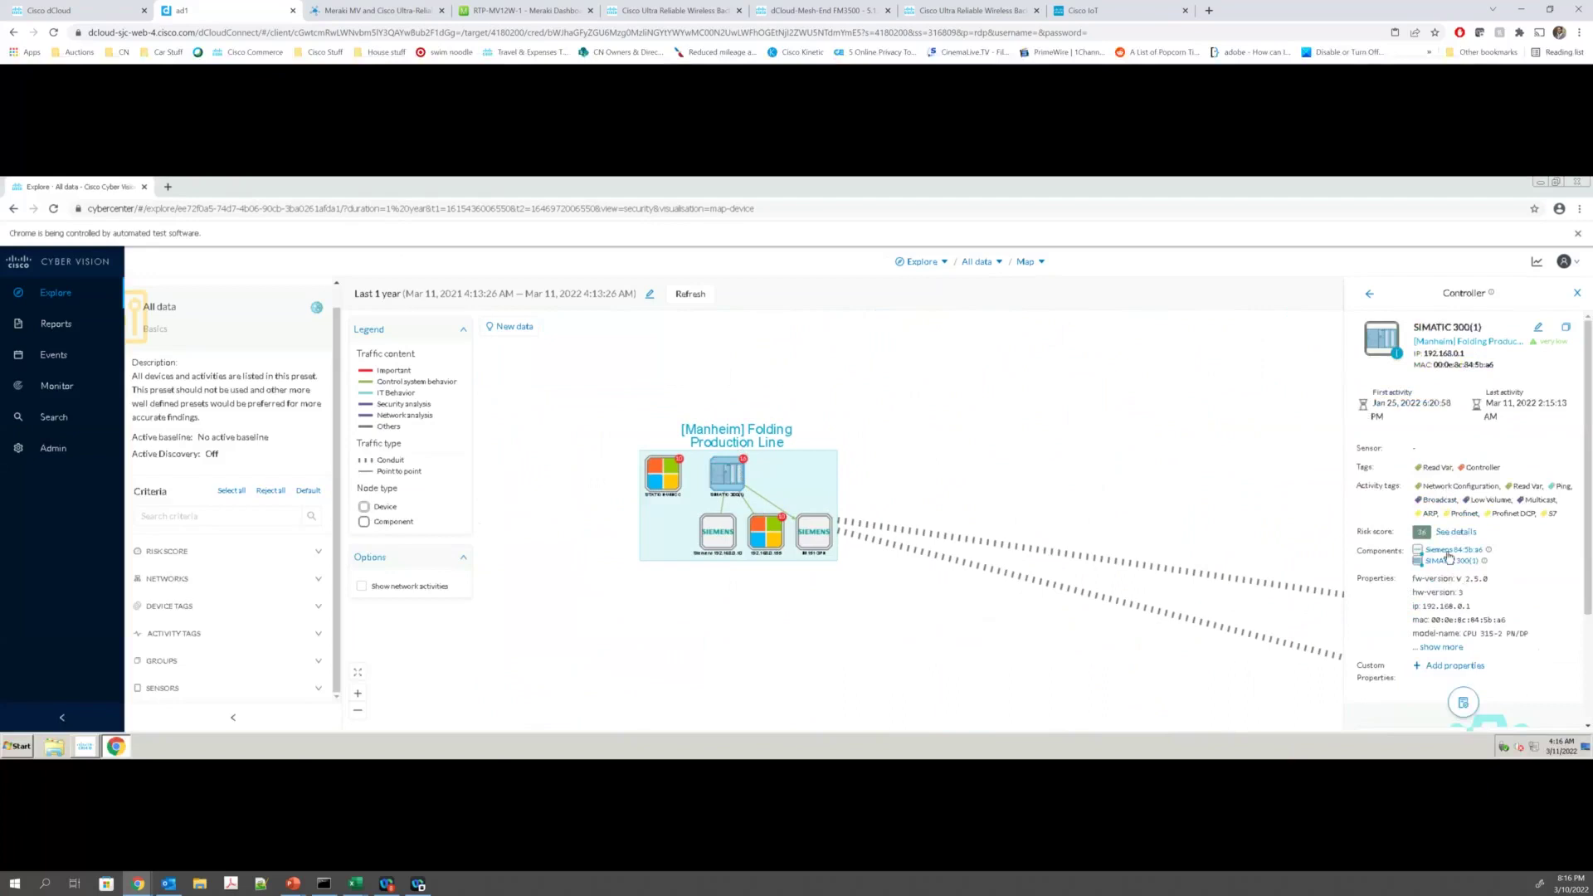
left_click(1476, 704)
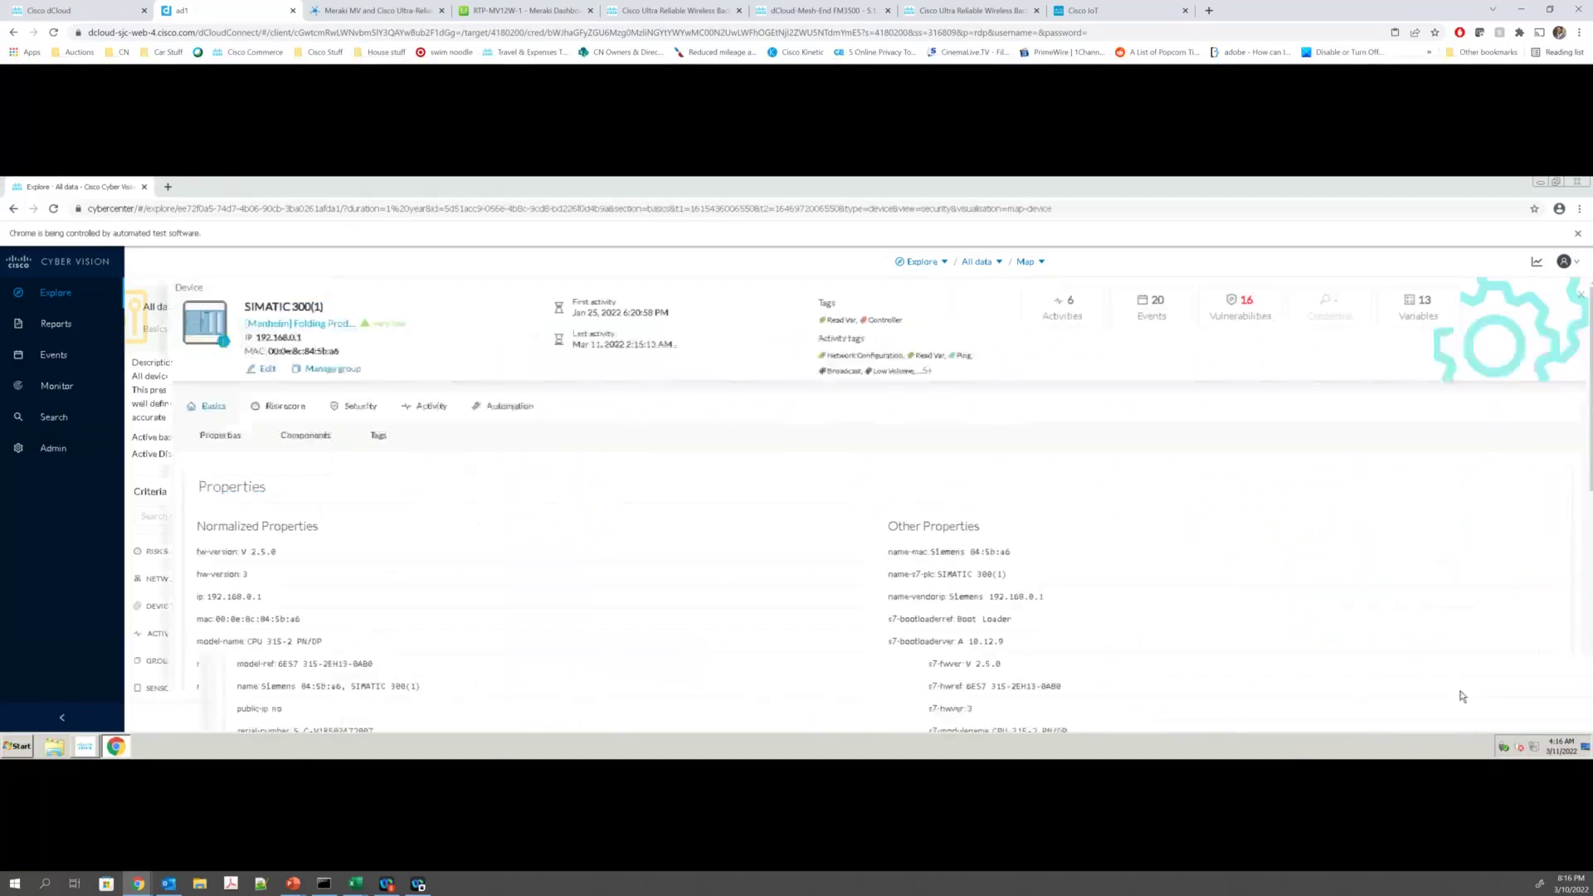
scroll(700, 618, "down", 2)
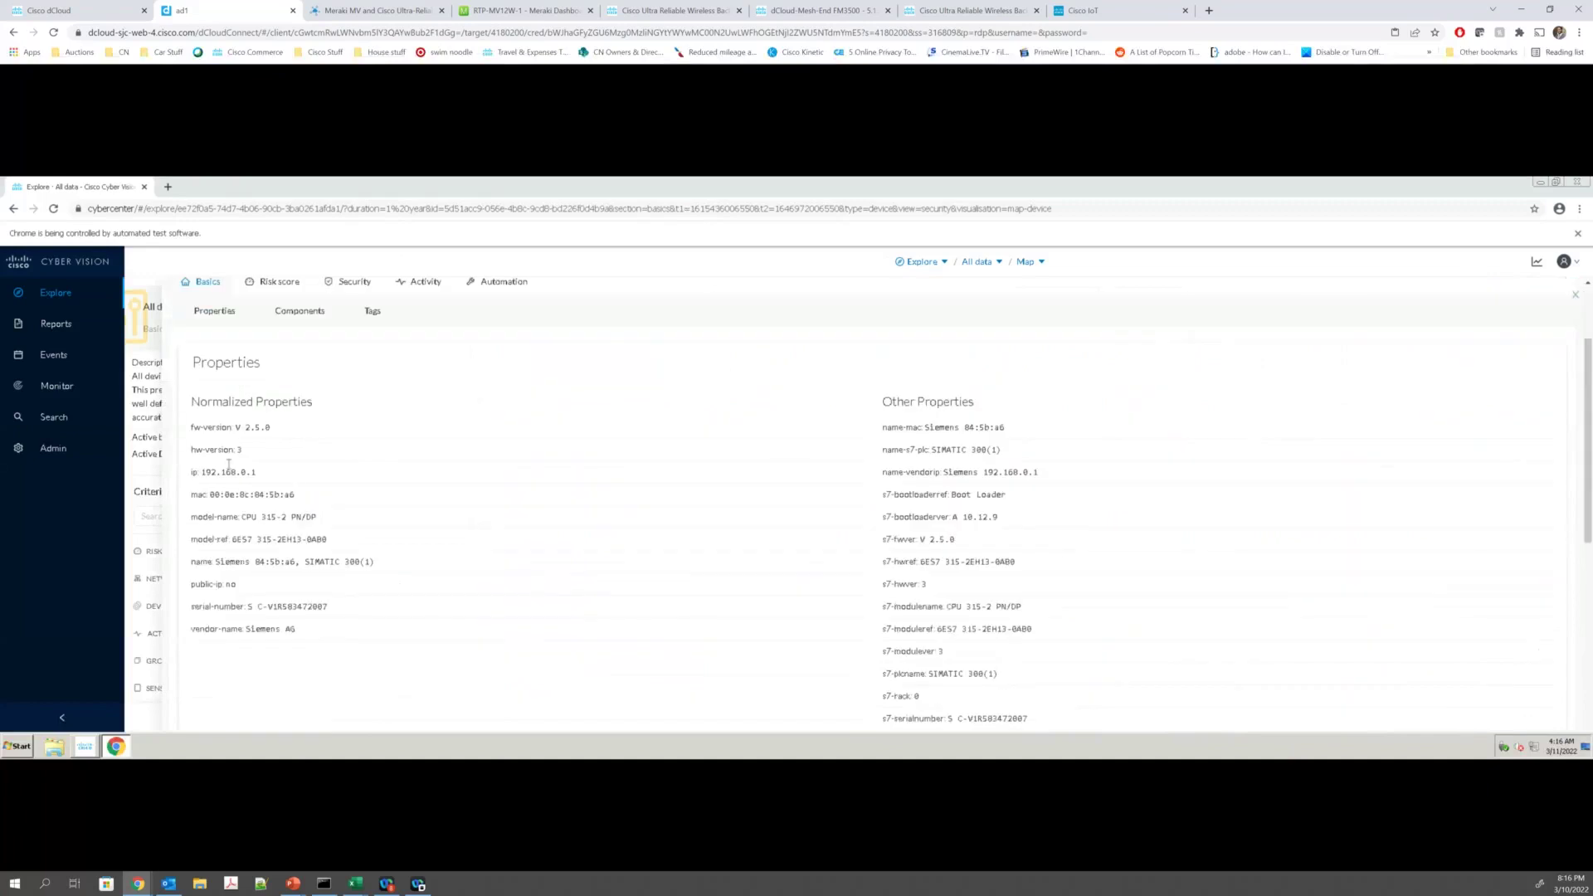
Step: Review the SIMATIC 300(1) controller's normalized properties, including its firmware and hardware versions, IP and MAC addresses, and name
left_click_drag(244, 422, 200, 427)
left_click(210, 467)
double_click(238, 448)
left_click_drag(214, 495, 323, 508)
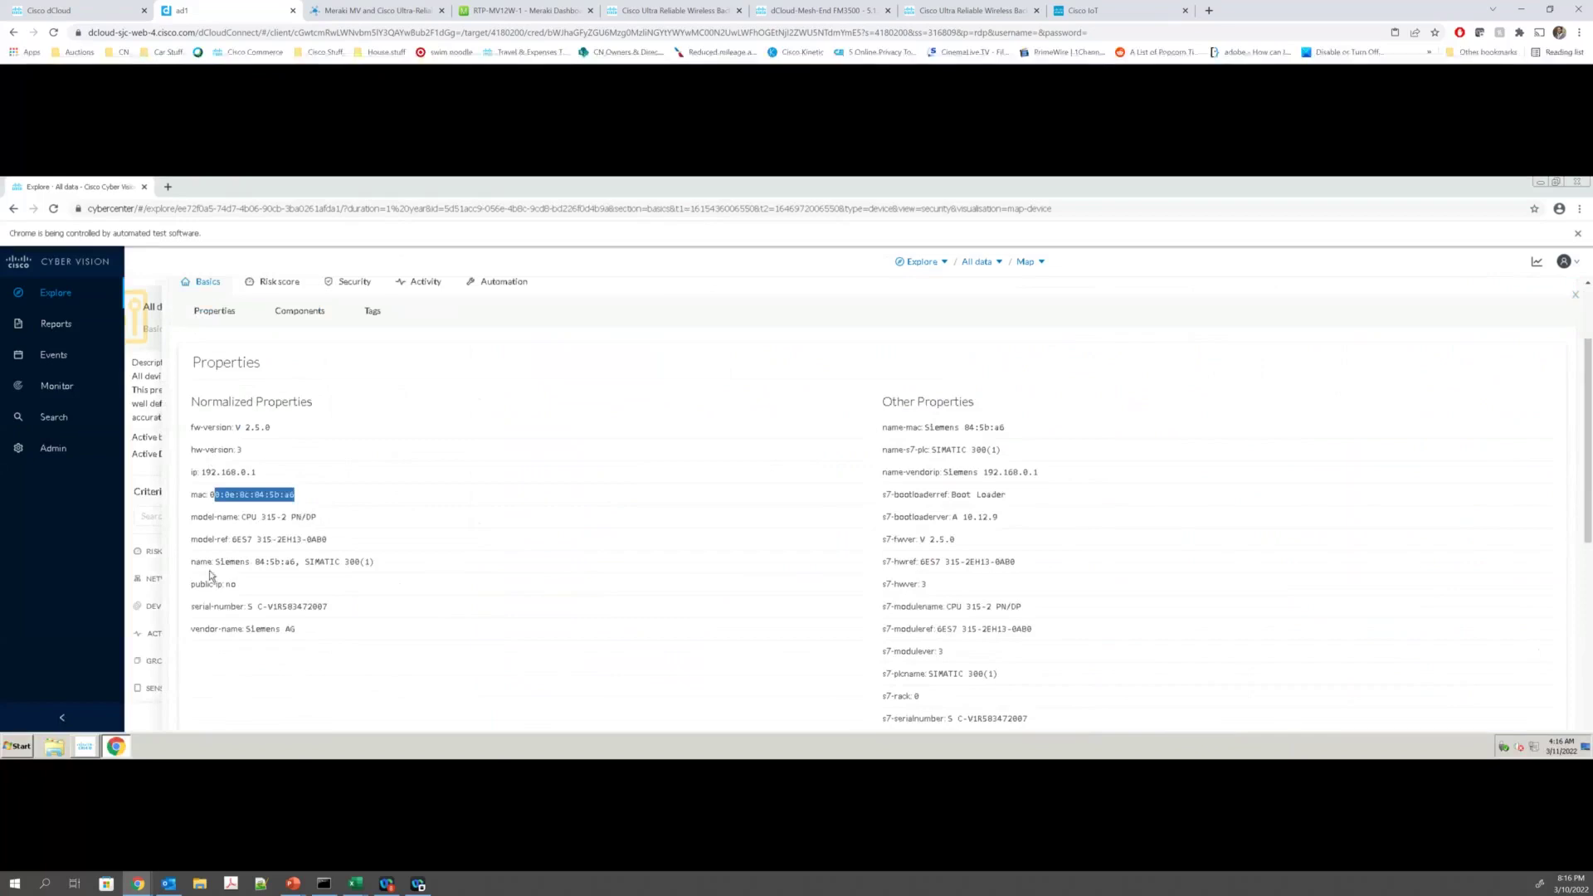
left_click_drag(210, 574, 309, 587)
left_click(362, 486)
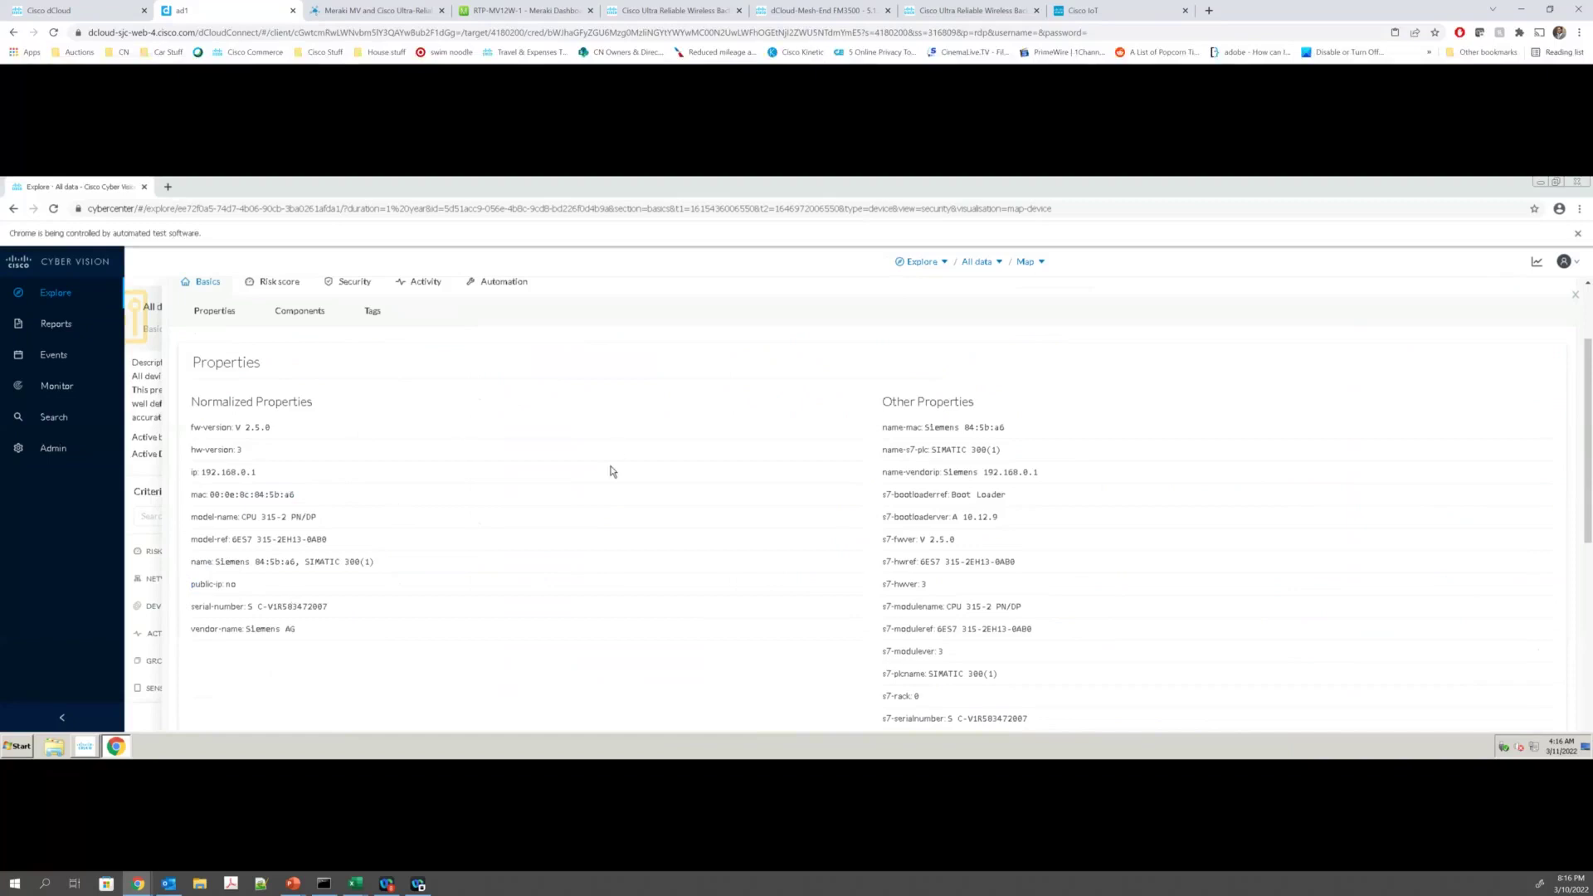
Step: Dismiss the browser's automated-test notice and reopen the SIMATIC 300(1) controller's full device sheet from the Manheim Folding Production Line on the map
left_click(1576, 234)
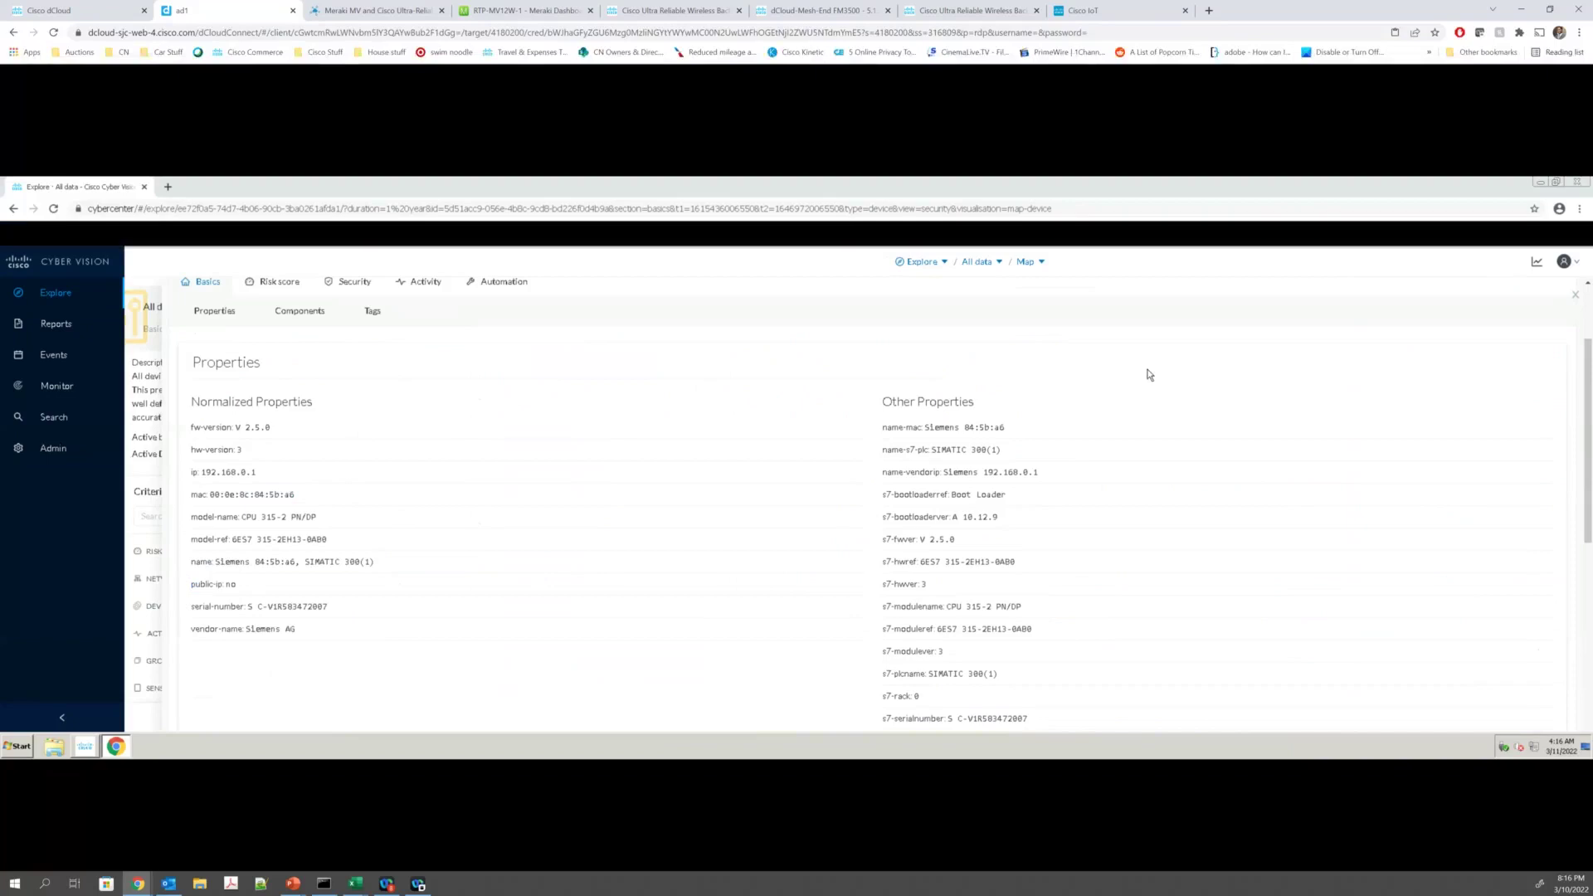
left_click(1575, 295)
left_click(801, 480)
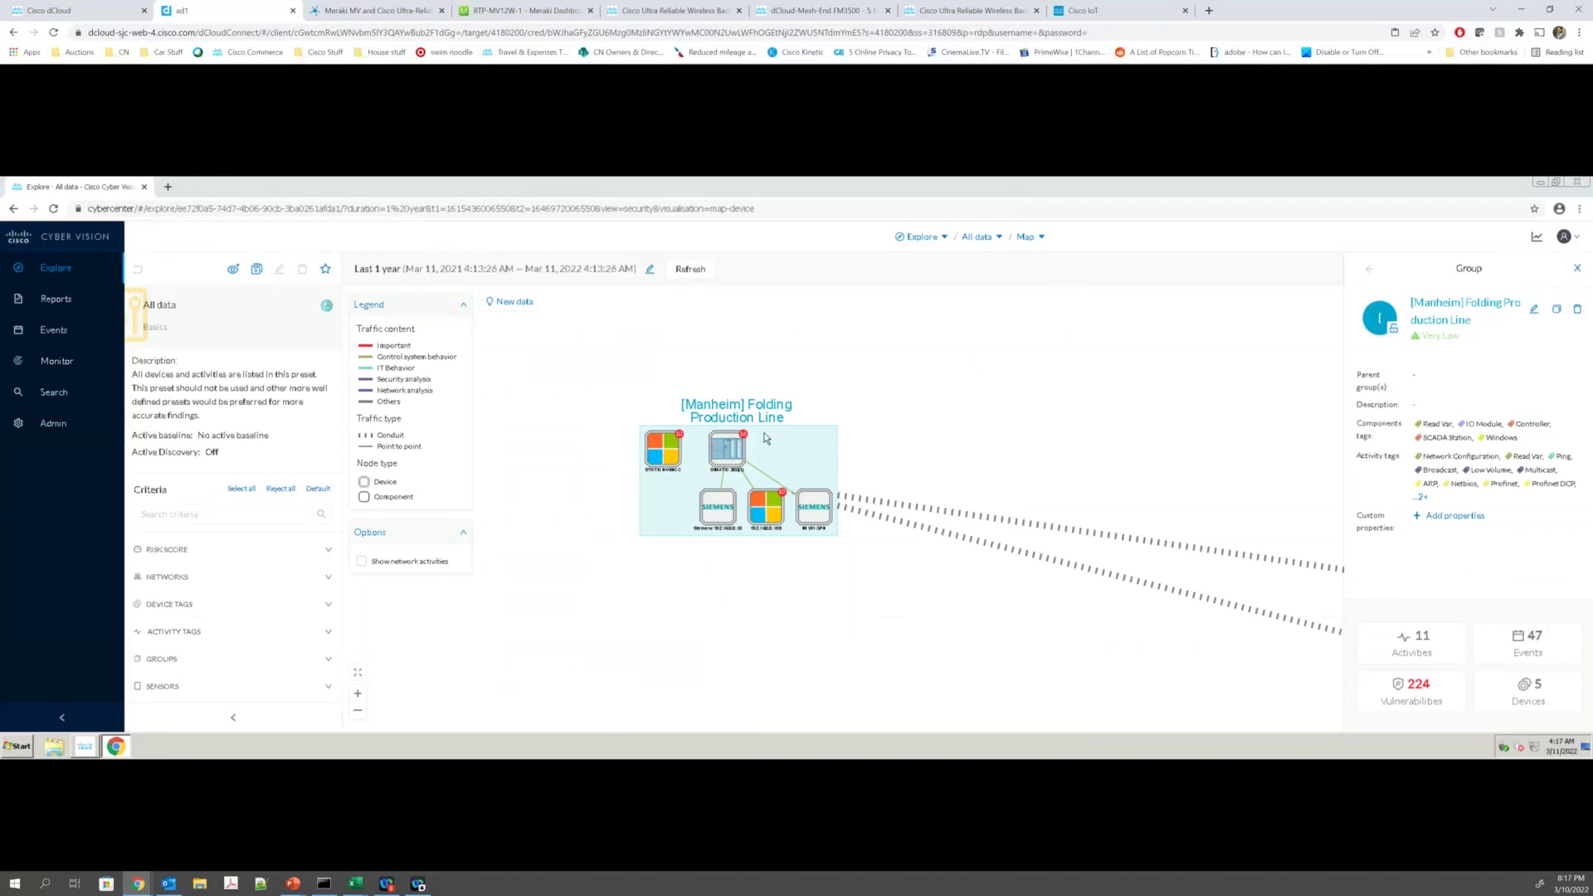
left_click(727, 454)
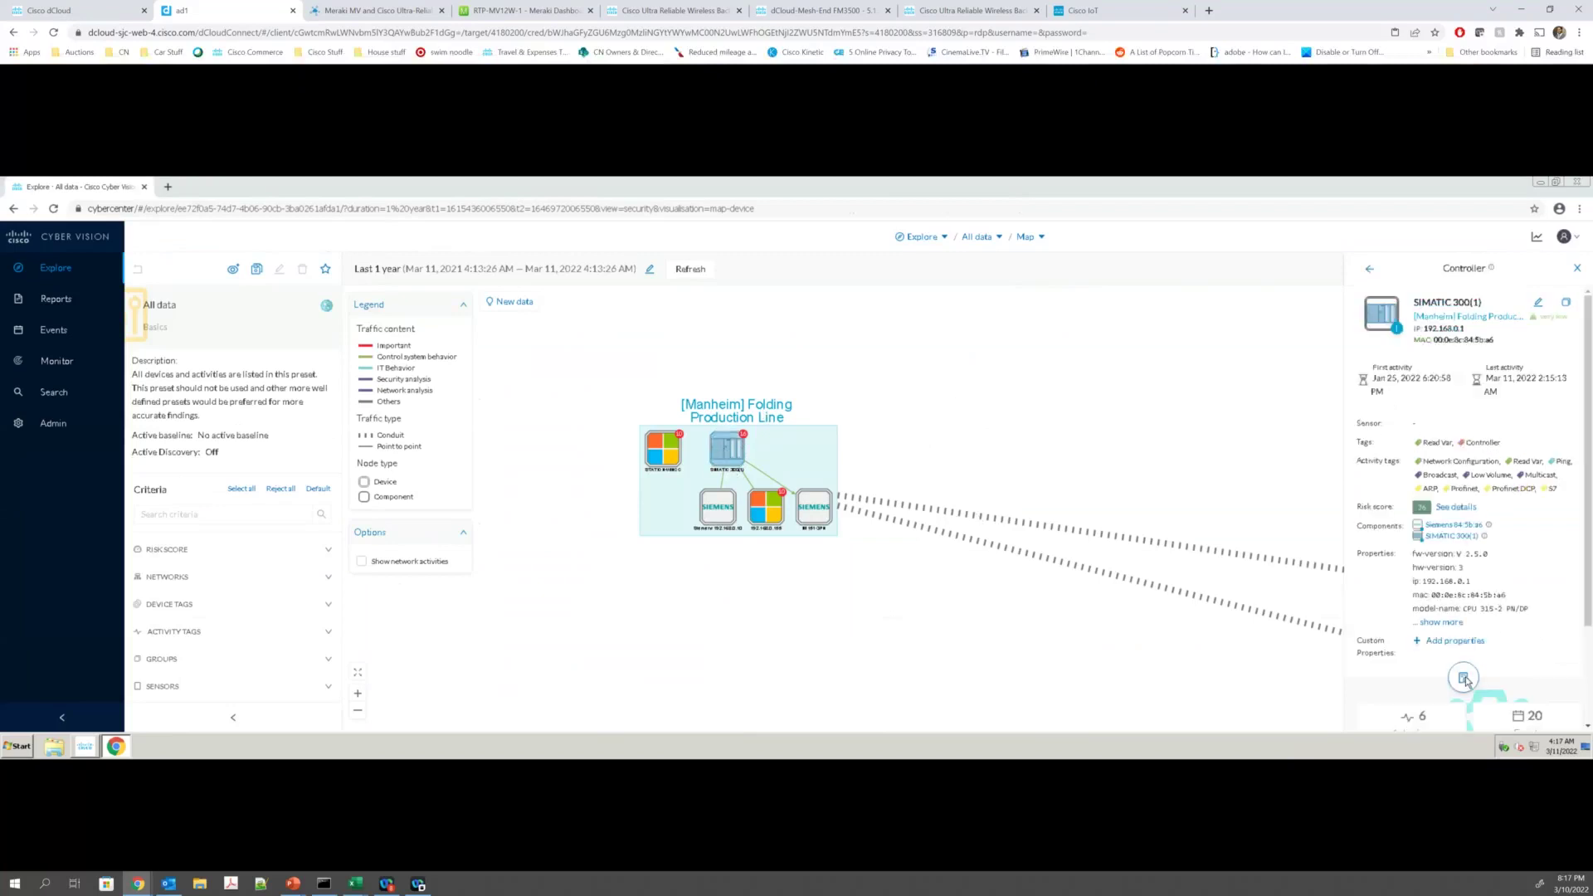
left_click(1465, 678)
Step: Review the SIMATIC 300(1) controller's security vulnerabilities, checking their solutions, matching model reference, advisory links, CVSS scores and the credentials section
left_click(345, 385)
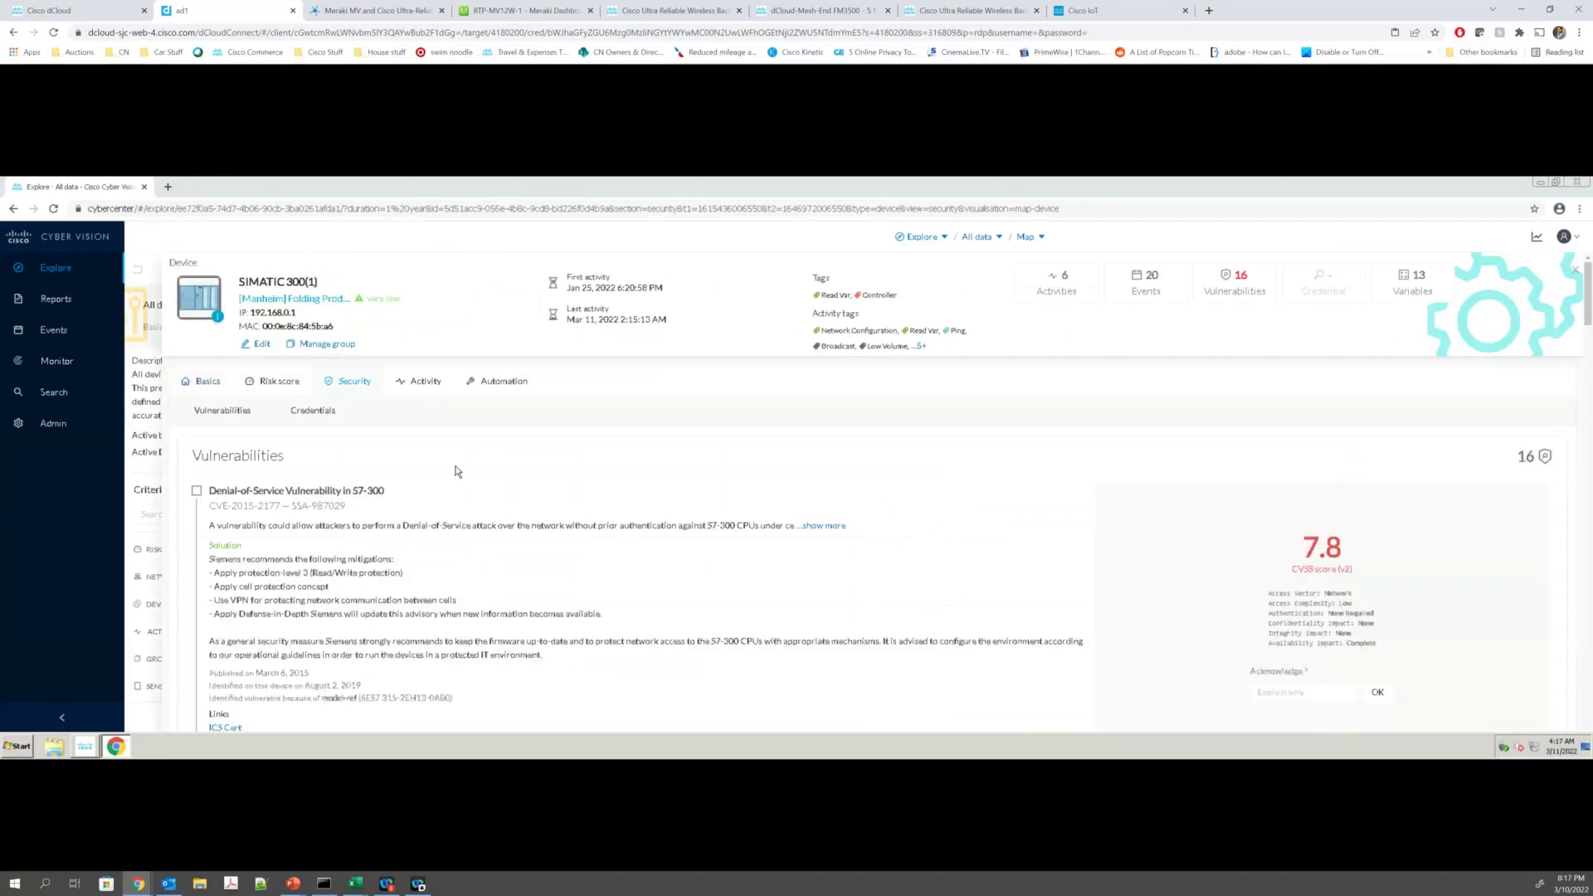
scroll(390, 587, "down", 2)
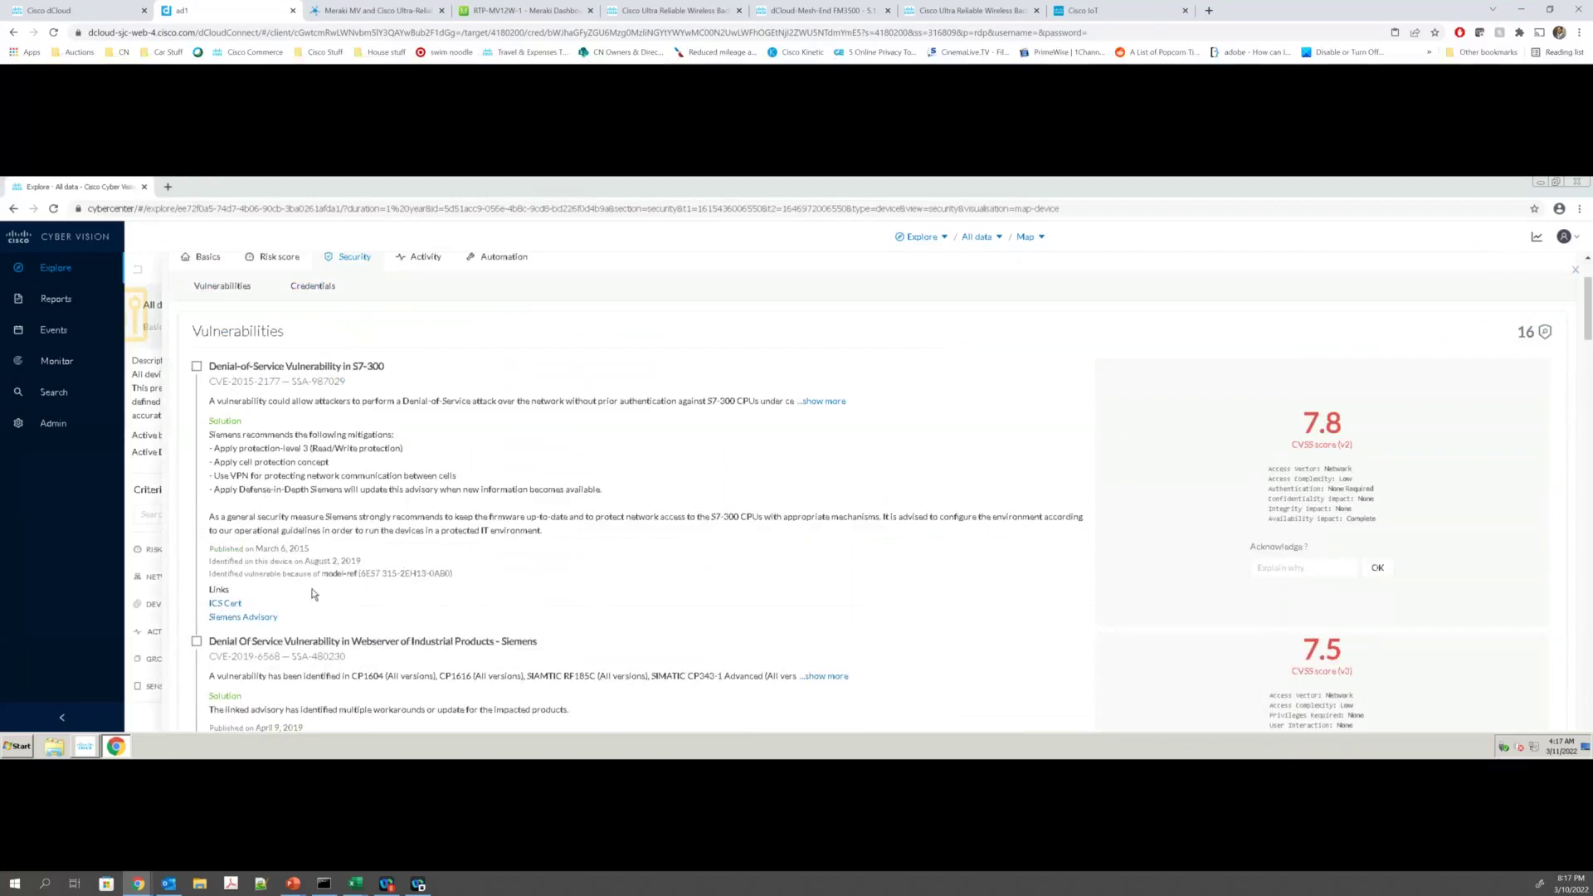
left_click_drag(290, 578, 360, 572)
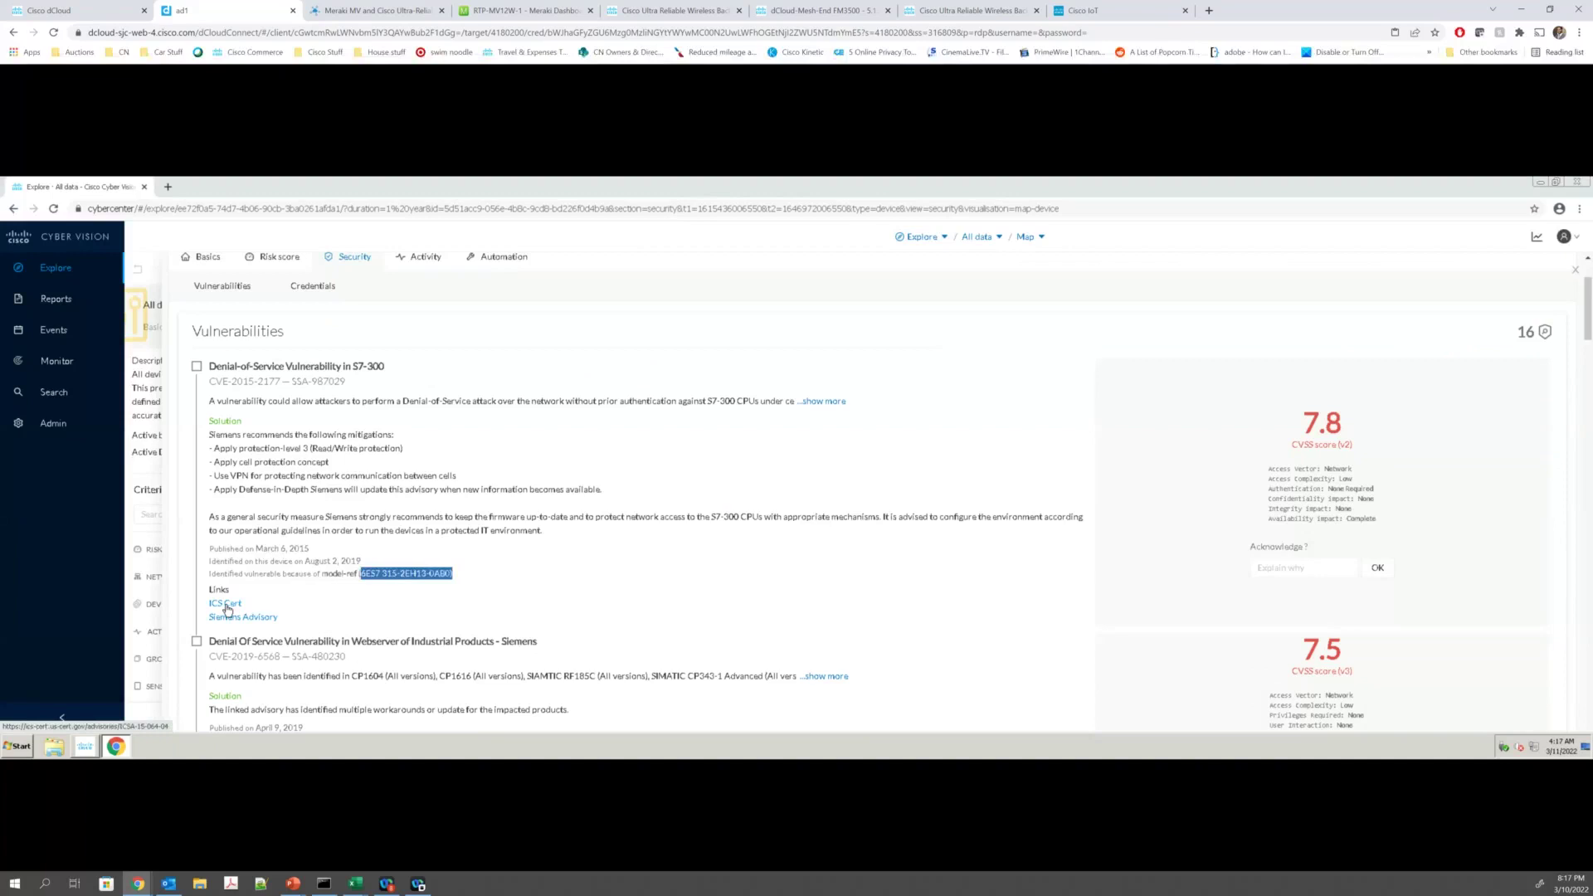
scroll(296, 585, "down", 10)
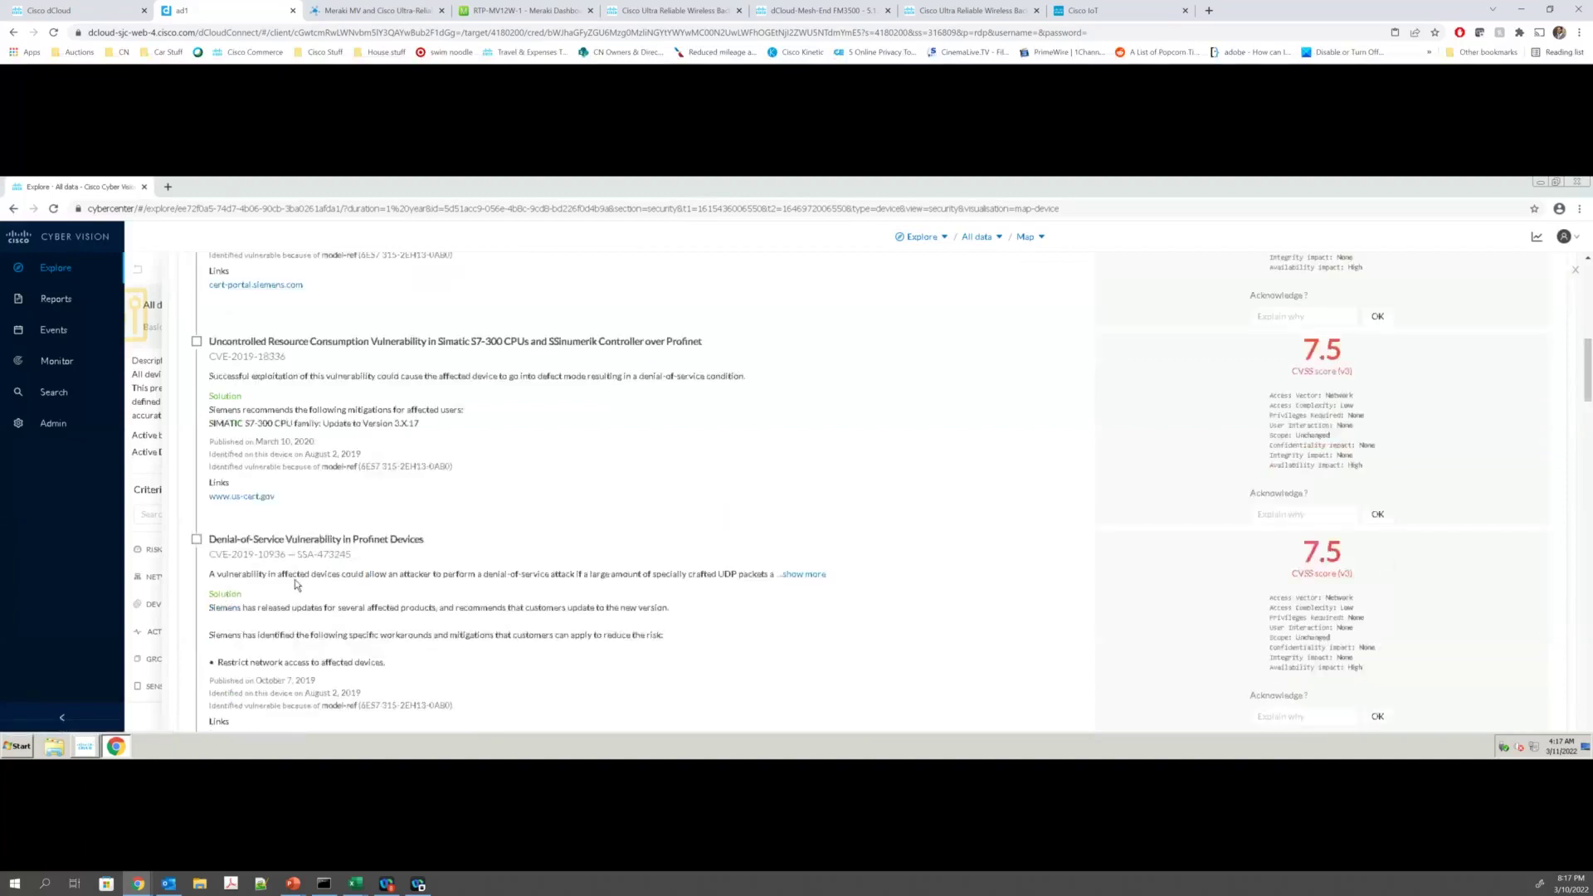
scroll(296, 585, "down", 3)
scroll(390, 557, "down", 3)
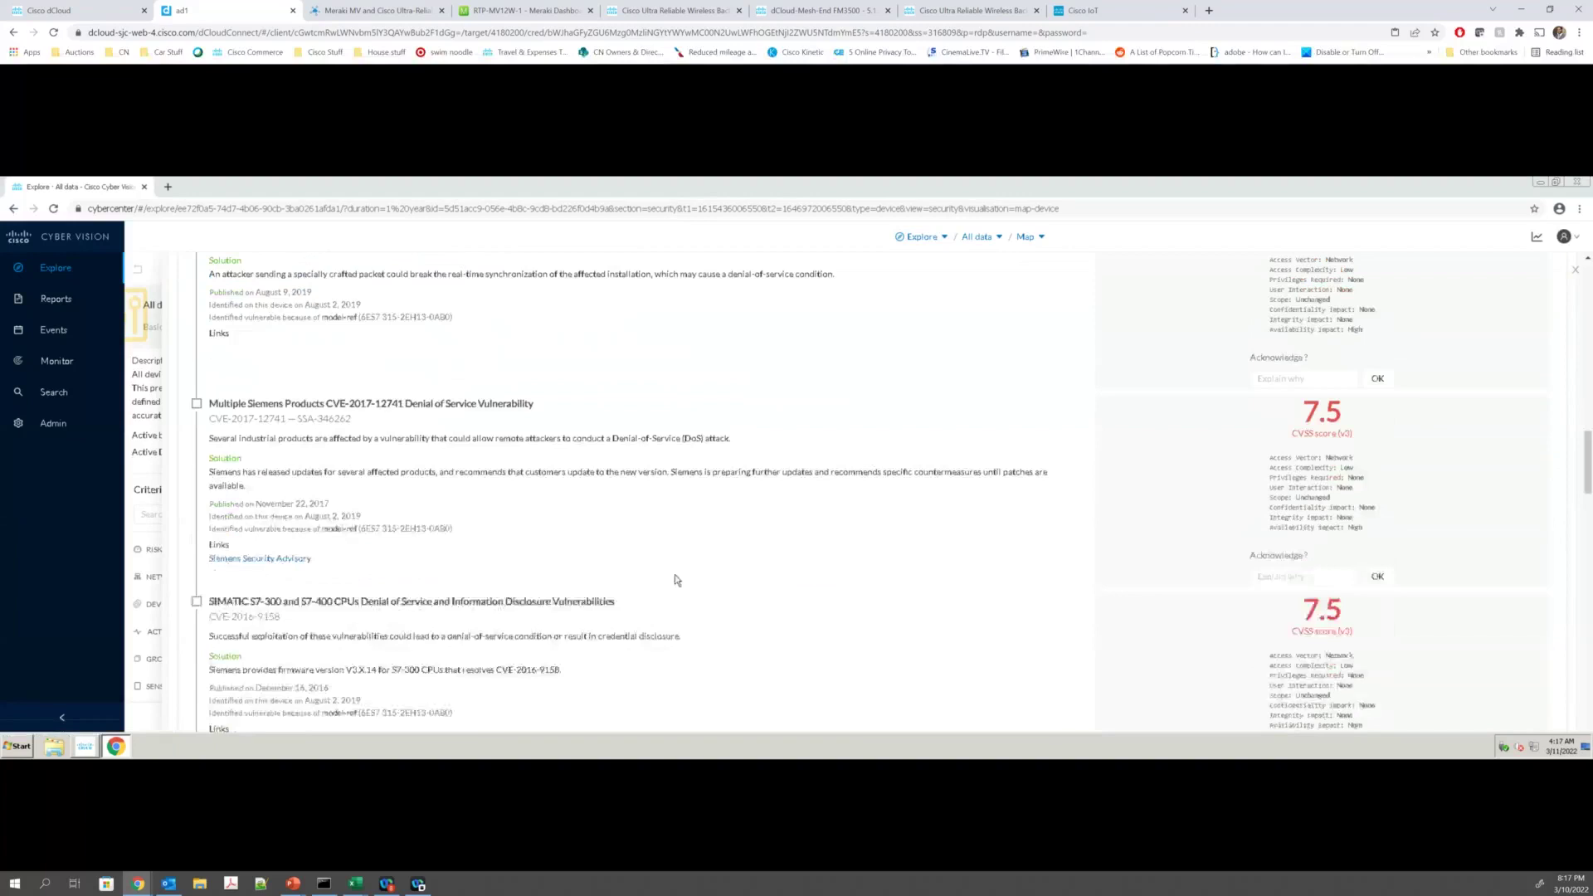
scroll(676, 579, "down", 5)
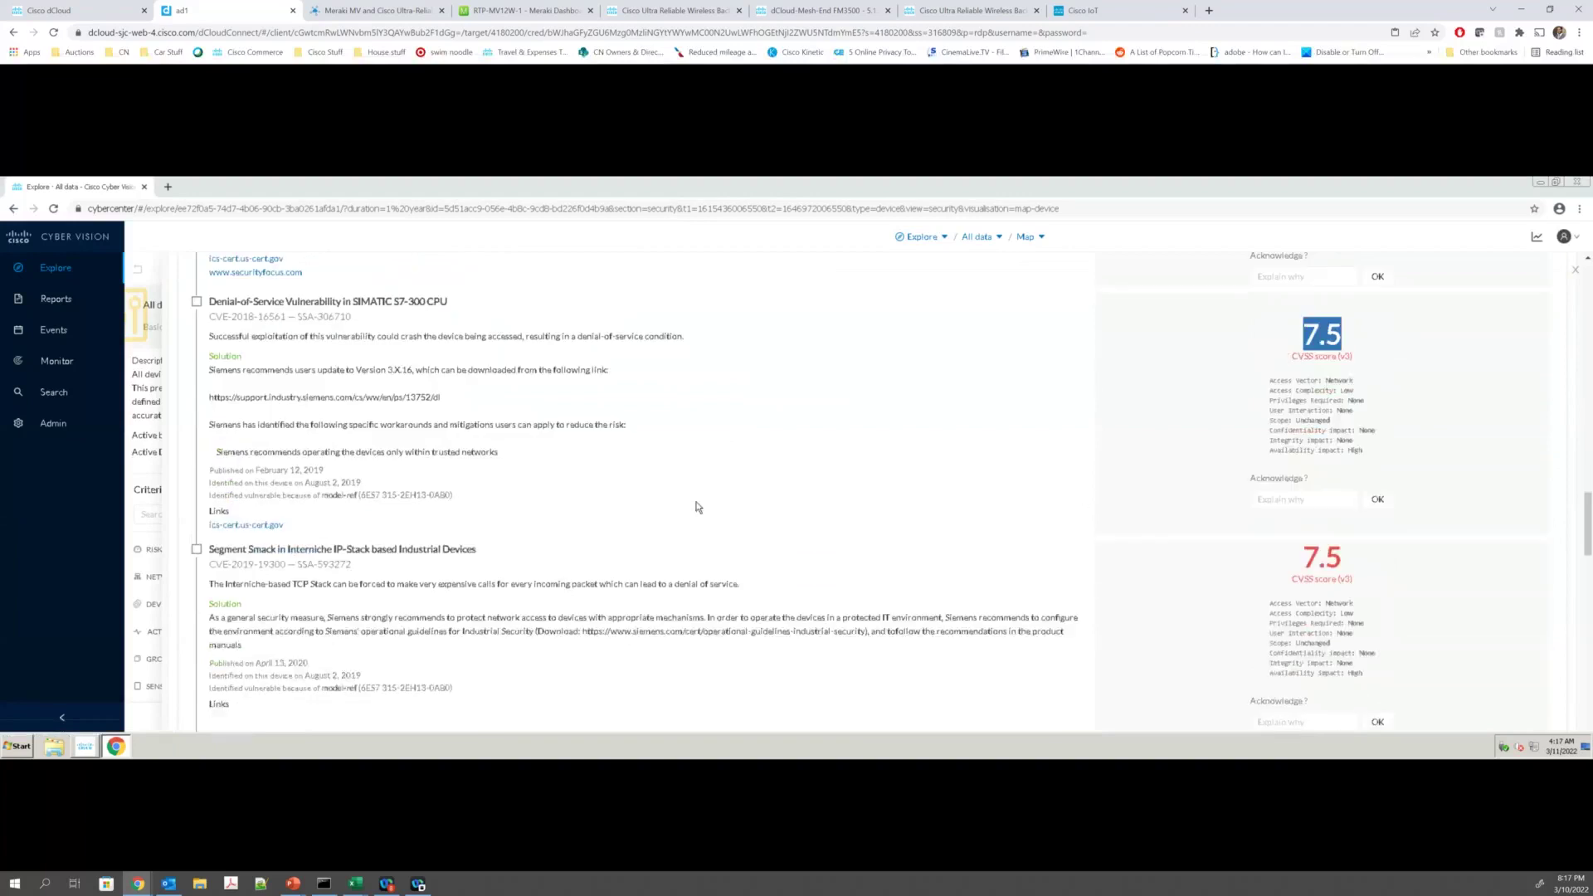
scroll(672, 507, "down", 10)
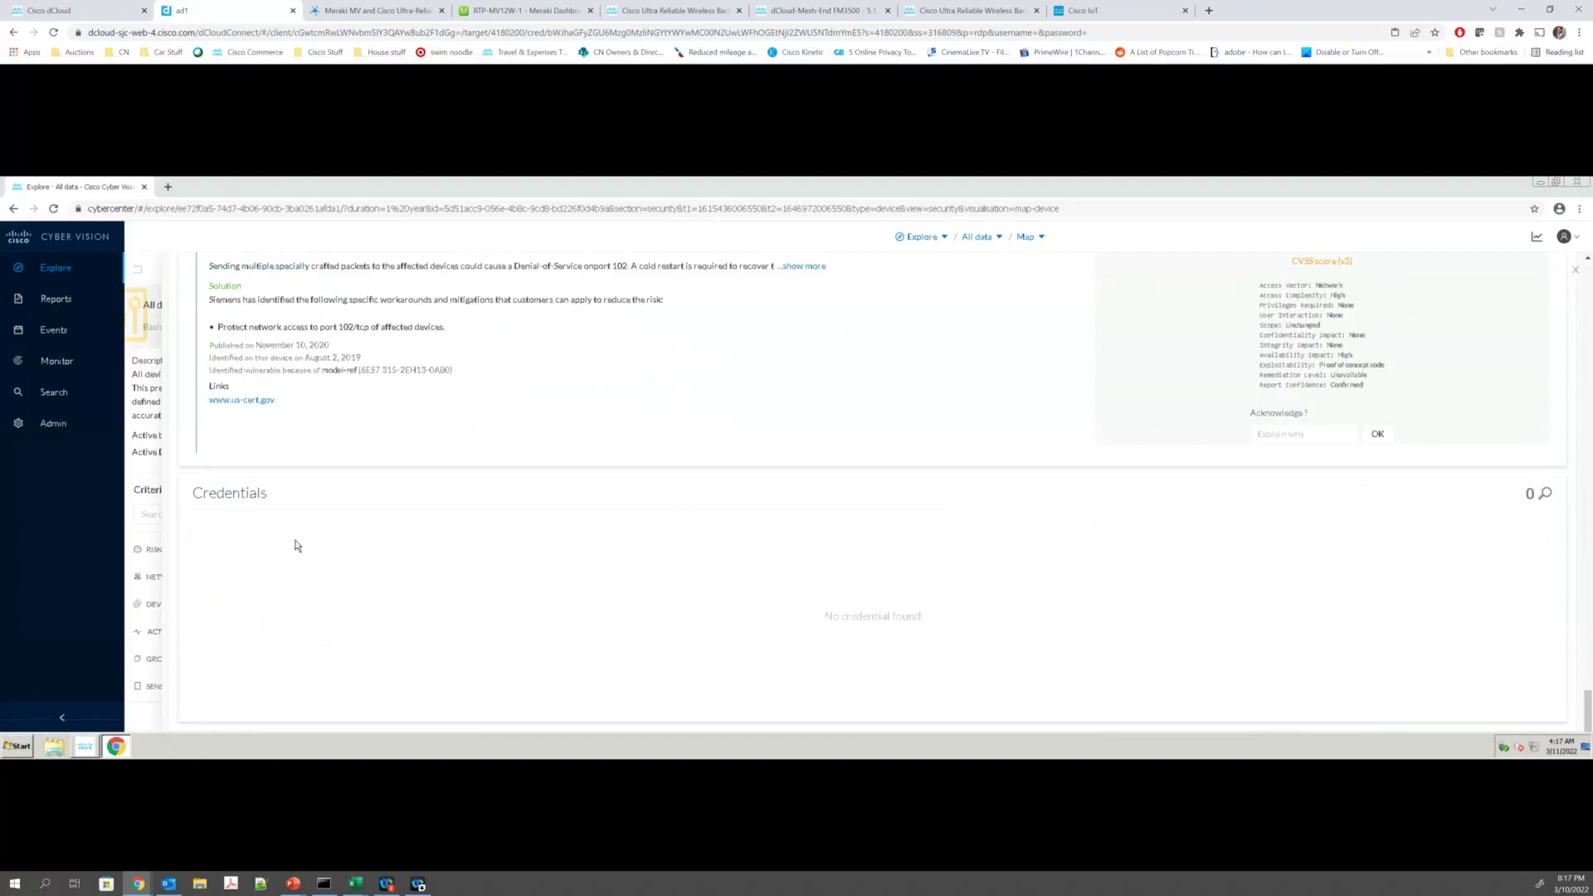
scroll(301, 561, "up", 10)
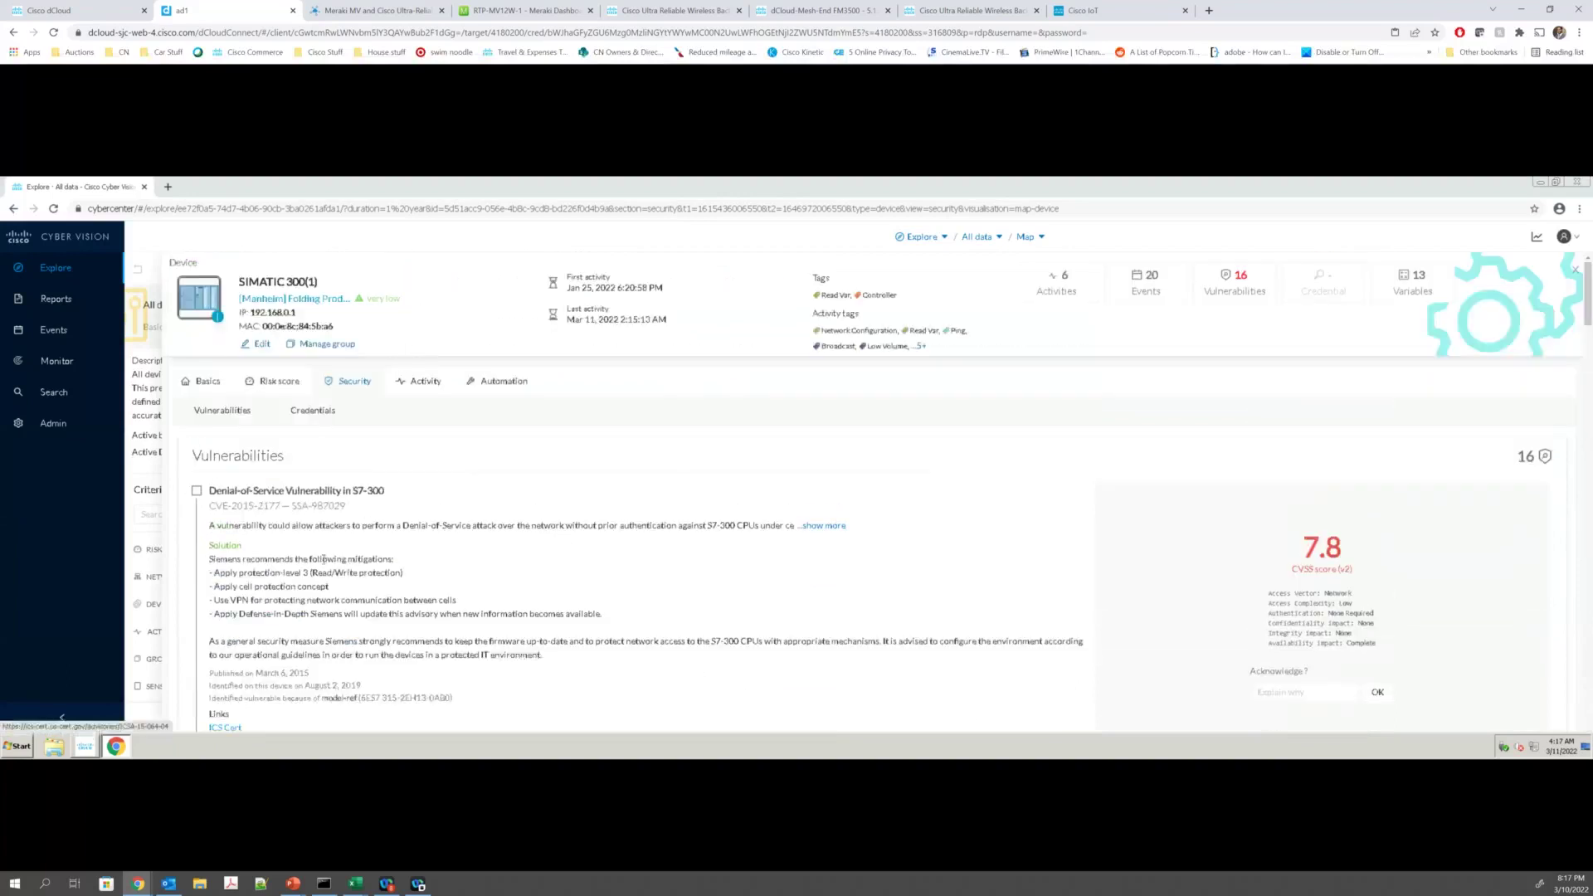
Step: Examine the SIMATIC 300(1) controller's activity minimap and its list of activities with other devices
left_click(419, 381)
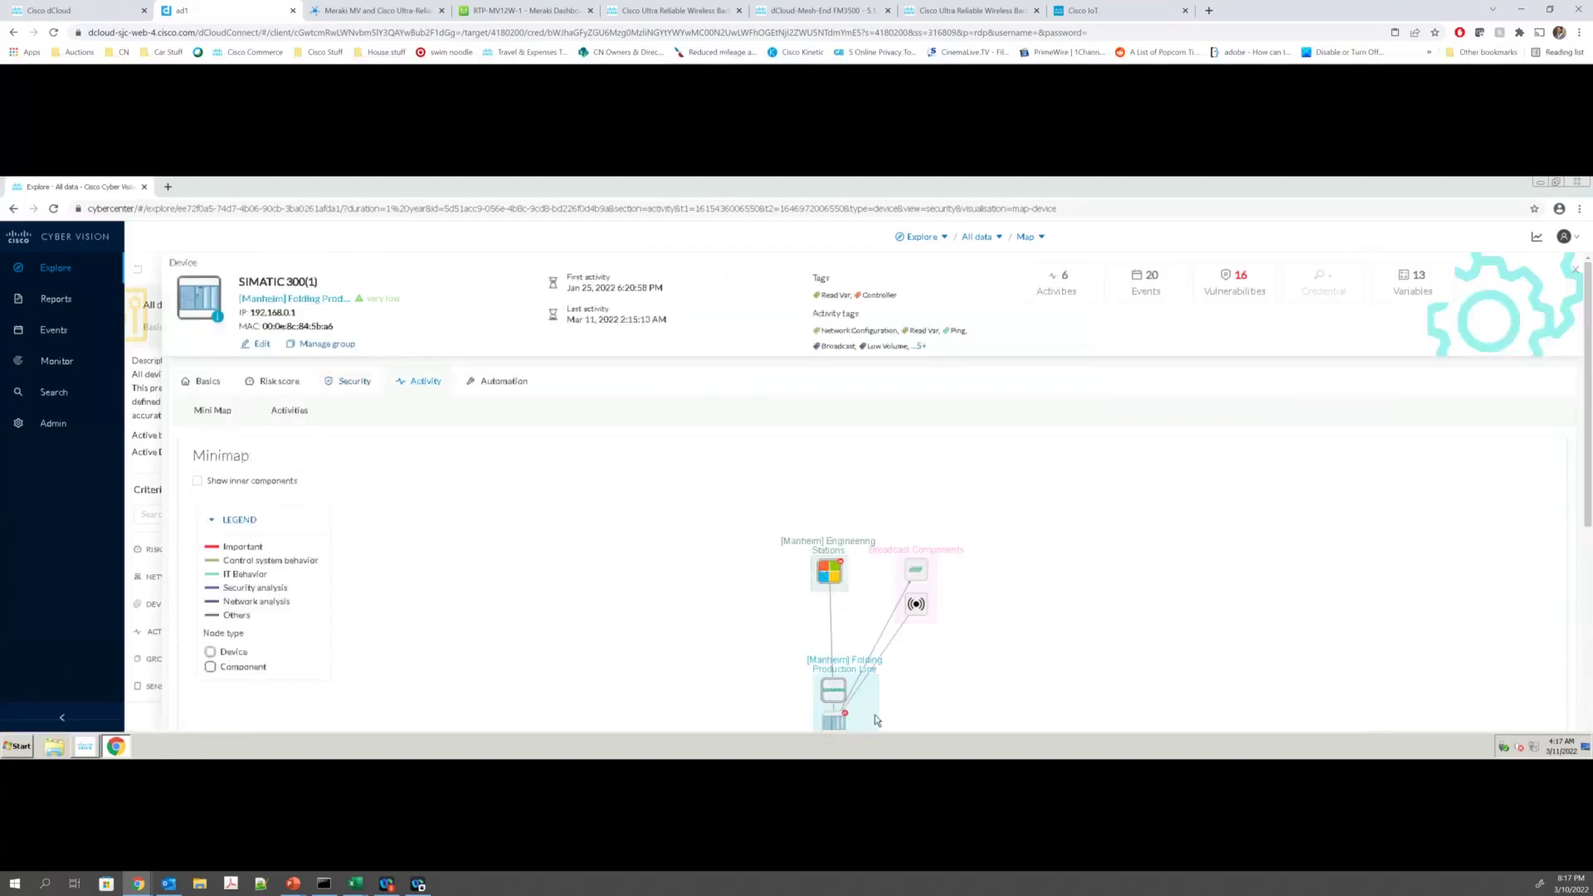
left_click_drag(991, 603, 876, 523)
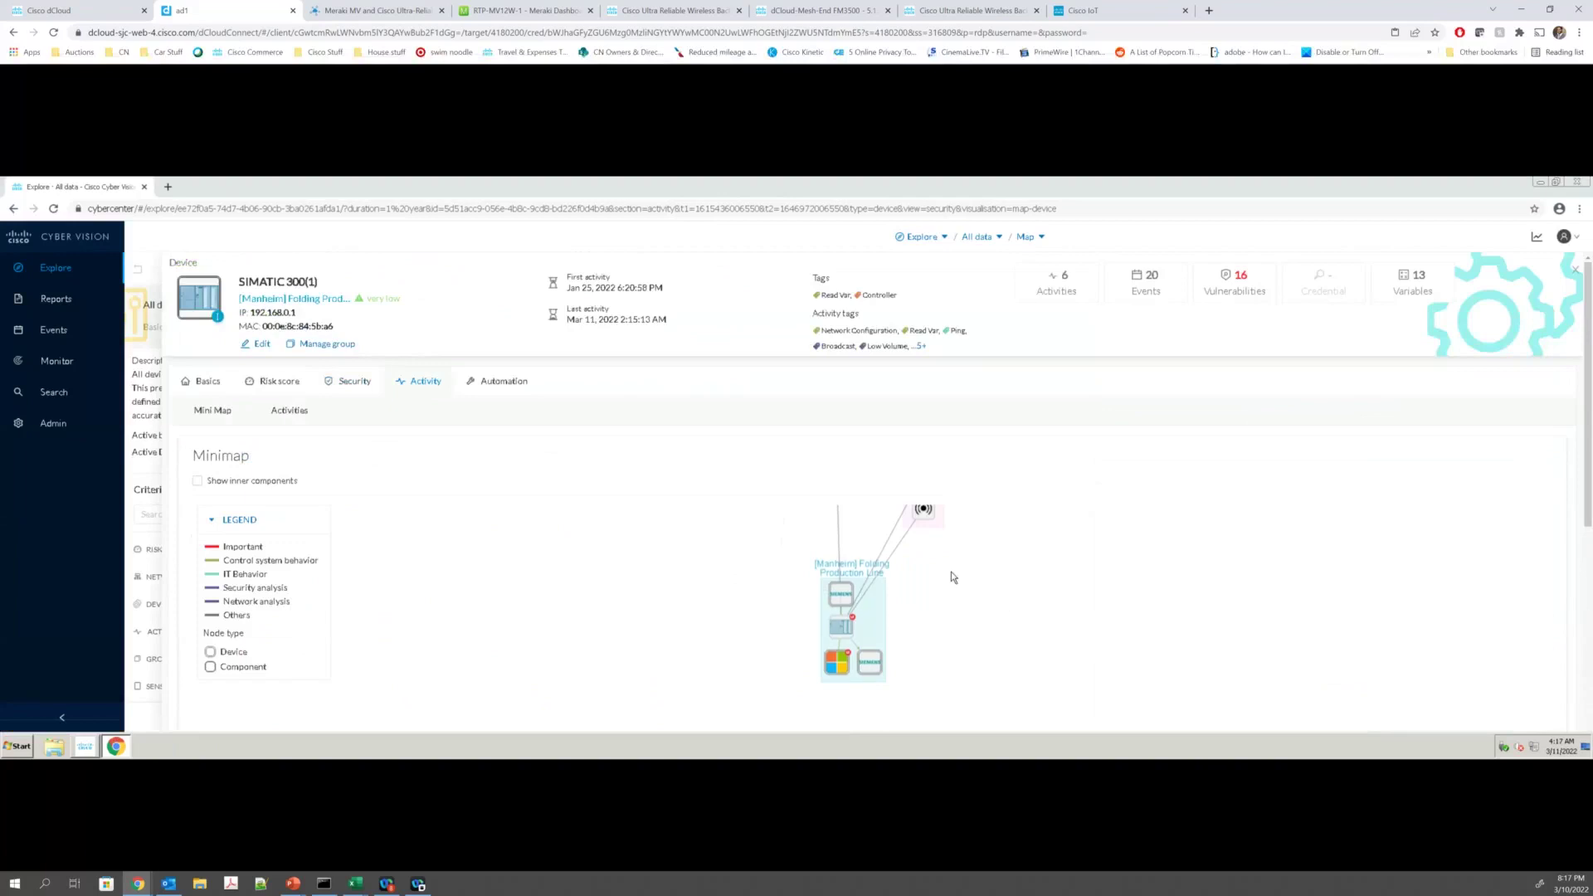
left_click(1004, 643)
scroll(986, 618, "down", 5)
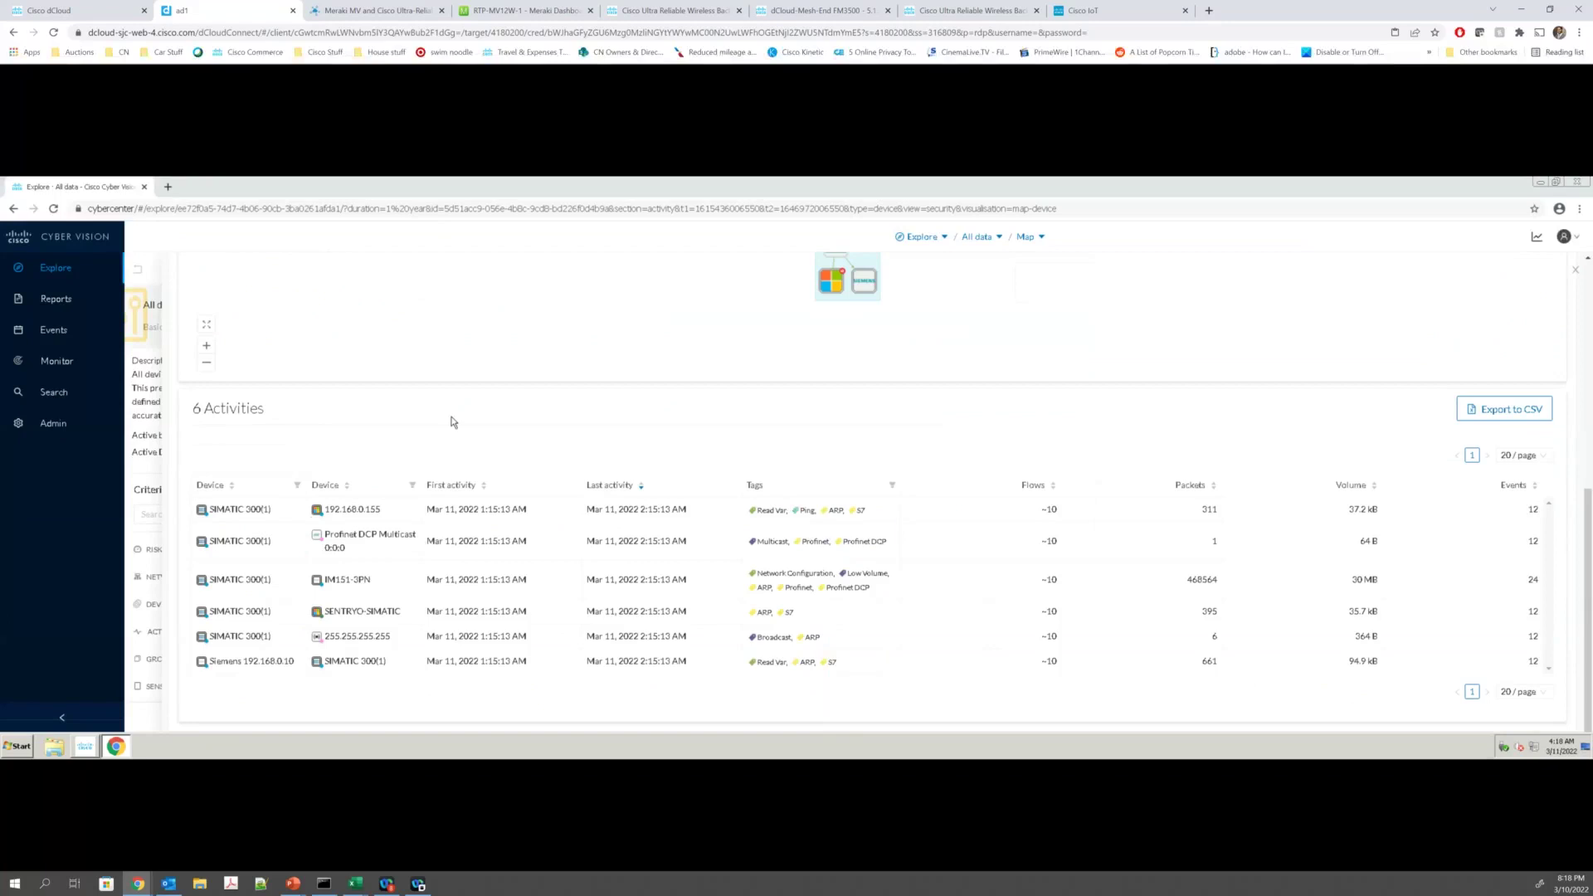
scroll(452, 423, "up", 5)
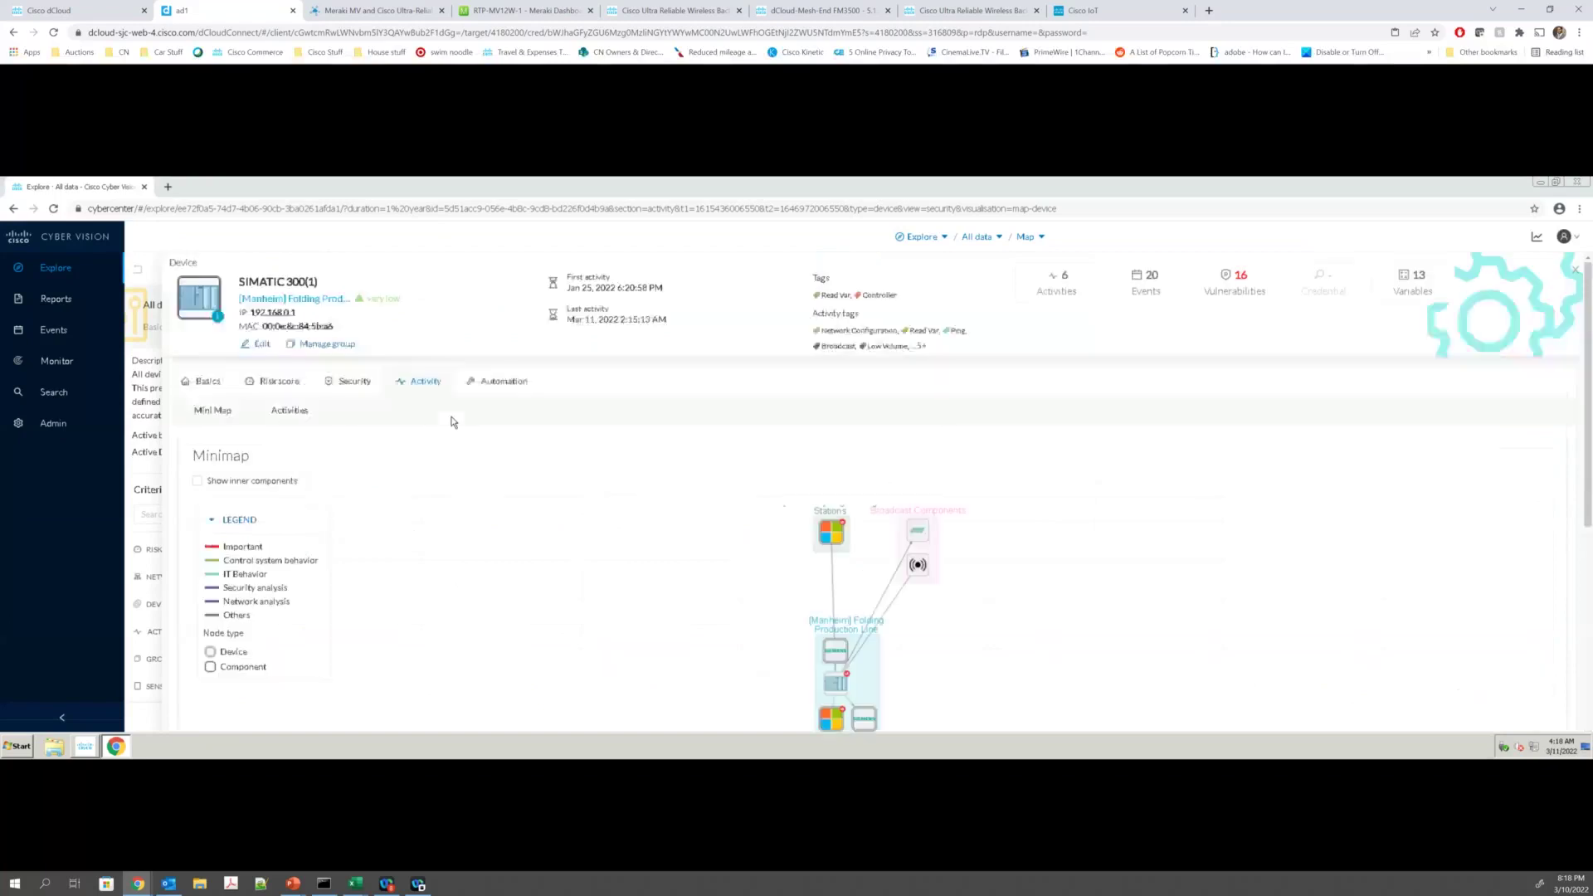
Step: View the controller's automation variable accesses and expand variables Q 2.0 and M 2.0 to see which devices access them
left_click(497, 390)
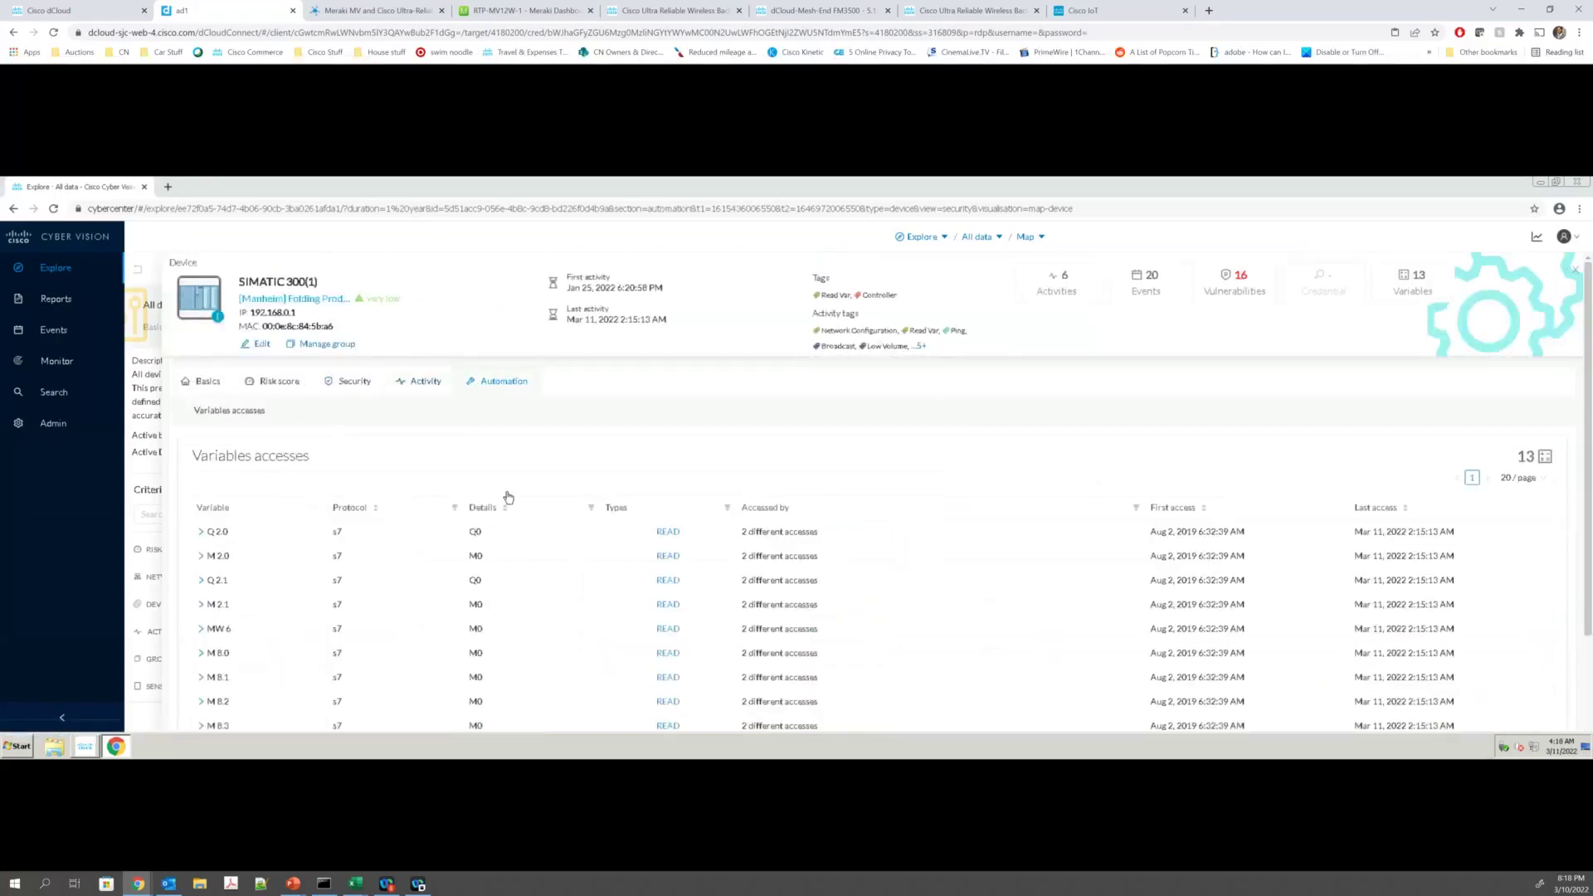
left_click(201, 533)
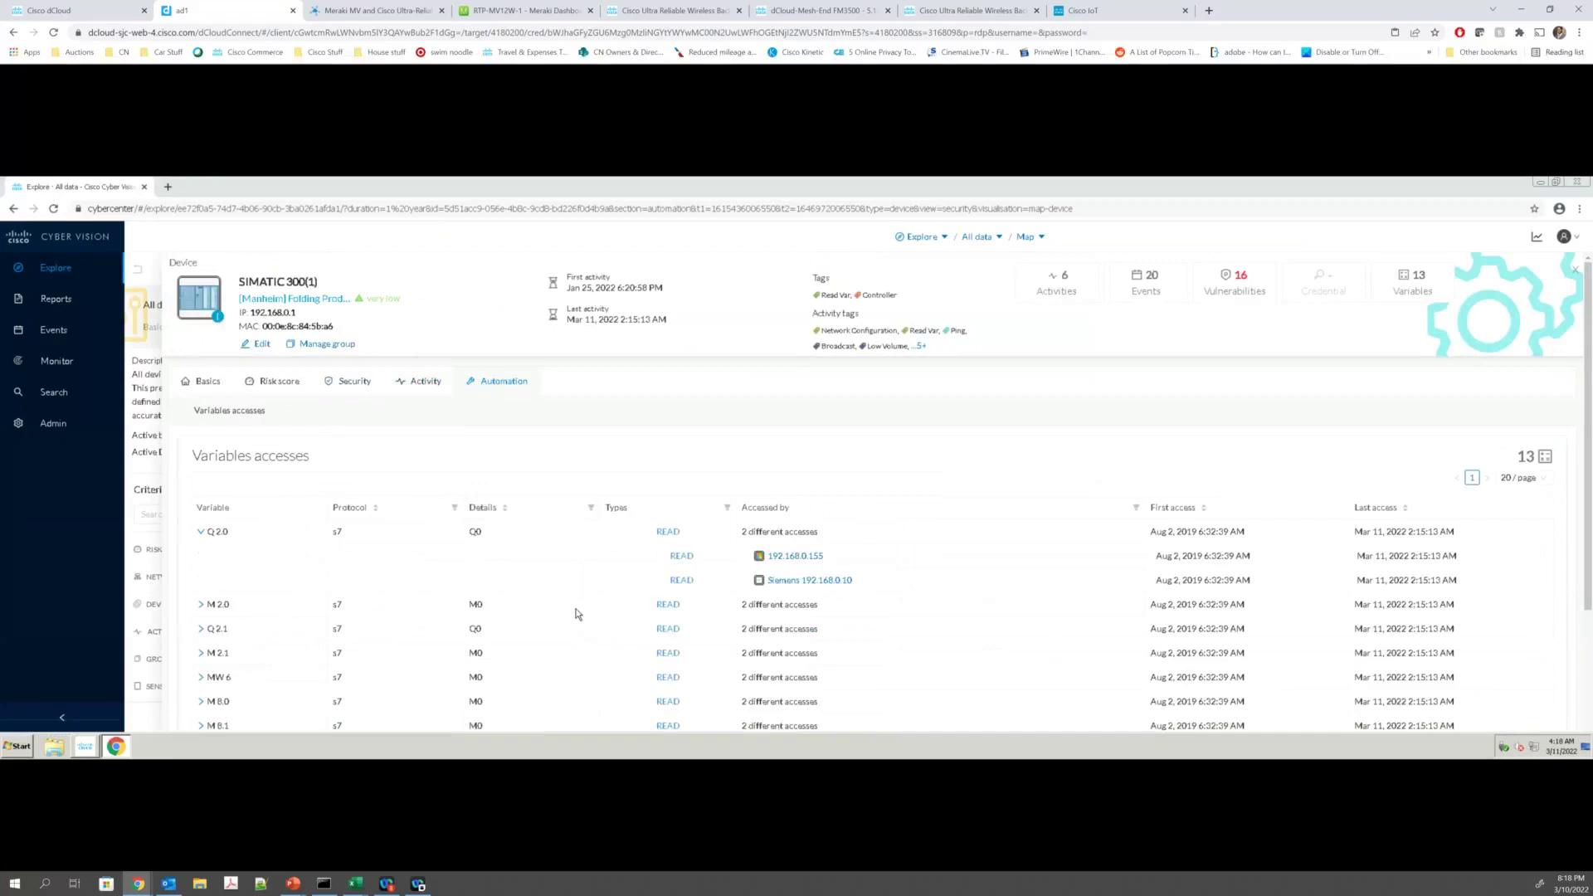
left_click(201, 604)
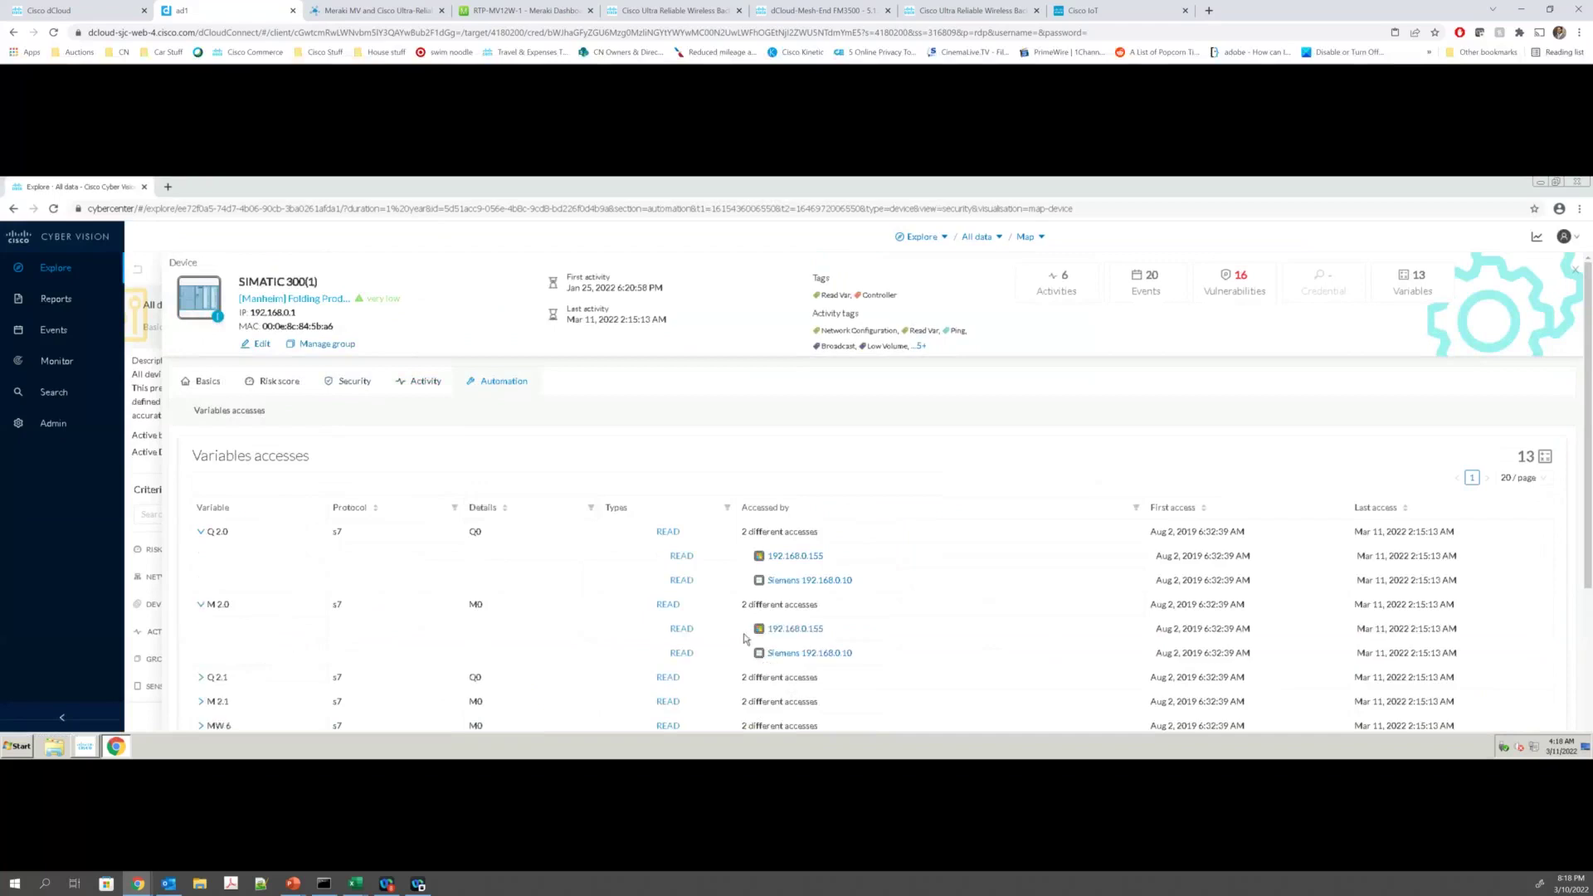
Step: Examine the controller's risk score, comparing the current and achievable scores and the device type, group impact, activities and vulnerabilities criteria
left_click(264, 388)
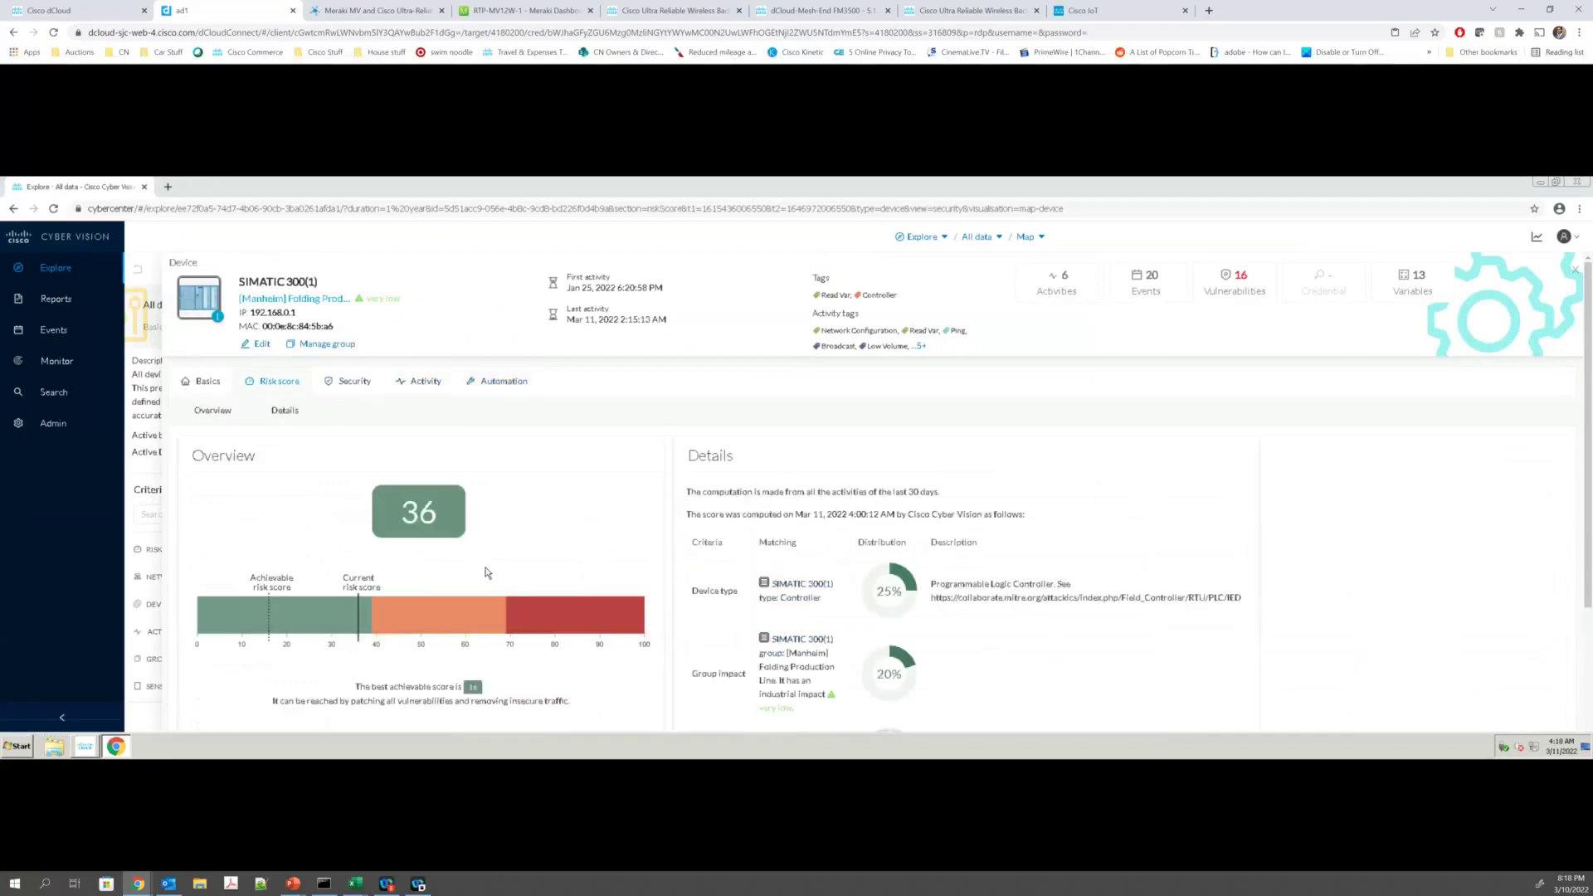
scroll(487, 572, "down", 3)
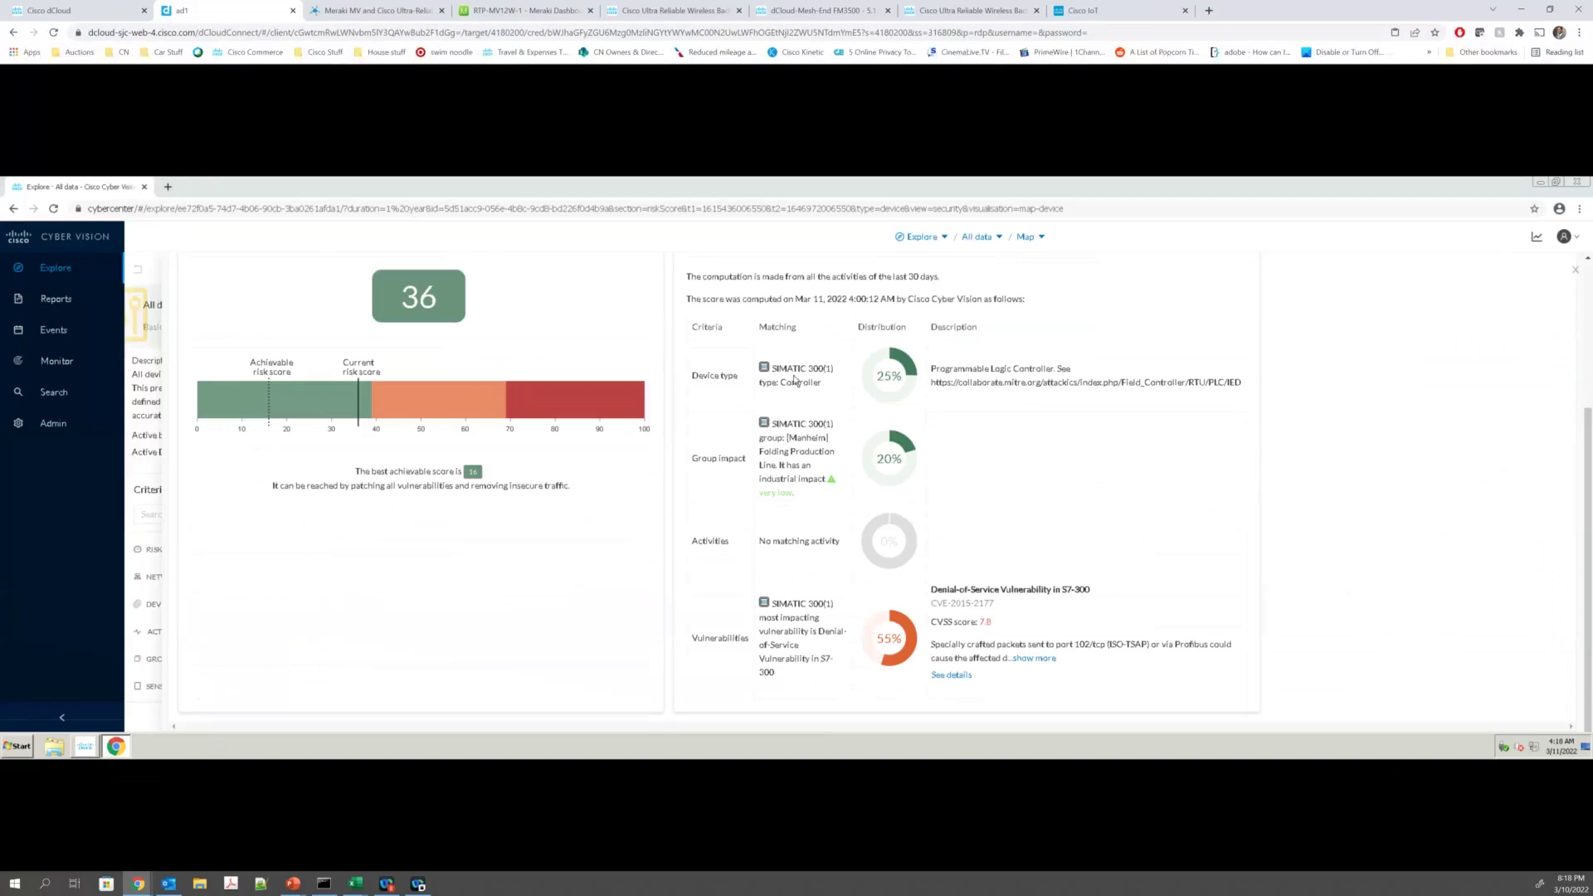
scroll(932, 474, "up", 2)
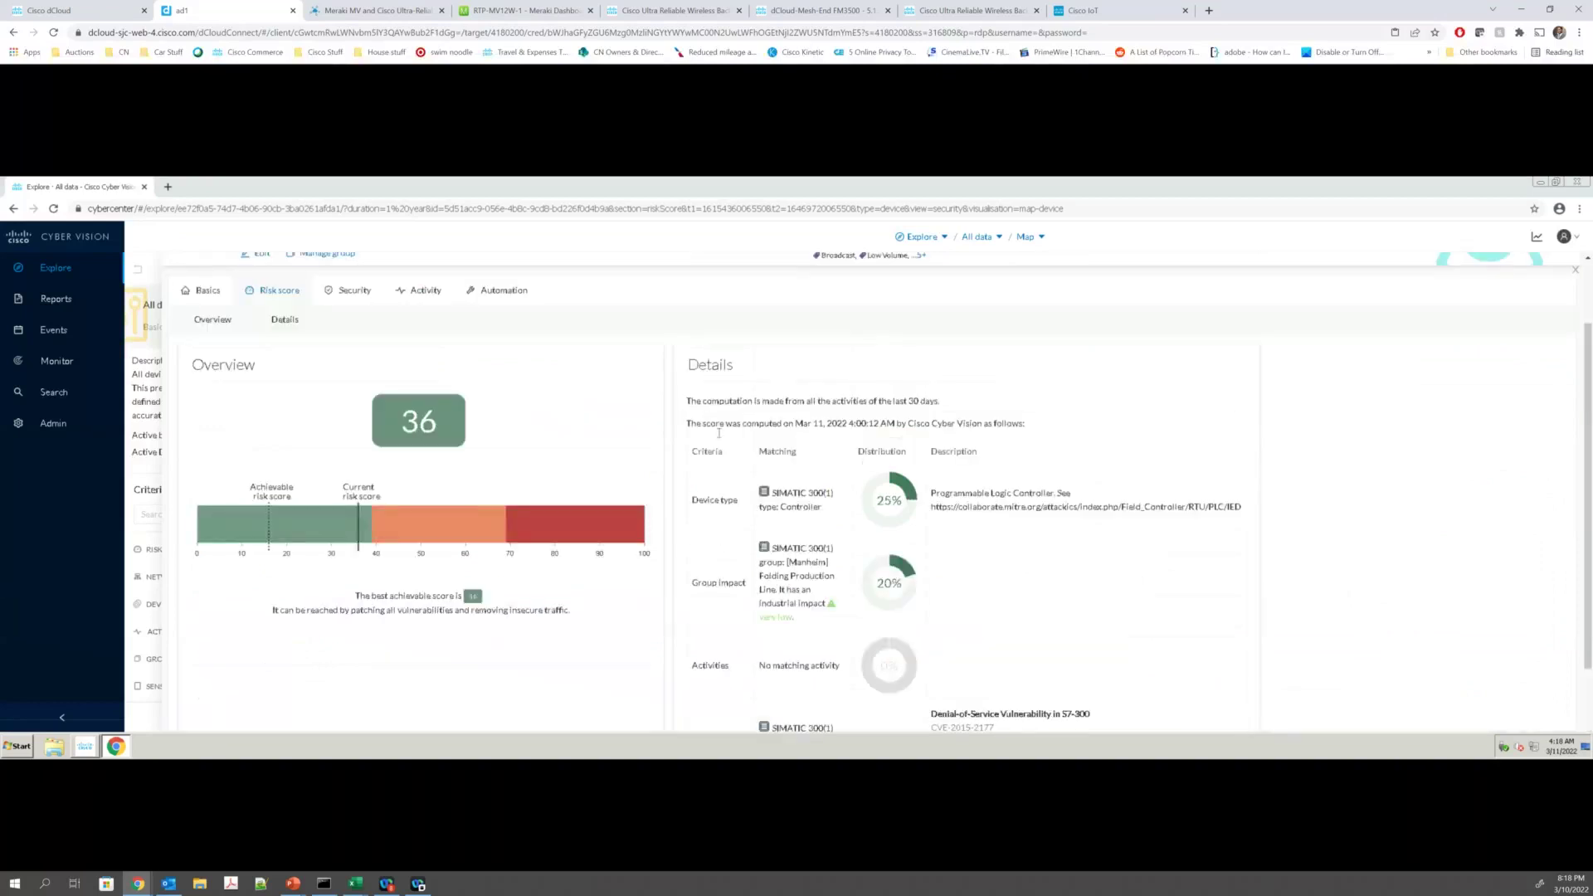
scroll(1120, 472, "down", 2)
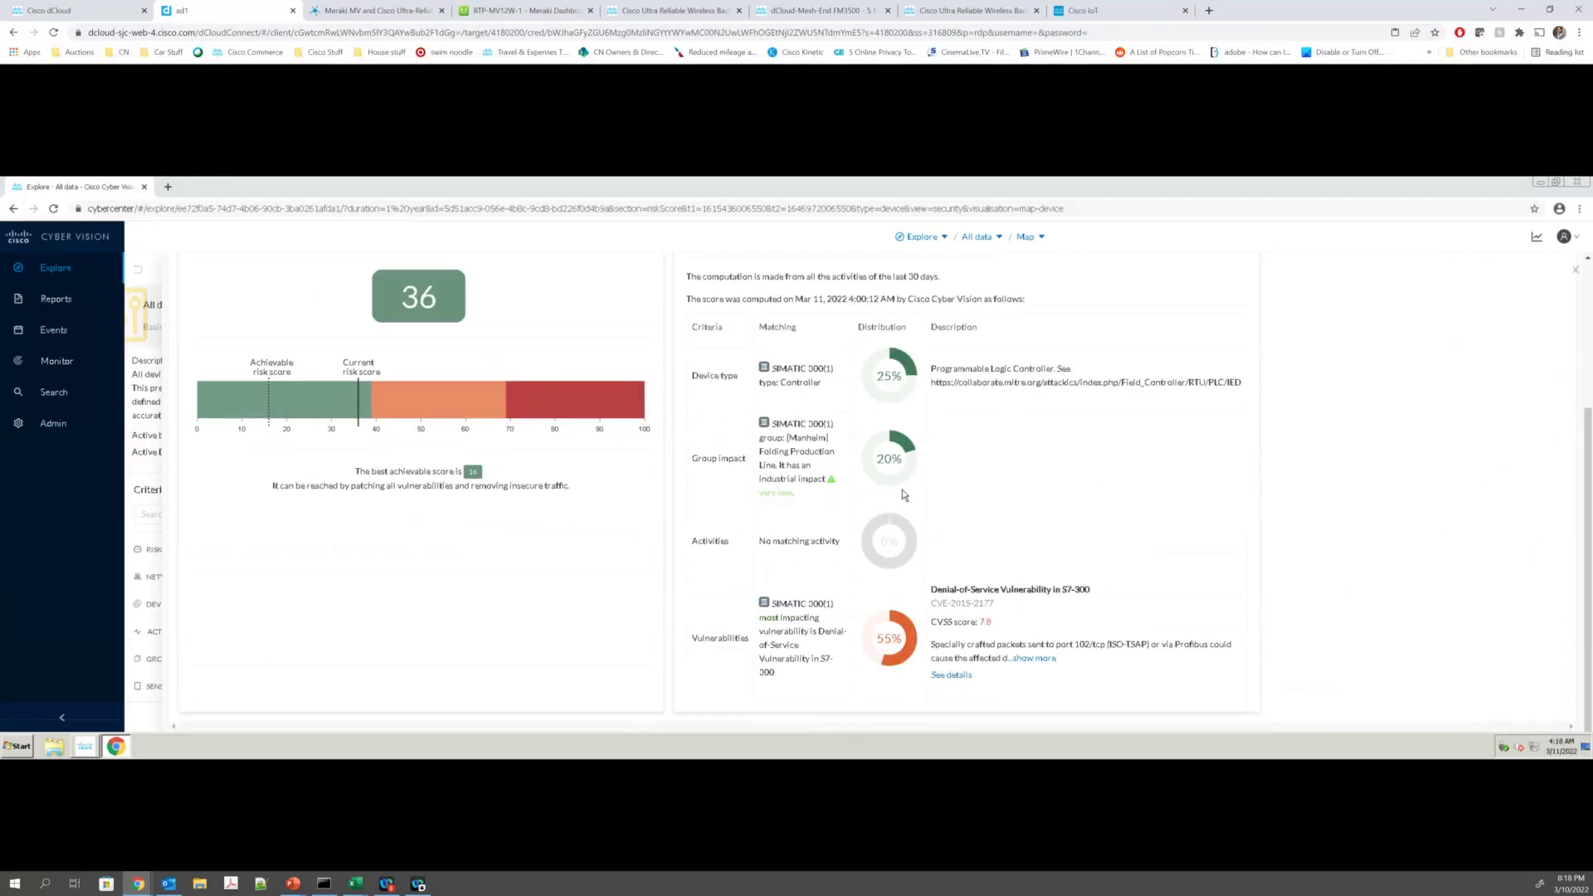
scroll(715, 521, "up", 2)
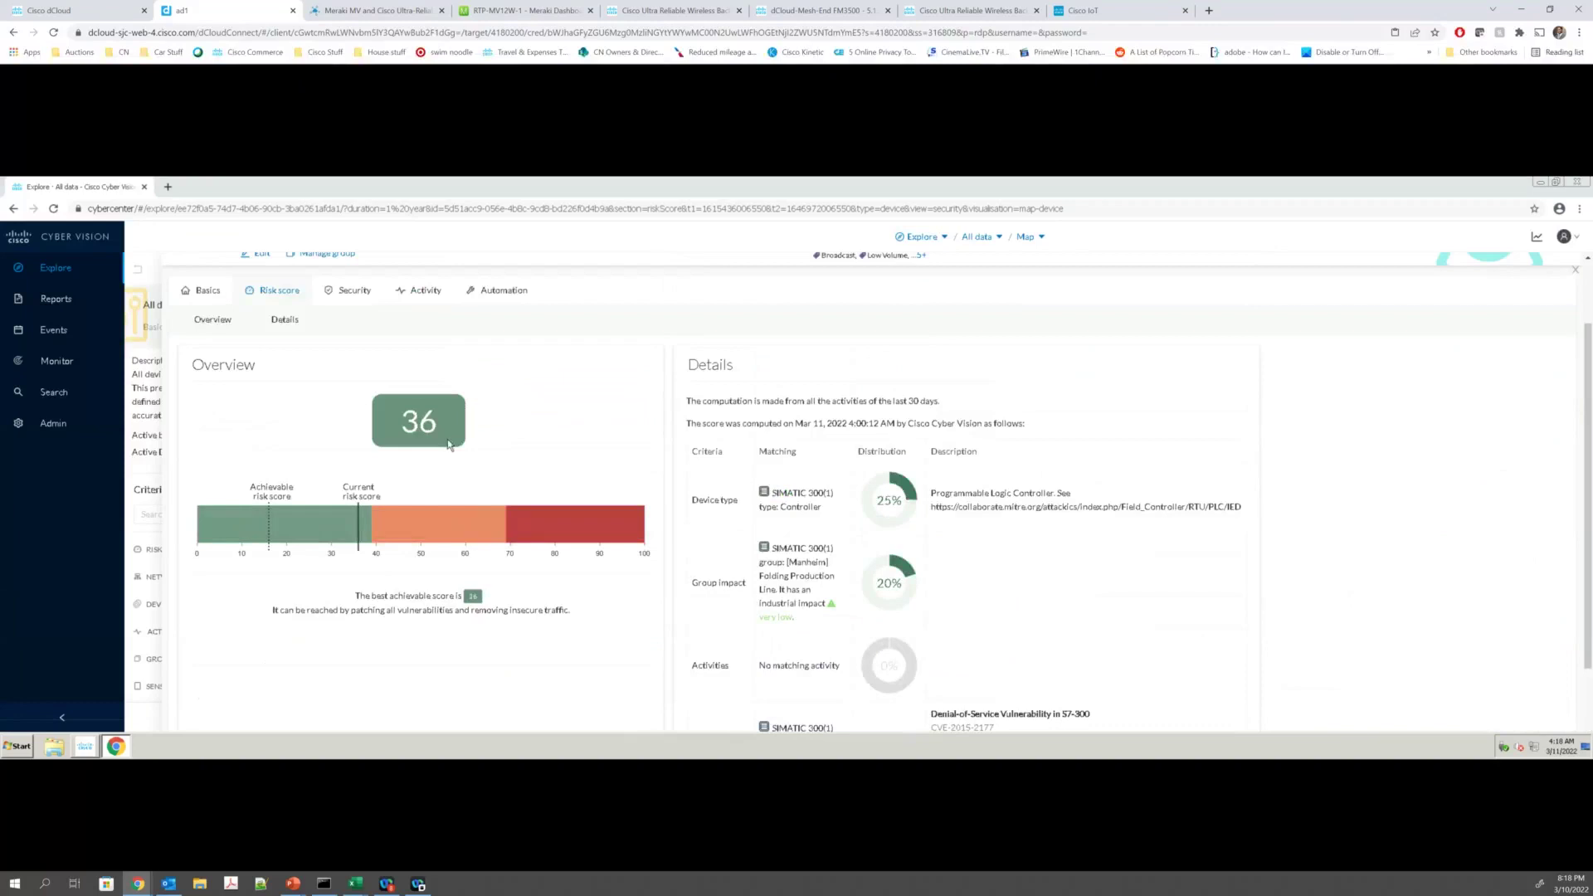
scroll(390, 353, "up", 1)
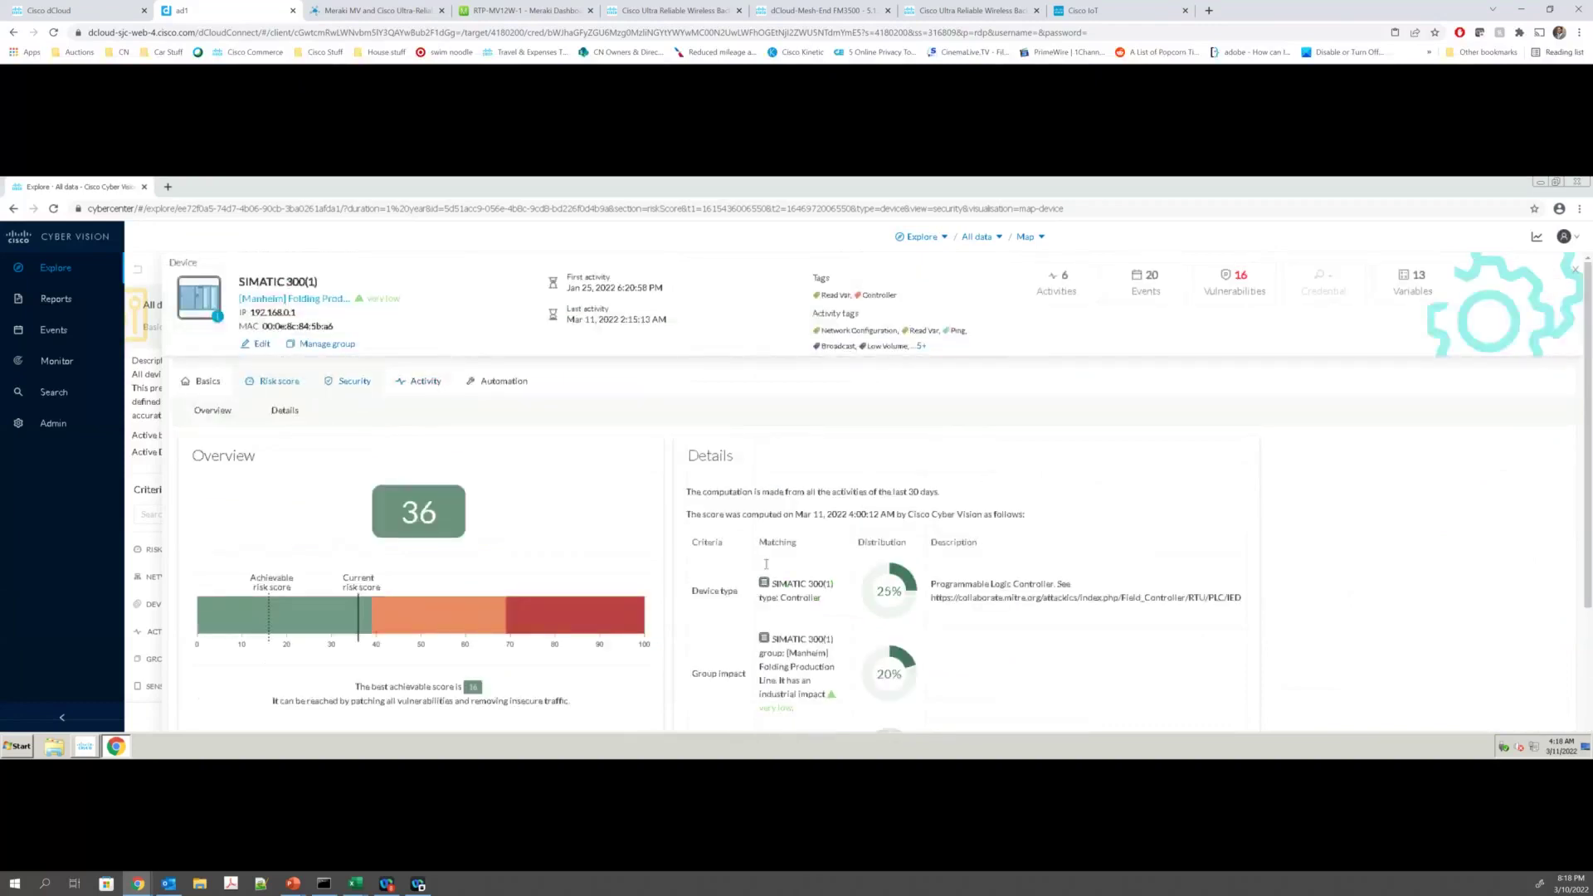
scroll(730, 543, "down", 2)
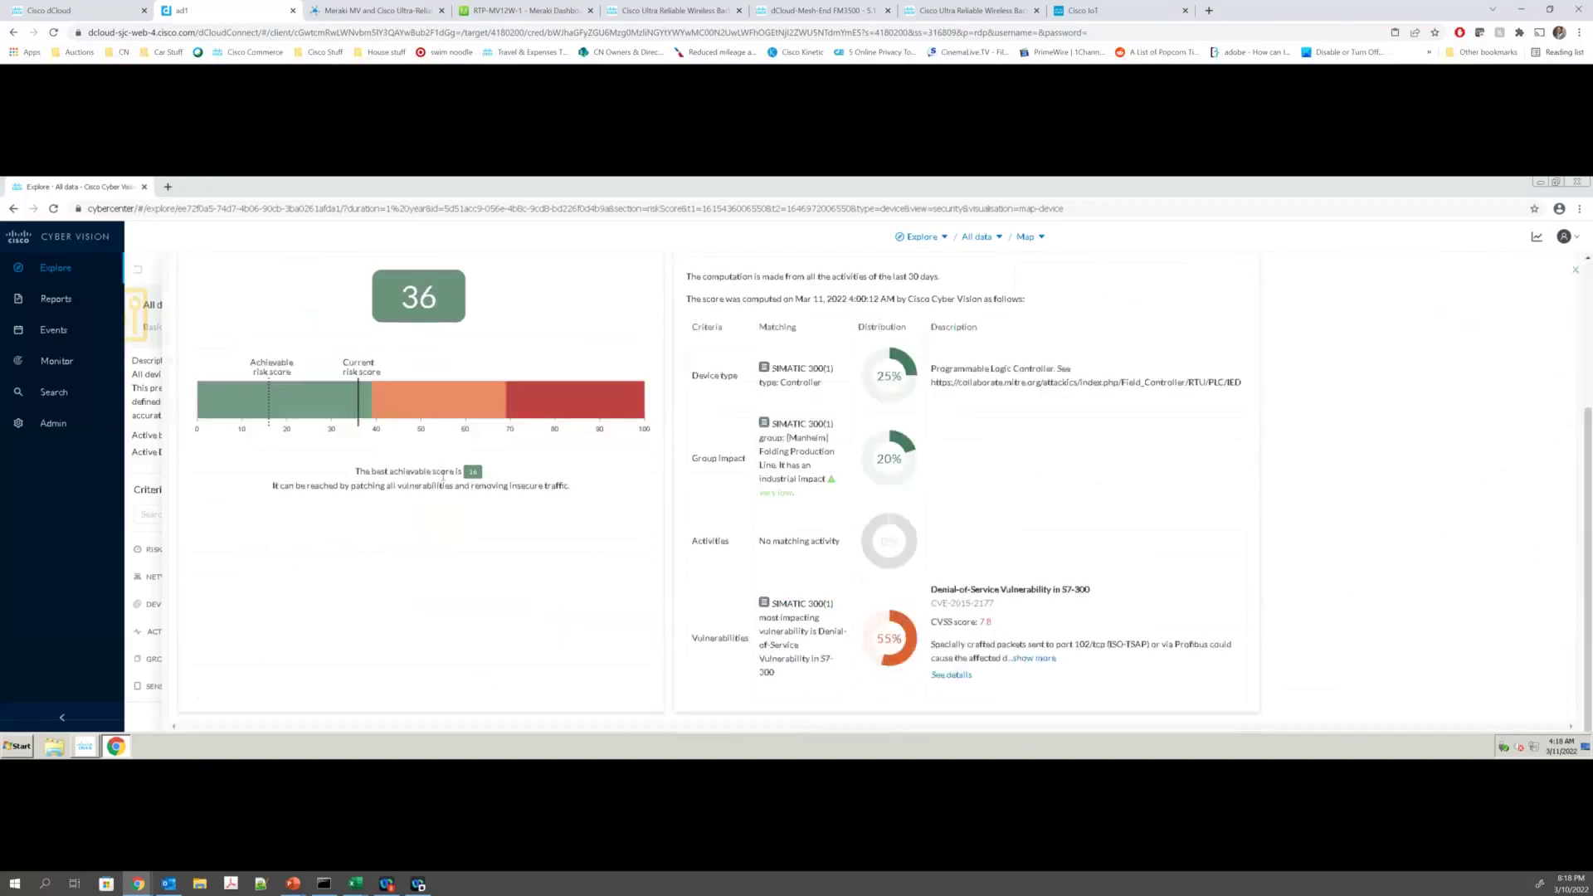
left_click_drag(256, 260, 492, 498)
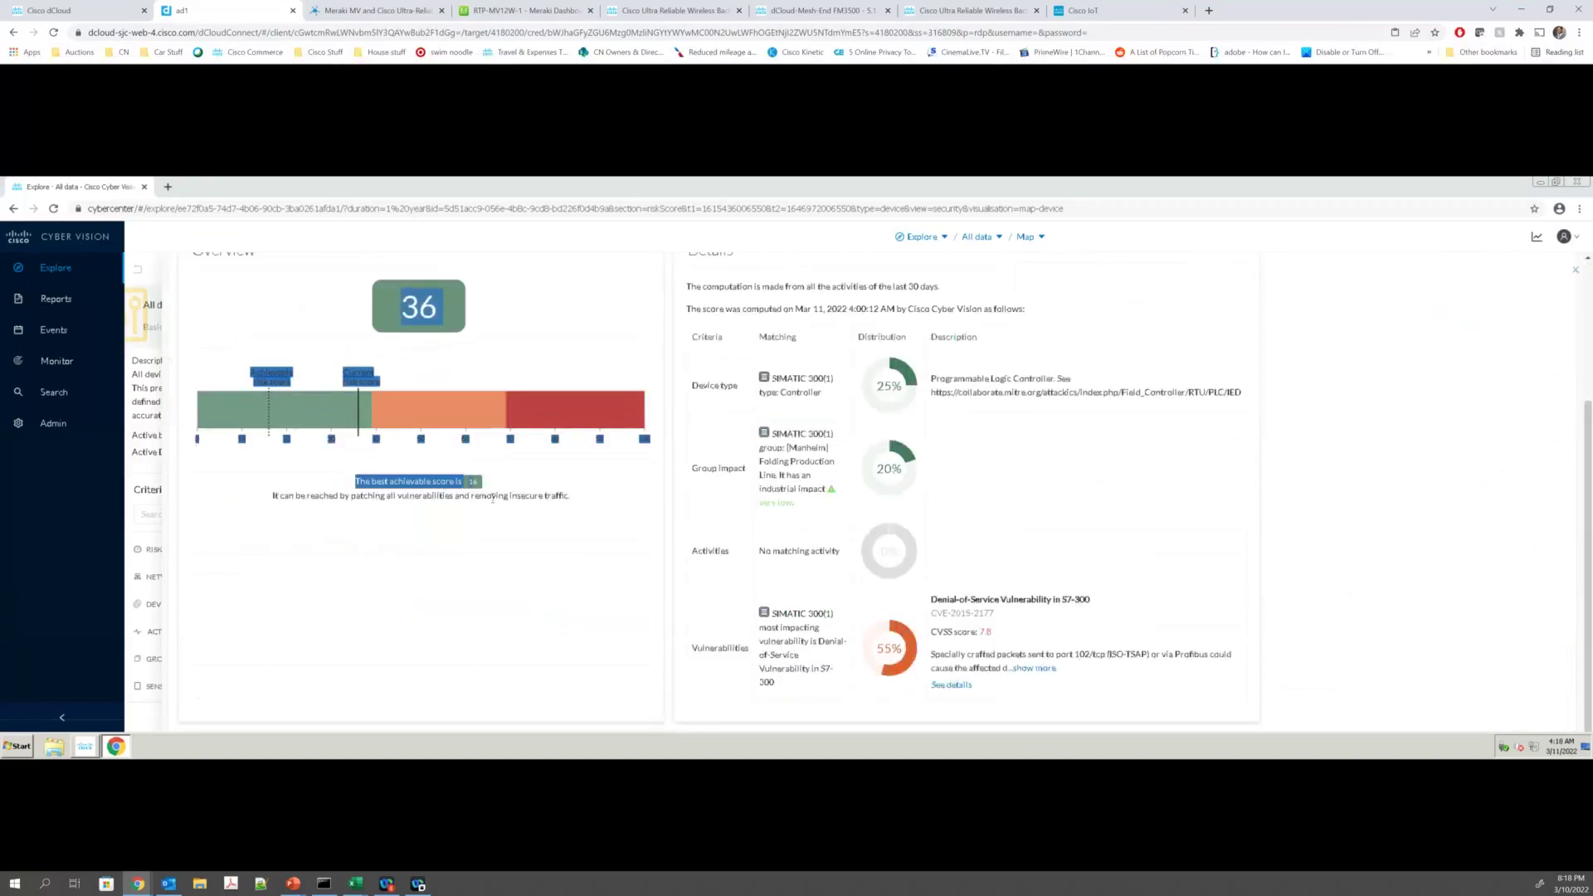
left_click(575, 521)
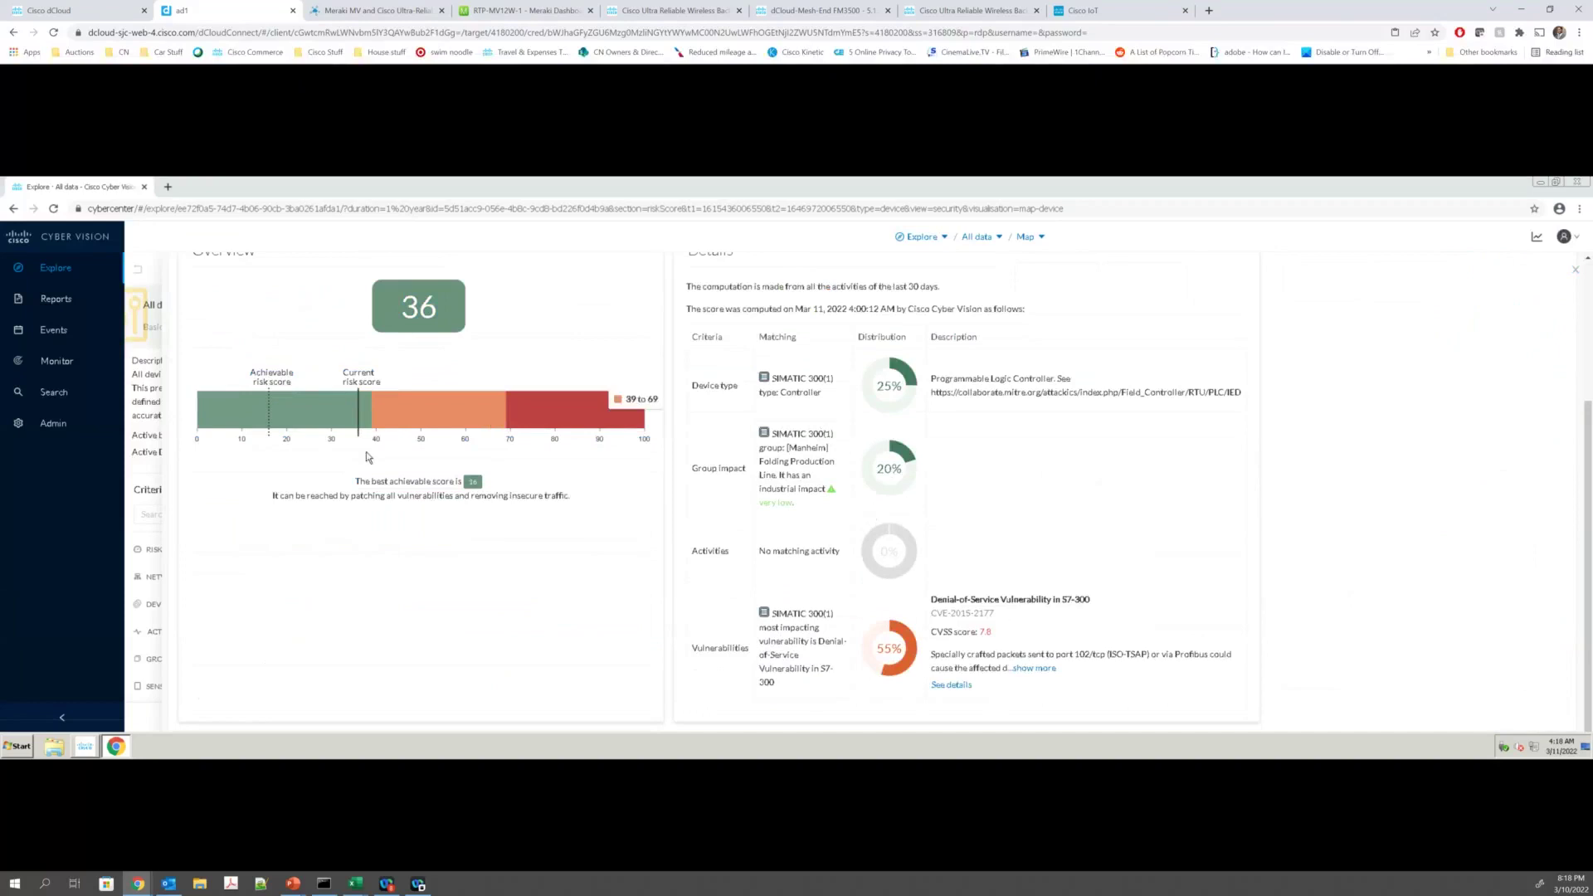
scroll(510, 473, "up", 1)
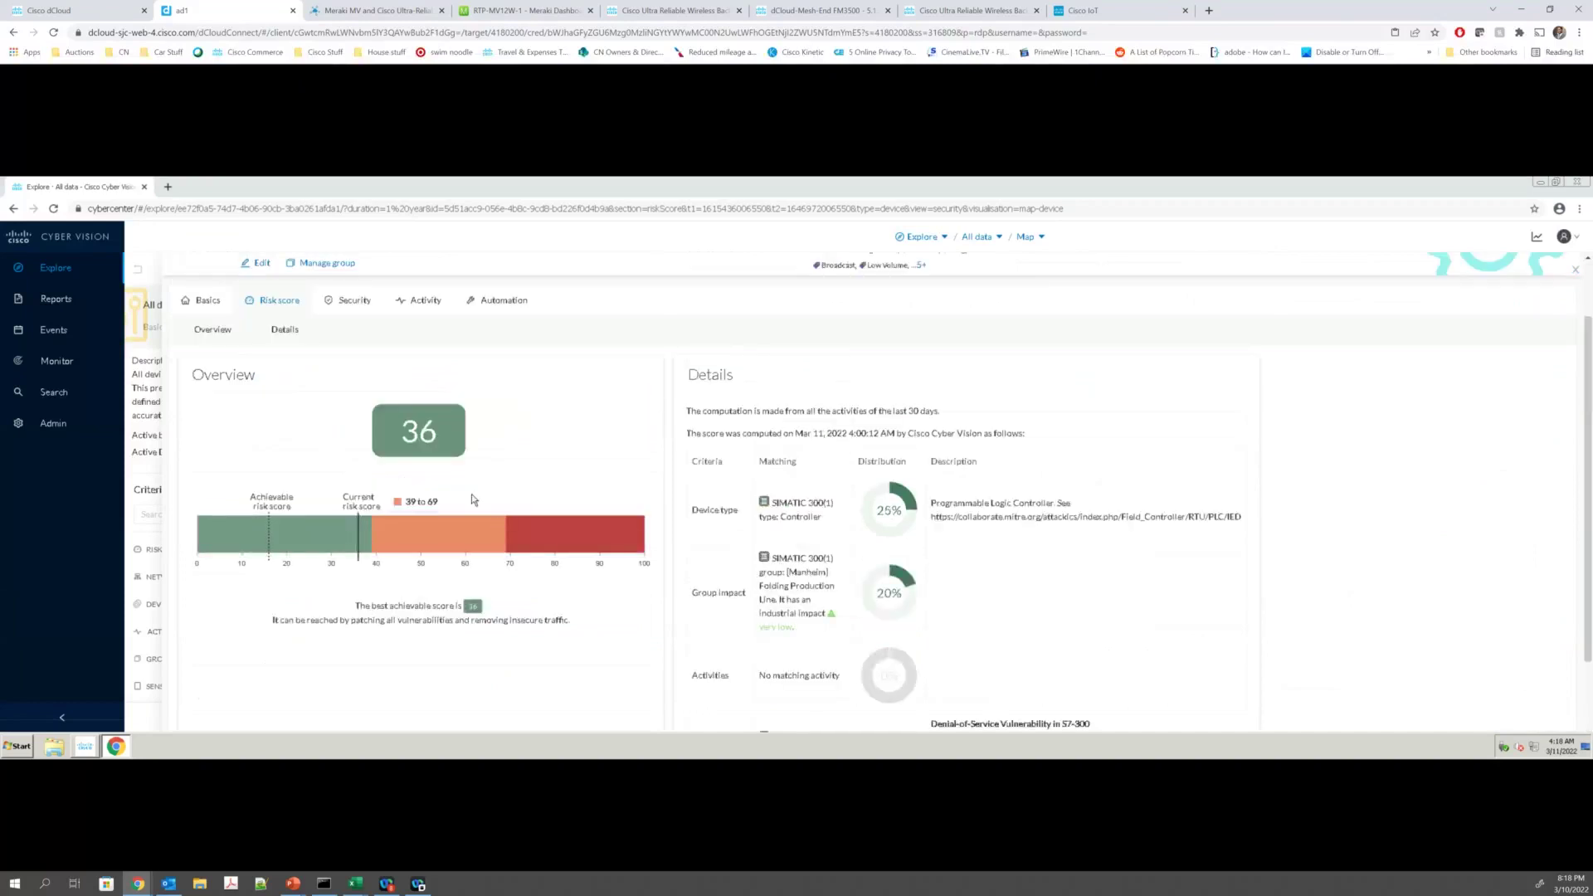
left_click(280, 332)
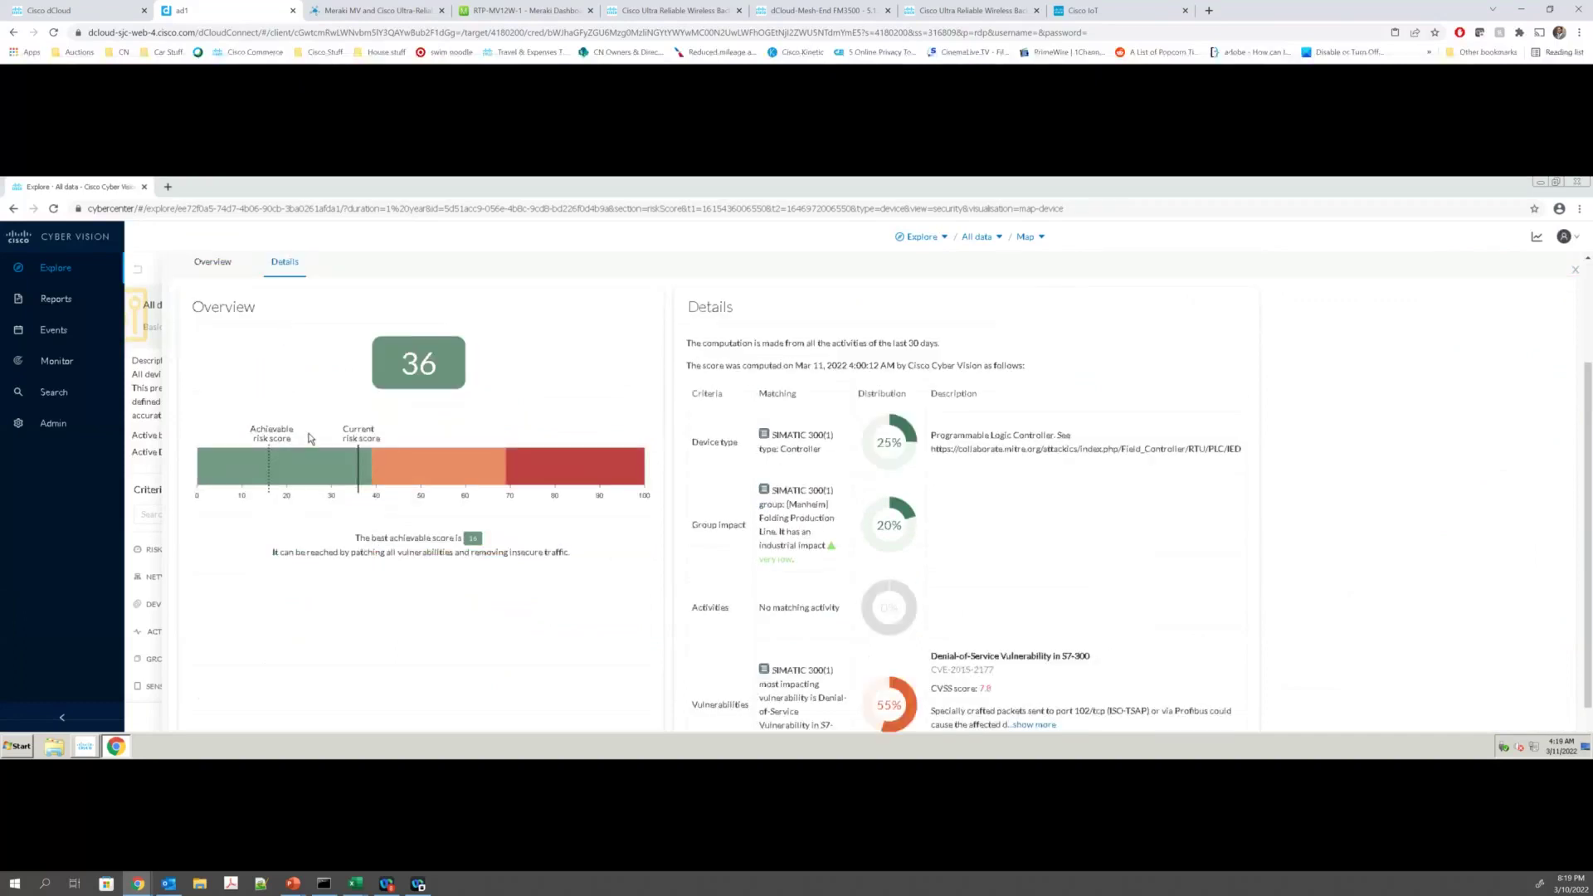
scroll(308, 438, "up", 2)
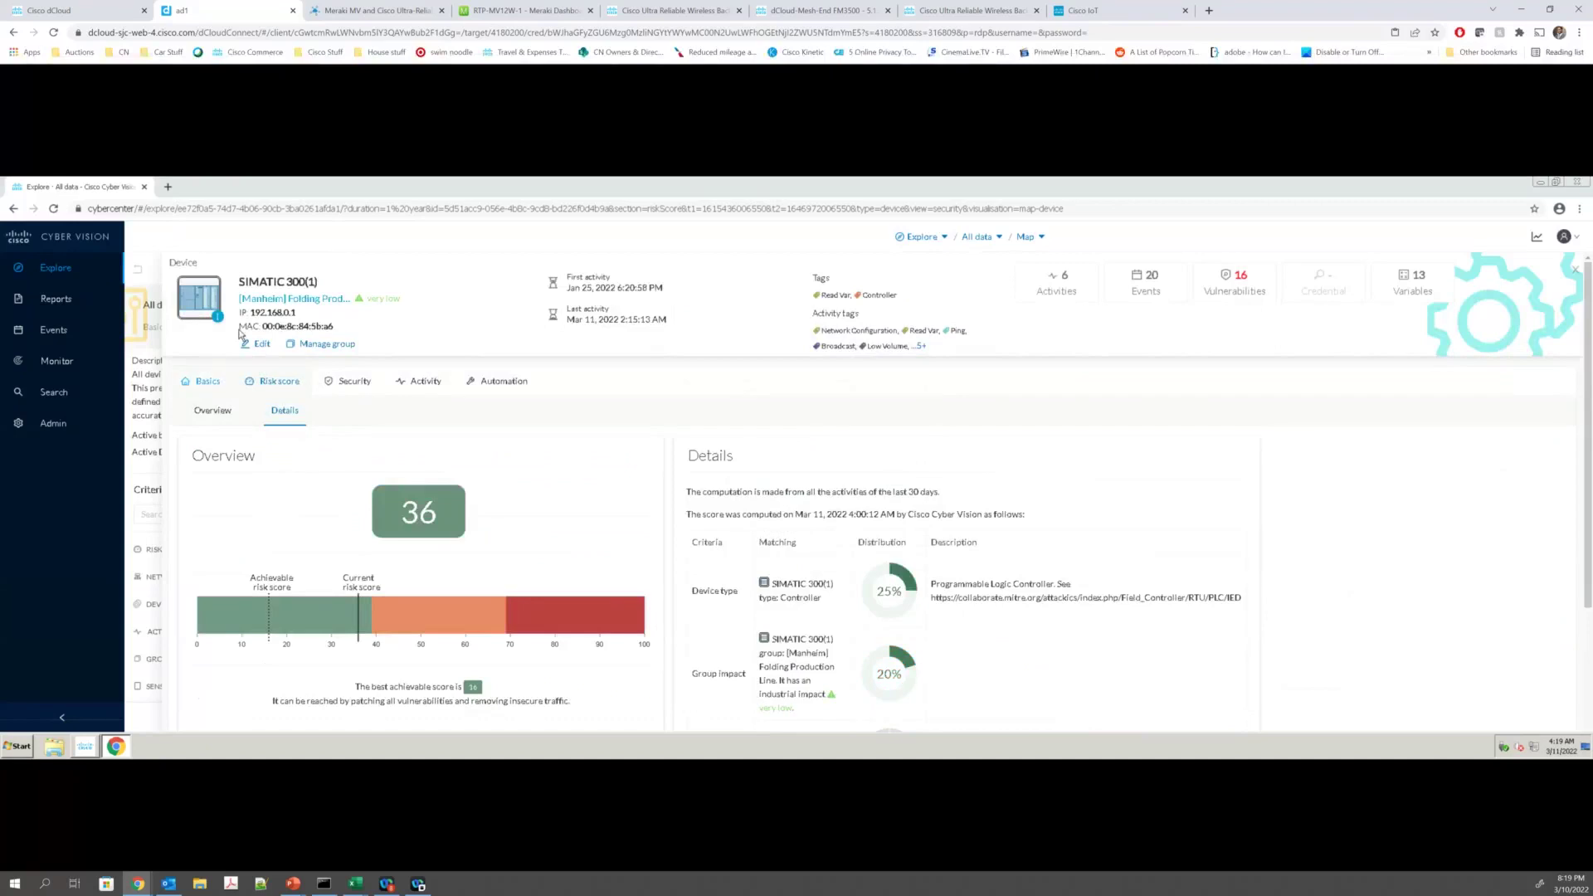
Step: Close the SIMATIC 300(1) details and preview the form for creating a baseline from the All data preset, without creating one
left_click(203, 384)
left_click(1577, 272)
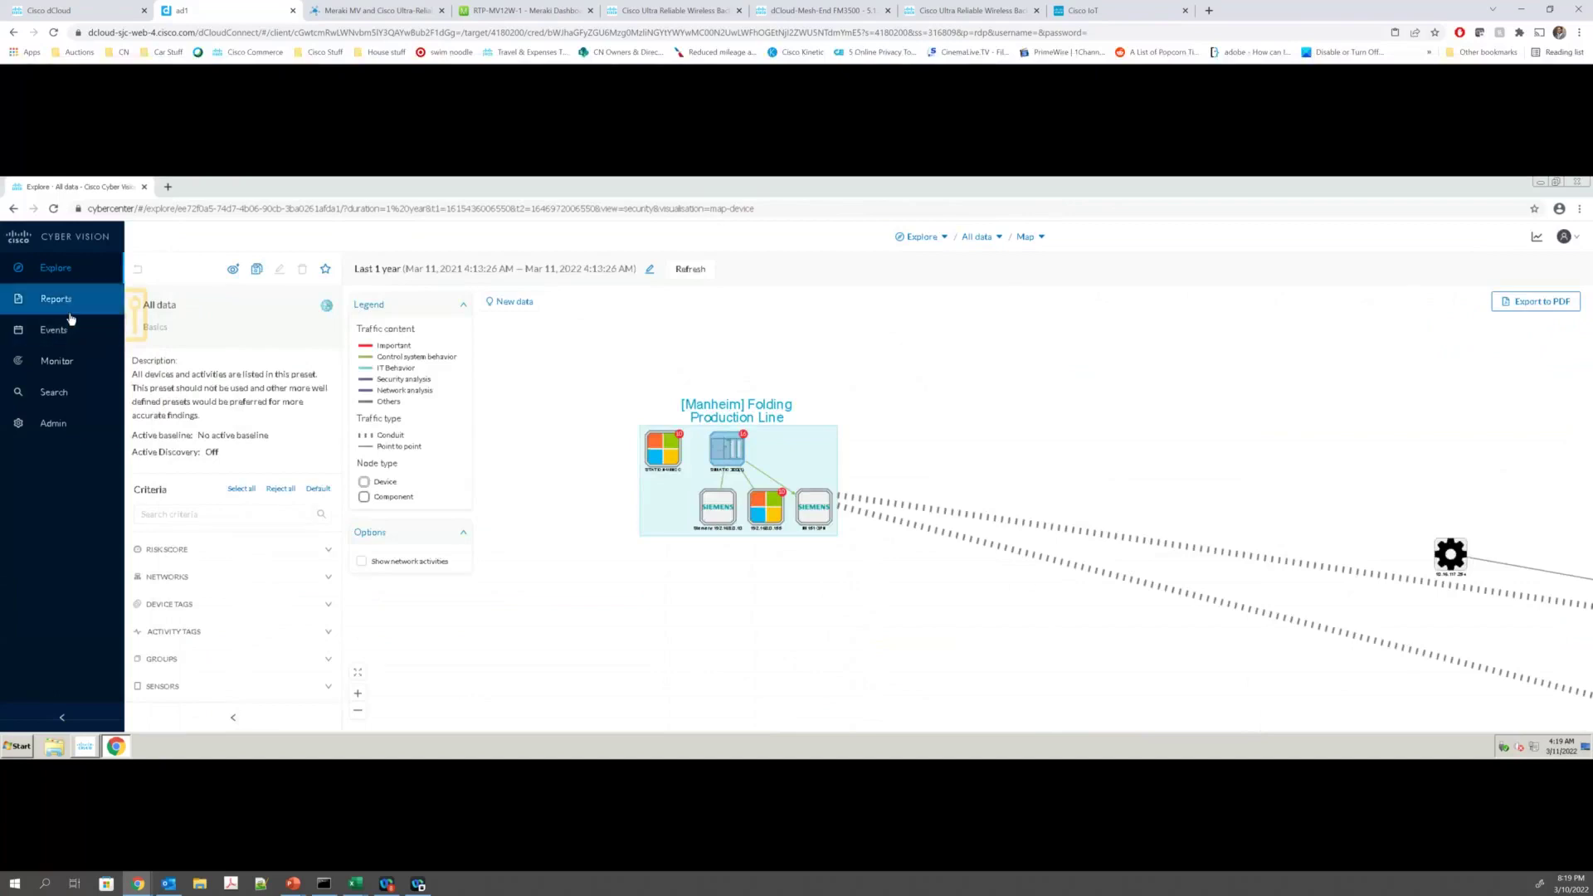
left_click(234, 271)
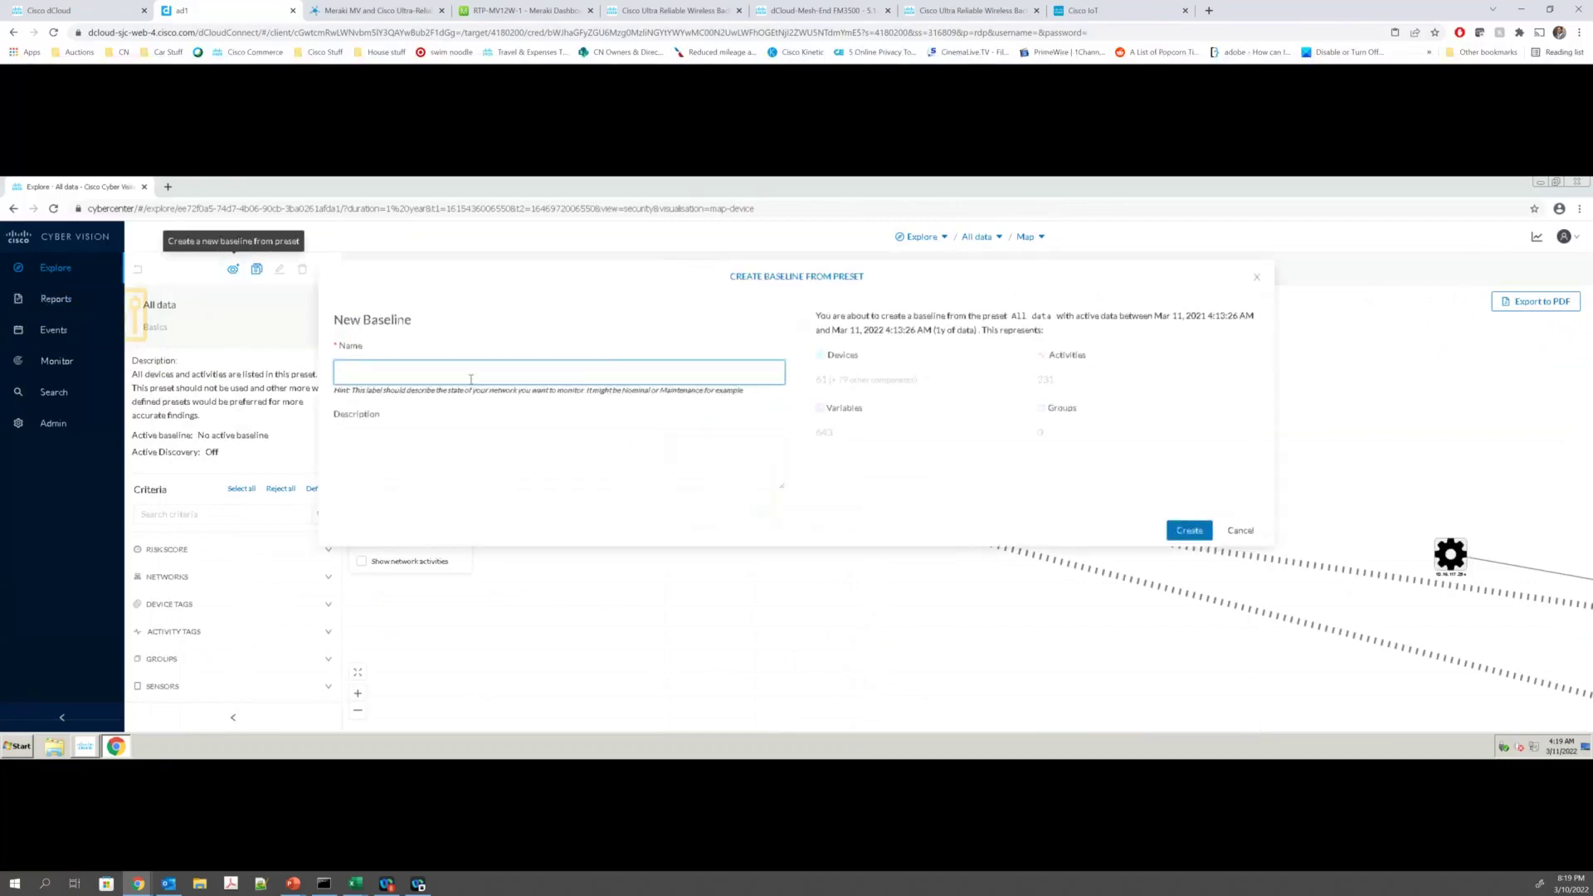
left_click(1251, 534)
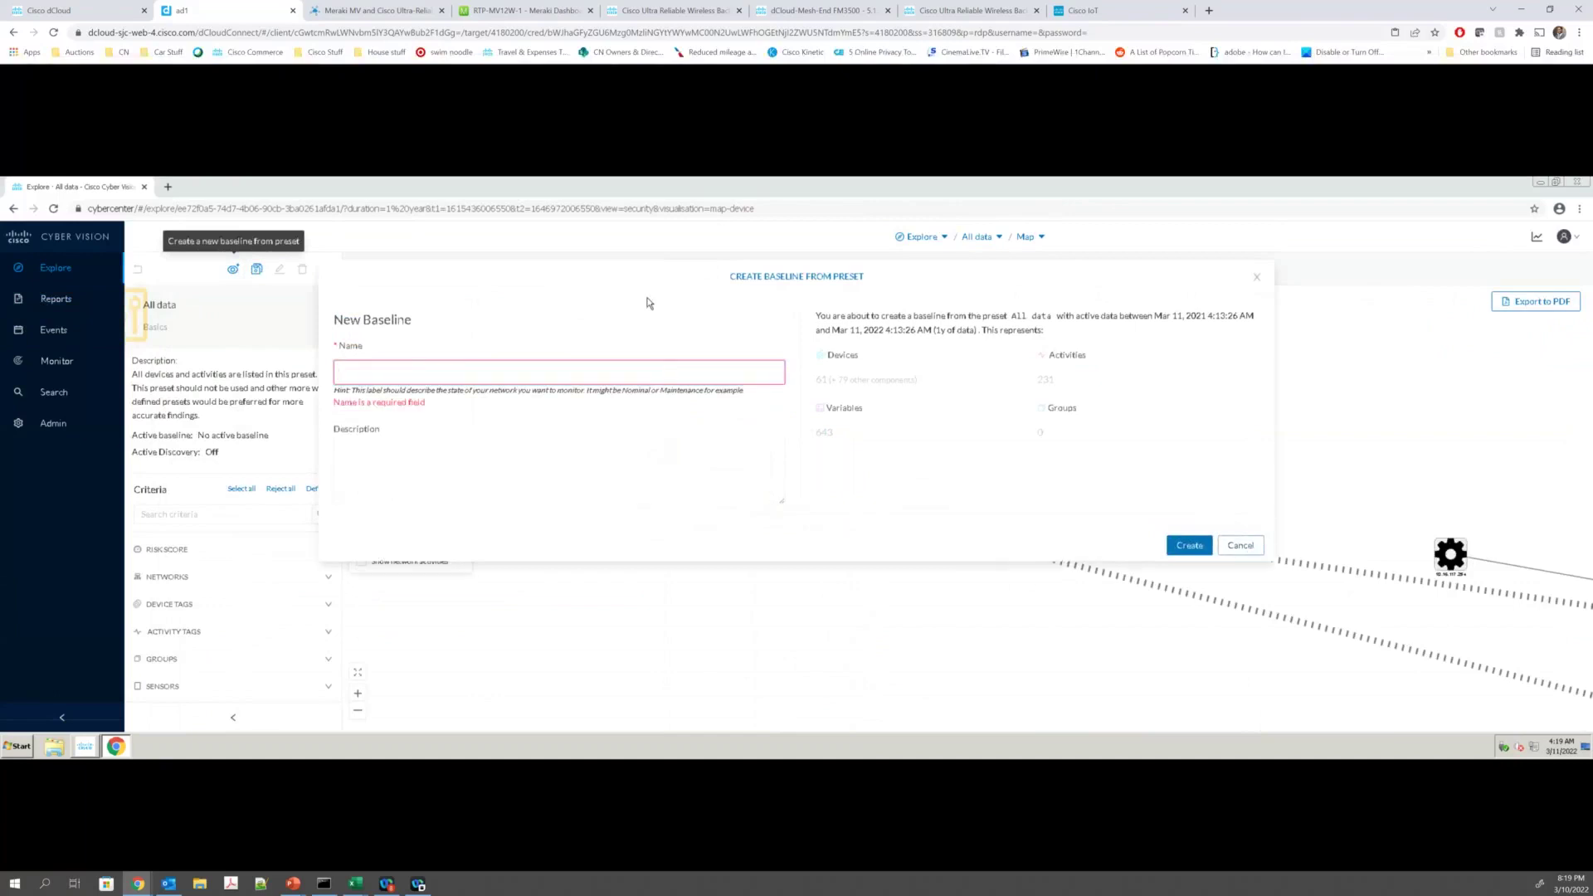
left_click(1255, 550)
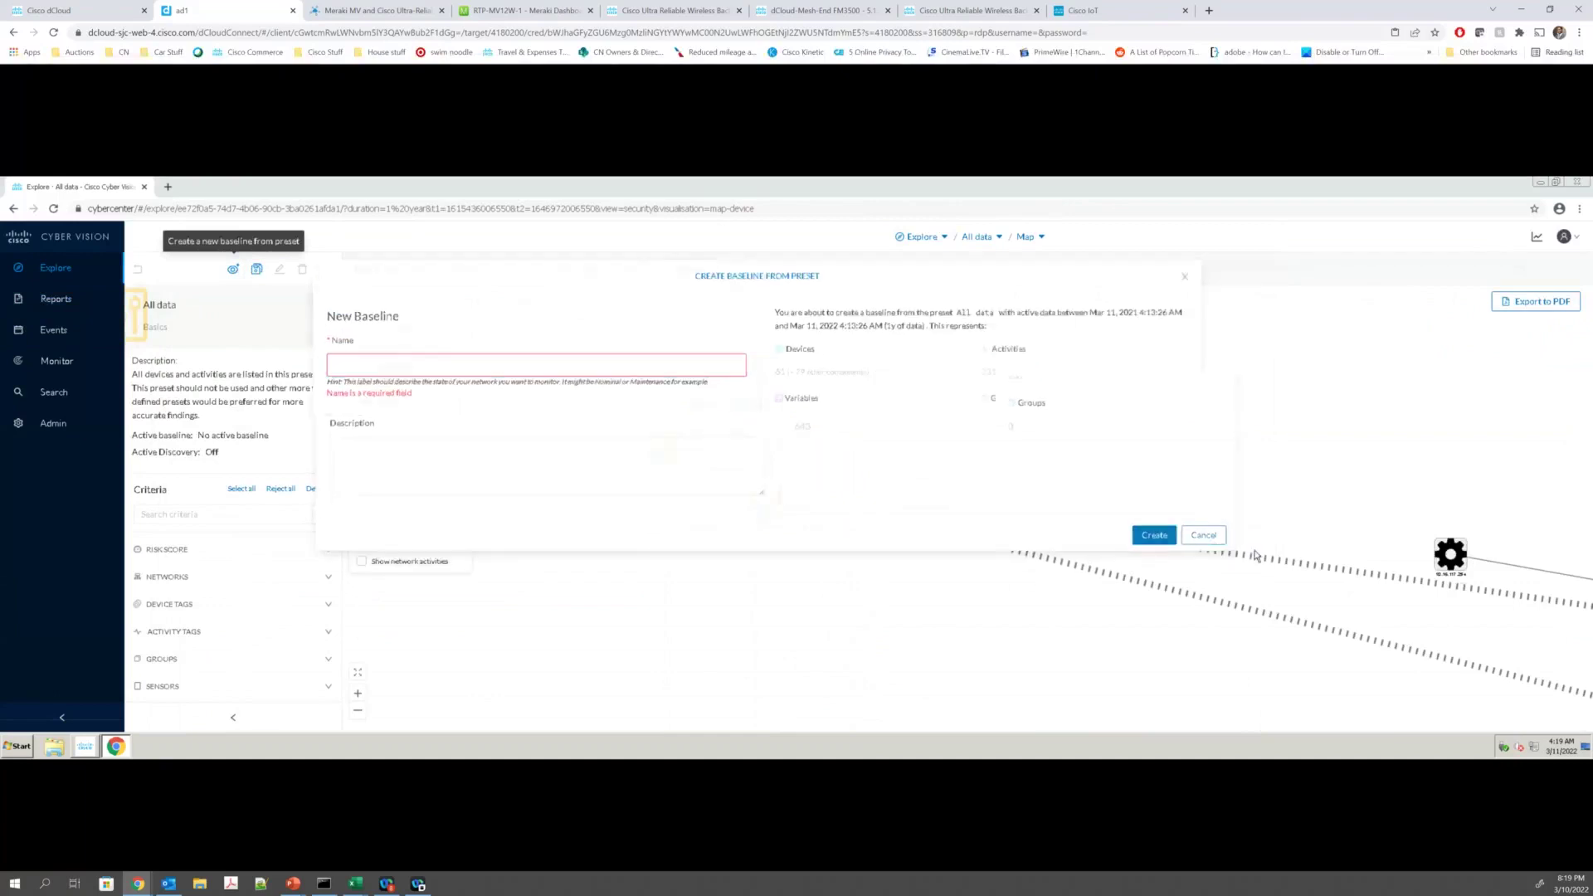
Step: Review the monitored Utilities Baseline, checking its new activities and its list of new and changed components
left_click(58, 365)
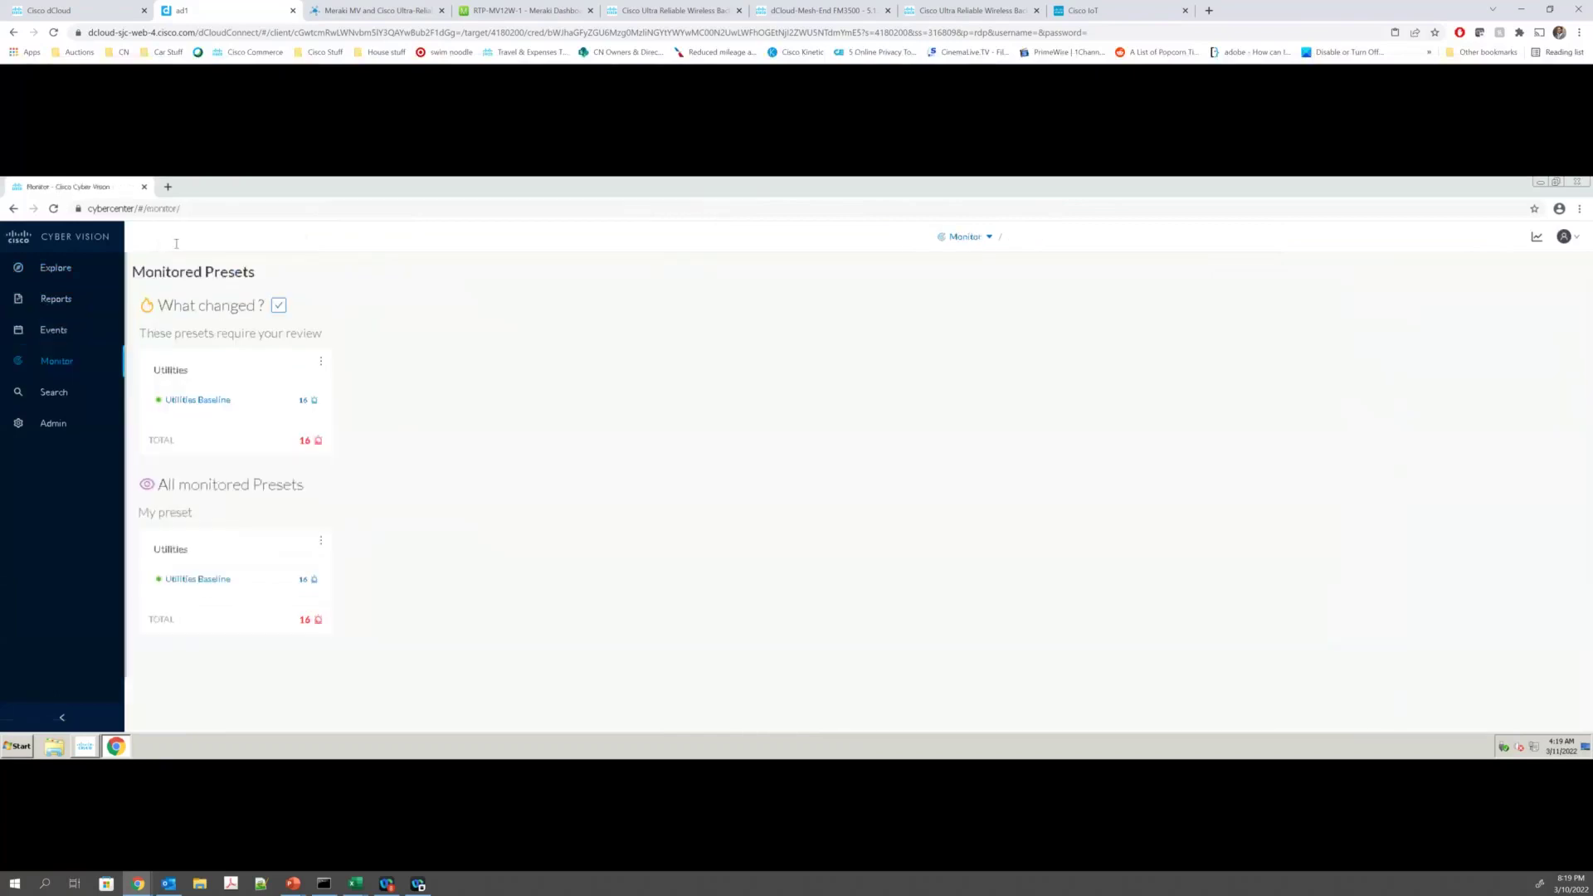
left_click(210, 401)
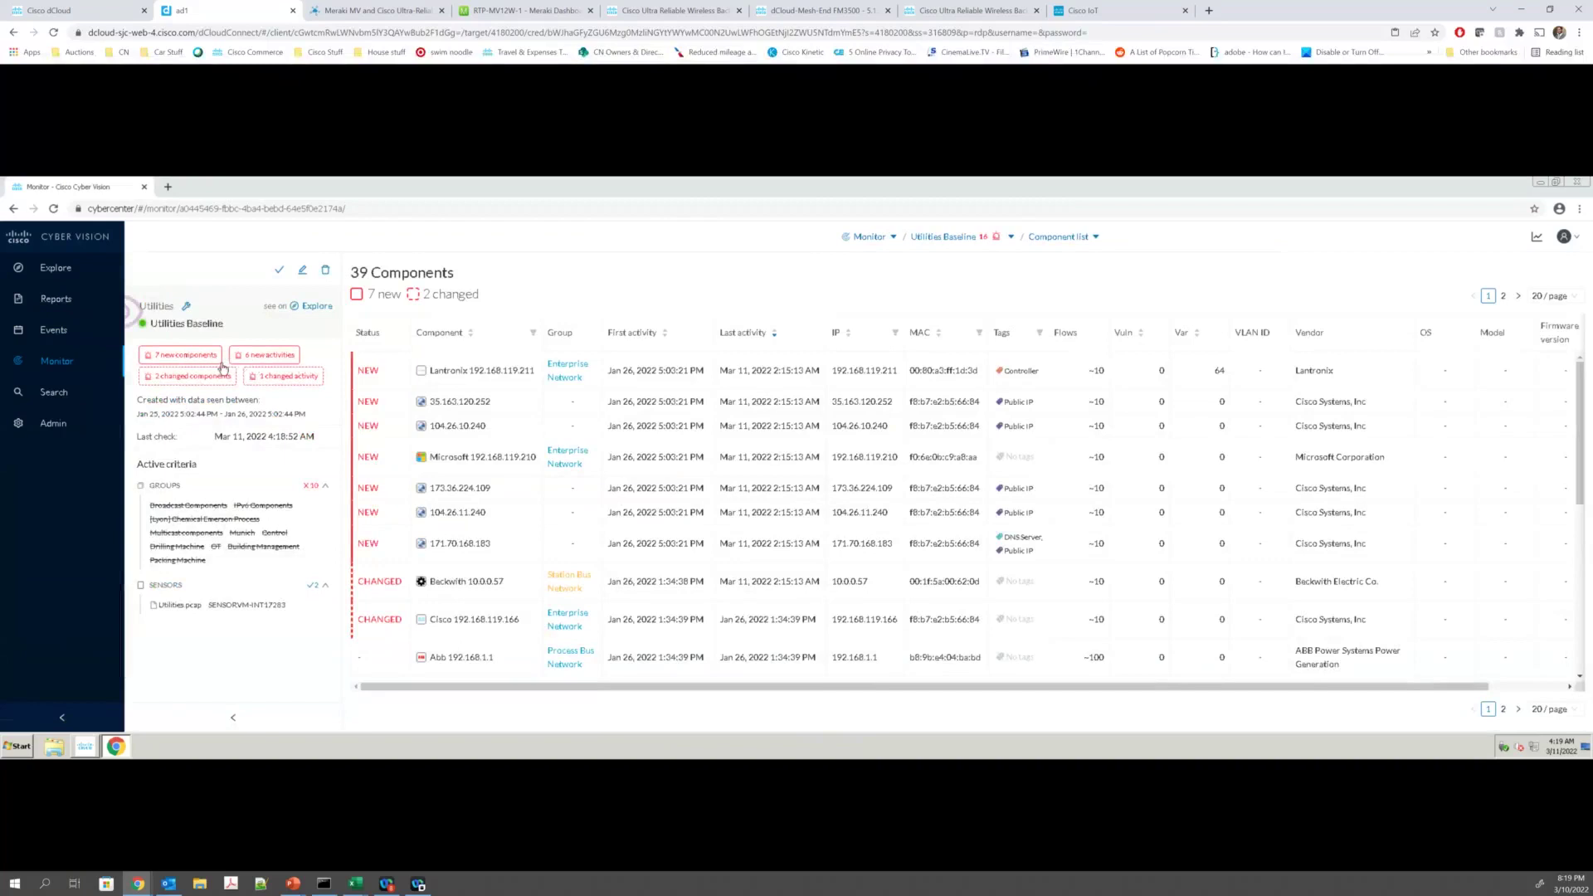
left_click(271, 363)
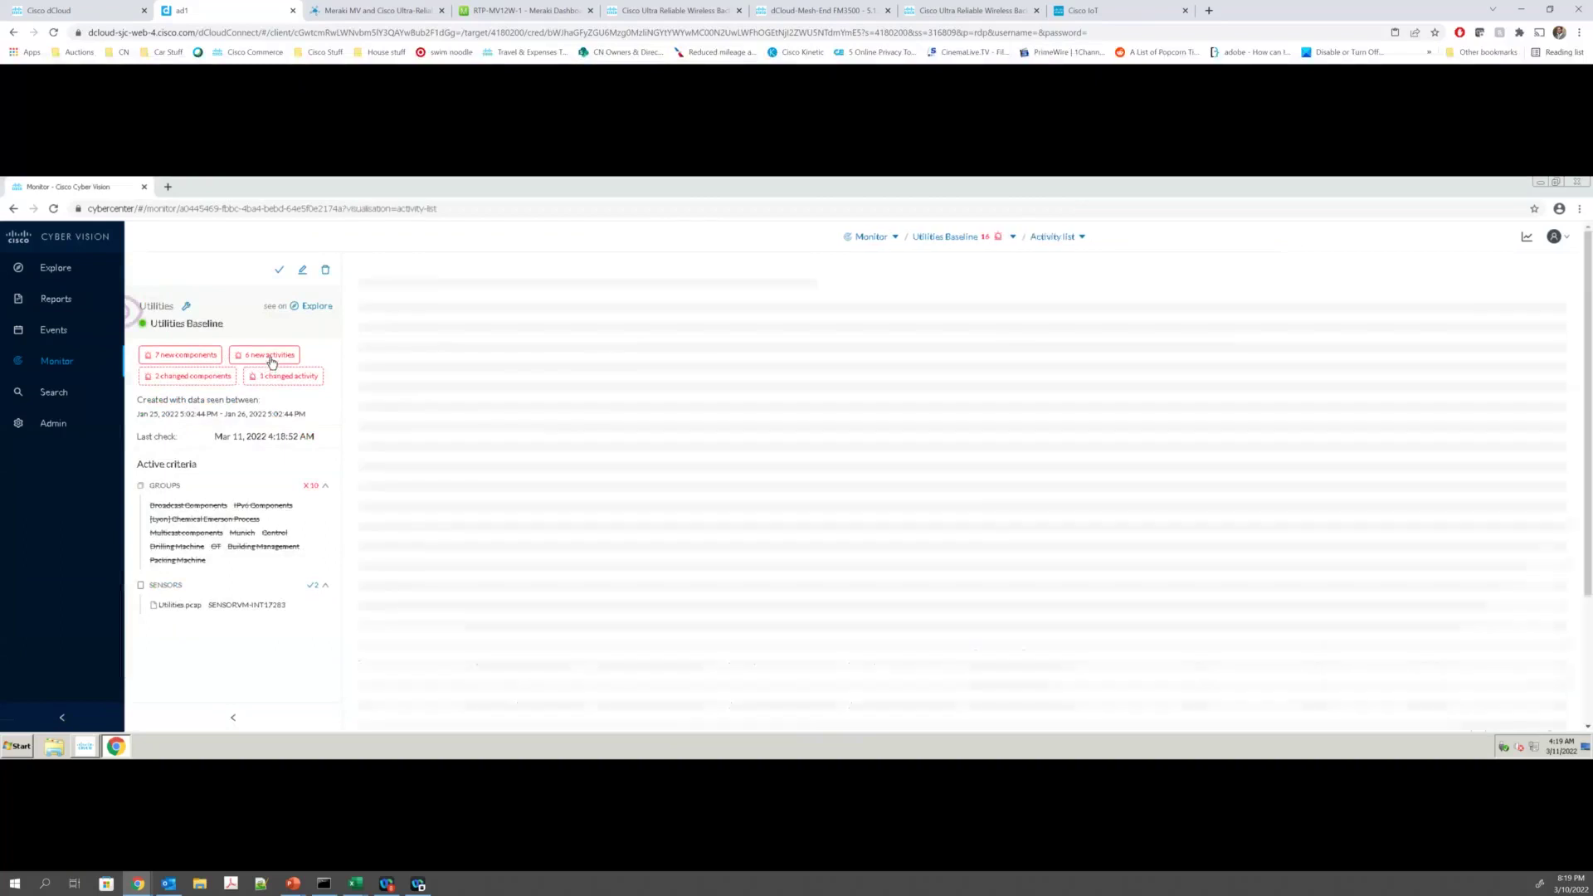
left_click(180, 359)
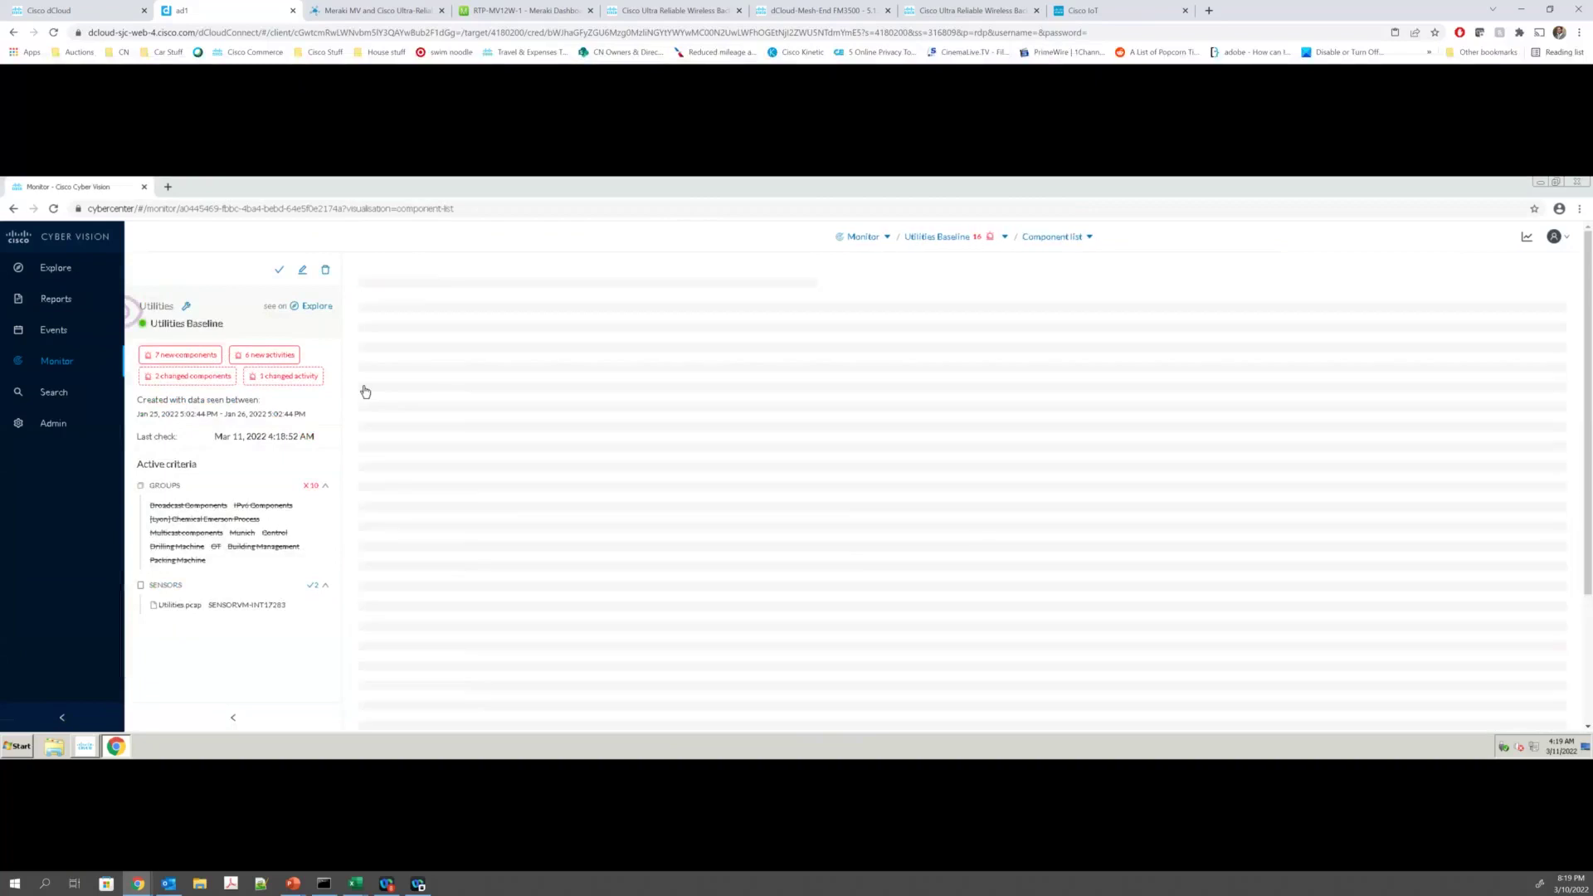
Step: Acknowledge the new component Lantronix 192.168.119.211 as normal and include it in the Utilities Baseline
left_click(1308, 375)
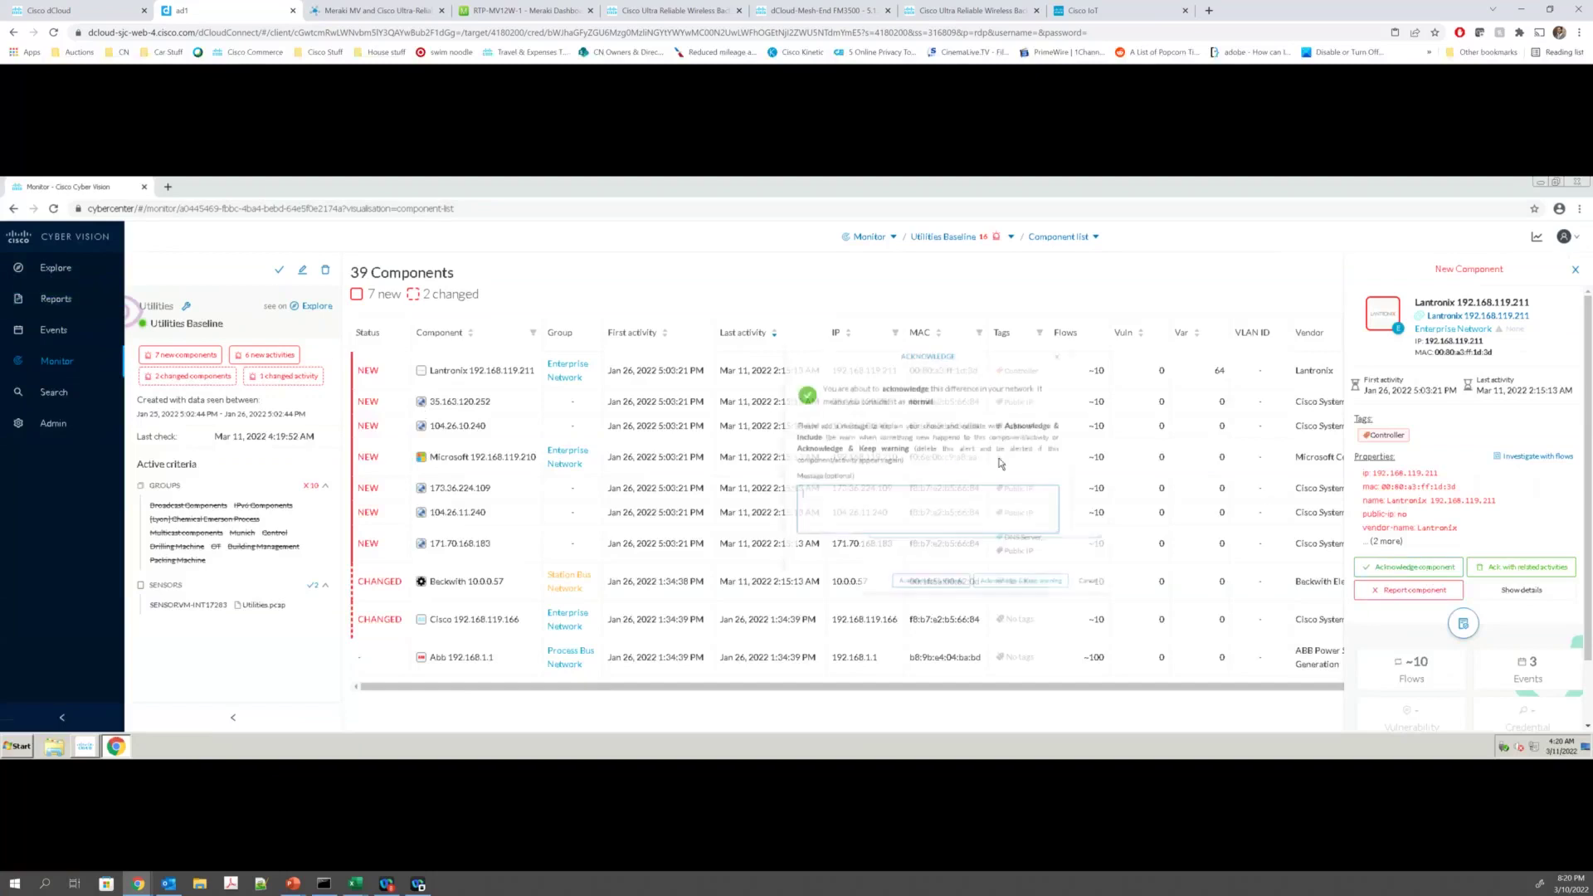
left_click(753, 586)
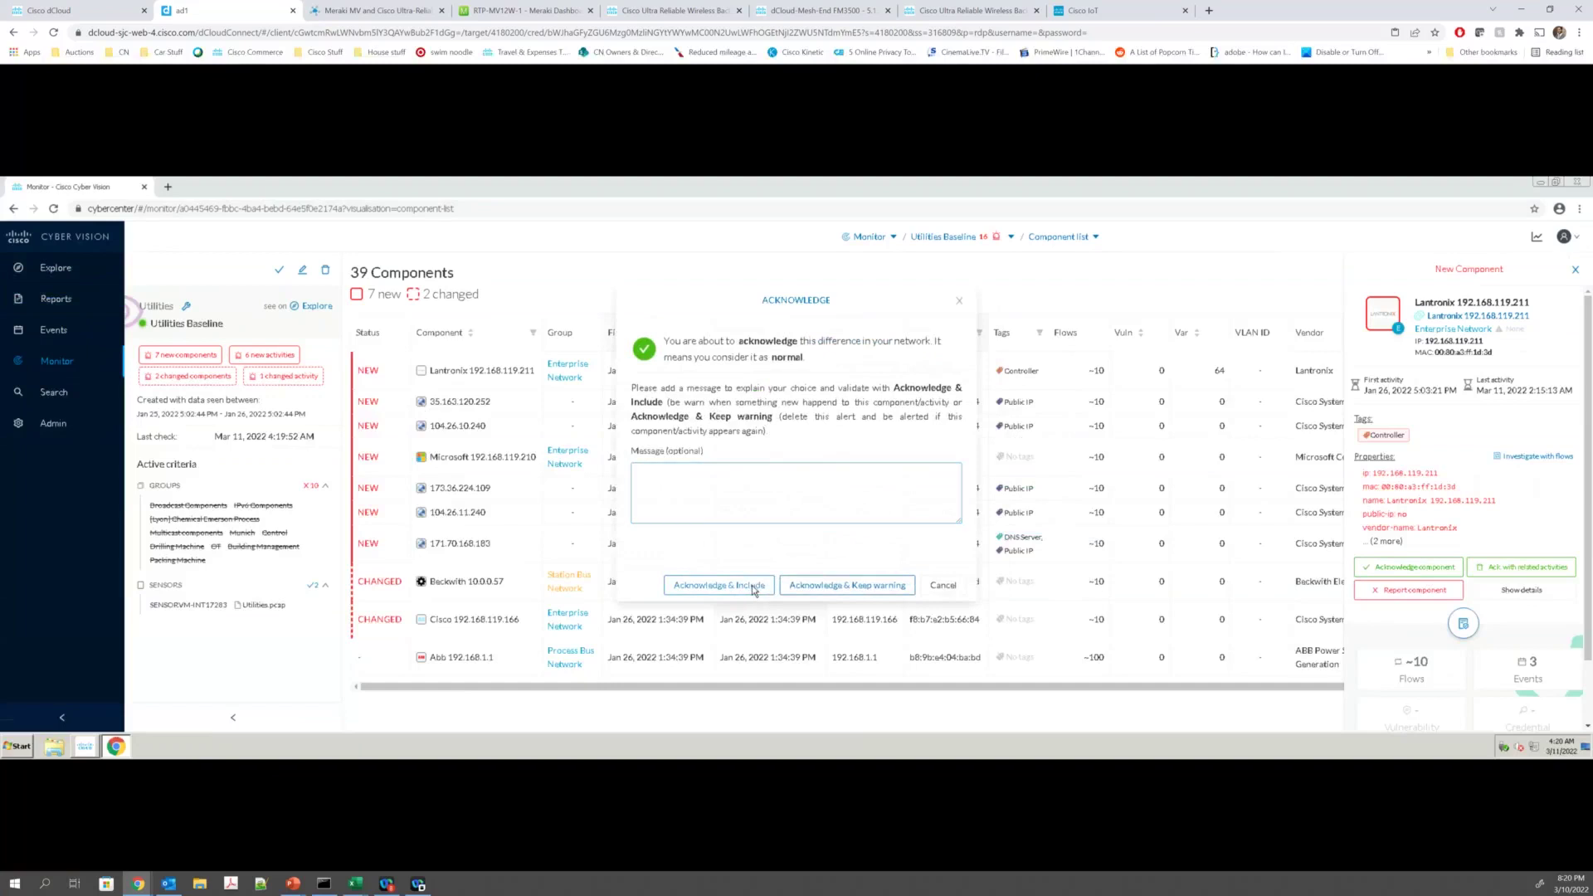
left_click(796, 432)
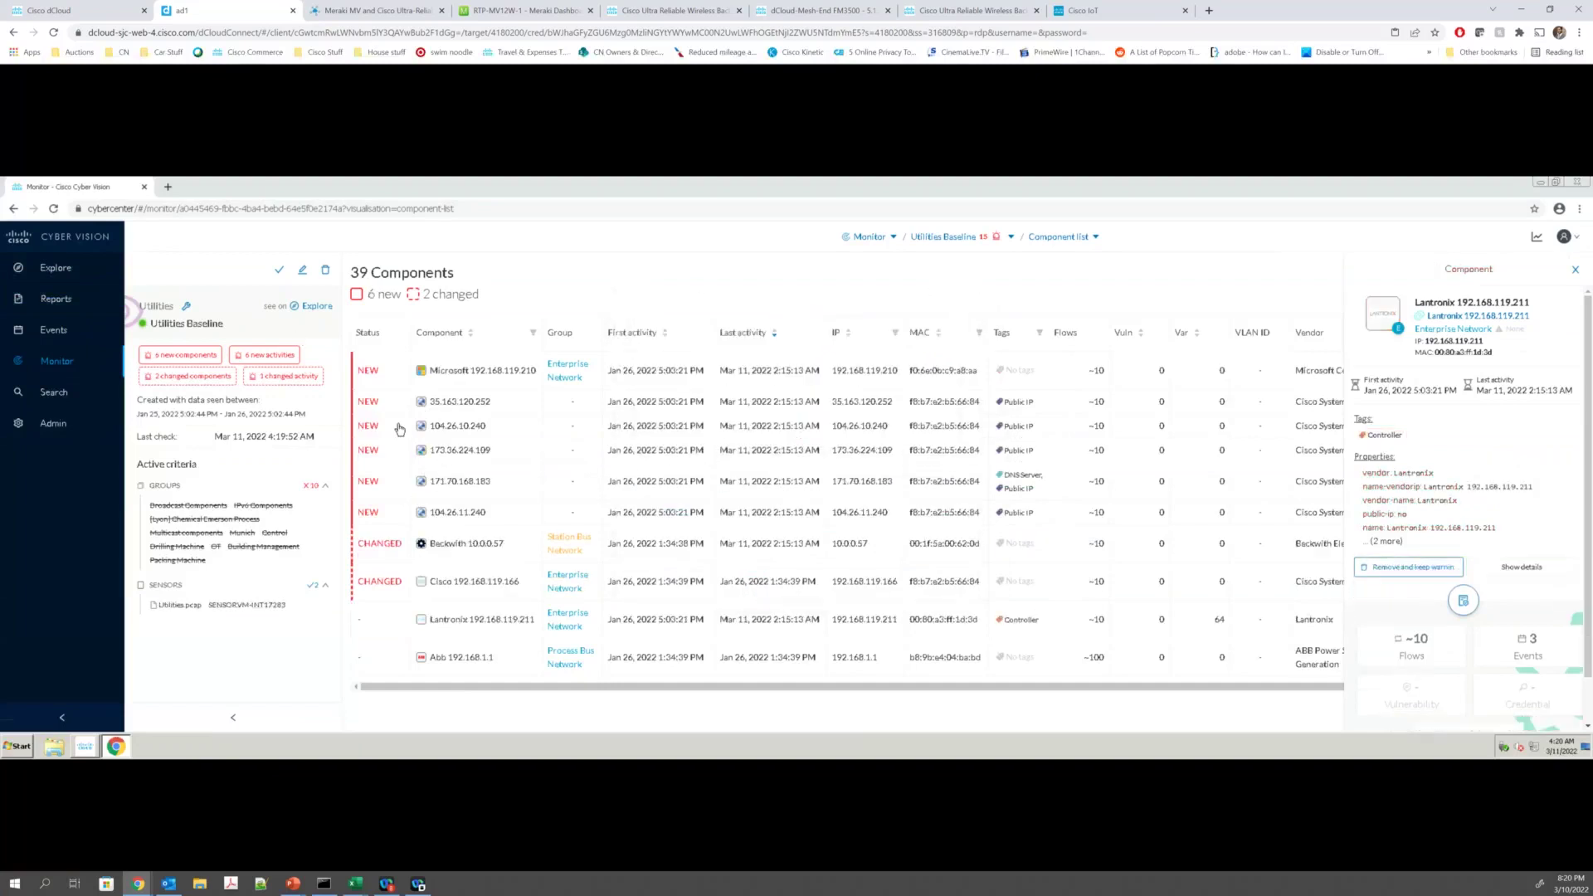
Step: Show the events dashboard for the year 2022 and list its high-severity Control Systems Events
left_click(52, 332)
left_click(62, 332)
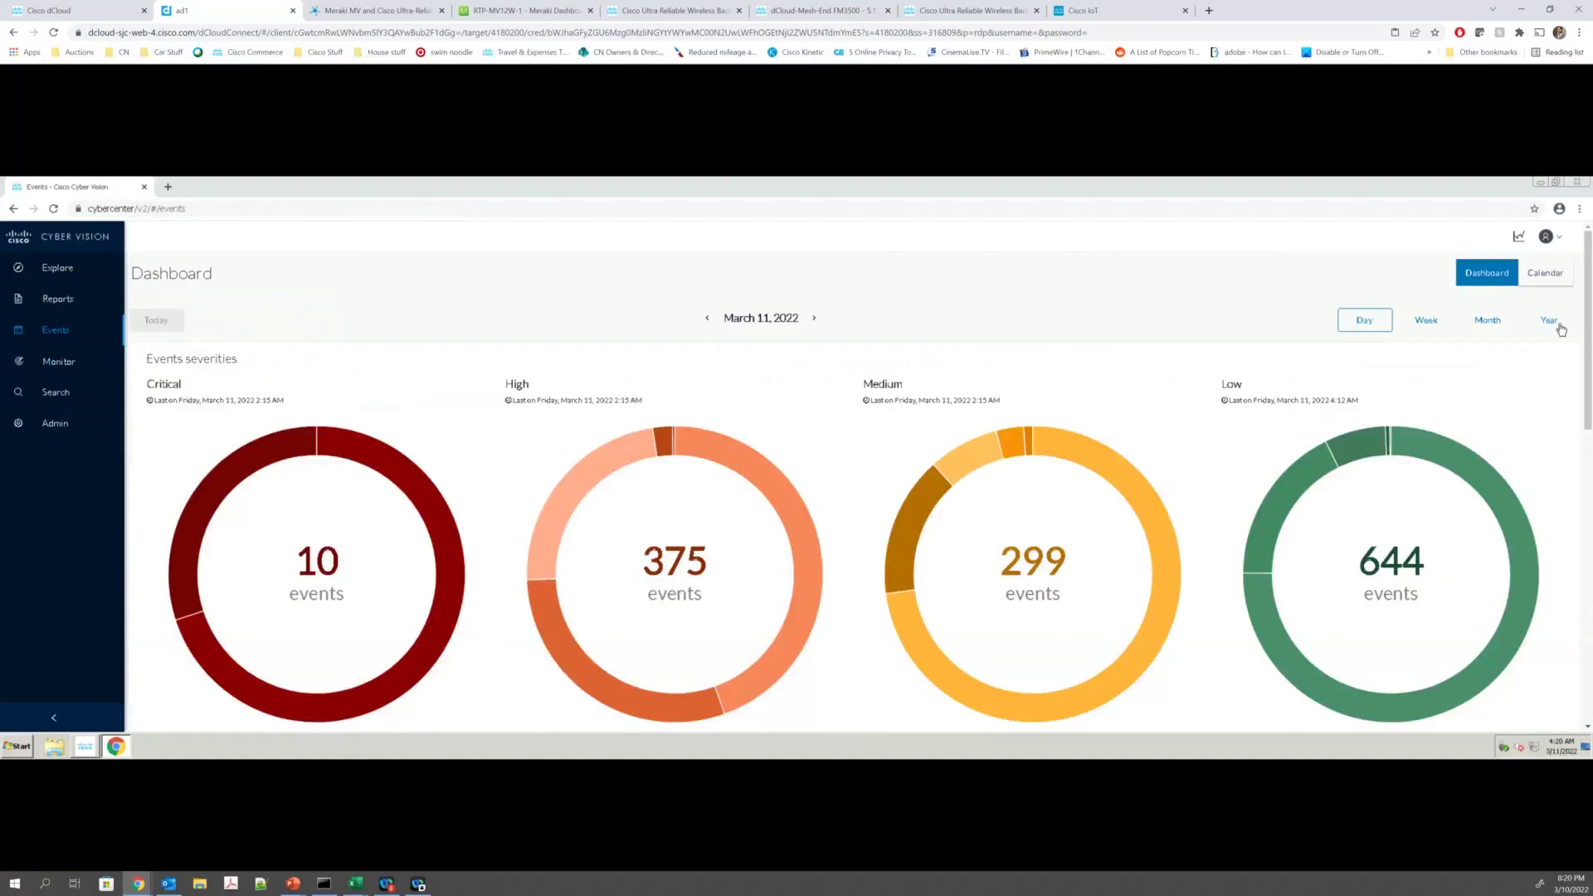
left_click(1558, 323)
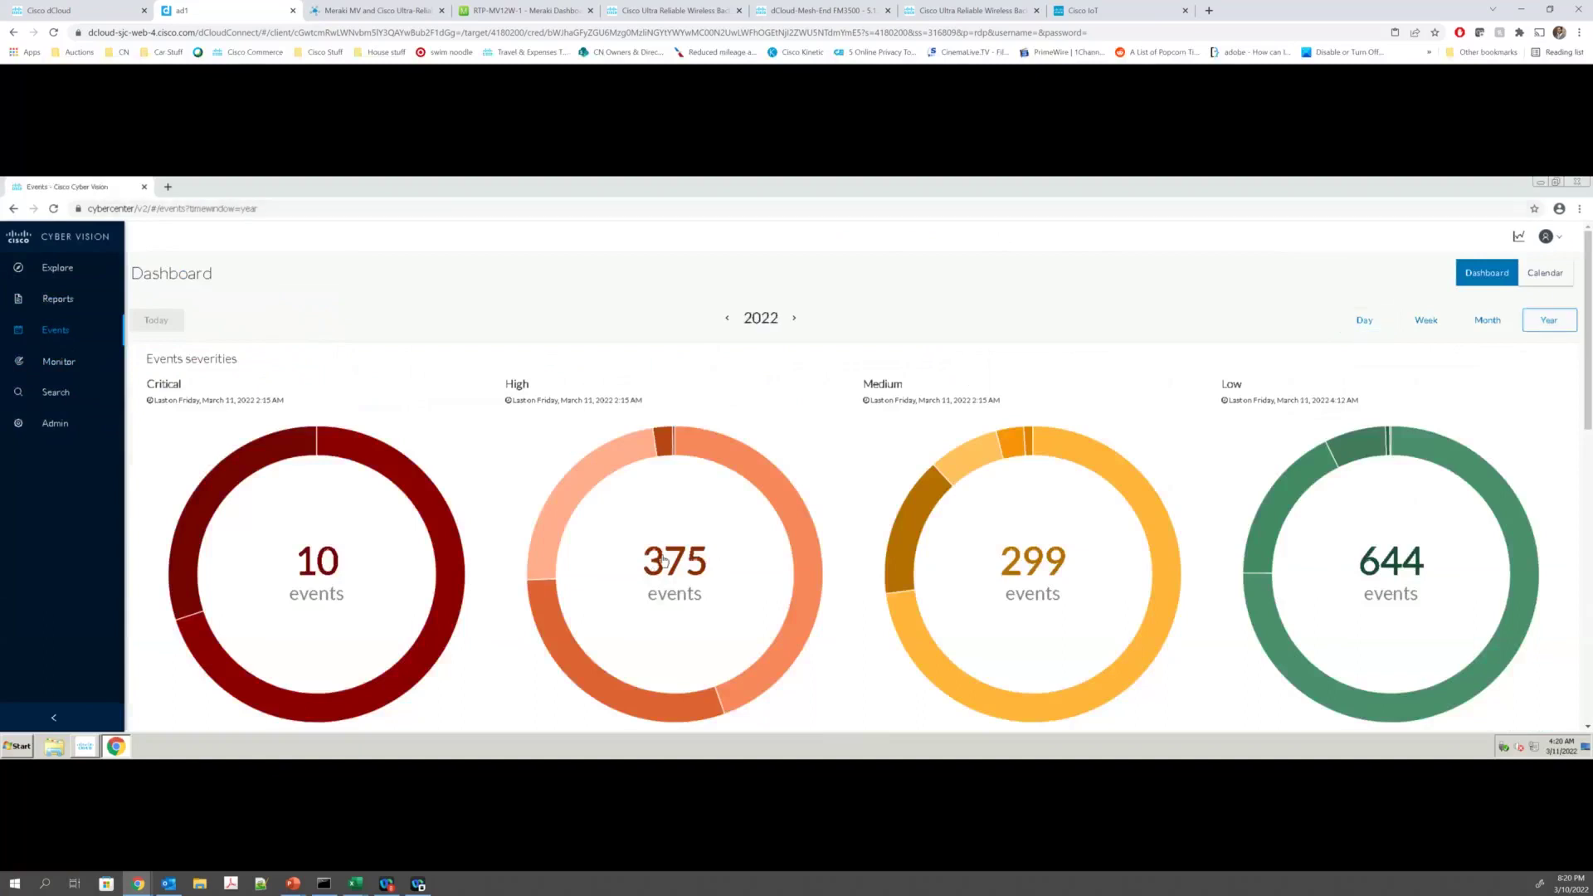
scroll(727, 540, "down", 2)
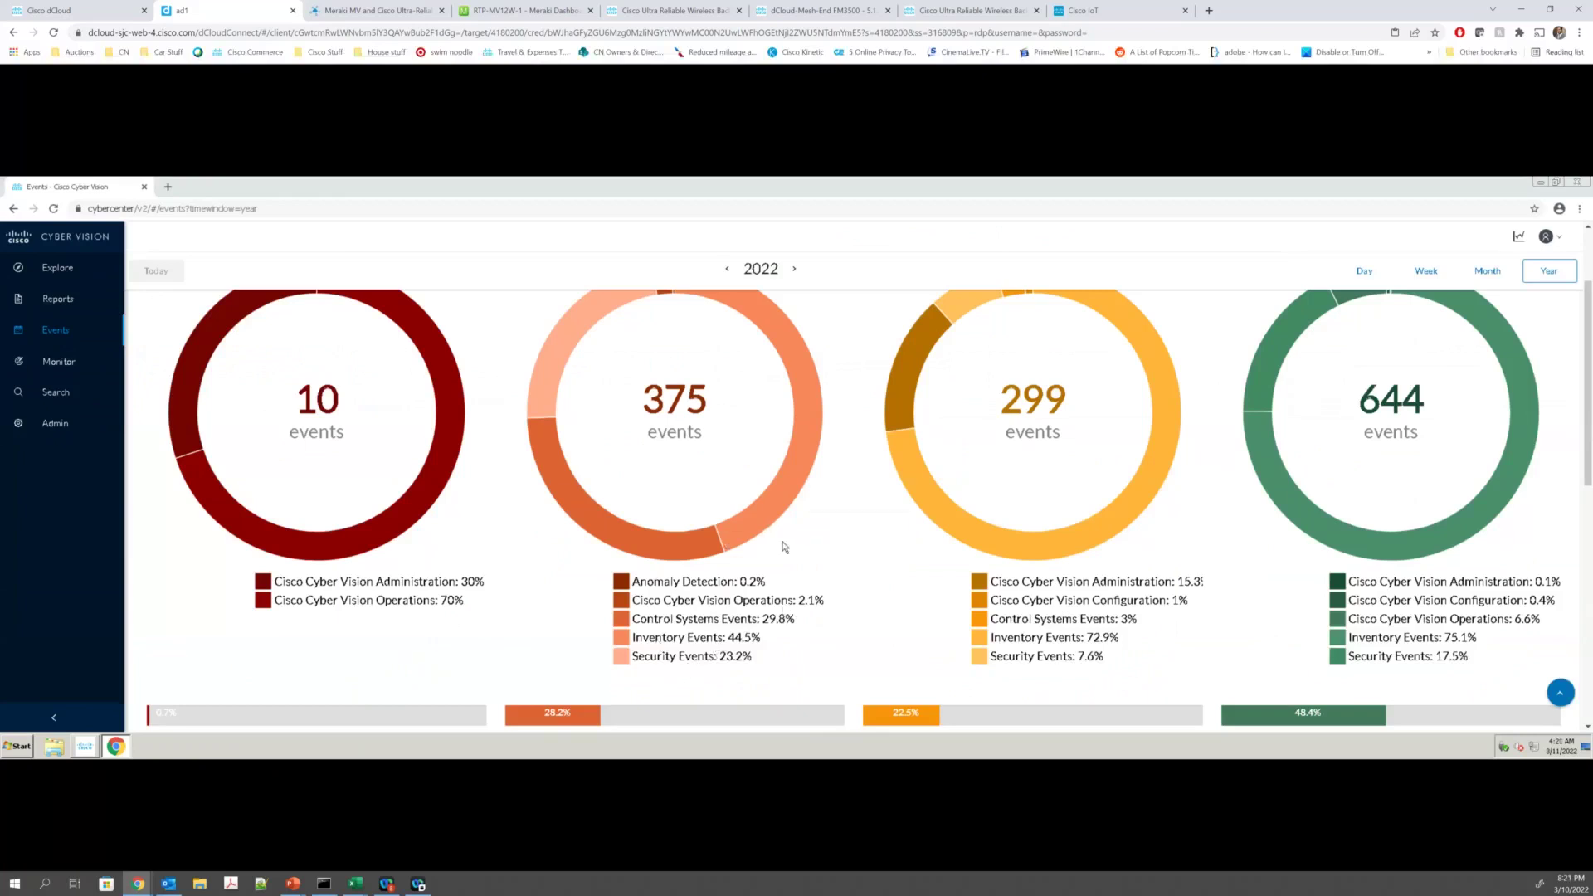
left_click(713, 623)
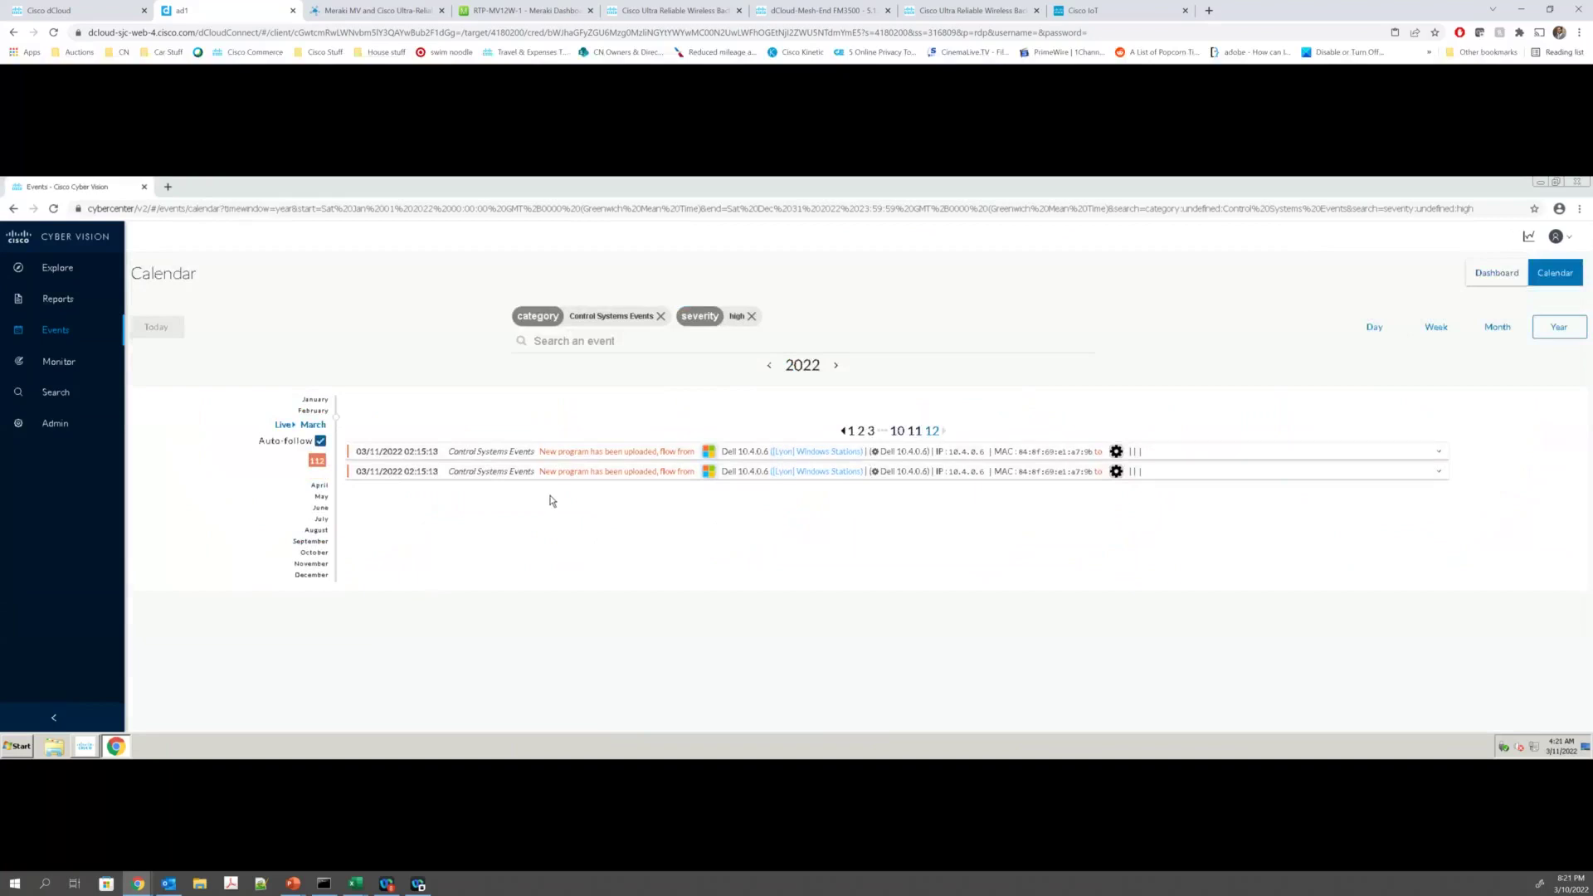
Step: Remove the category and severity filters from the 2022 events calendar and browse the events back from page 134 to page 130
left_click(660, 316)
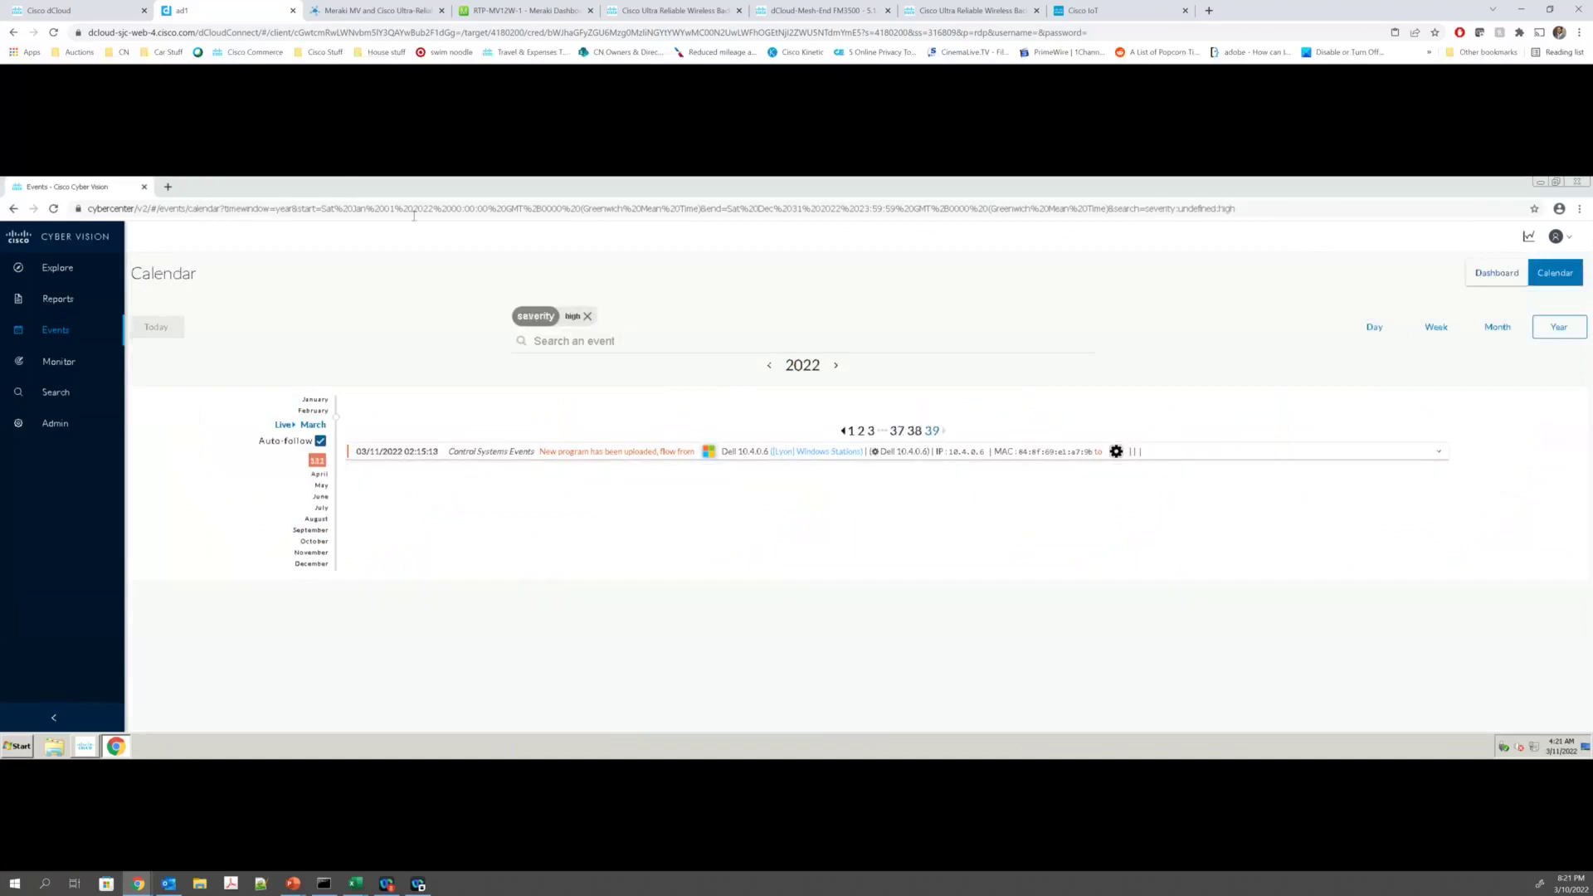
left_click(586, 316)
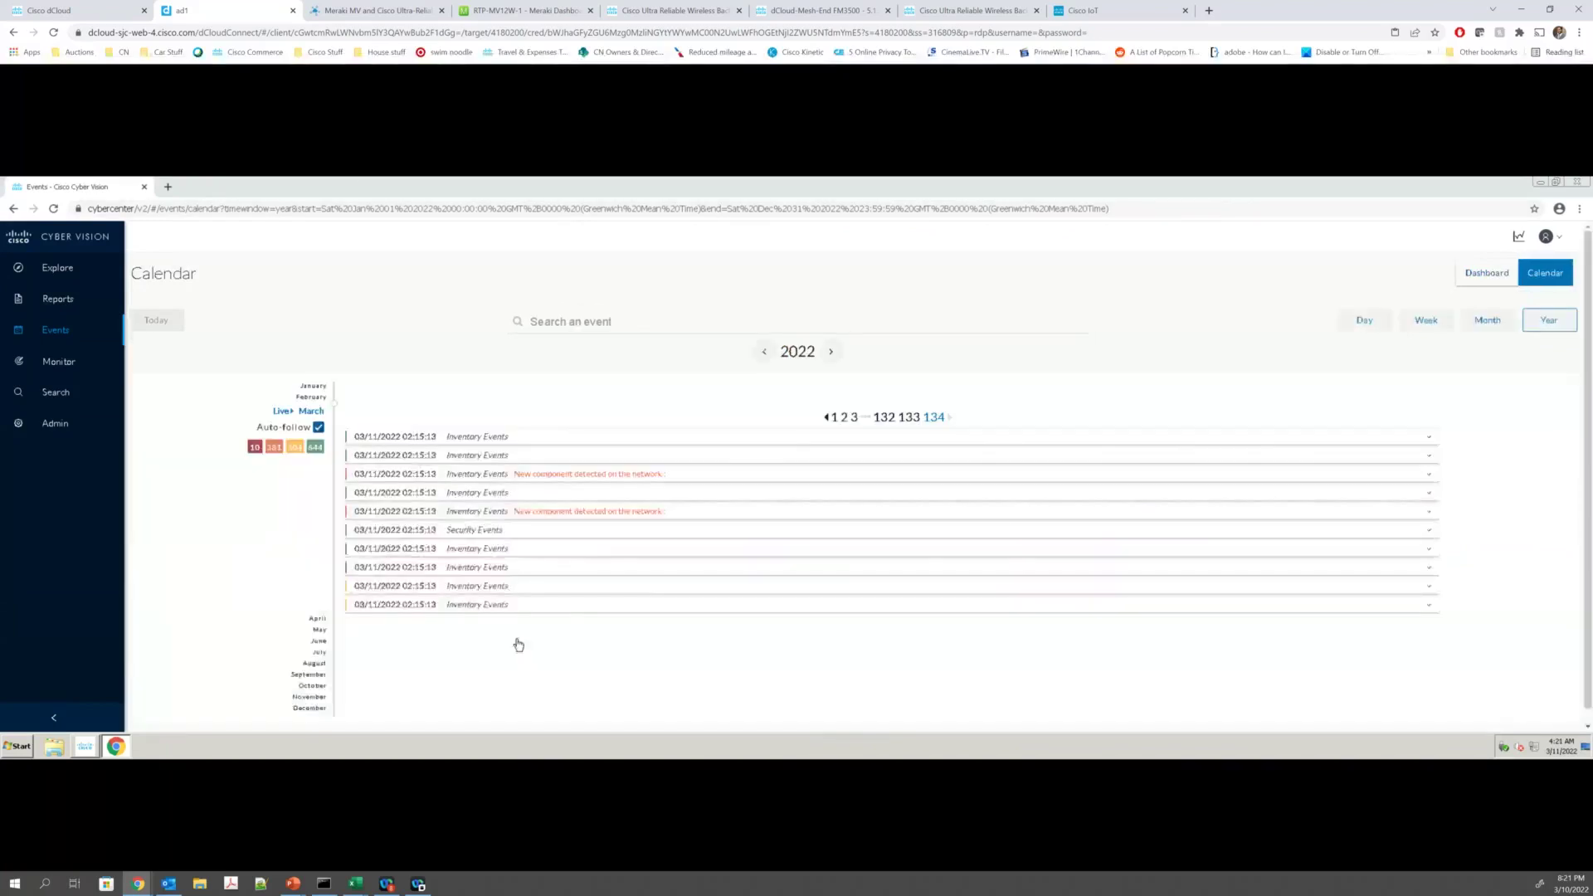
scroll(464, 630, "down", 1)
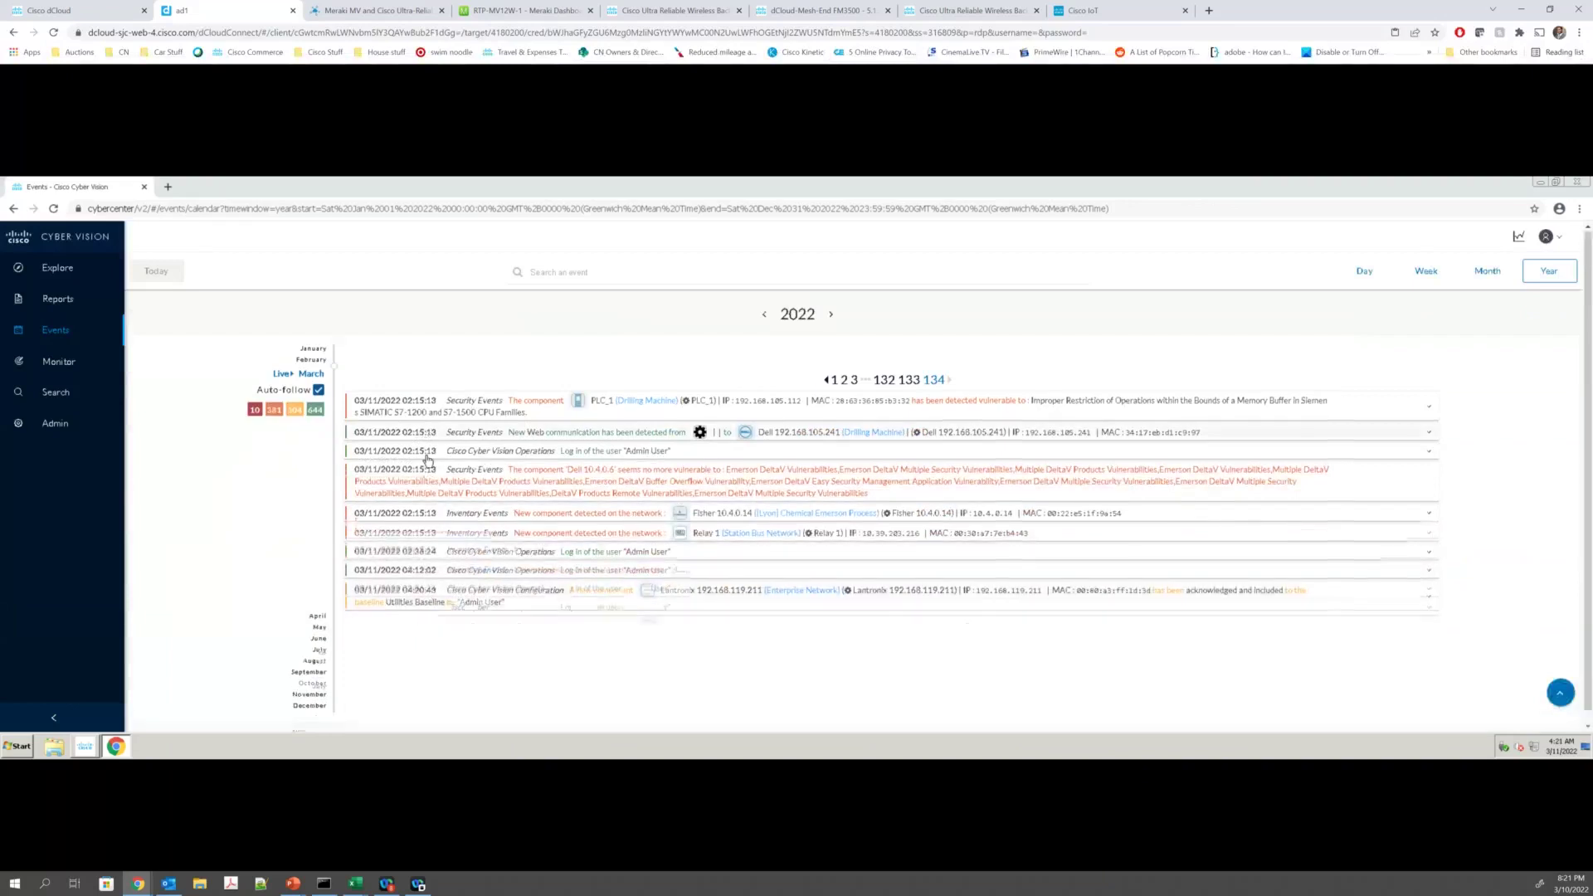
scroll(421, 426, "up", 1)
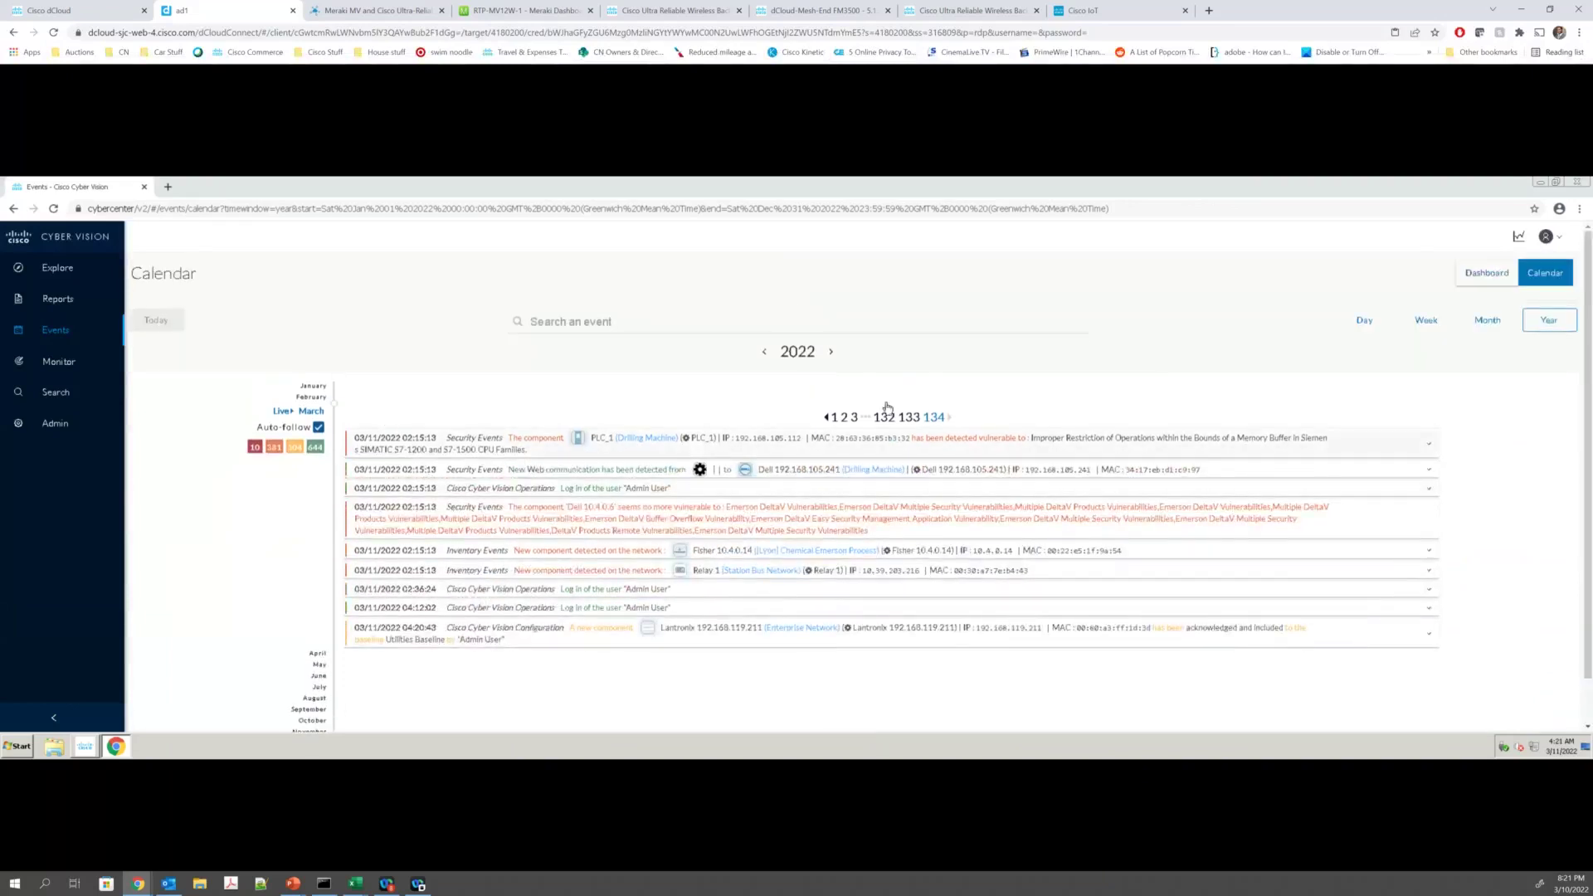
left_click(909, 417)
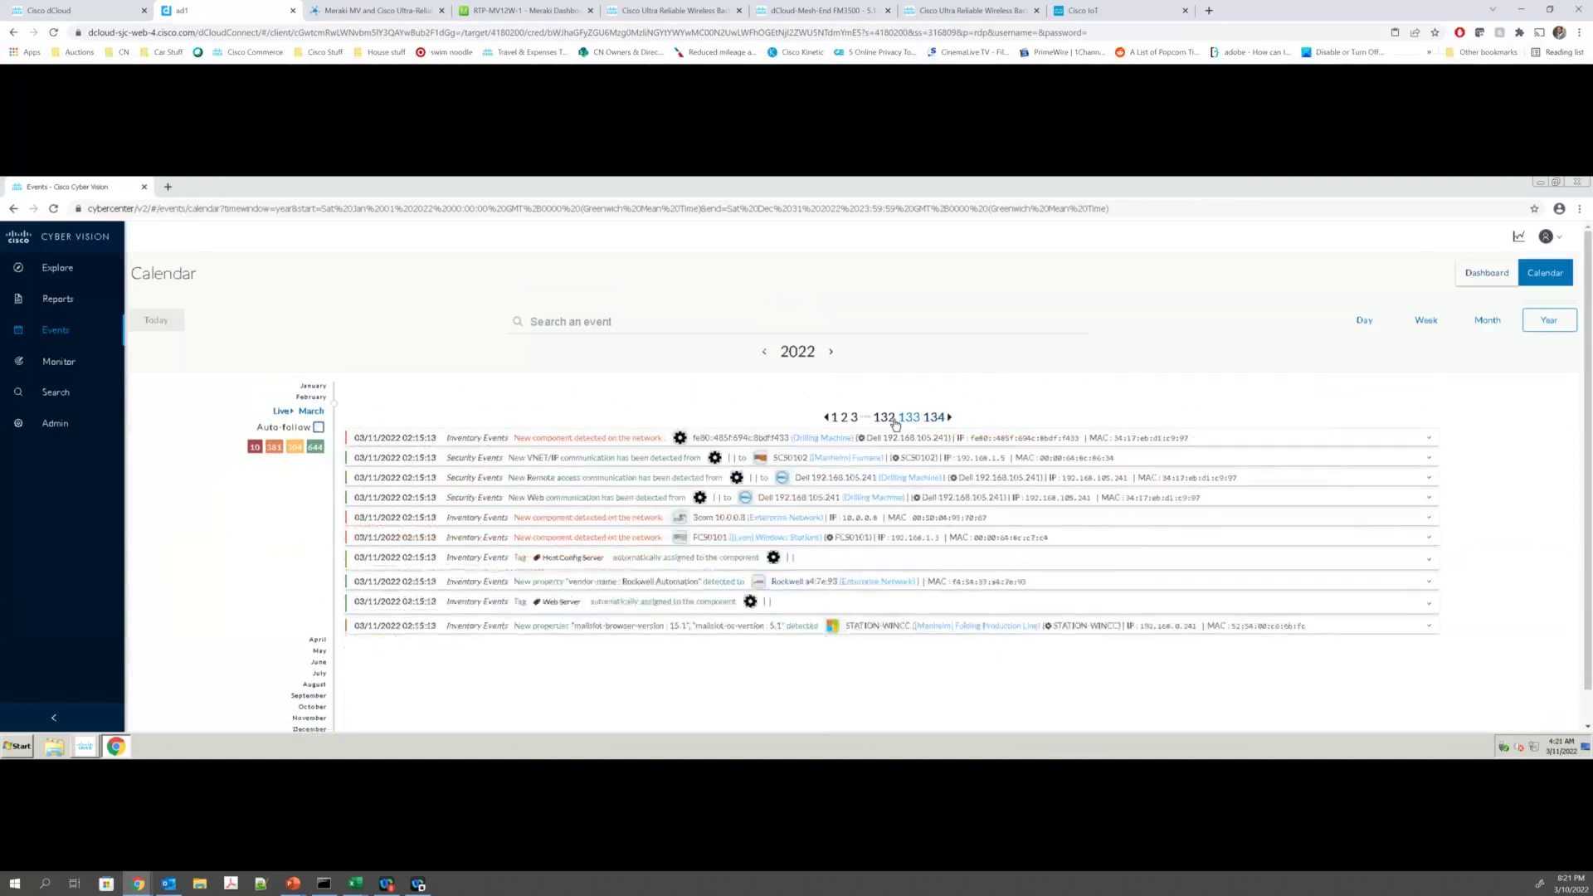
left_click(884, 417)
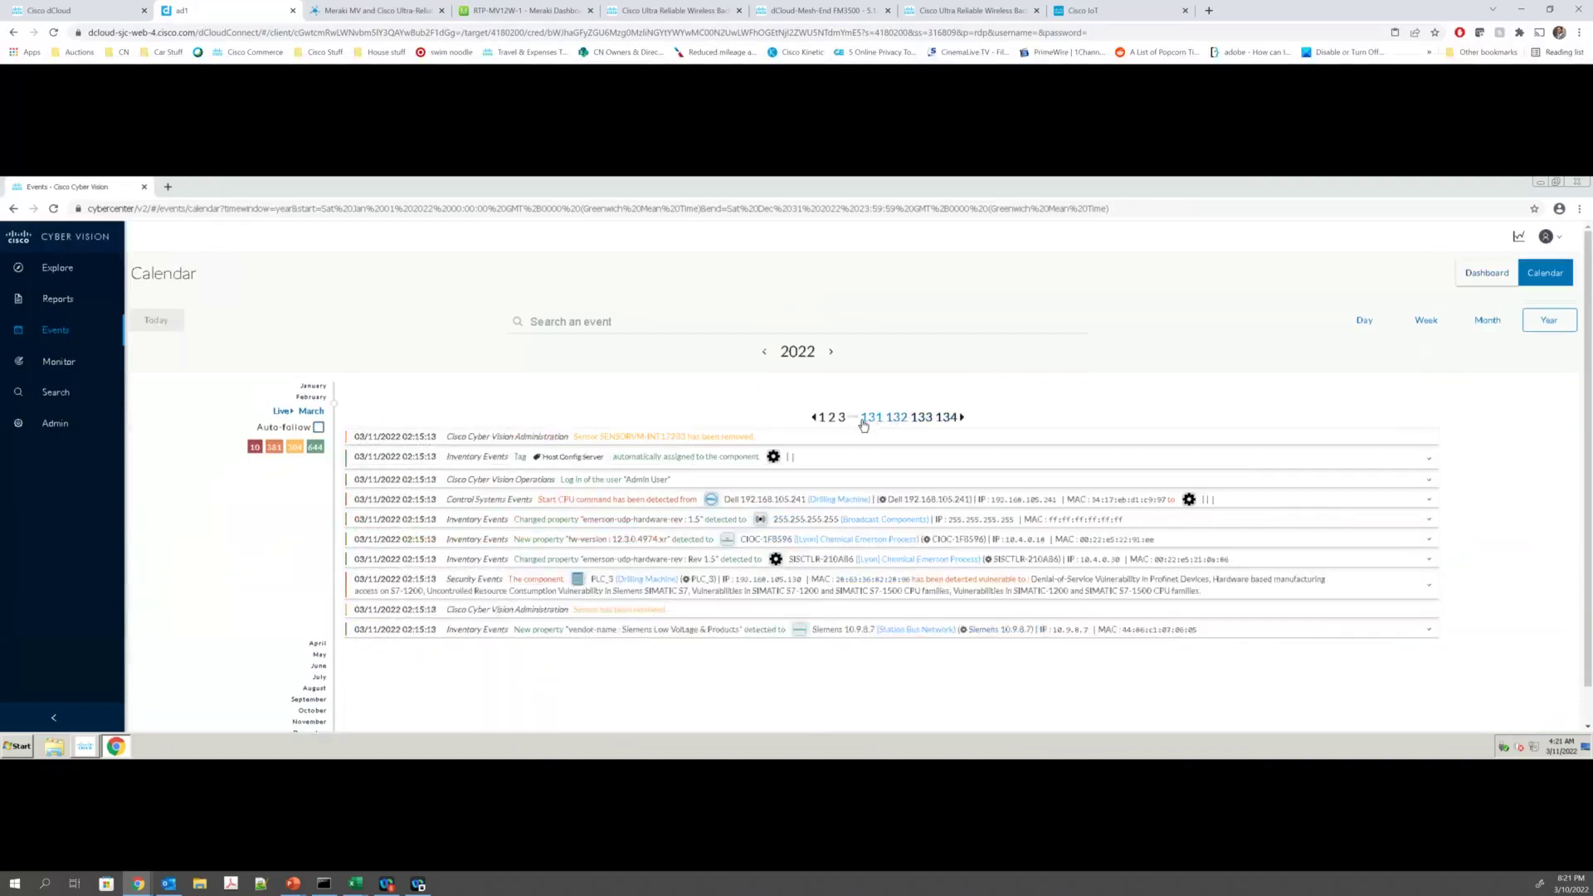
left_click(866, 420)
left_click(856, 417)
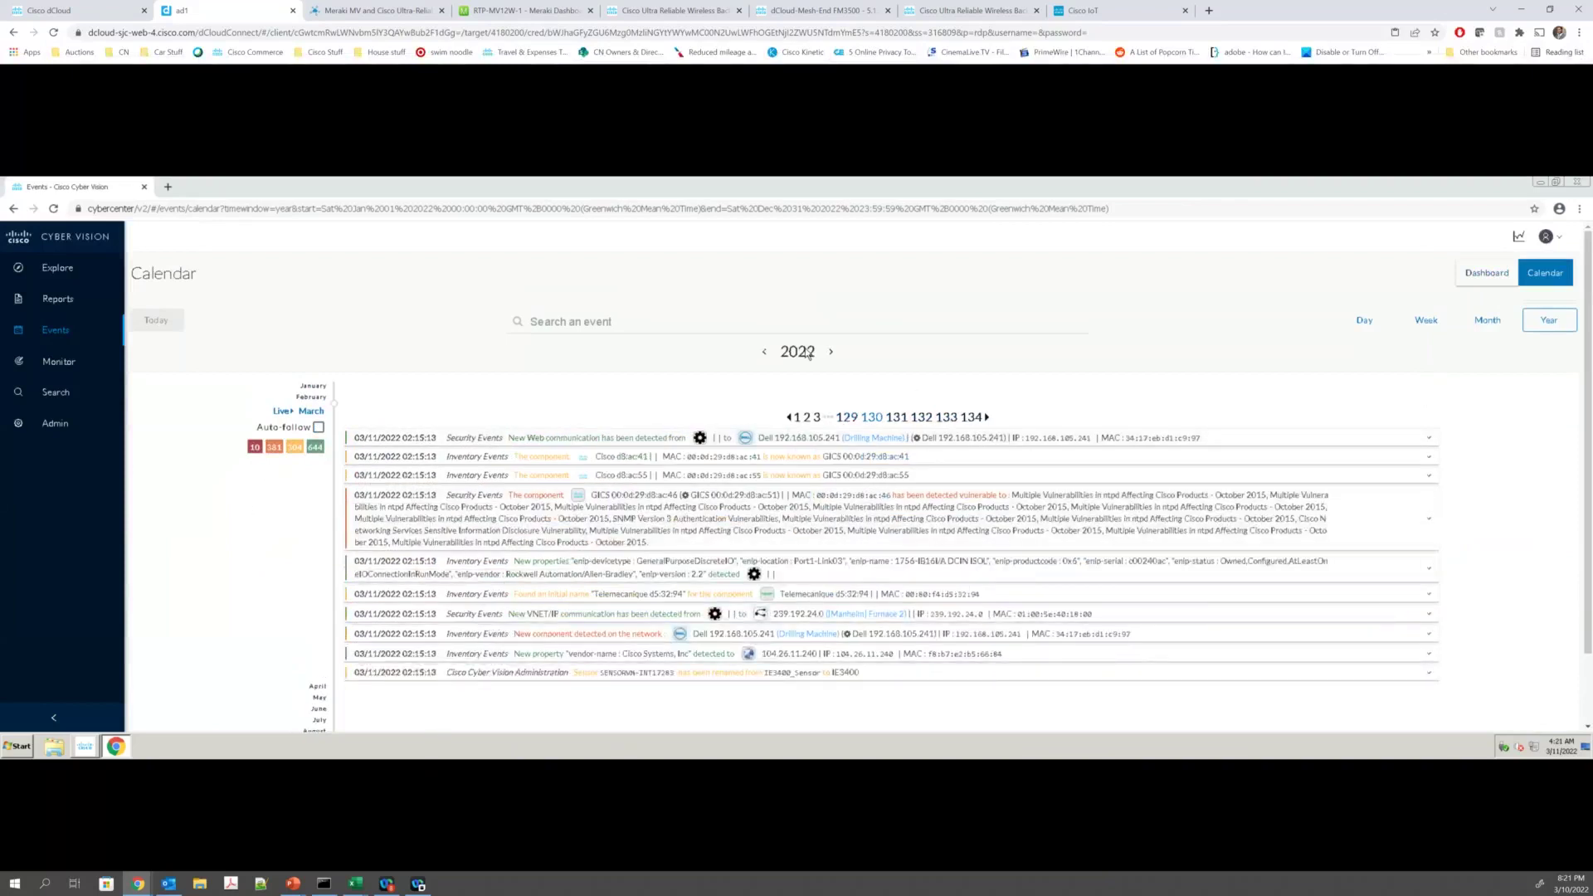
left_click(65, 257)
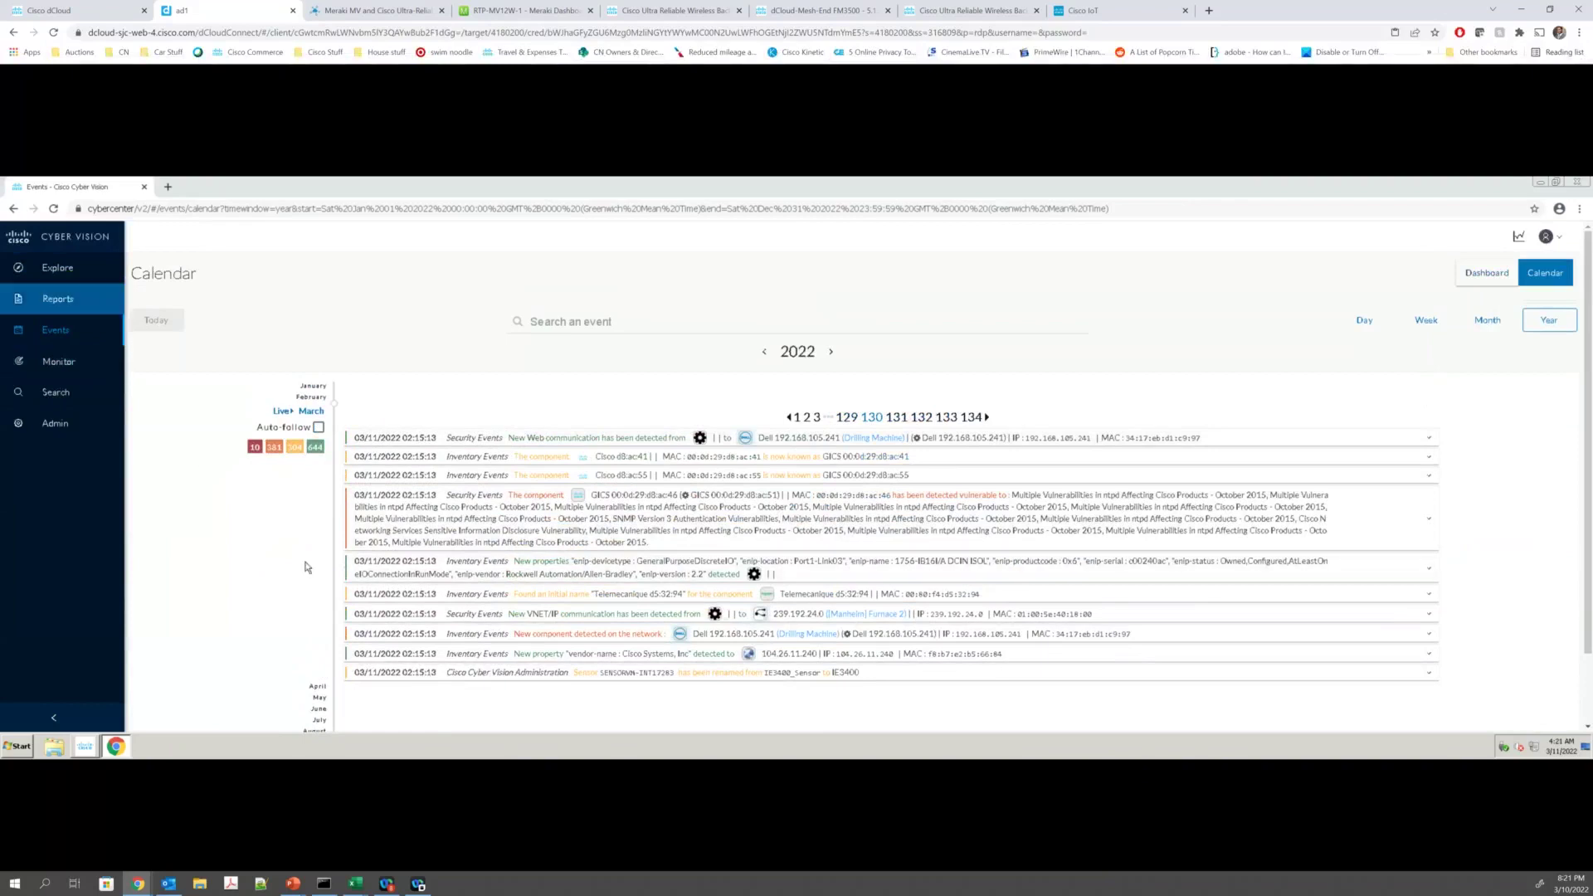
Step: View the list of deployed sensors with their status in the administration settings
left_click(50, 430)
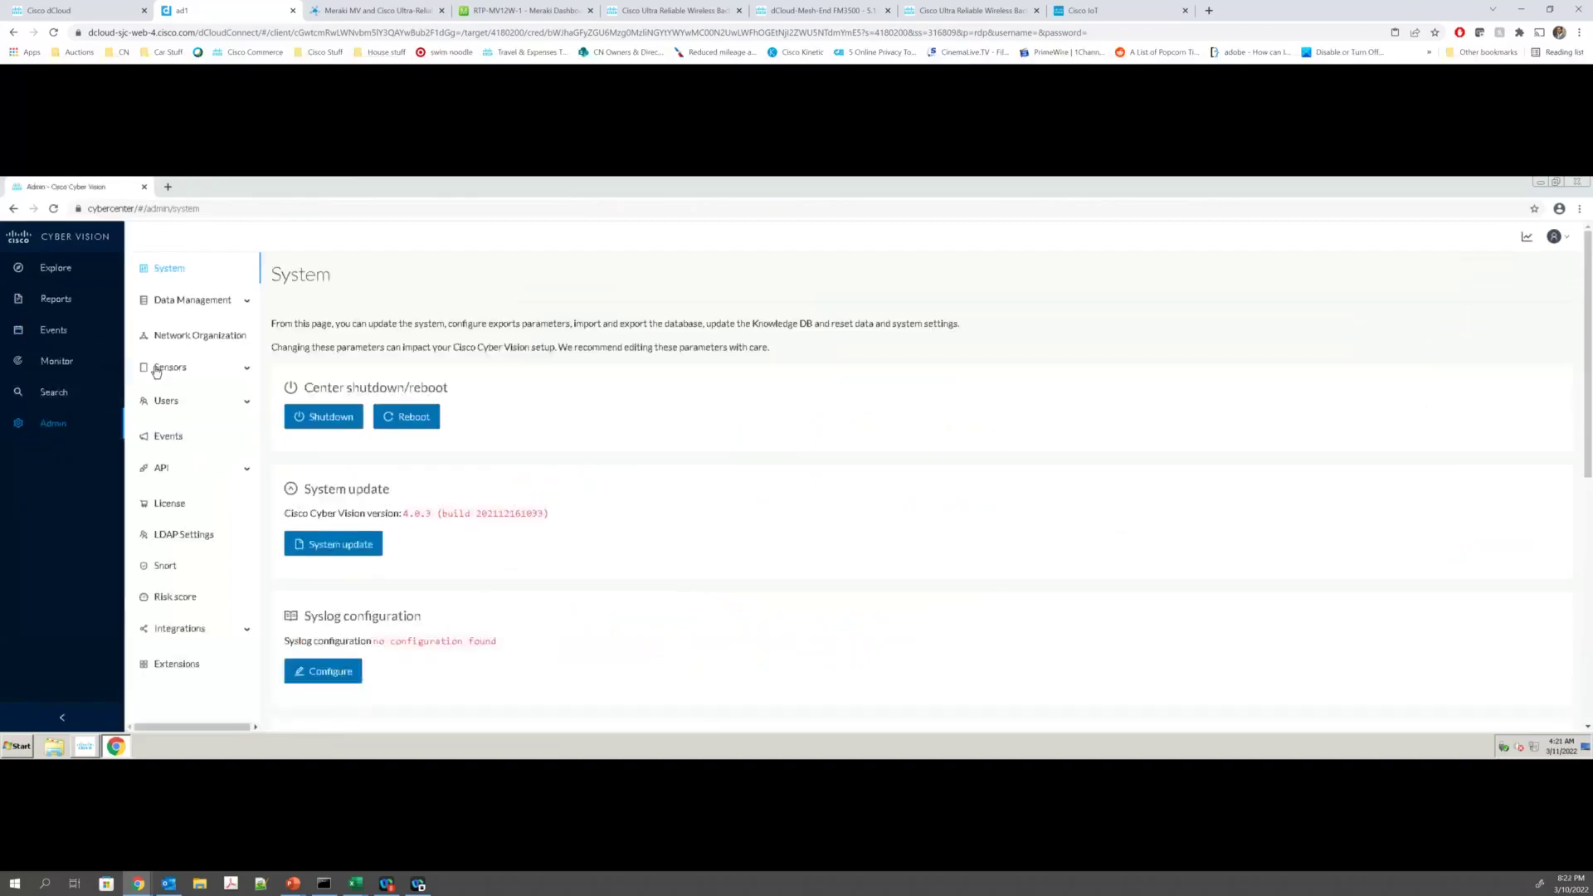
left_click(156, 372)
left_click(177, 403)
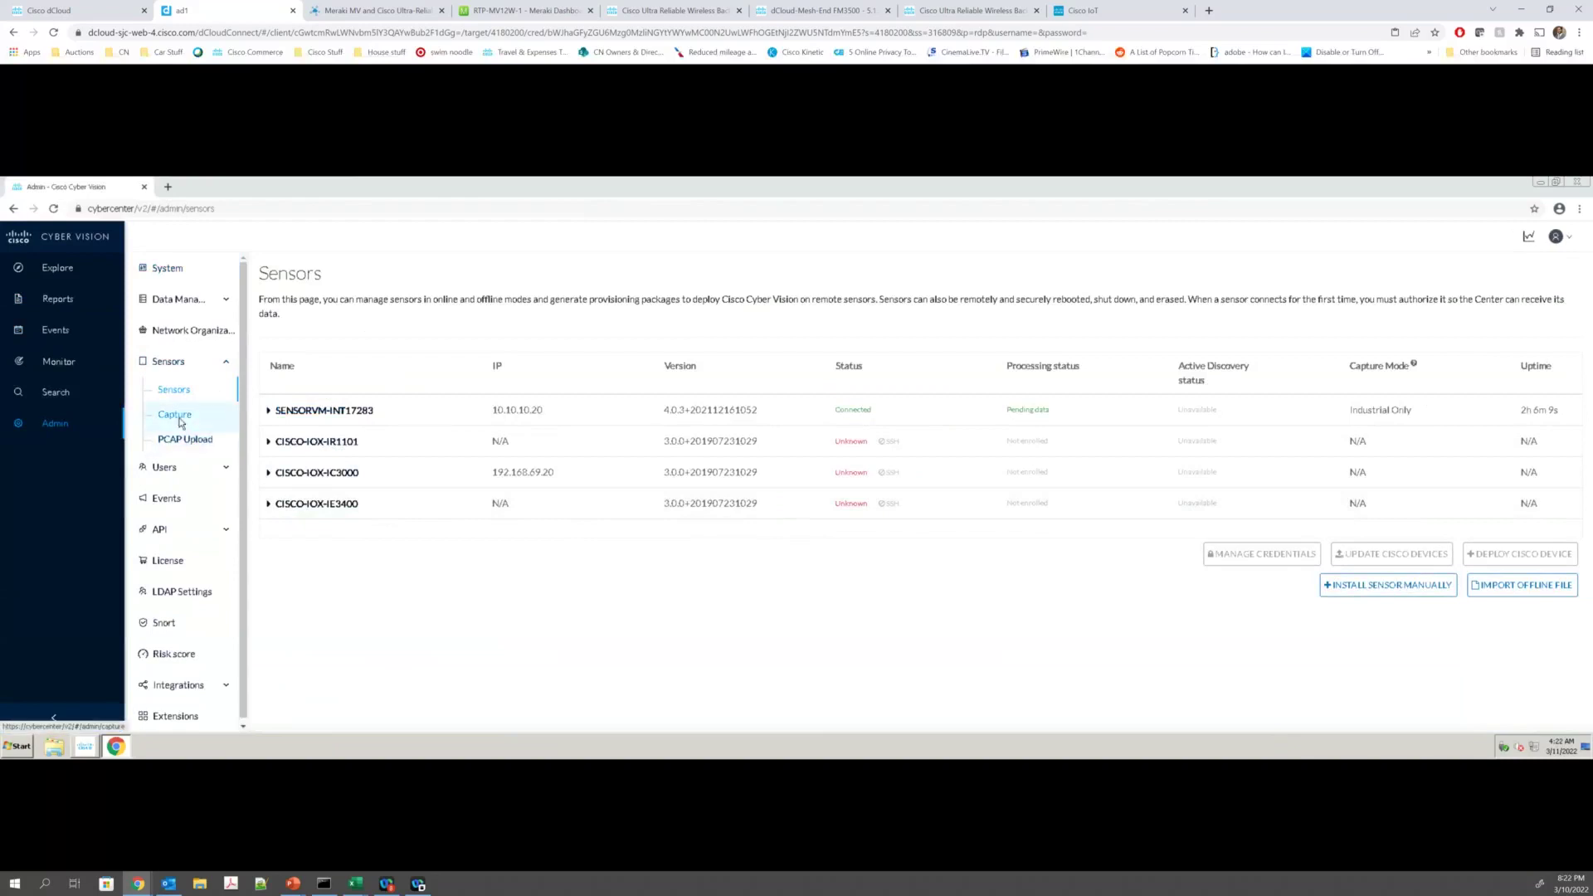
Step: Record a short traffic capture on sensor SENSORVM-INT17283 and download the resulting capture file
left_click(181, 417)
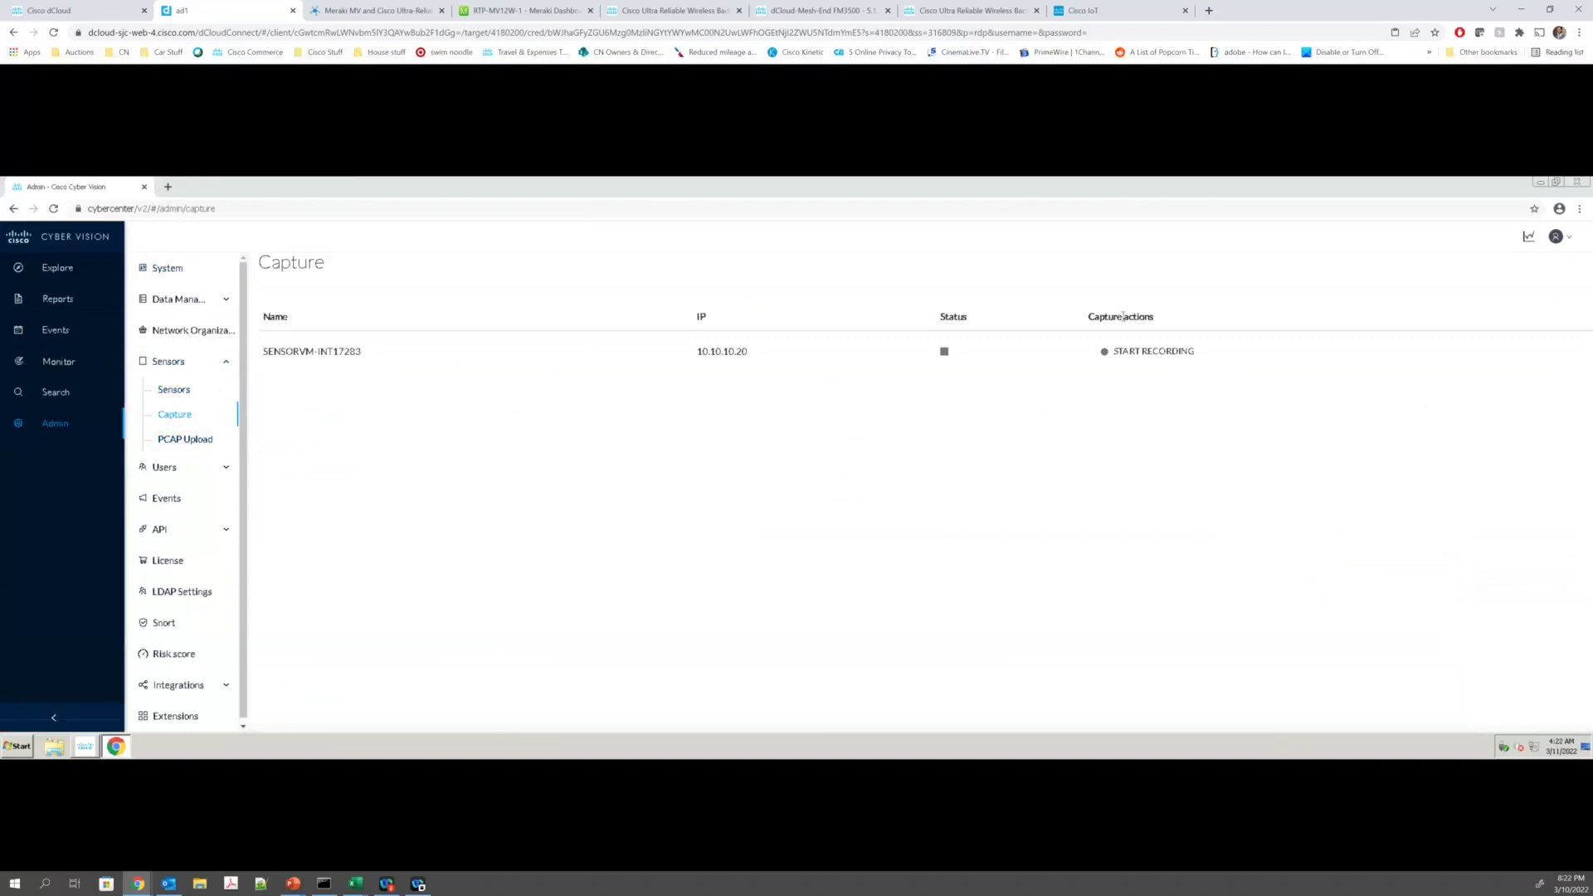
left_click(1110, 355)
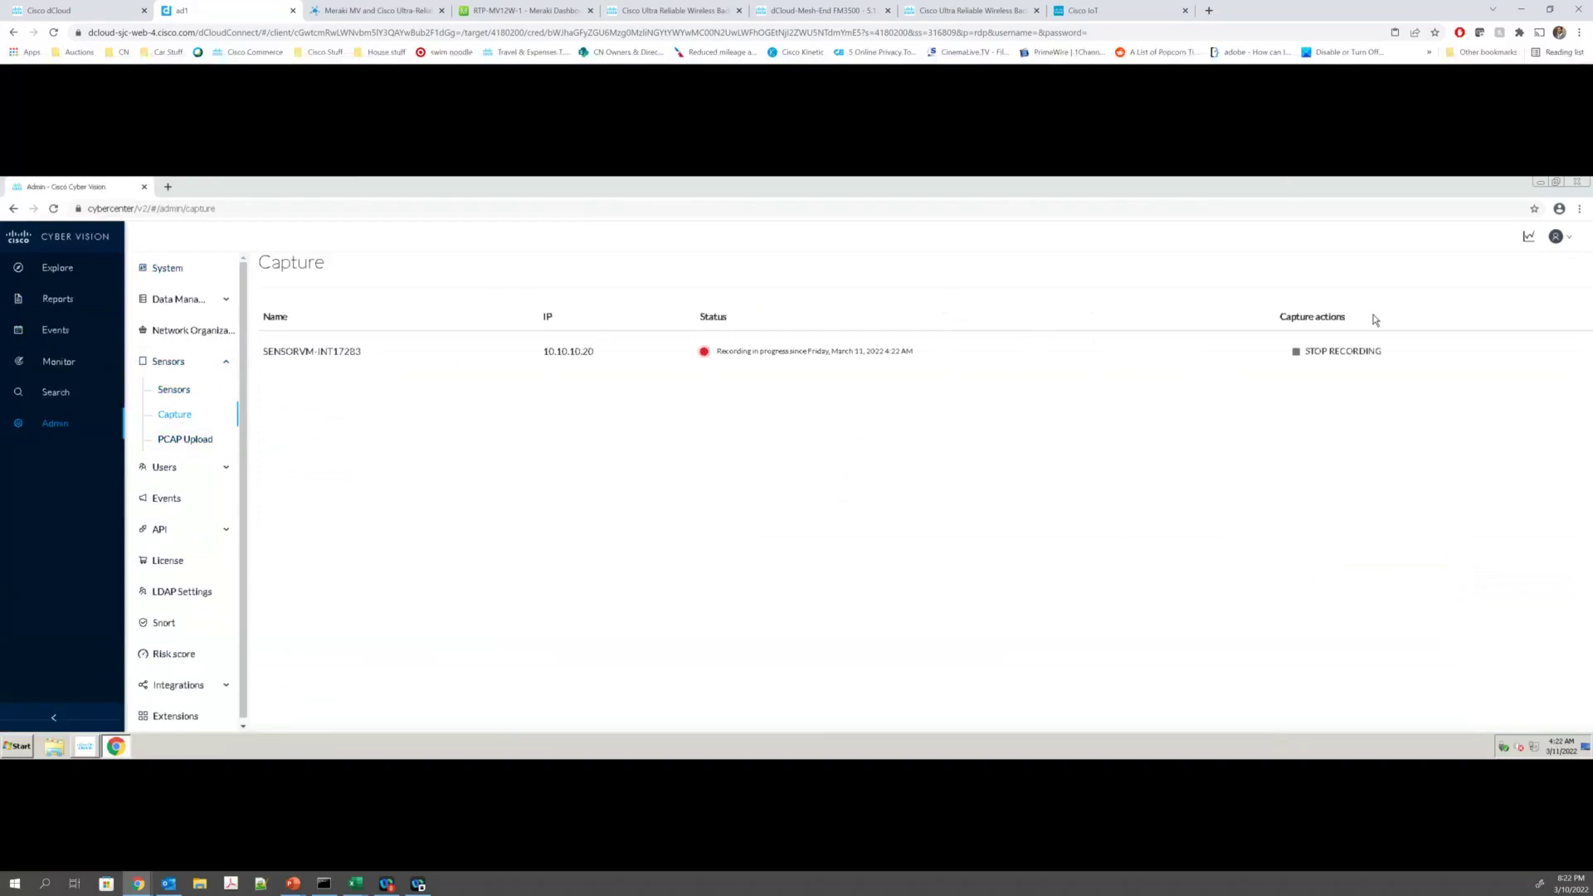
left_click(1327, 352)
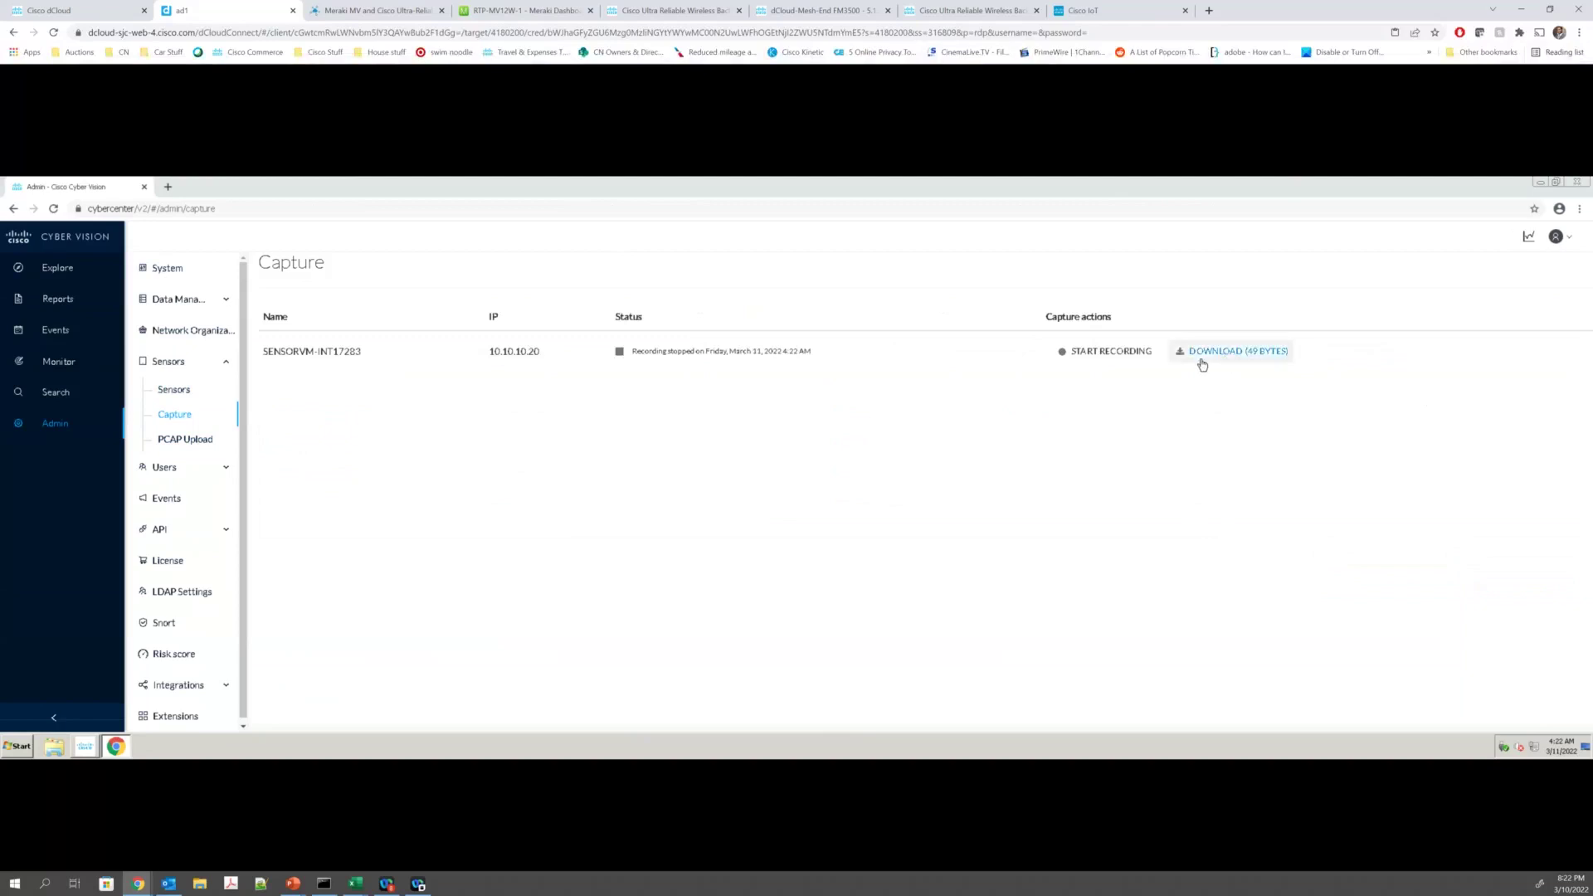
left_click(1202, 352)
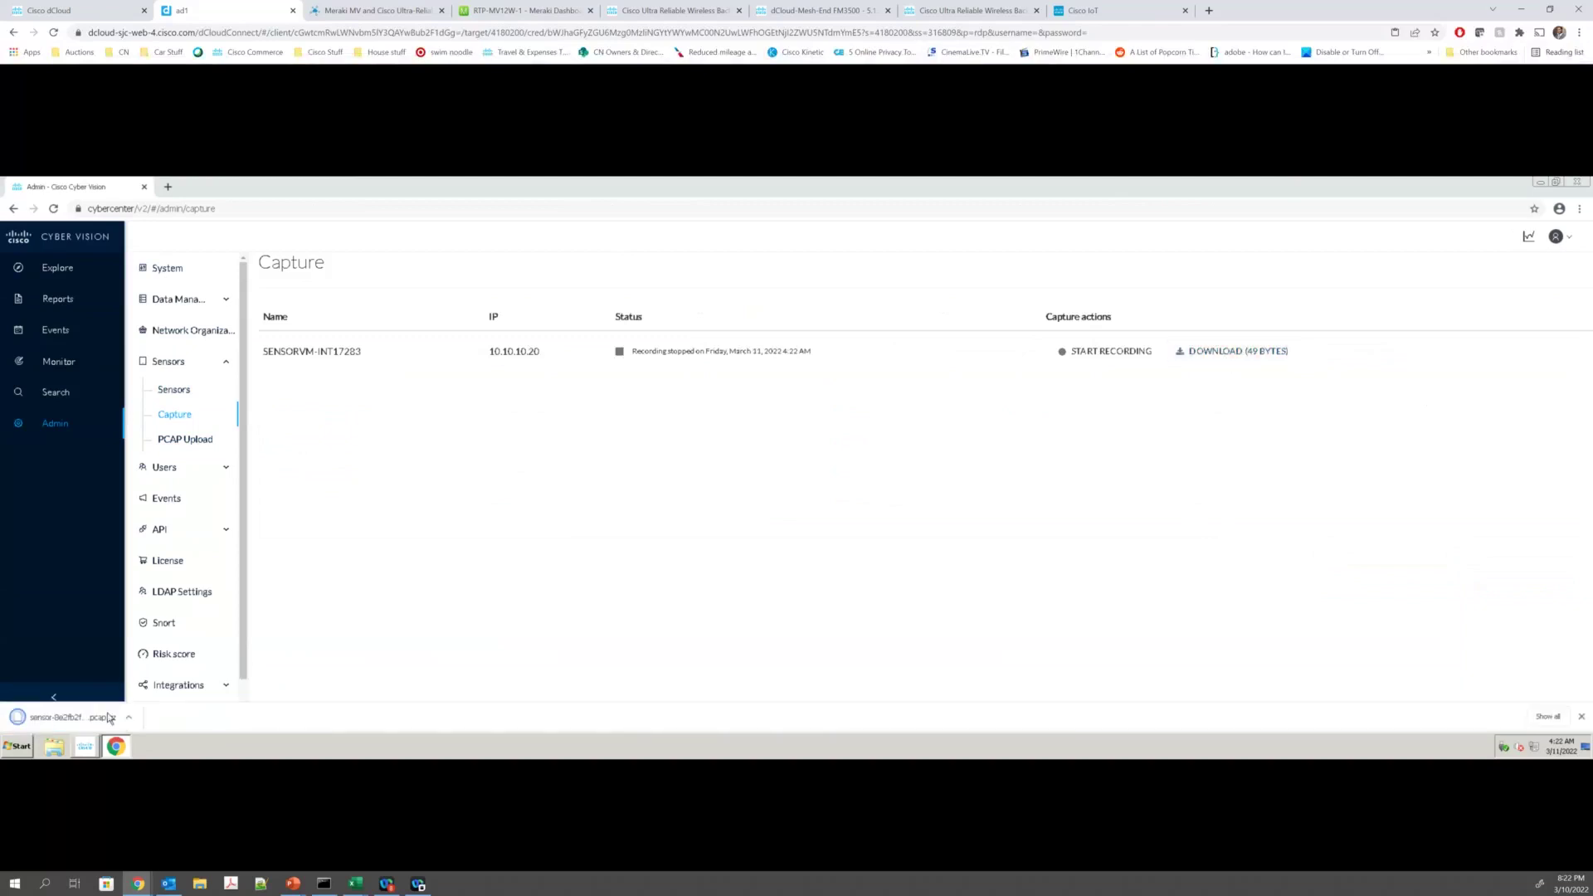
Step: Examine the sensors' PCAP upload page and its file selection, without uploading a file
left_click(189, 444)
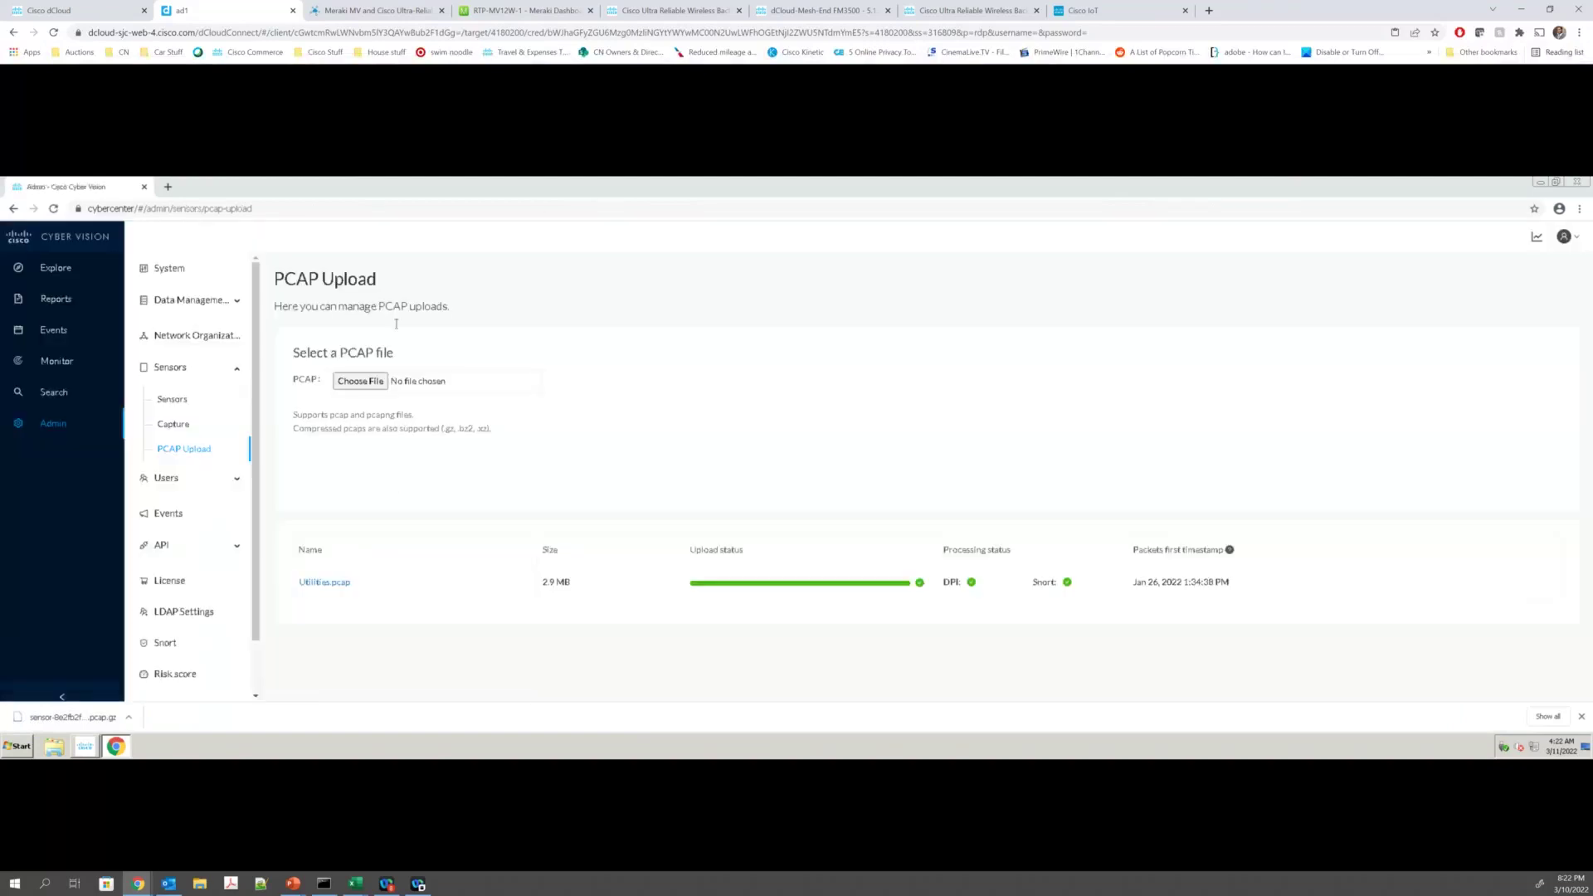
left_click(360, 380)
scroll(192, 536, "down", 1)
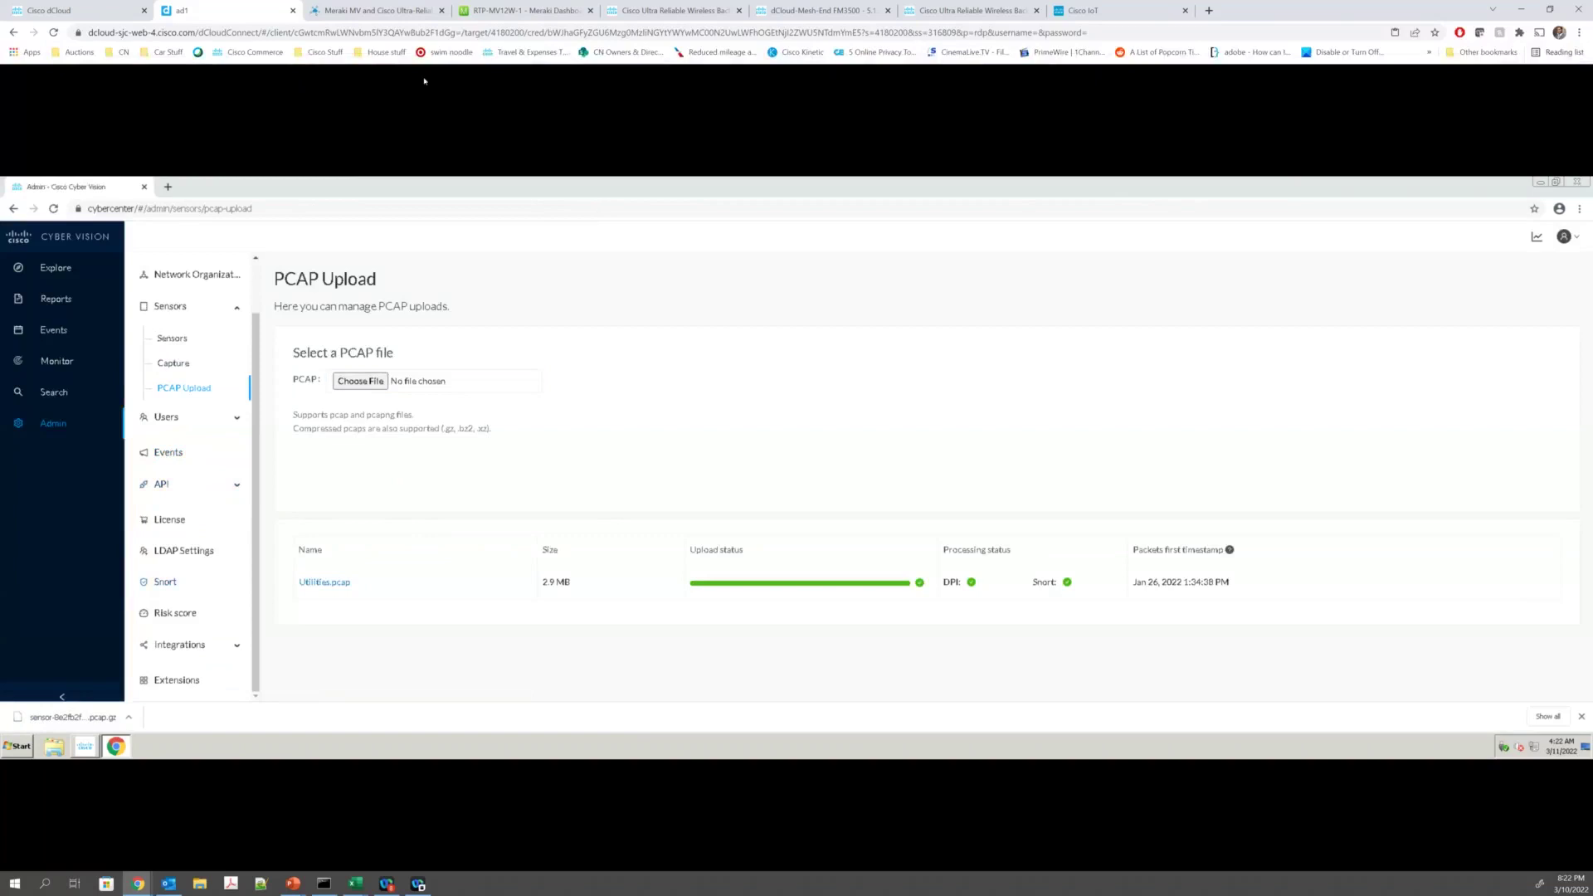
Step: Review the Snort rule categories, custom and specific rule options, and try to enable the subscriber rules
left_click(165, 583)
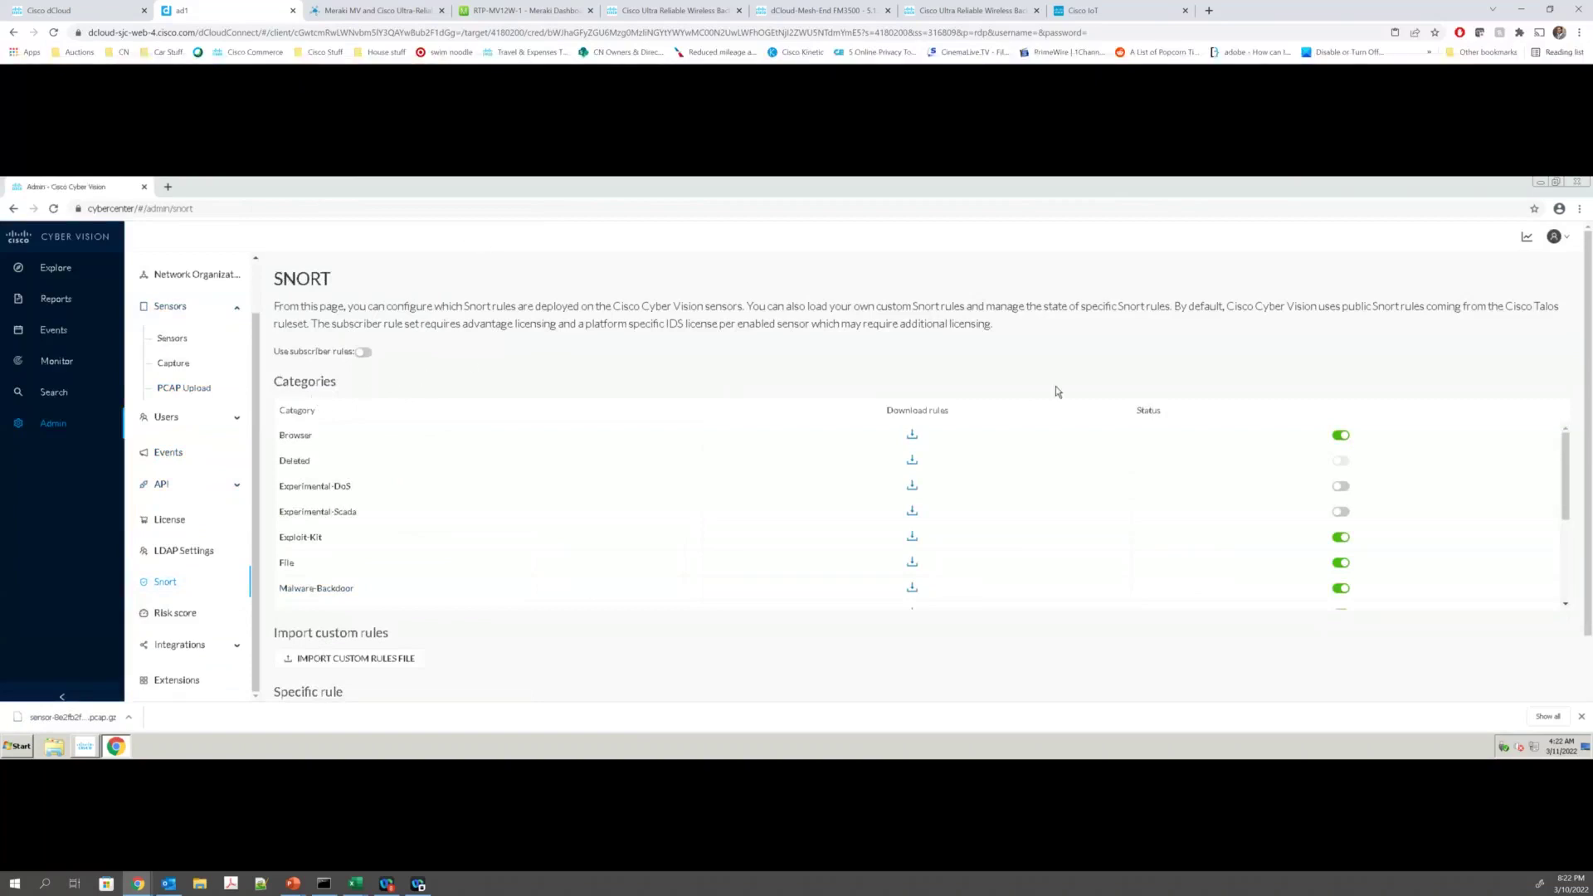
scroll(369, 440, "down", 3)
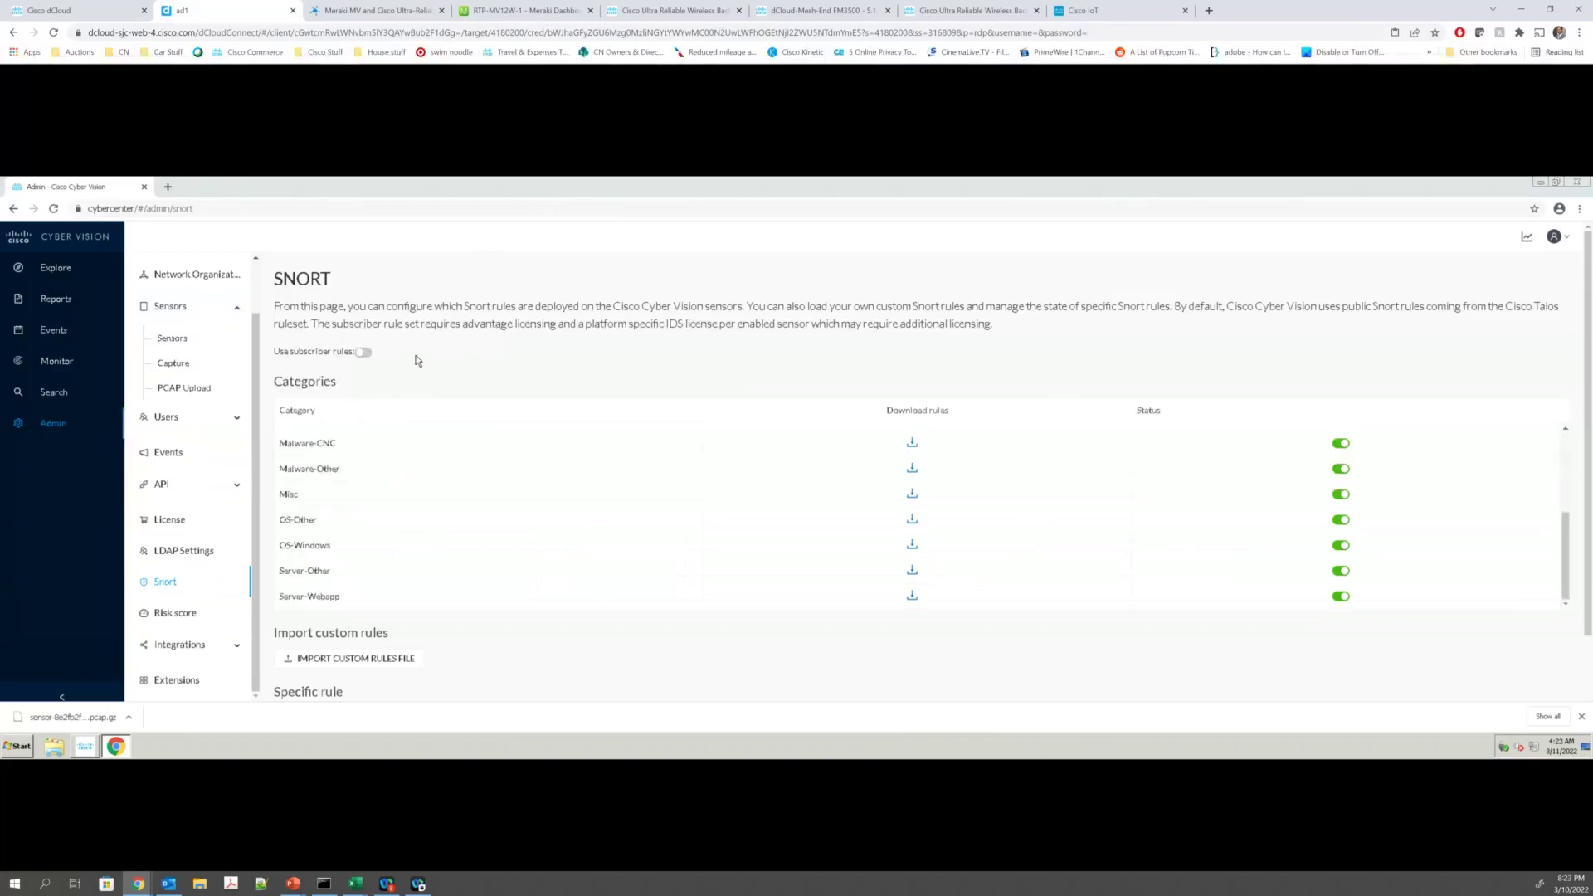
scroll(417, 359, "down", 1)
scroll(386, 351, "up", 3)
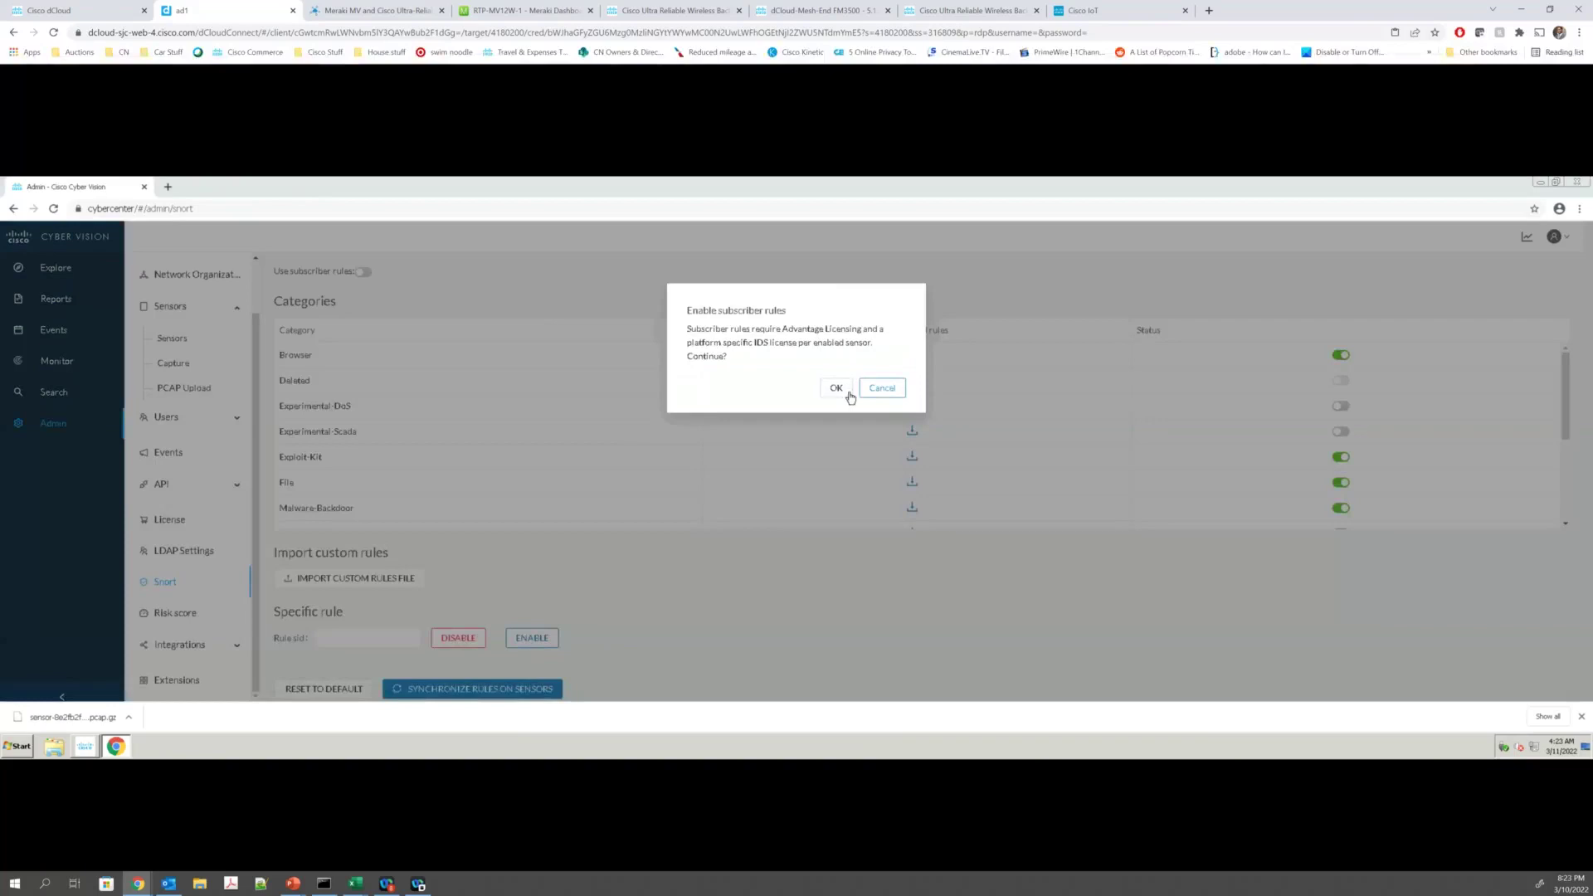
left_click(837, 388)
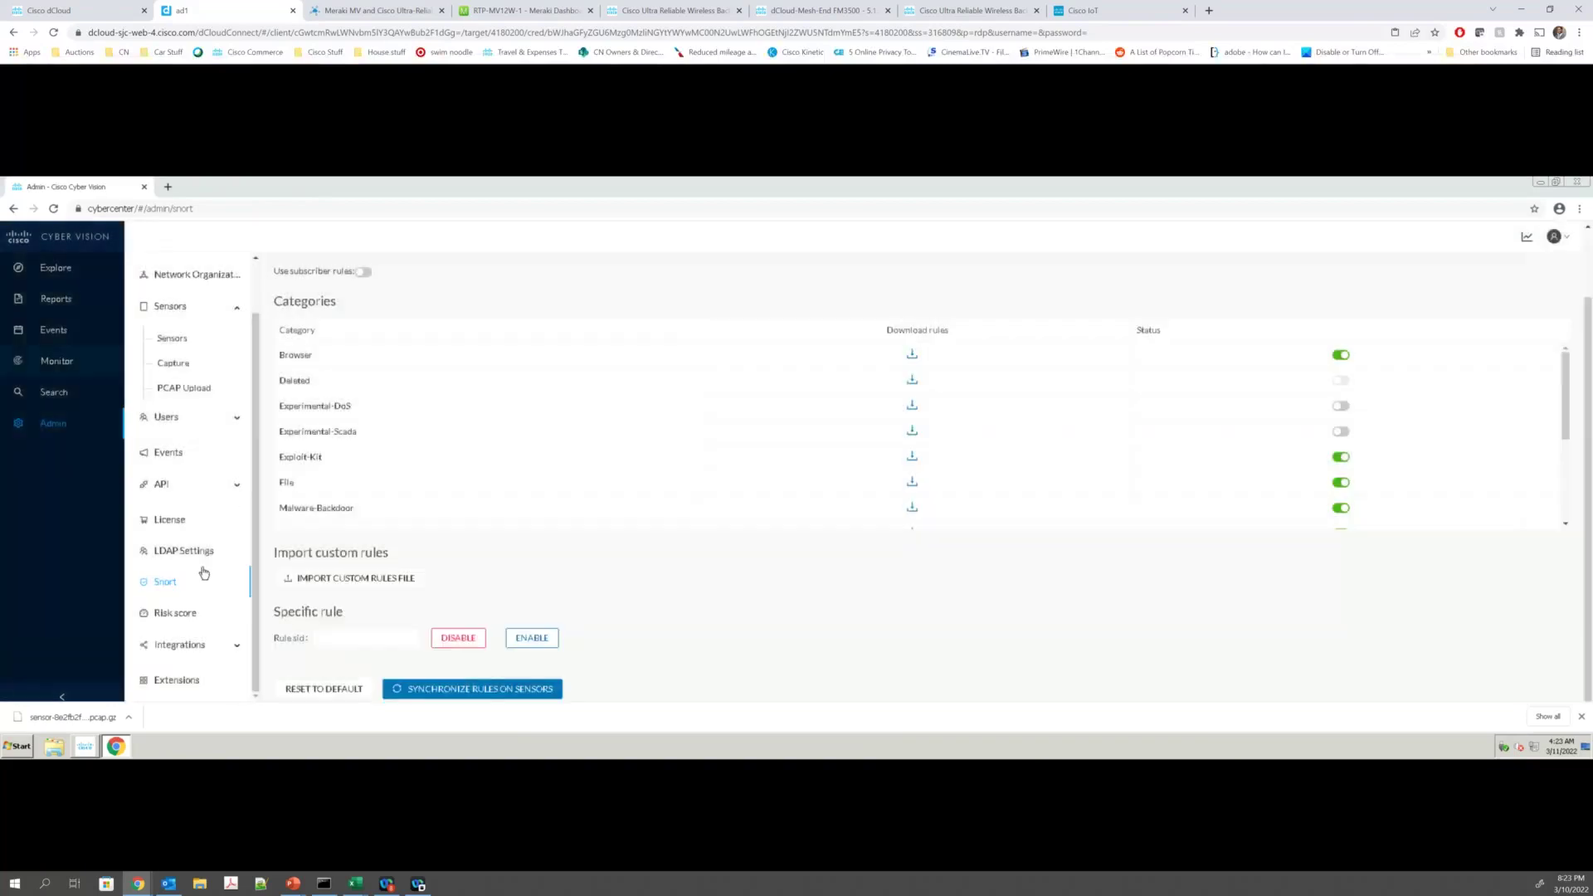
Step: Review the integration settings for pxGrid, Firepower Management Center, Firepower Threat Defense and SecureX without changing them
left_click(177, 654)
scroll(224, 658, "down", 3)
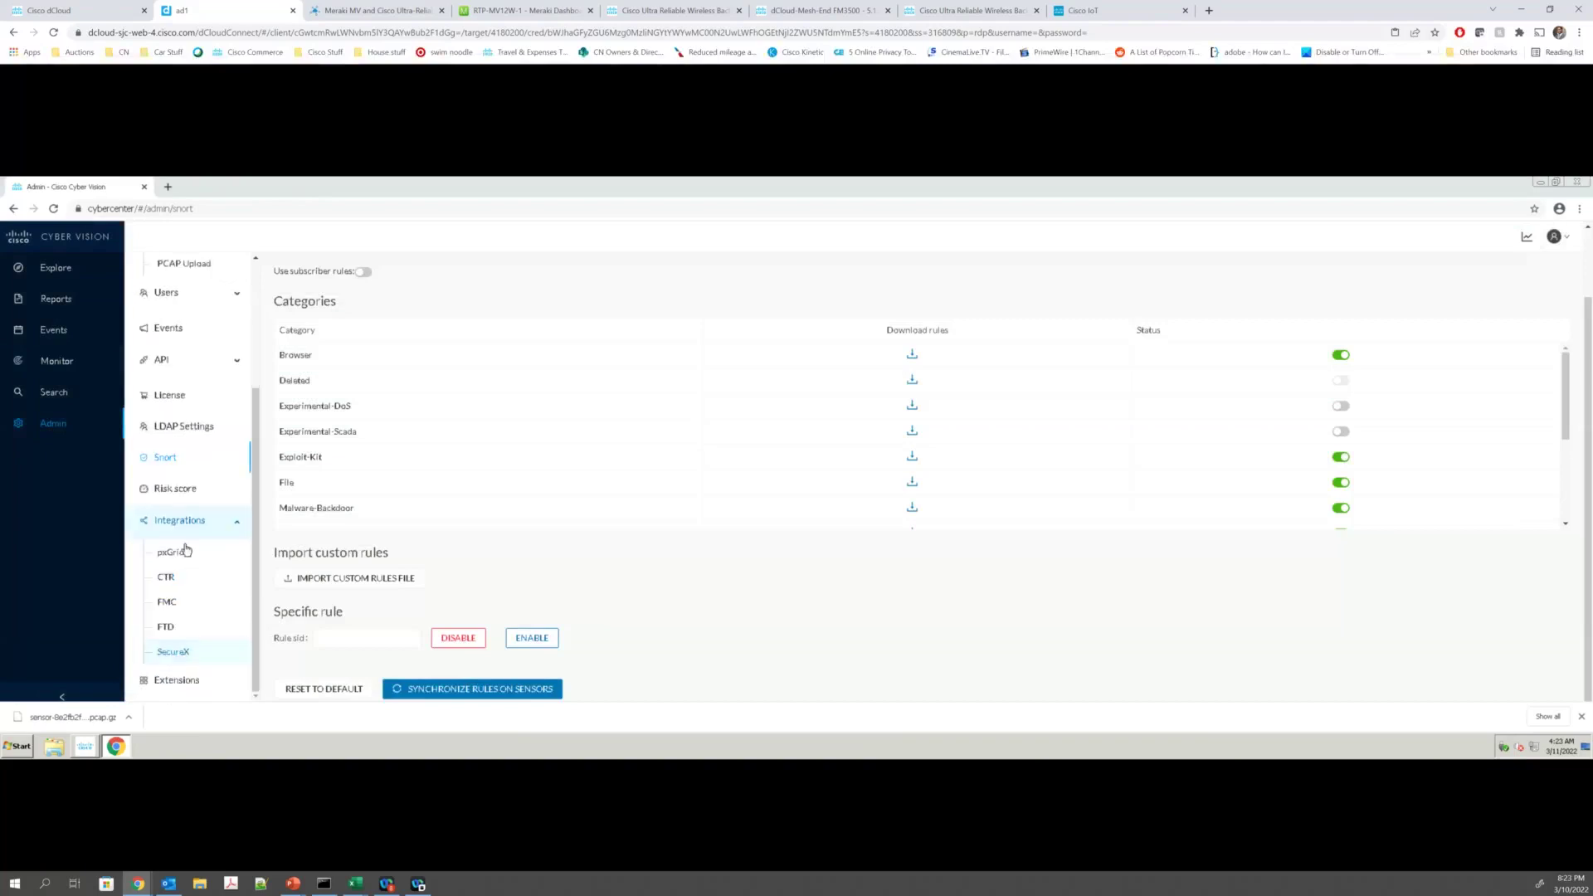
left_click(186, 549)
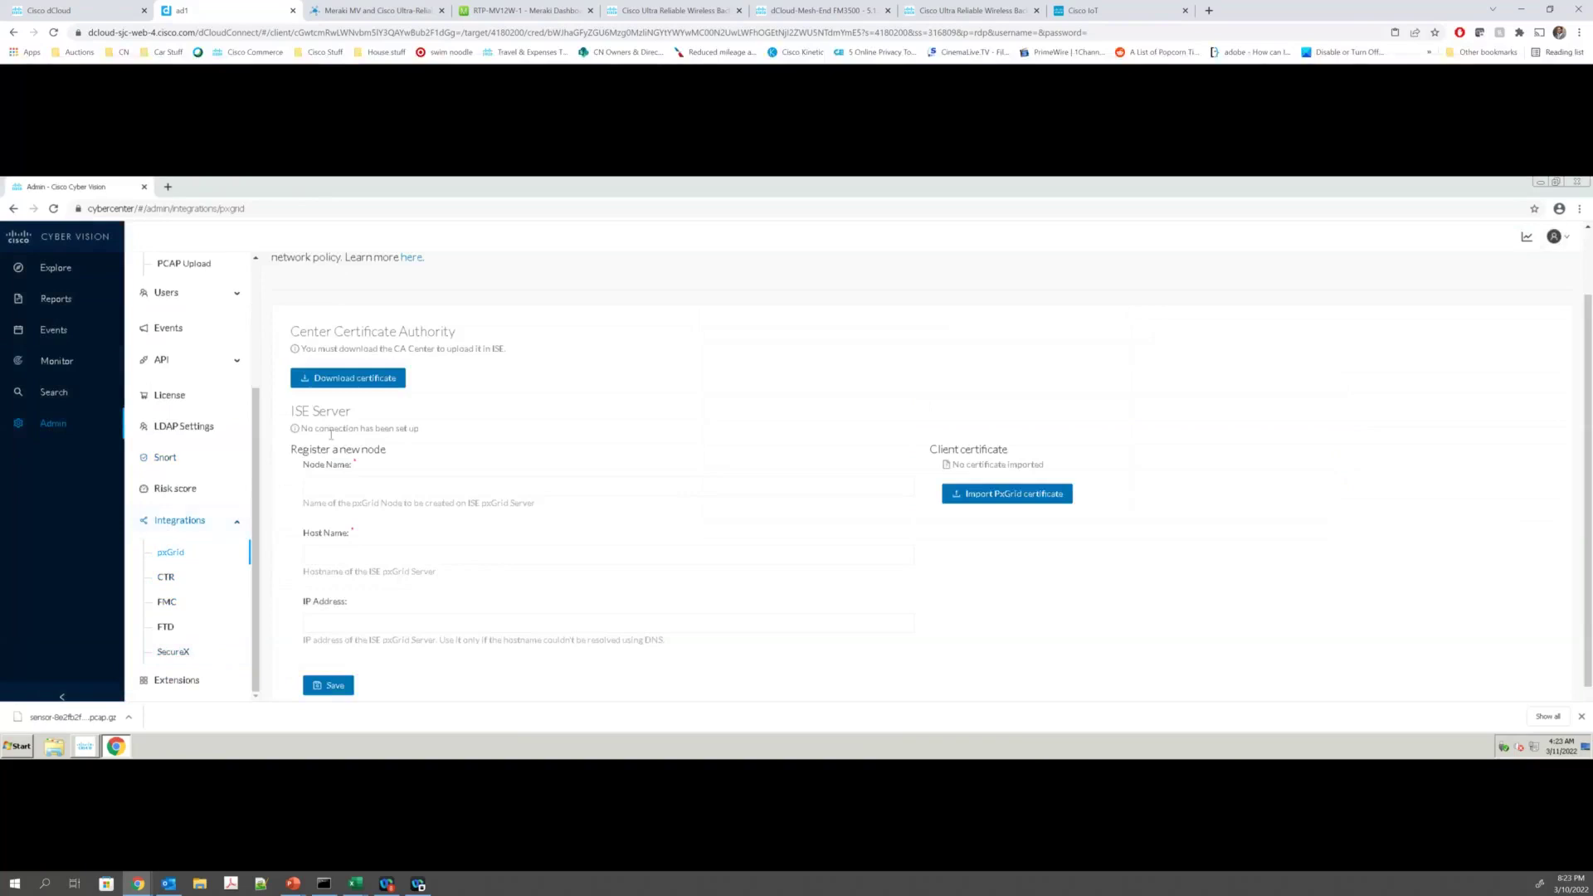
left_click(160, 604)
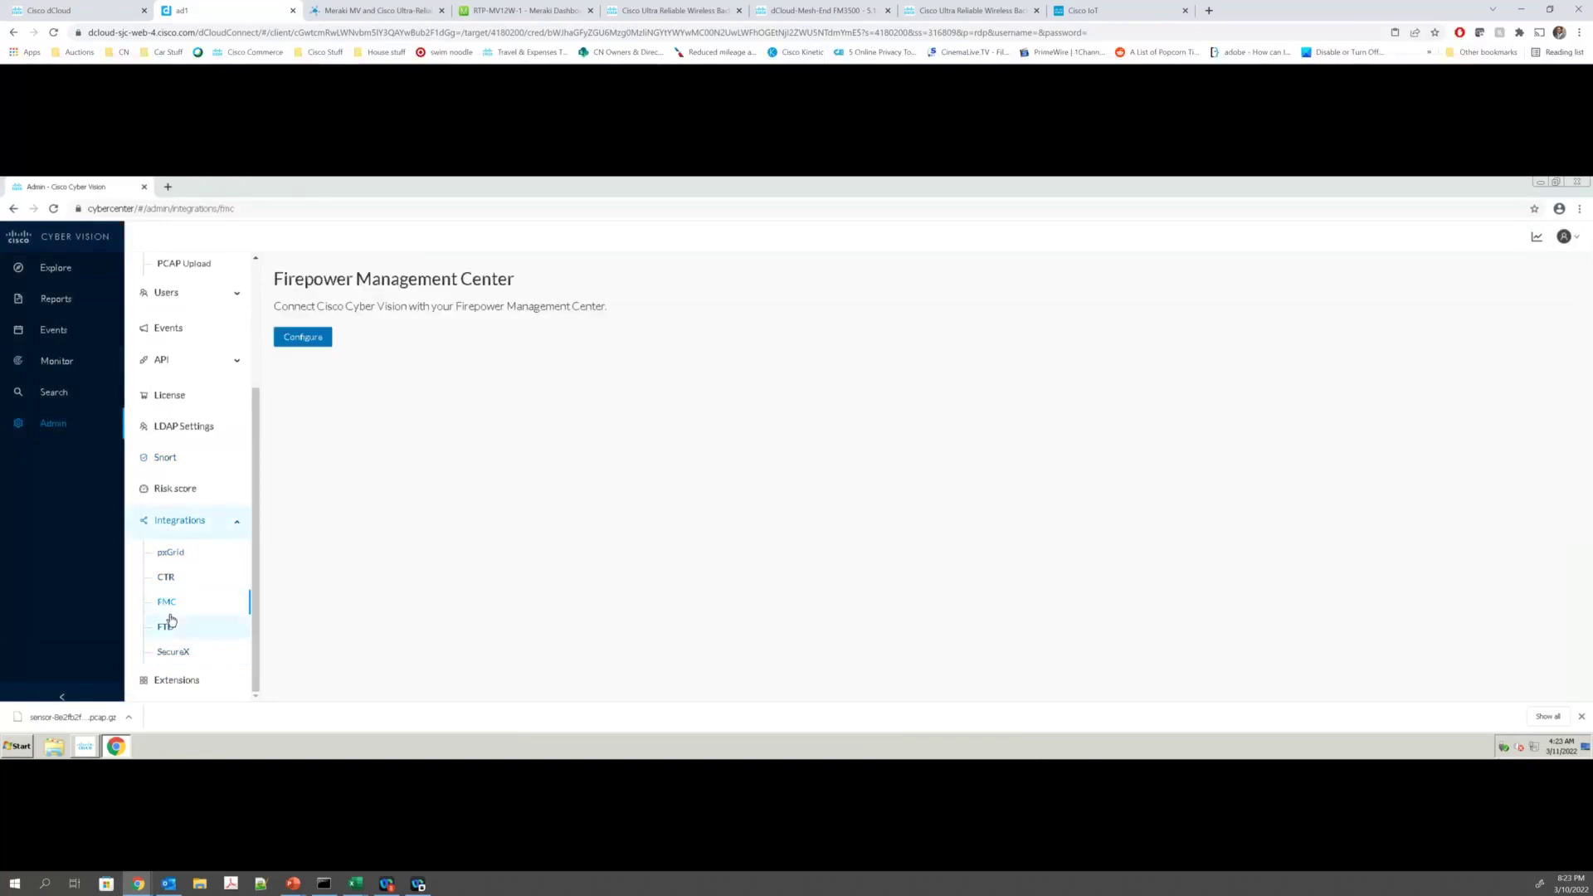
left_click(165, 624)
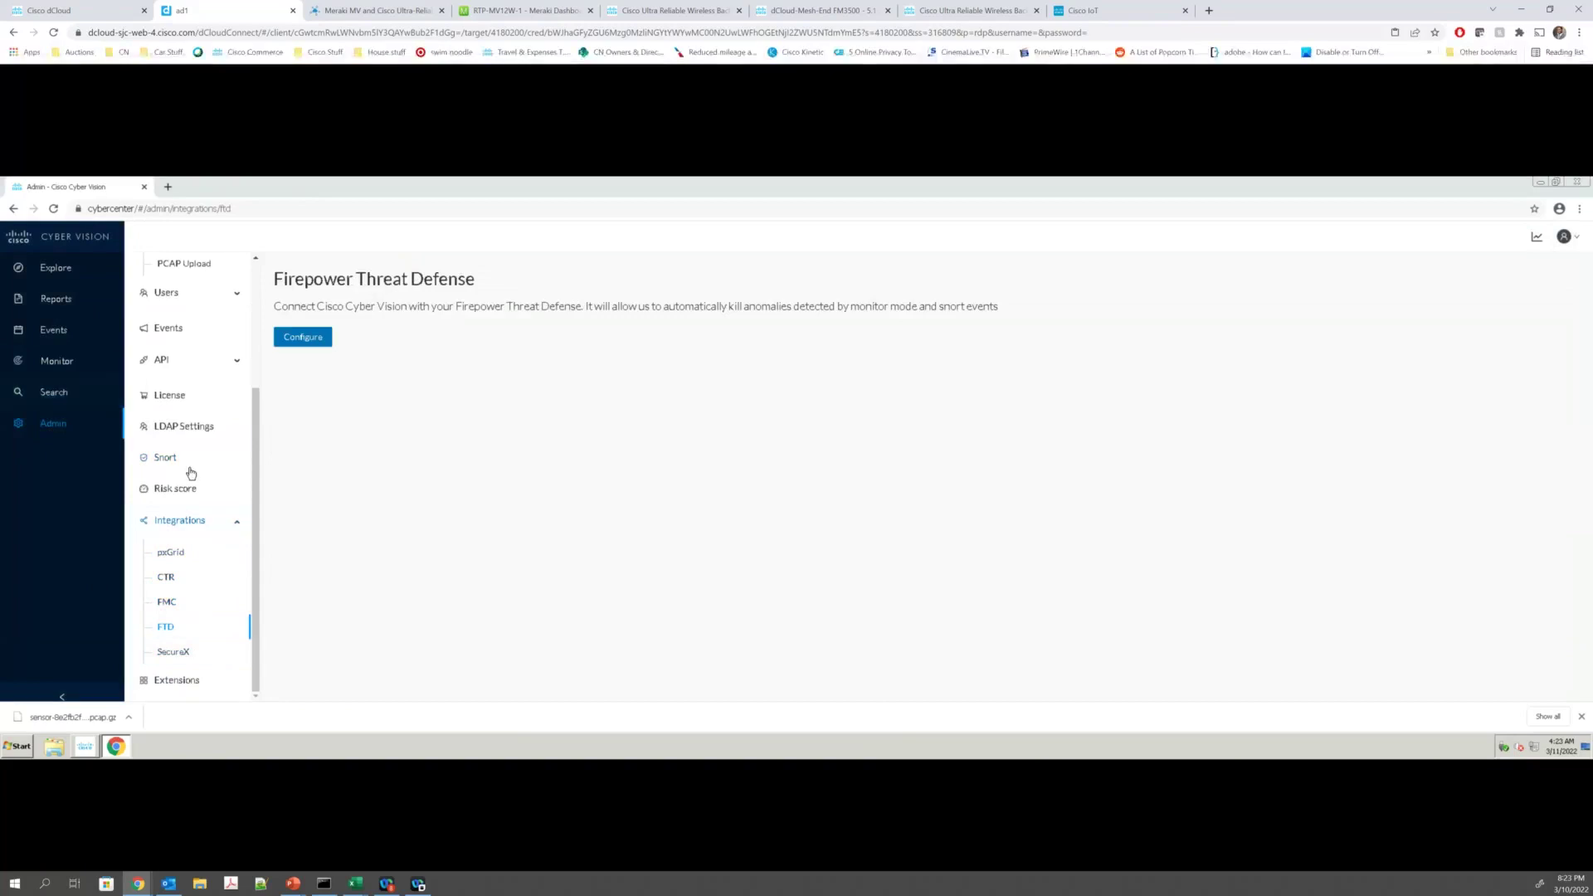
left_click(180, 599)
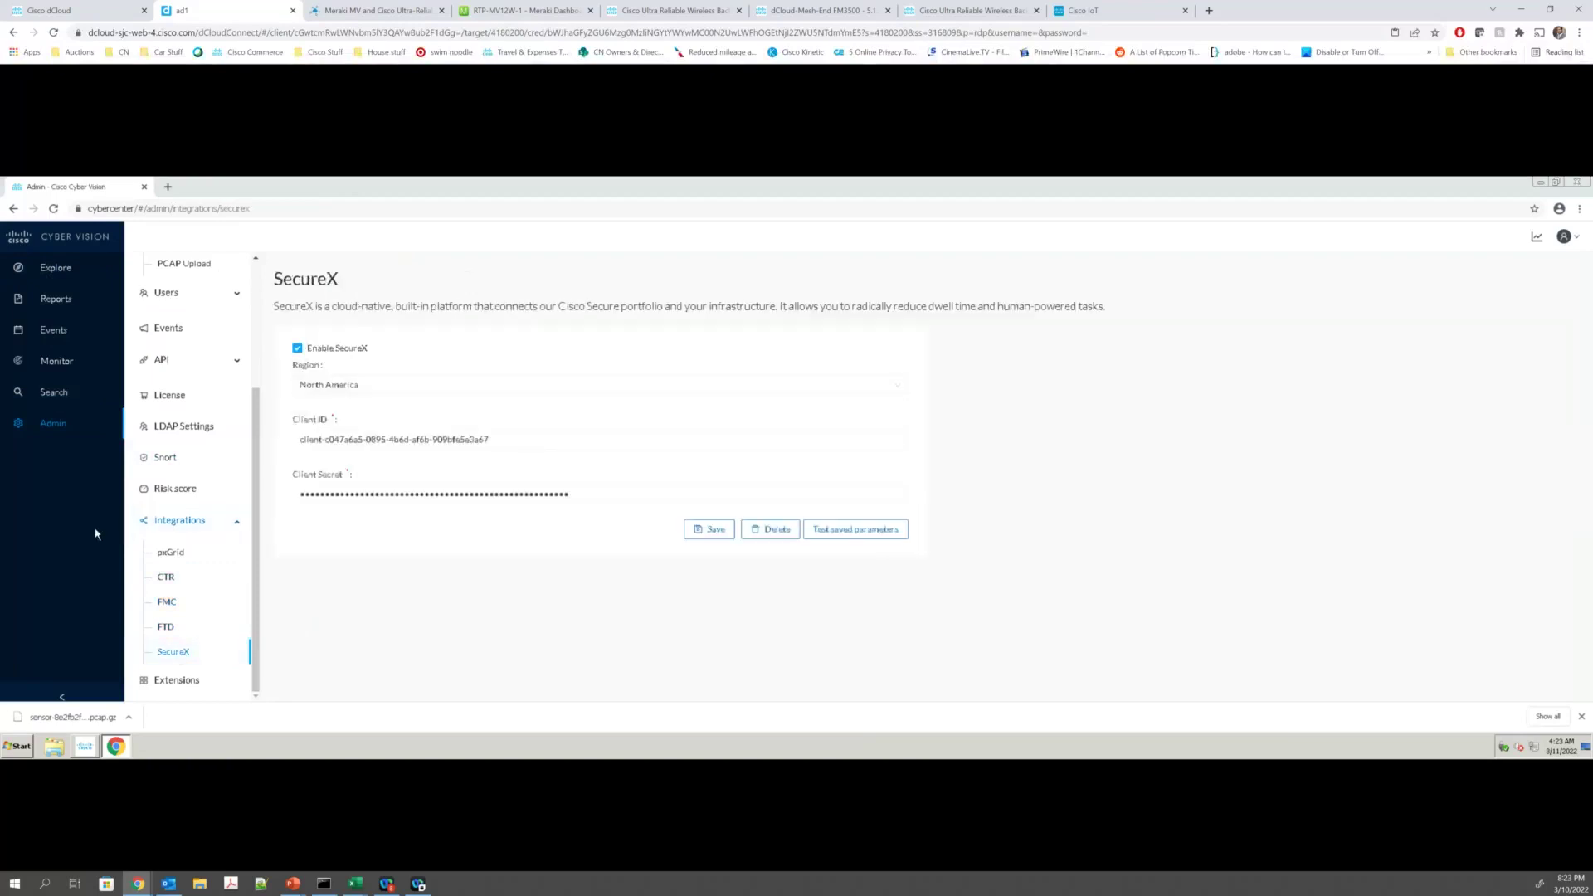
left_click_drag(338, 278, 283, 279)
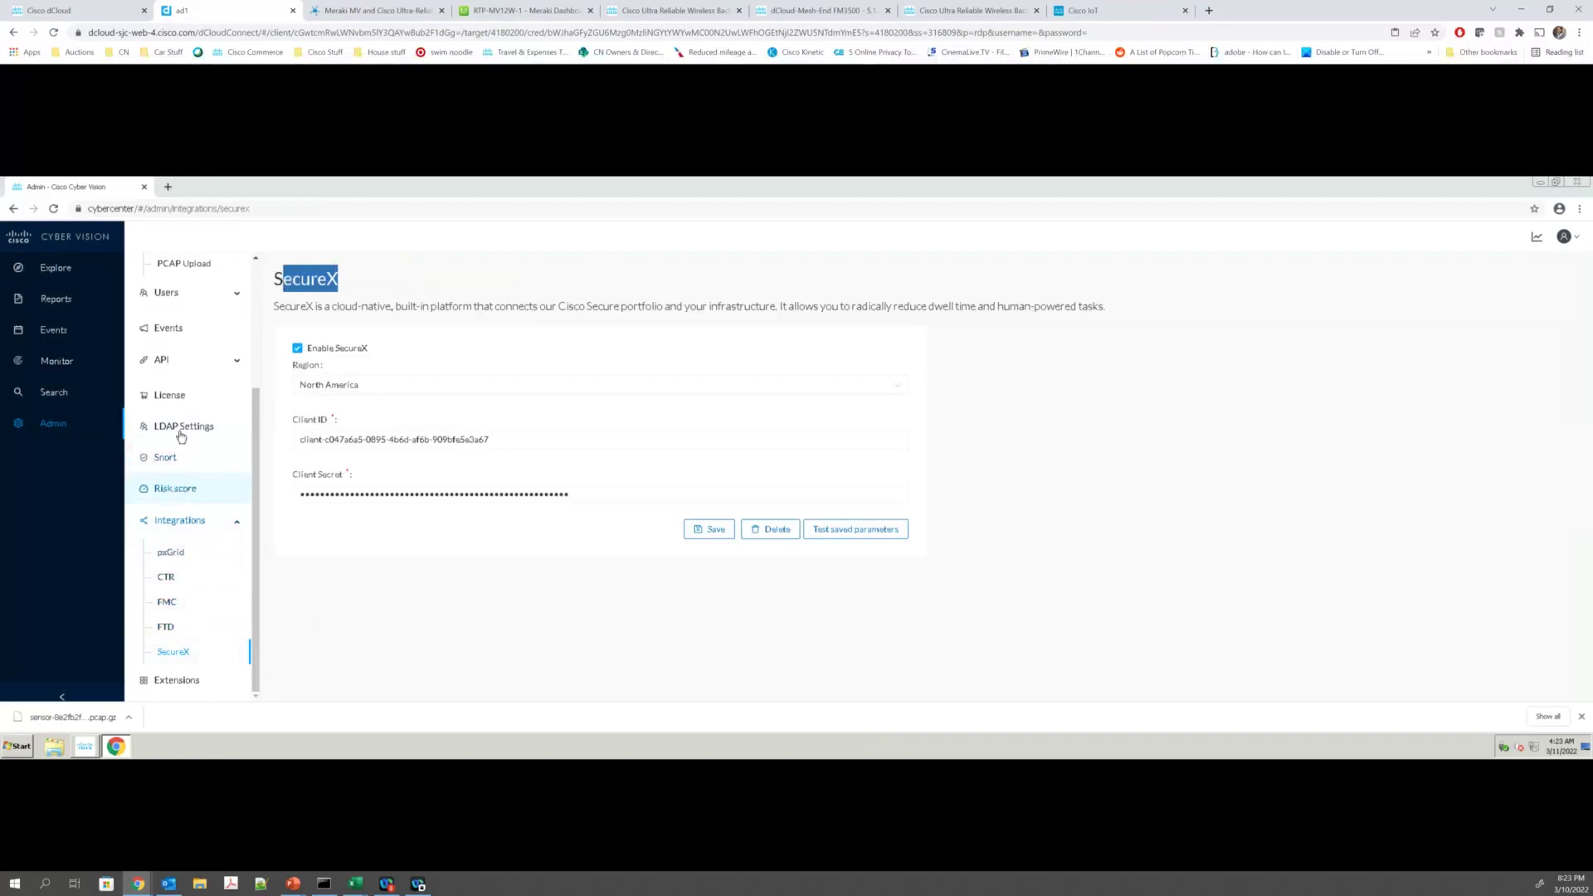
Step: Return to the Explore presets overview and switch to the Cisco IoT slide presentation
left_click(48, 277)
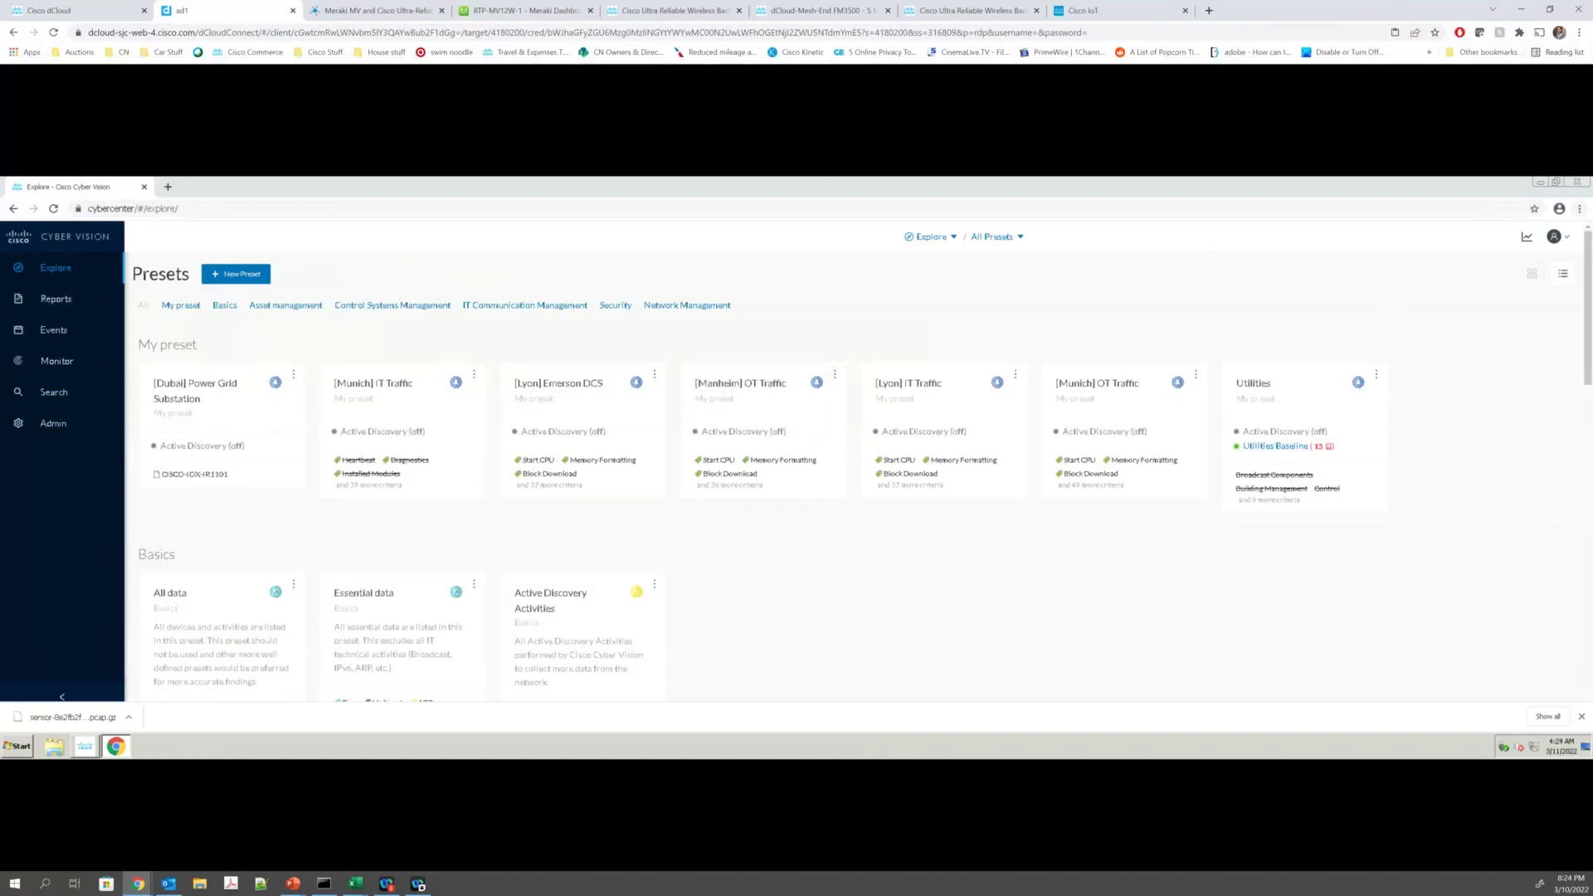
left_click(1540, 183)
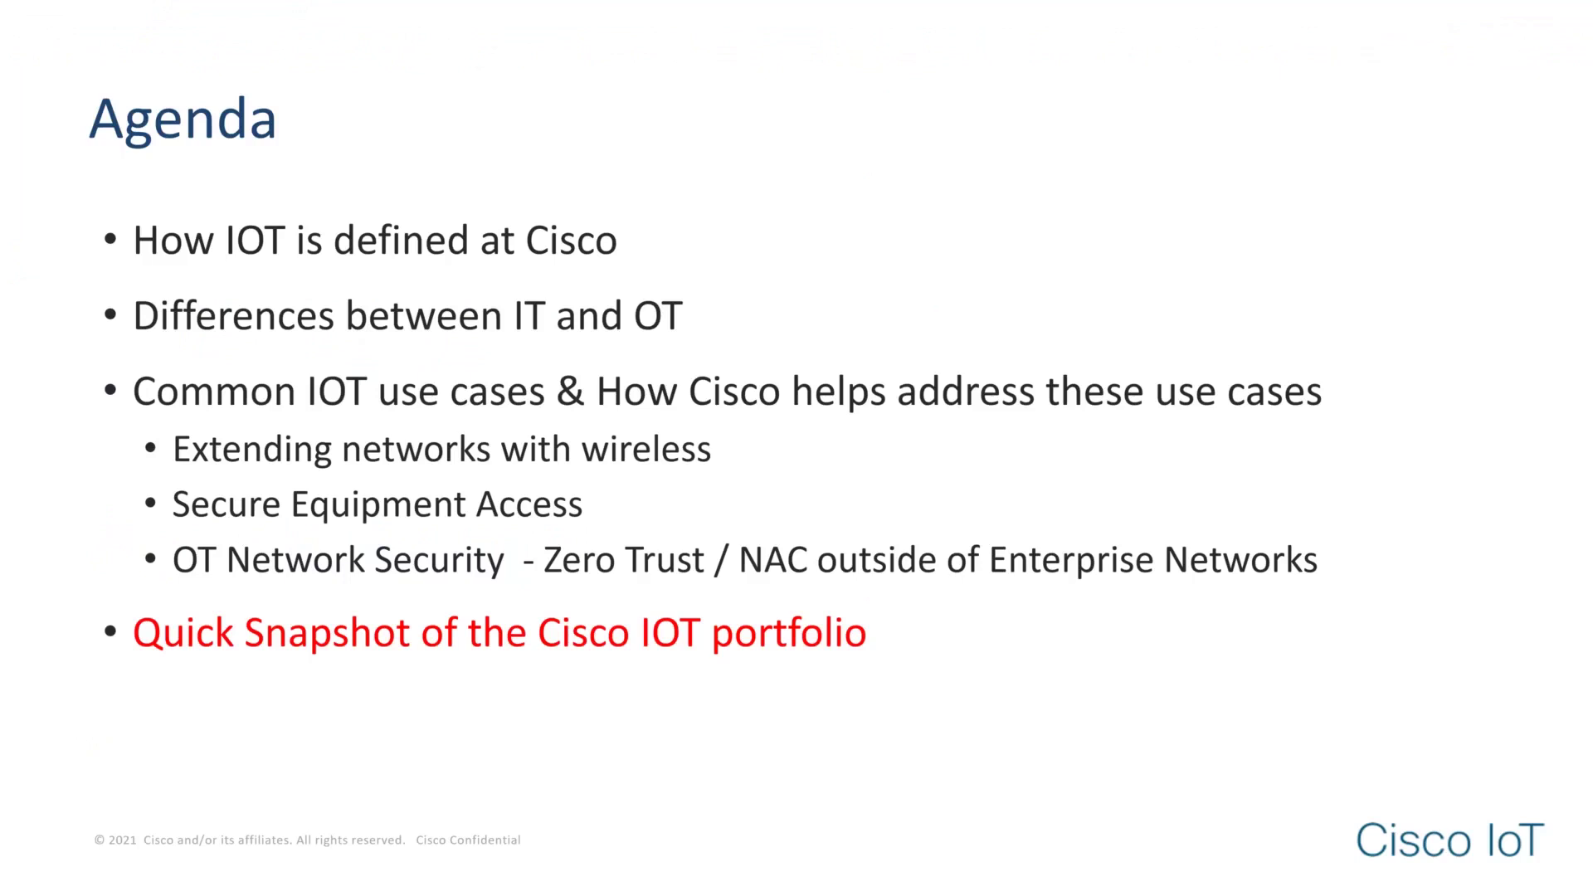
key("Right")
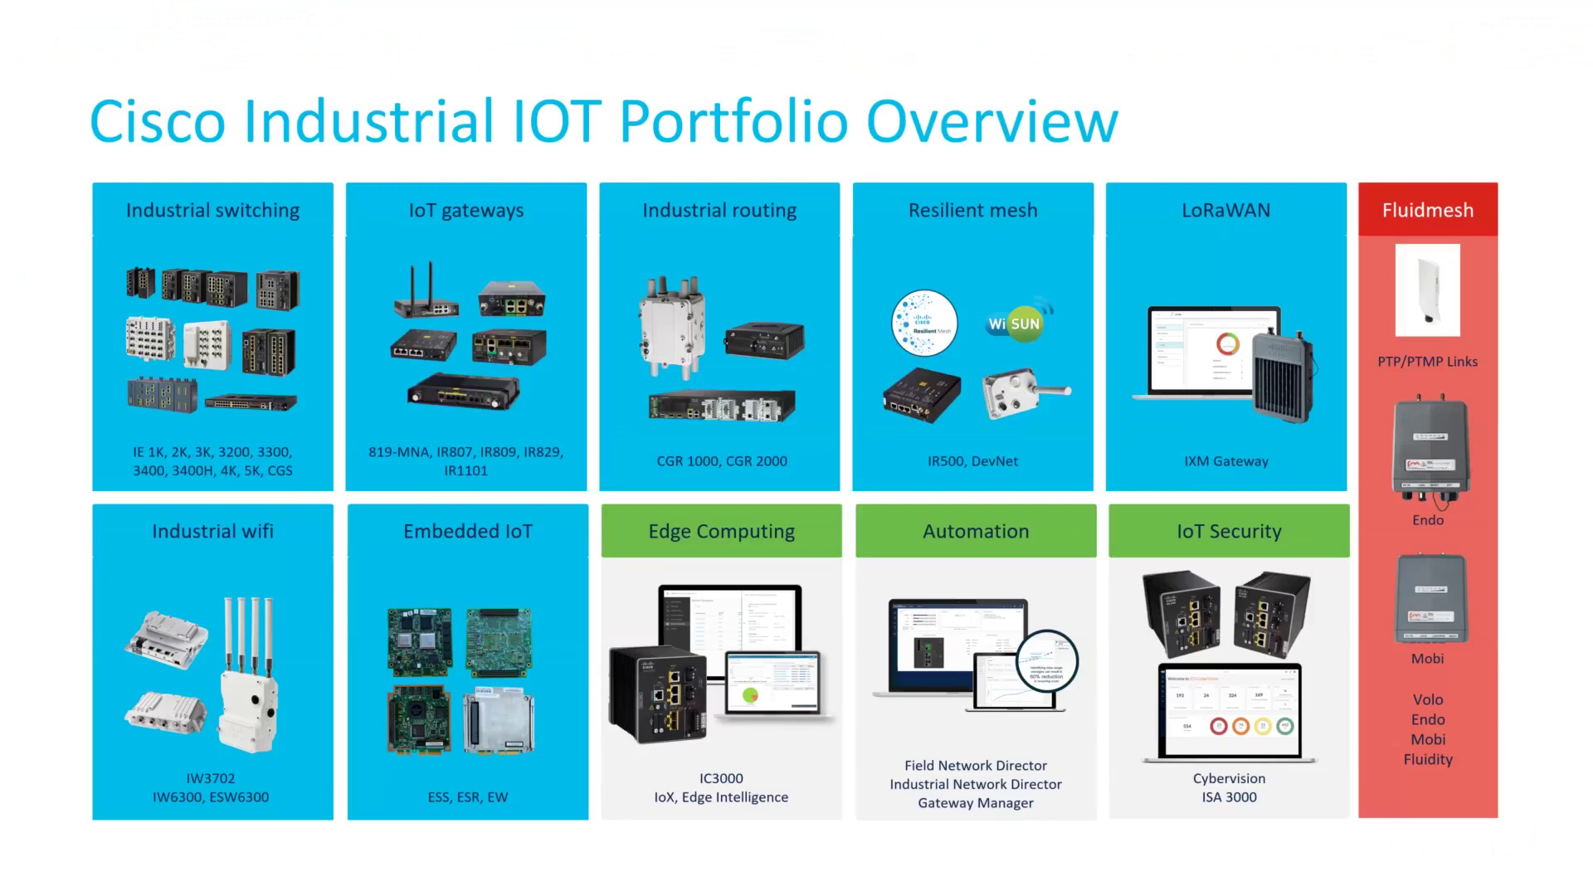